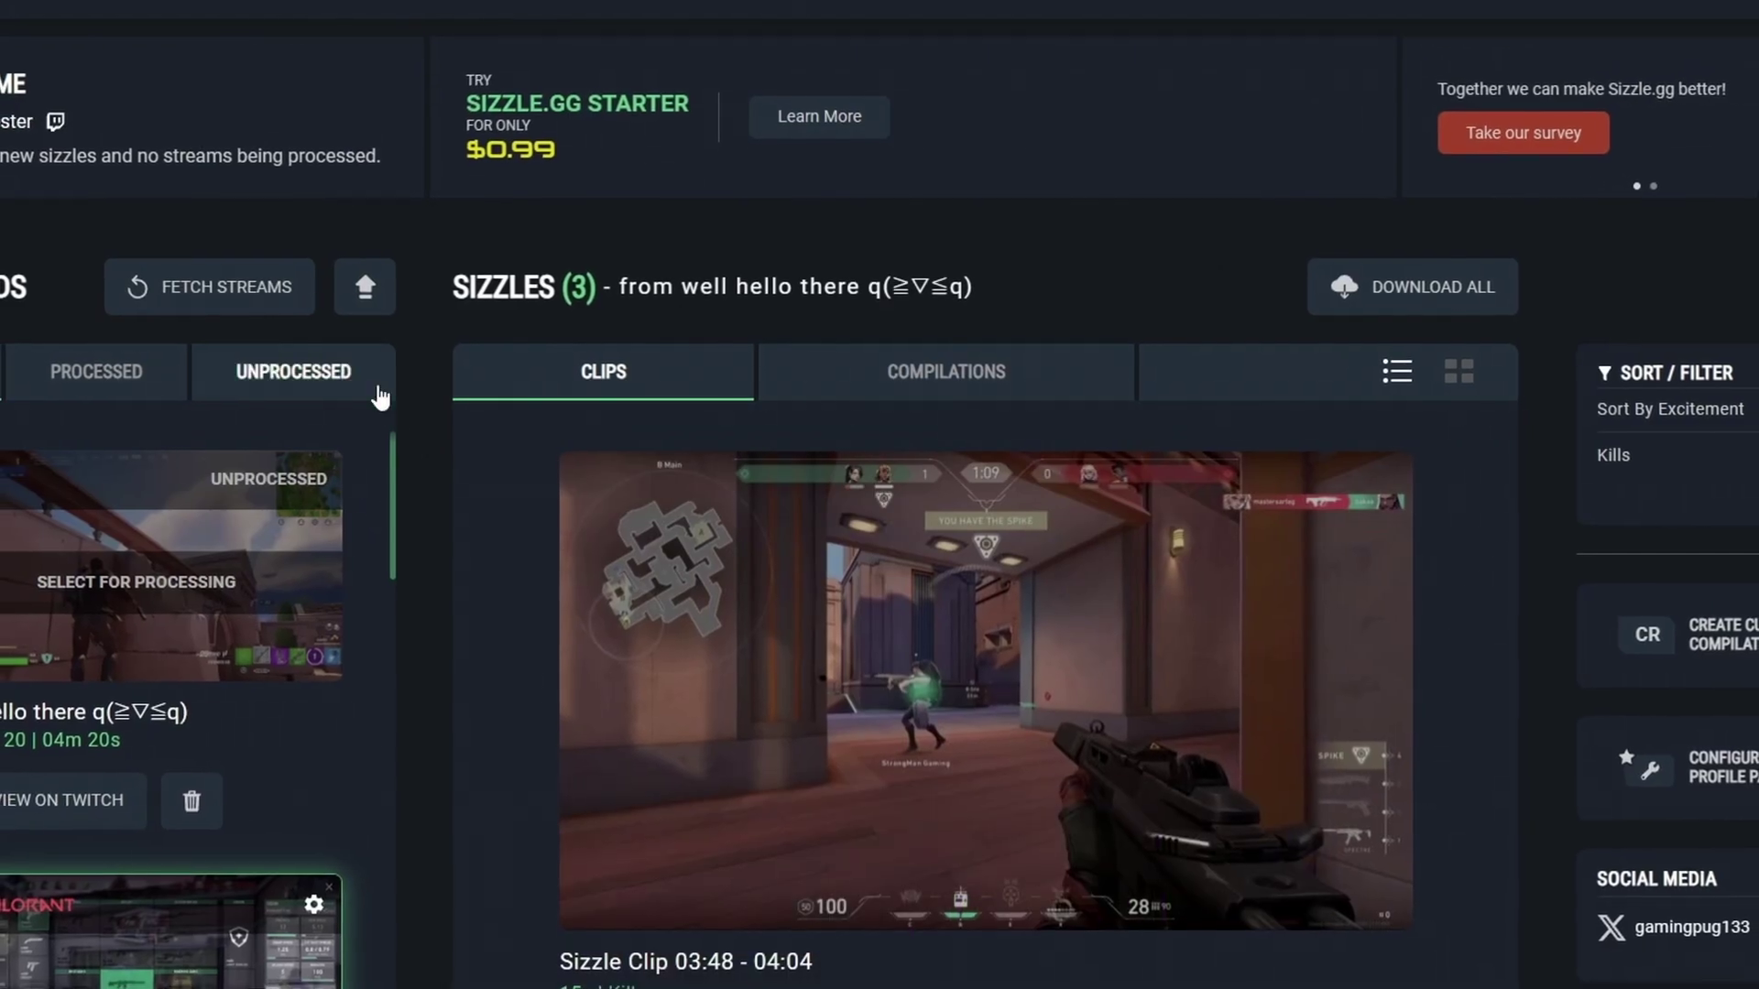
Step: Fetch new Twitch streams and submit the Rocket League VOD for processing, with Rocket League as its game
left_click(271, 295)
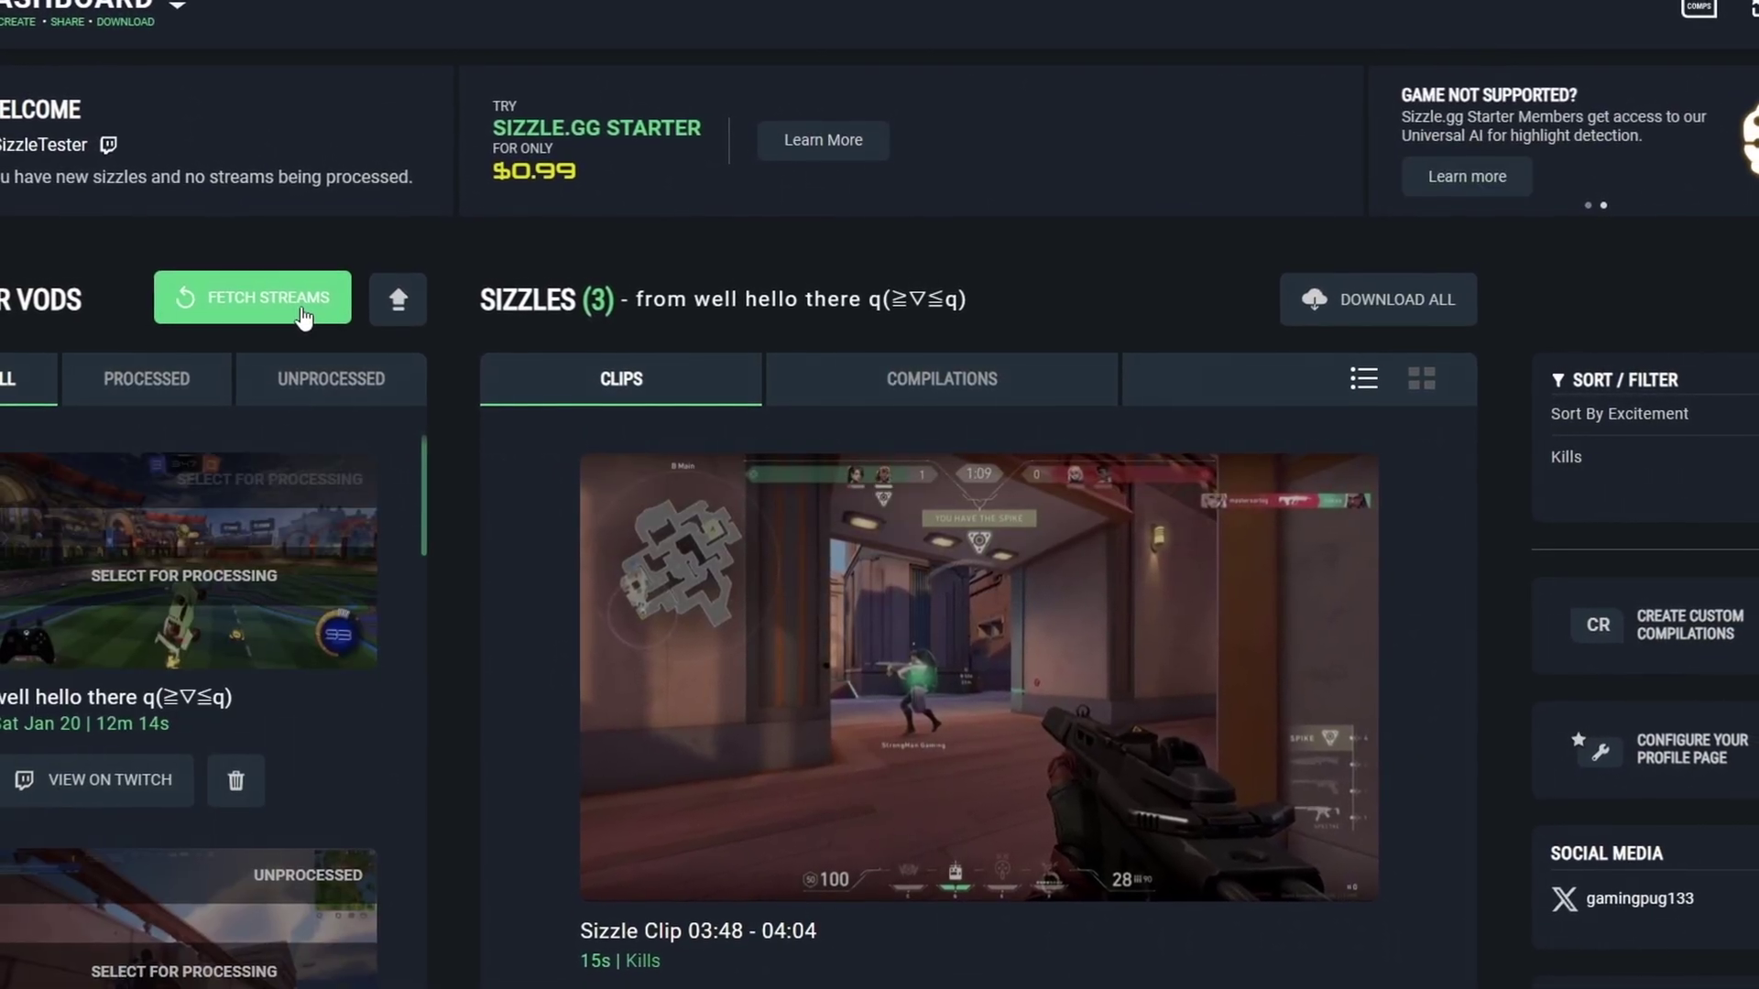
left_click(317, 569)
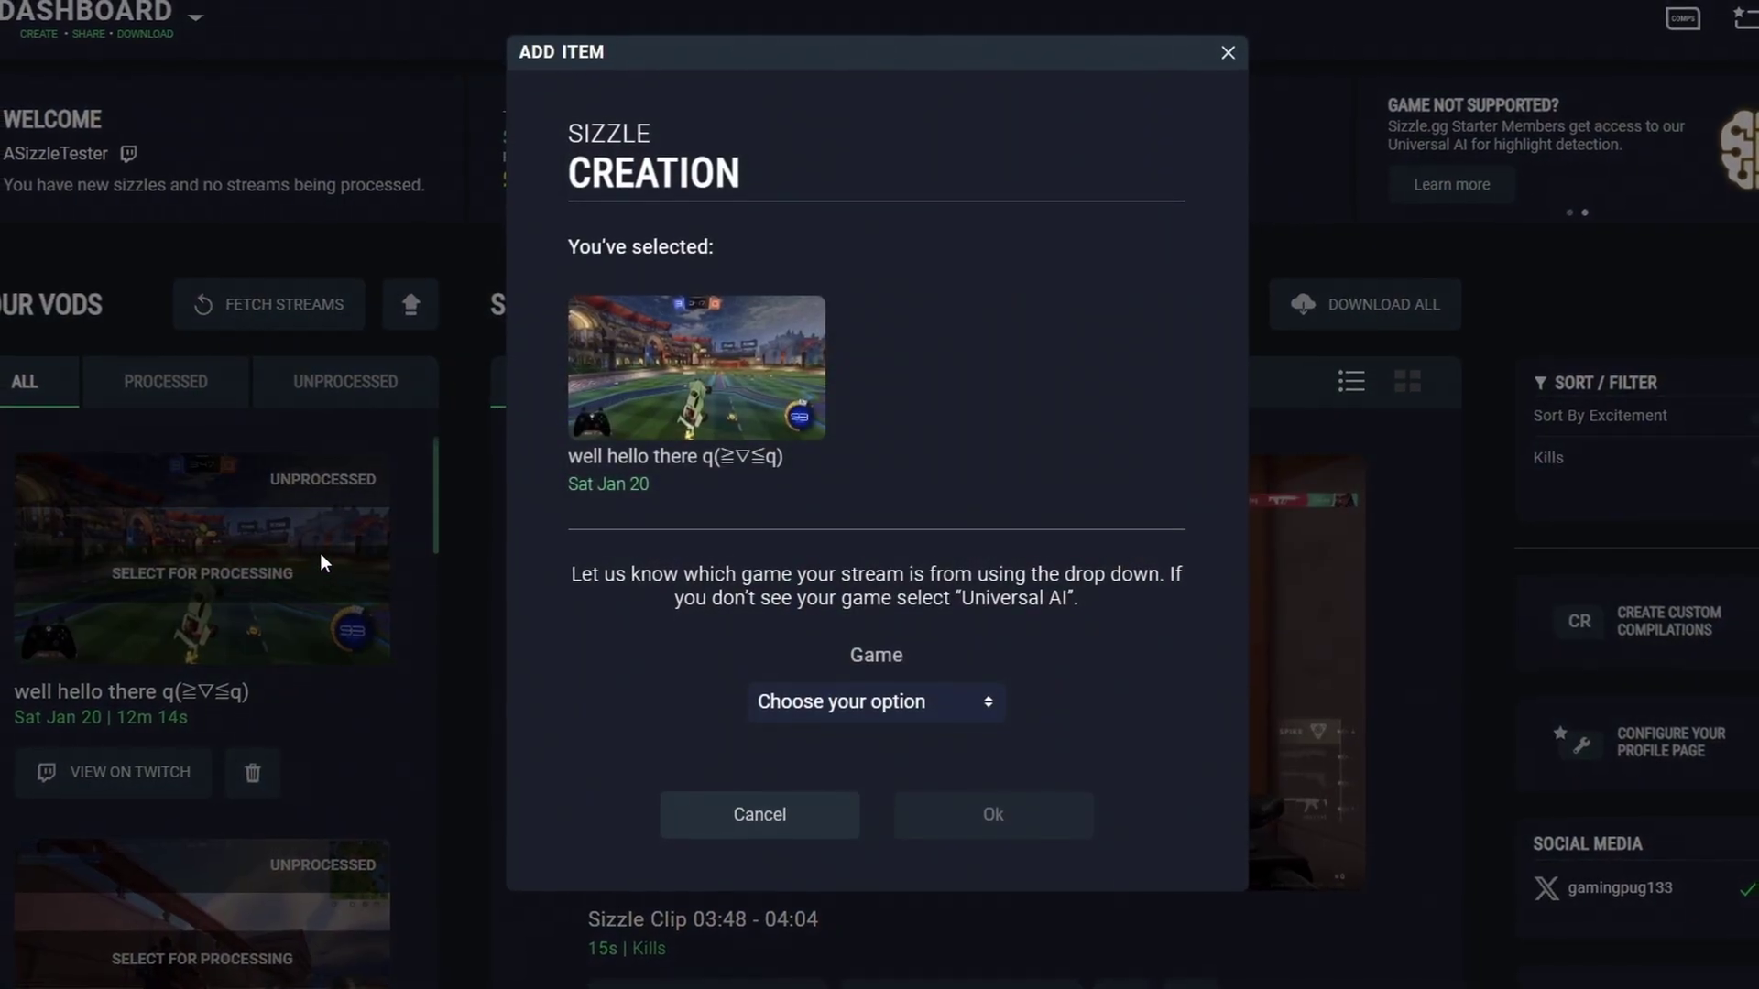
left_click(922, 710)
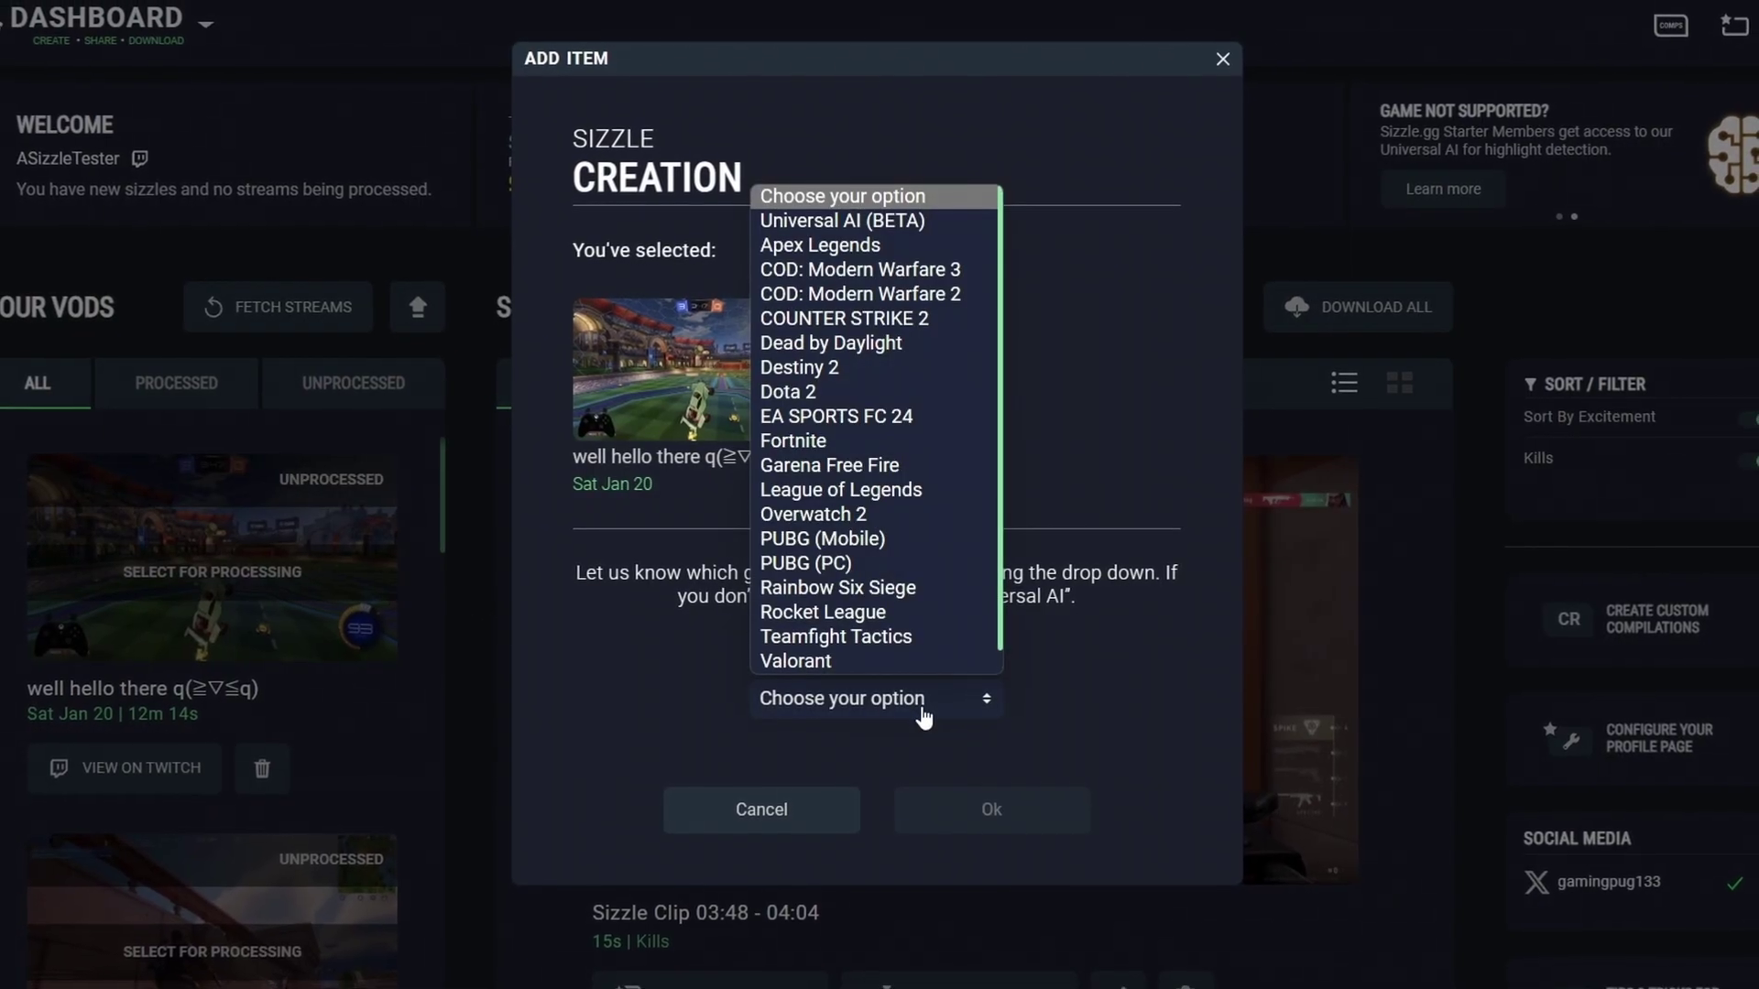
left_click(920, 612)
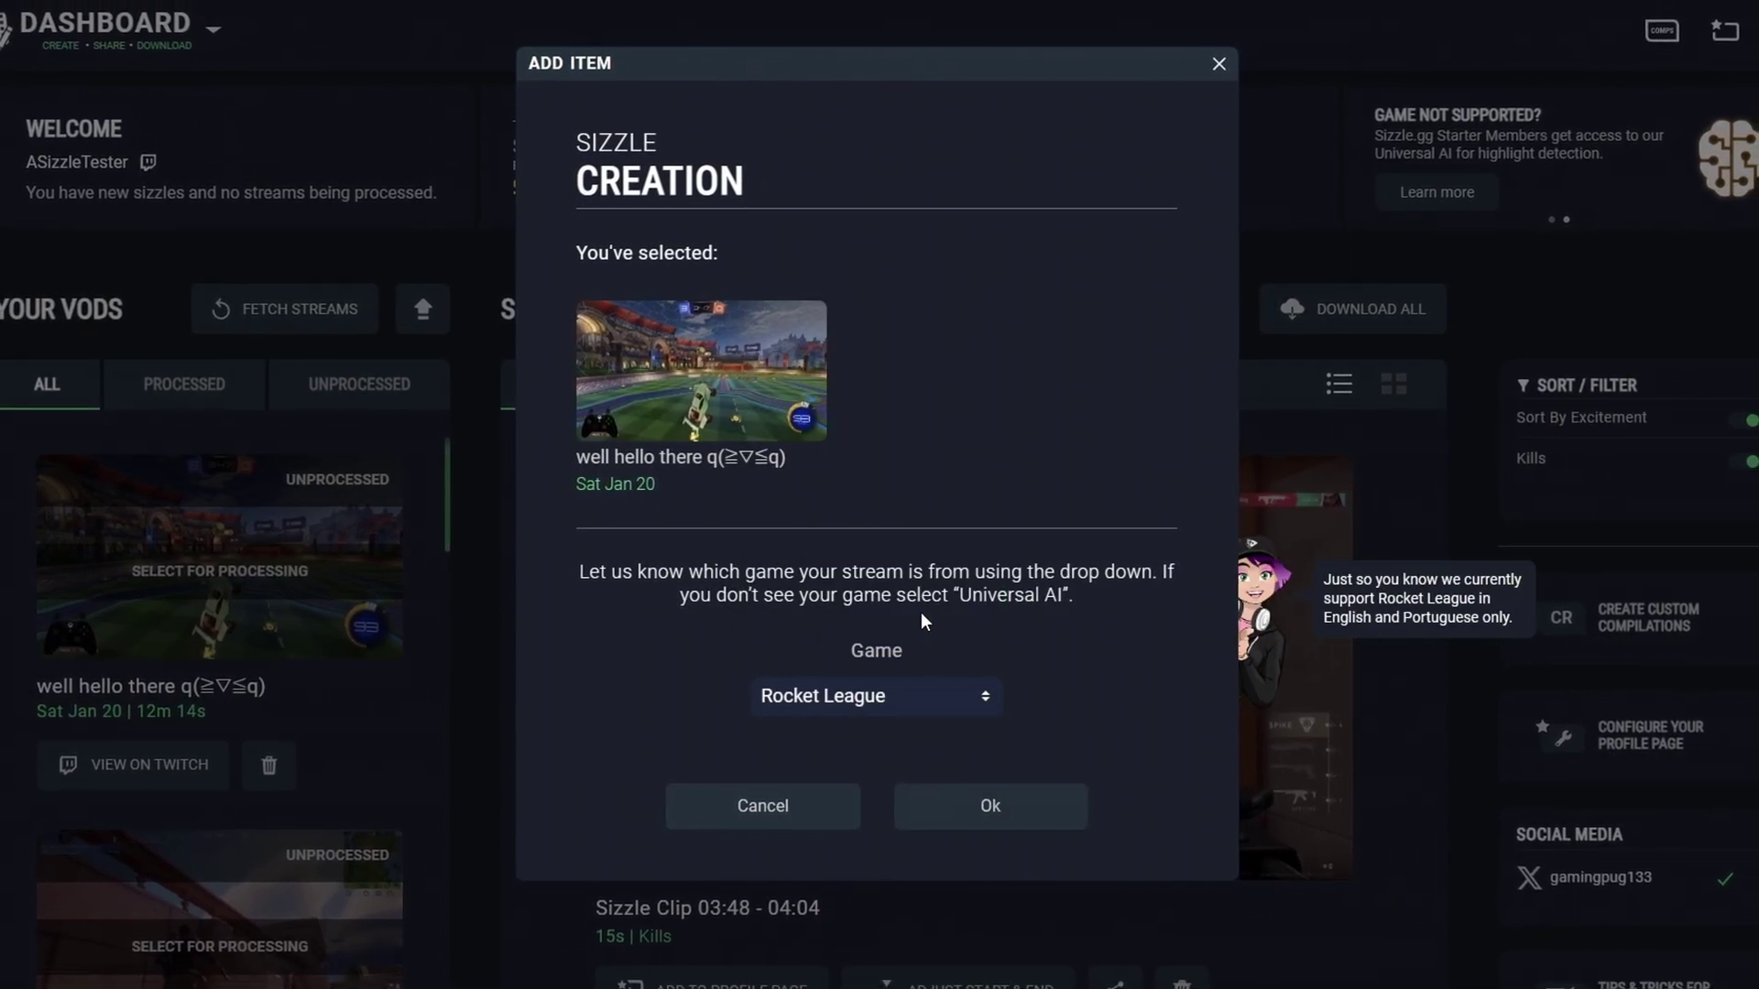
left_click(951, 810)
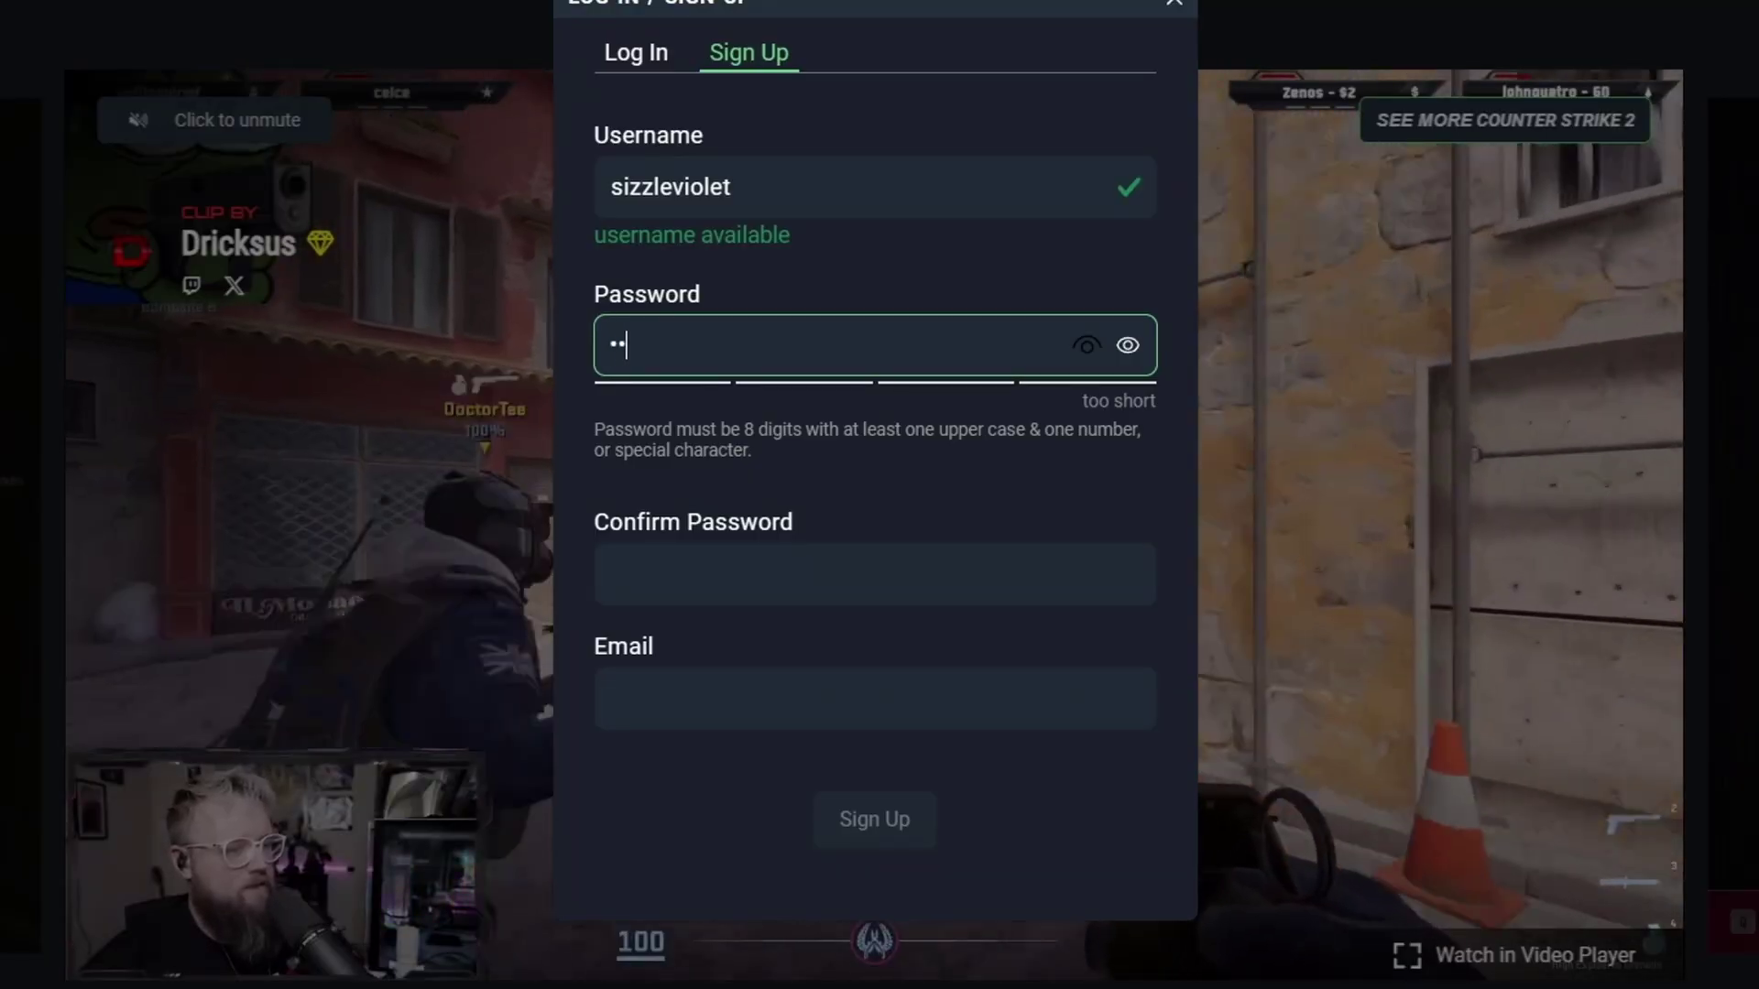
Step: Fill in the Sign Up form with a password, its confirmation, and the account e-mail address
type("•••••••")
left_click(875, 575)
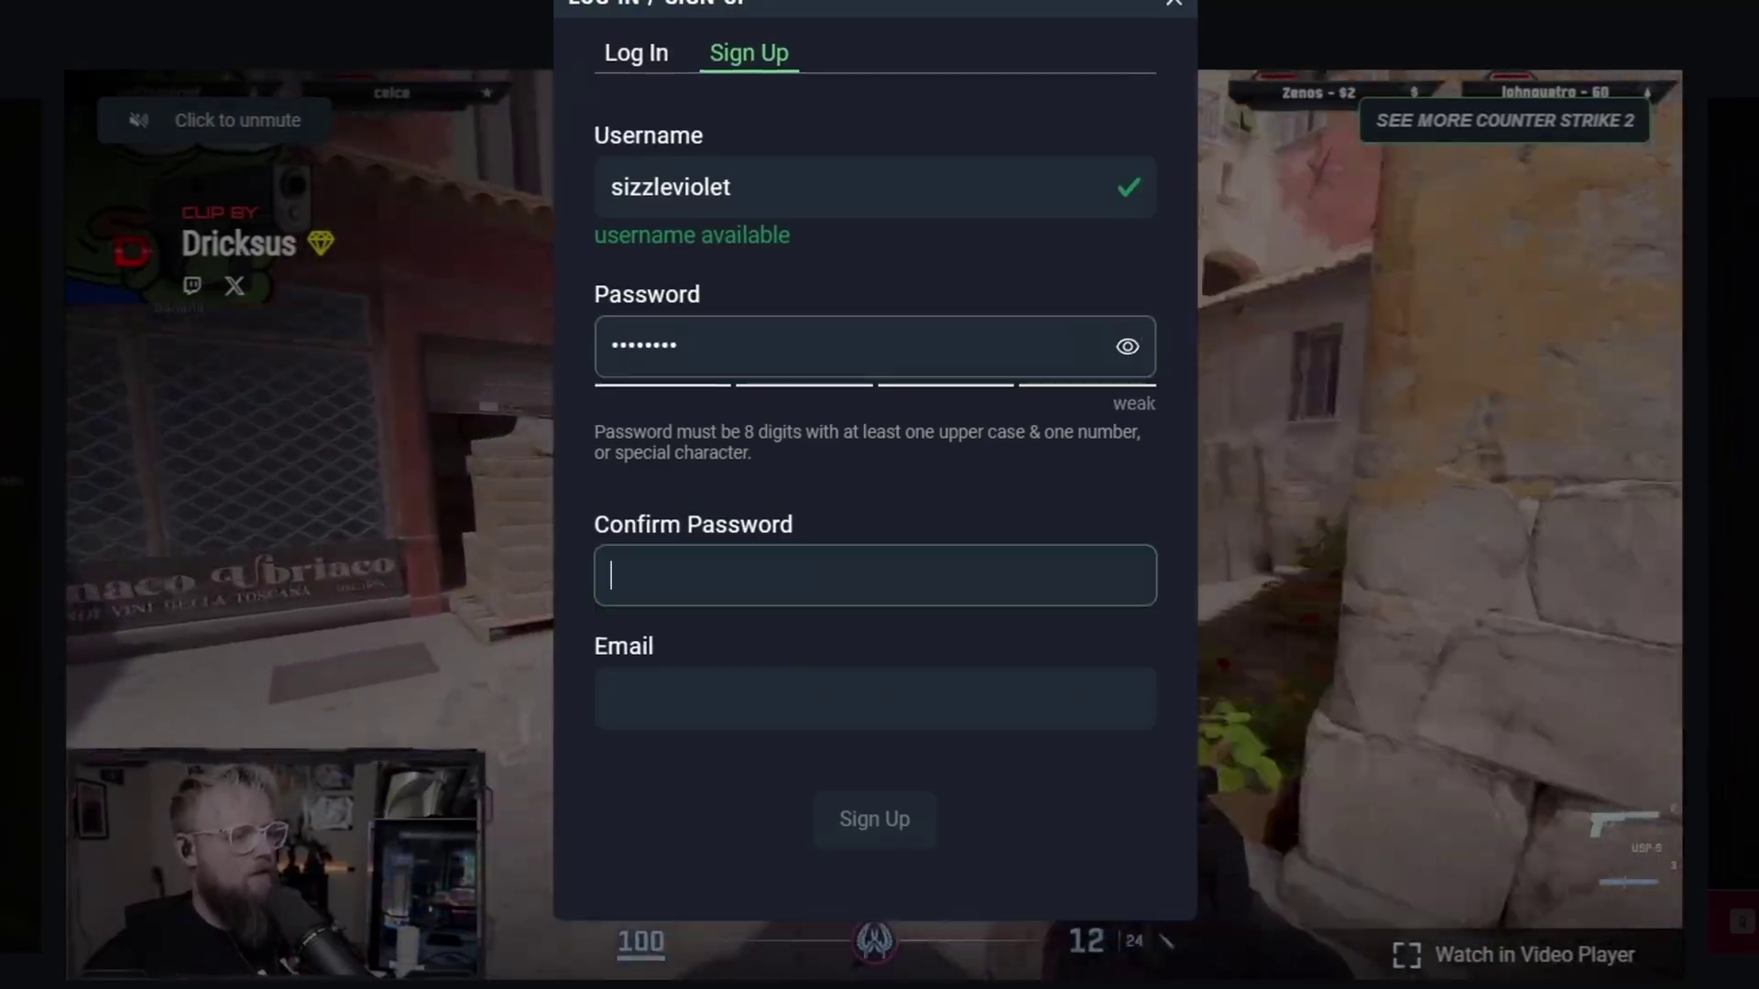
type("•••••••••")
left_click(875, 714)
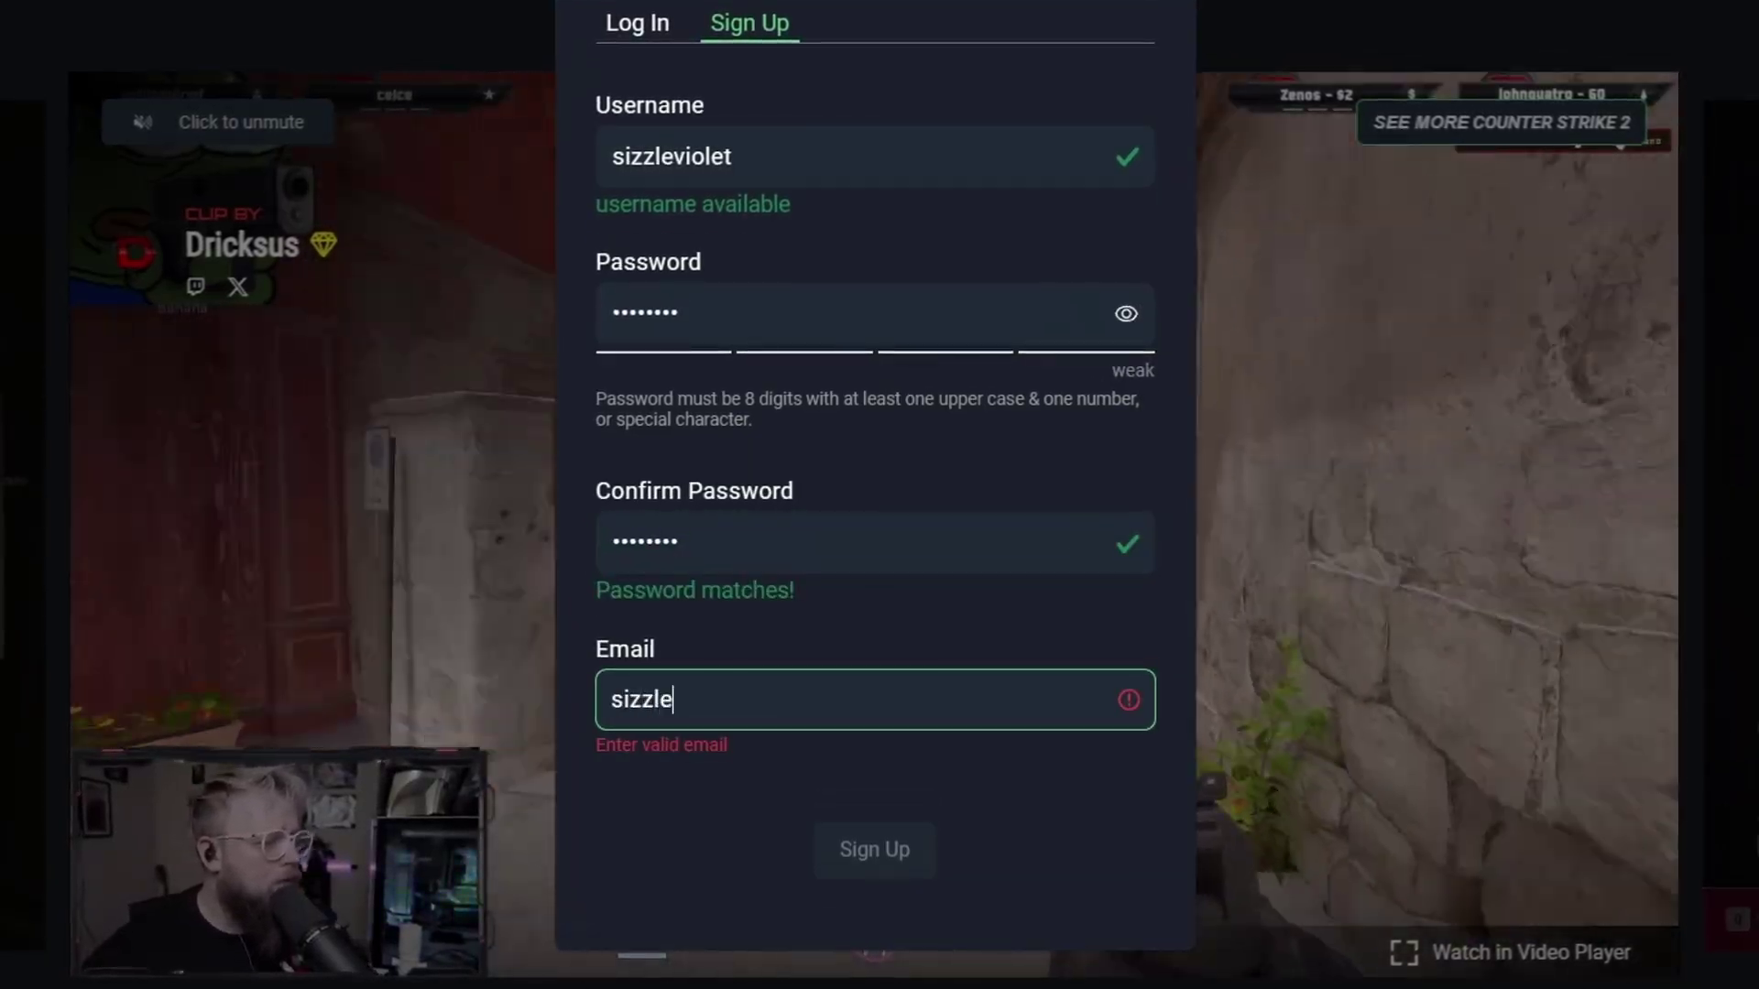
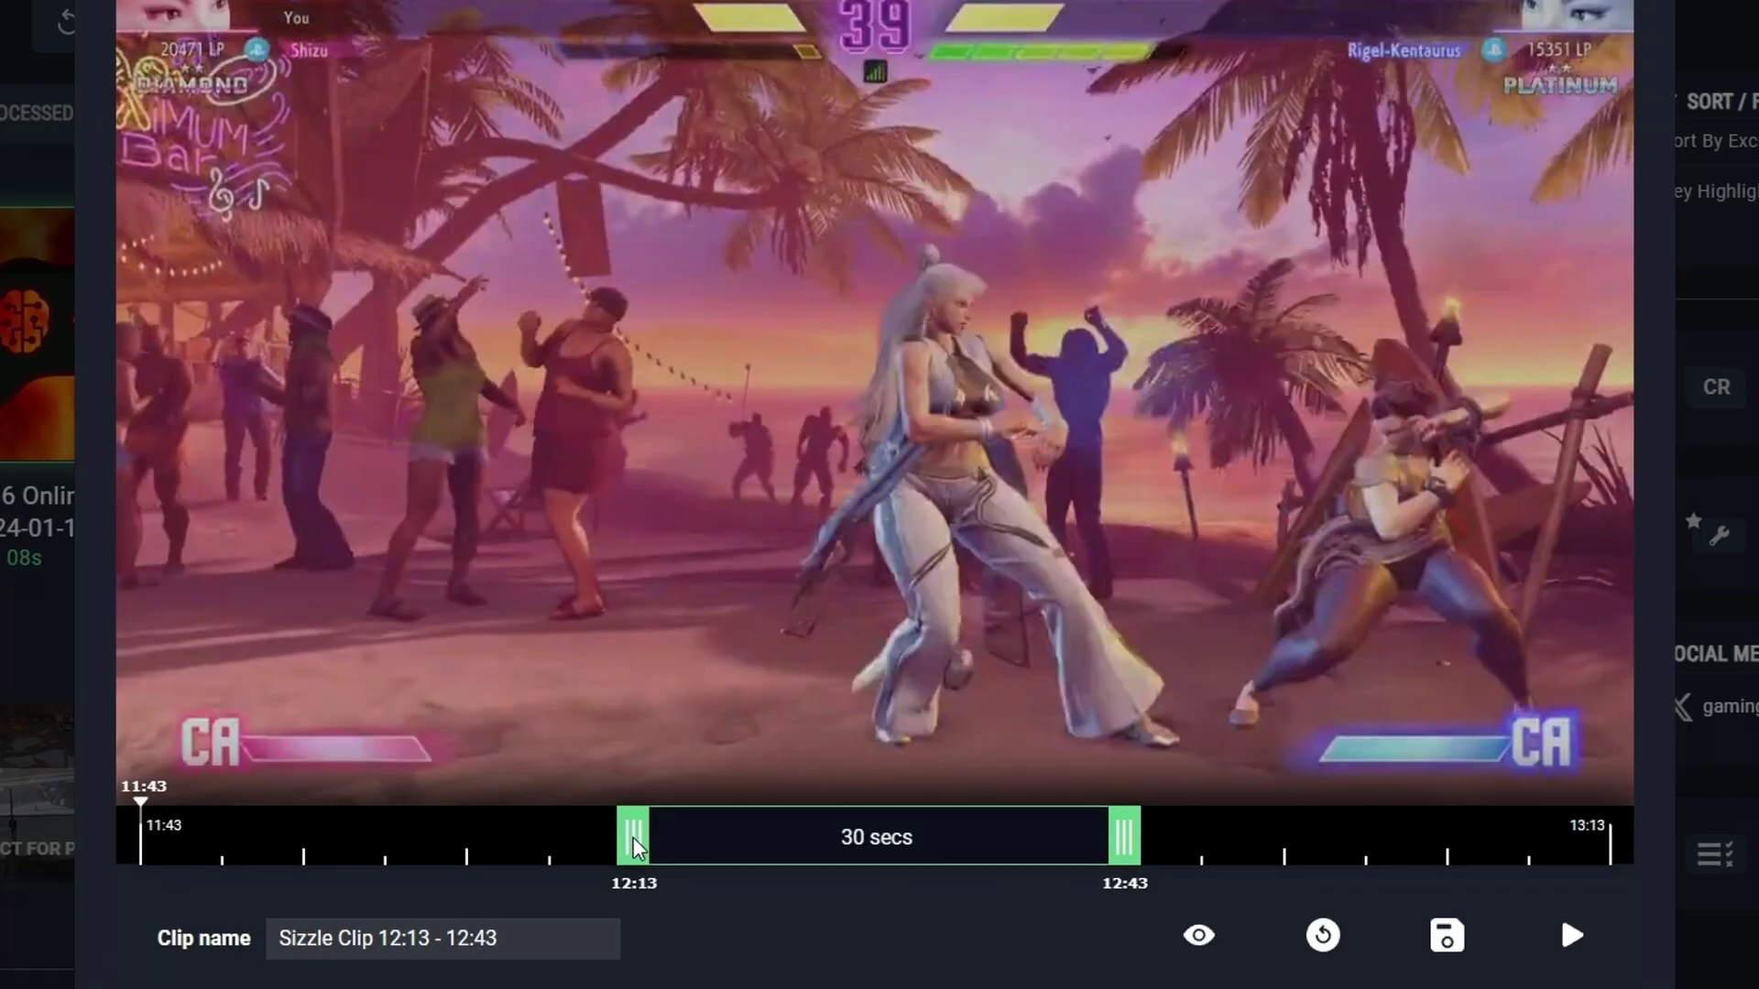
Step: Widen the clip range to run from 12:03 to 12:44, then play the sizzle clip preview
left_click_drag(634, 847, 471, 847)
left_click_drag(1114, 835, 1256, 829)
left_click(1559, 928)
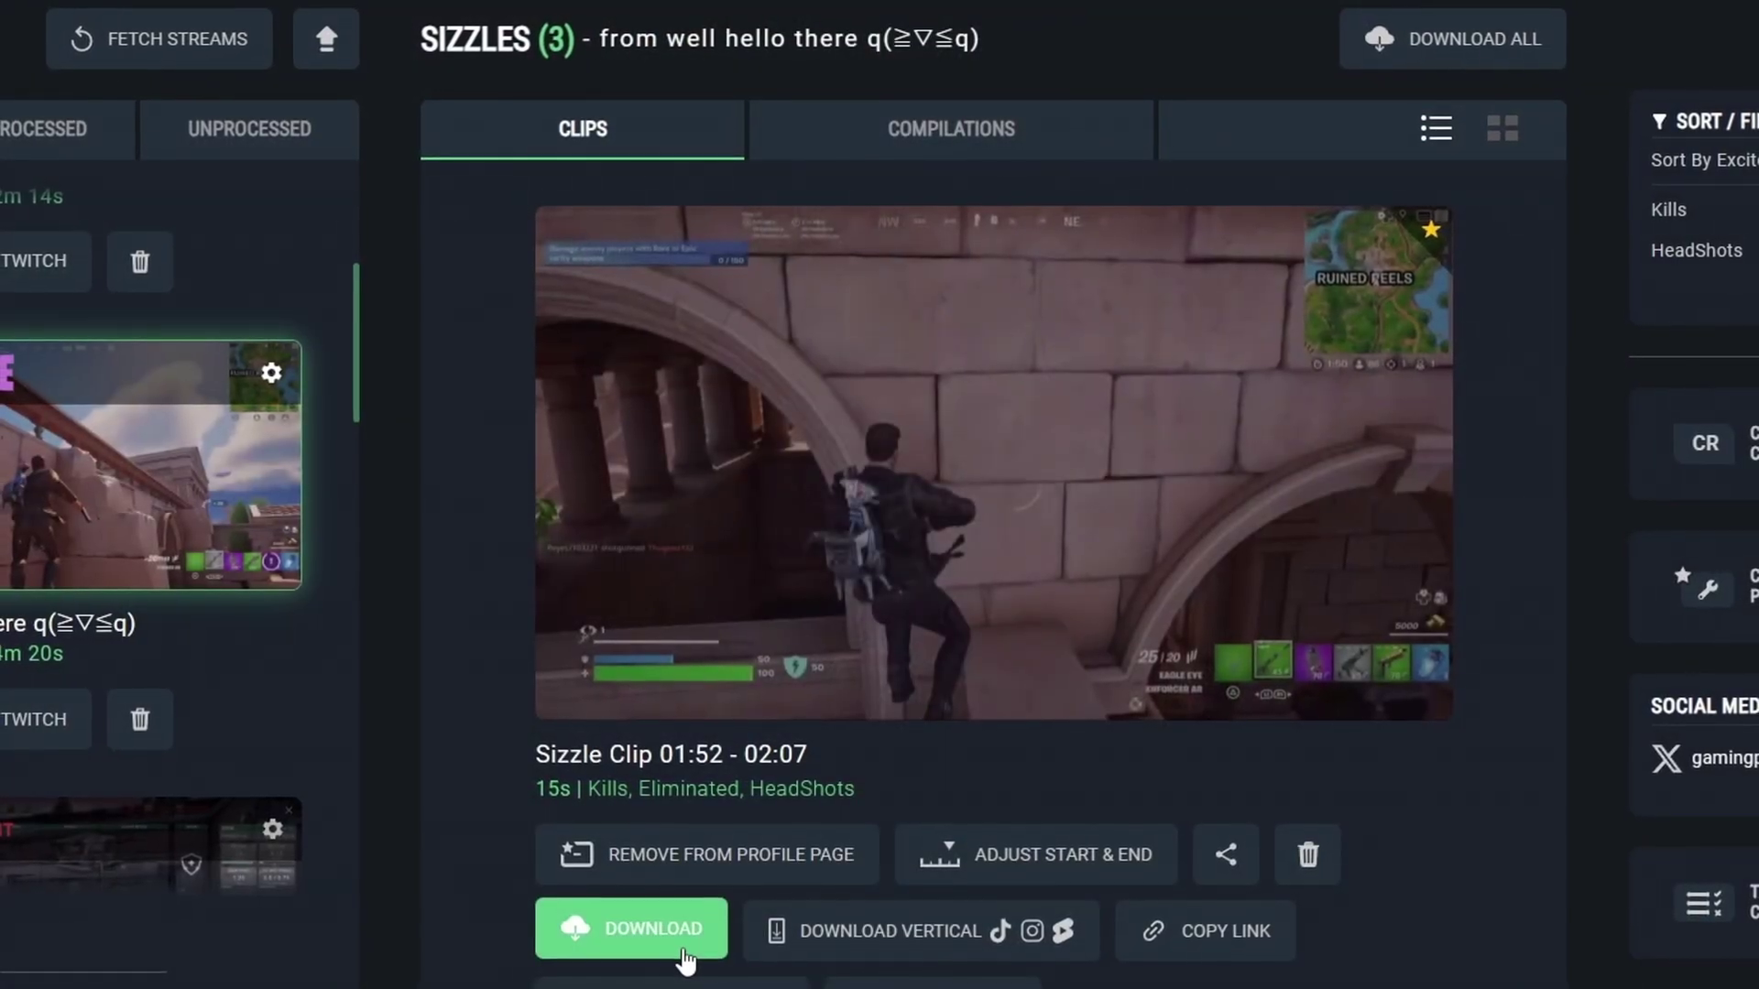
Step: Download the sizzle clip, then request its vertical version
left_click(686, 949)
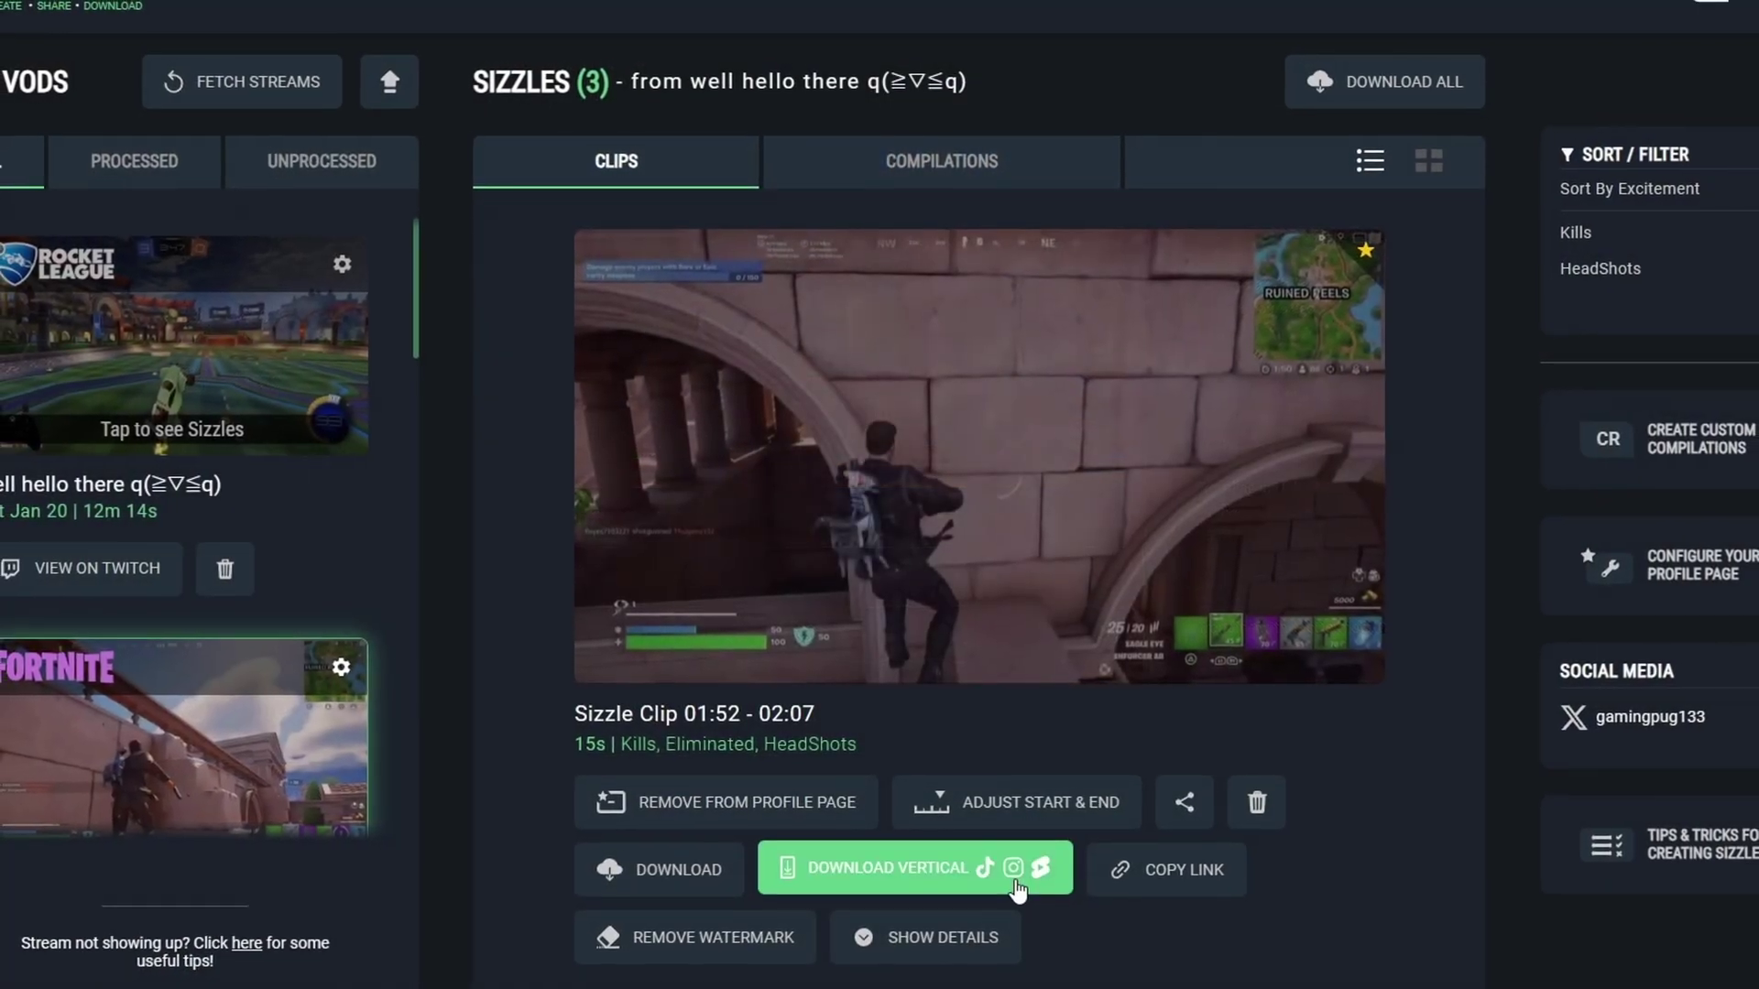
left_click(1014, 878)
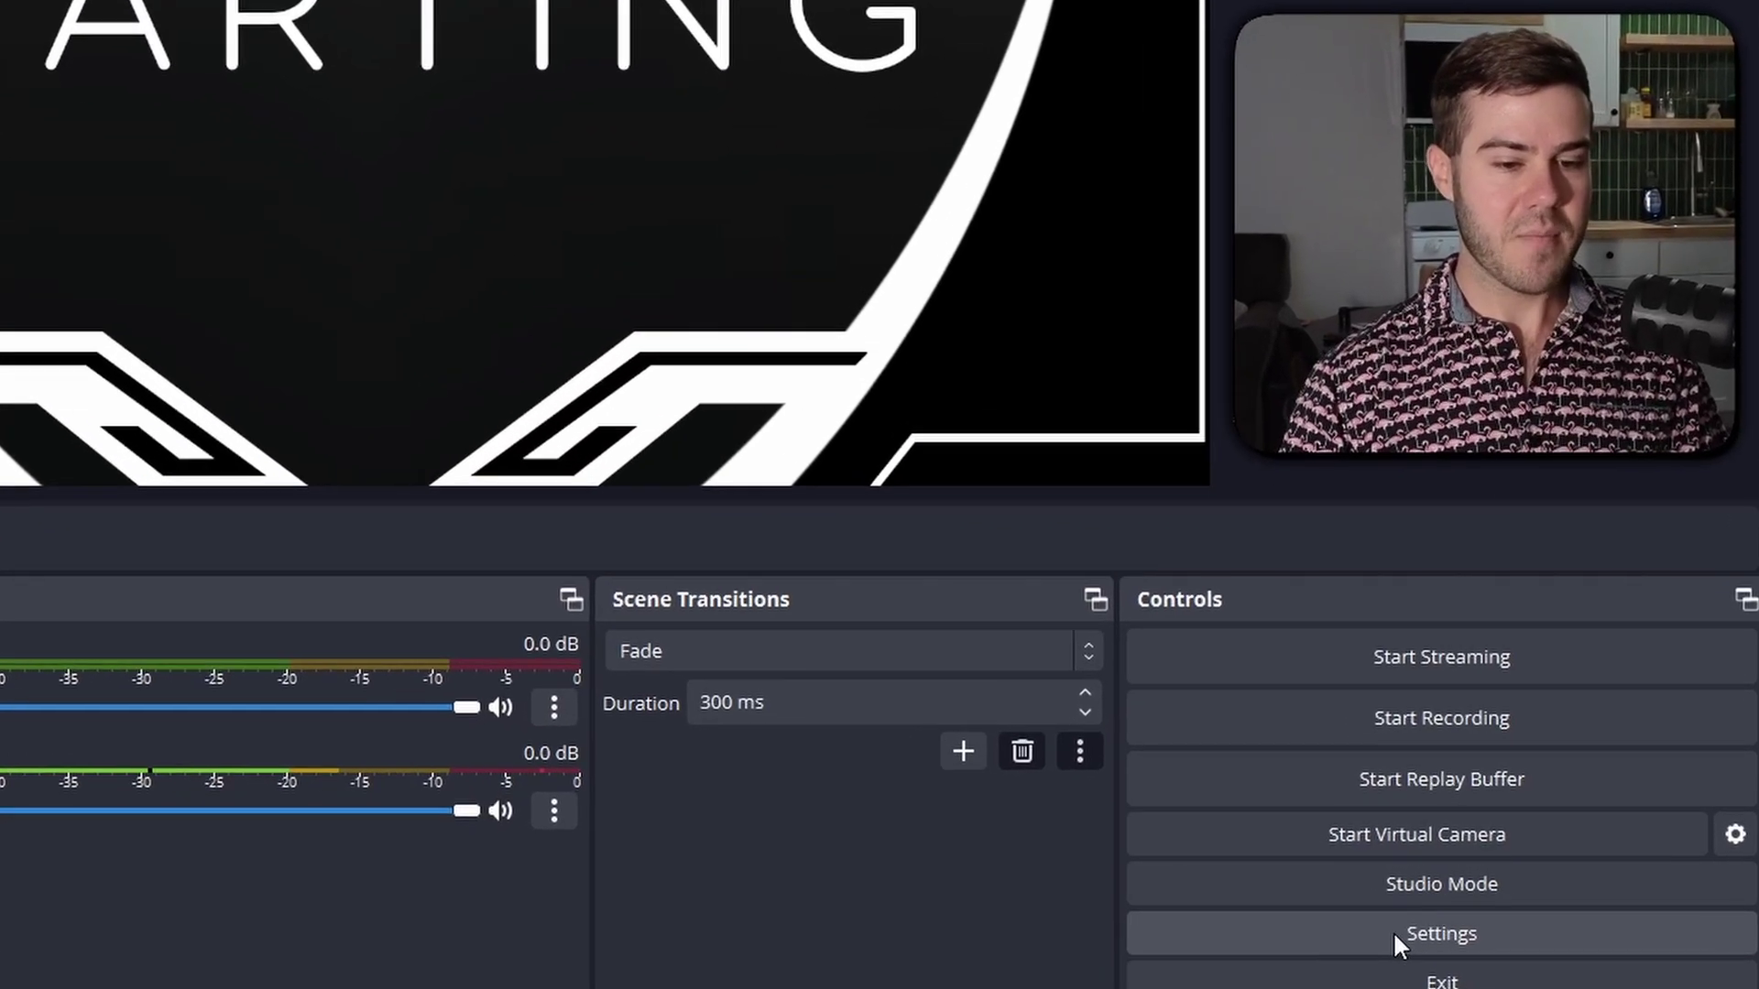
Step: In OBS Settings, check the Twitch Stream page, then view the Output page
left_click(1395, 934)
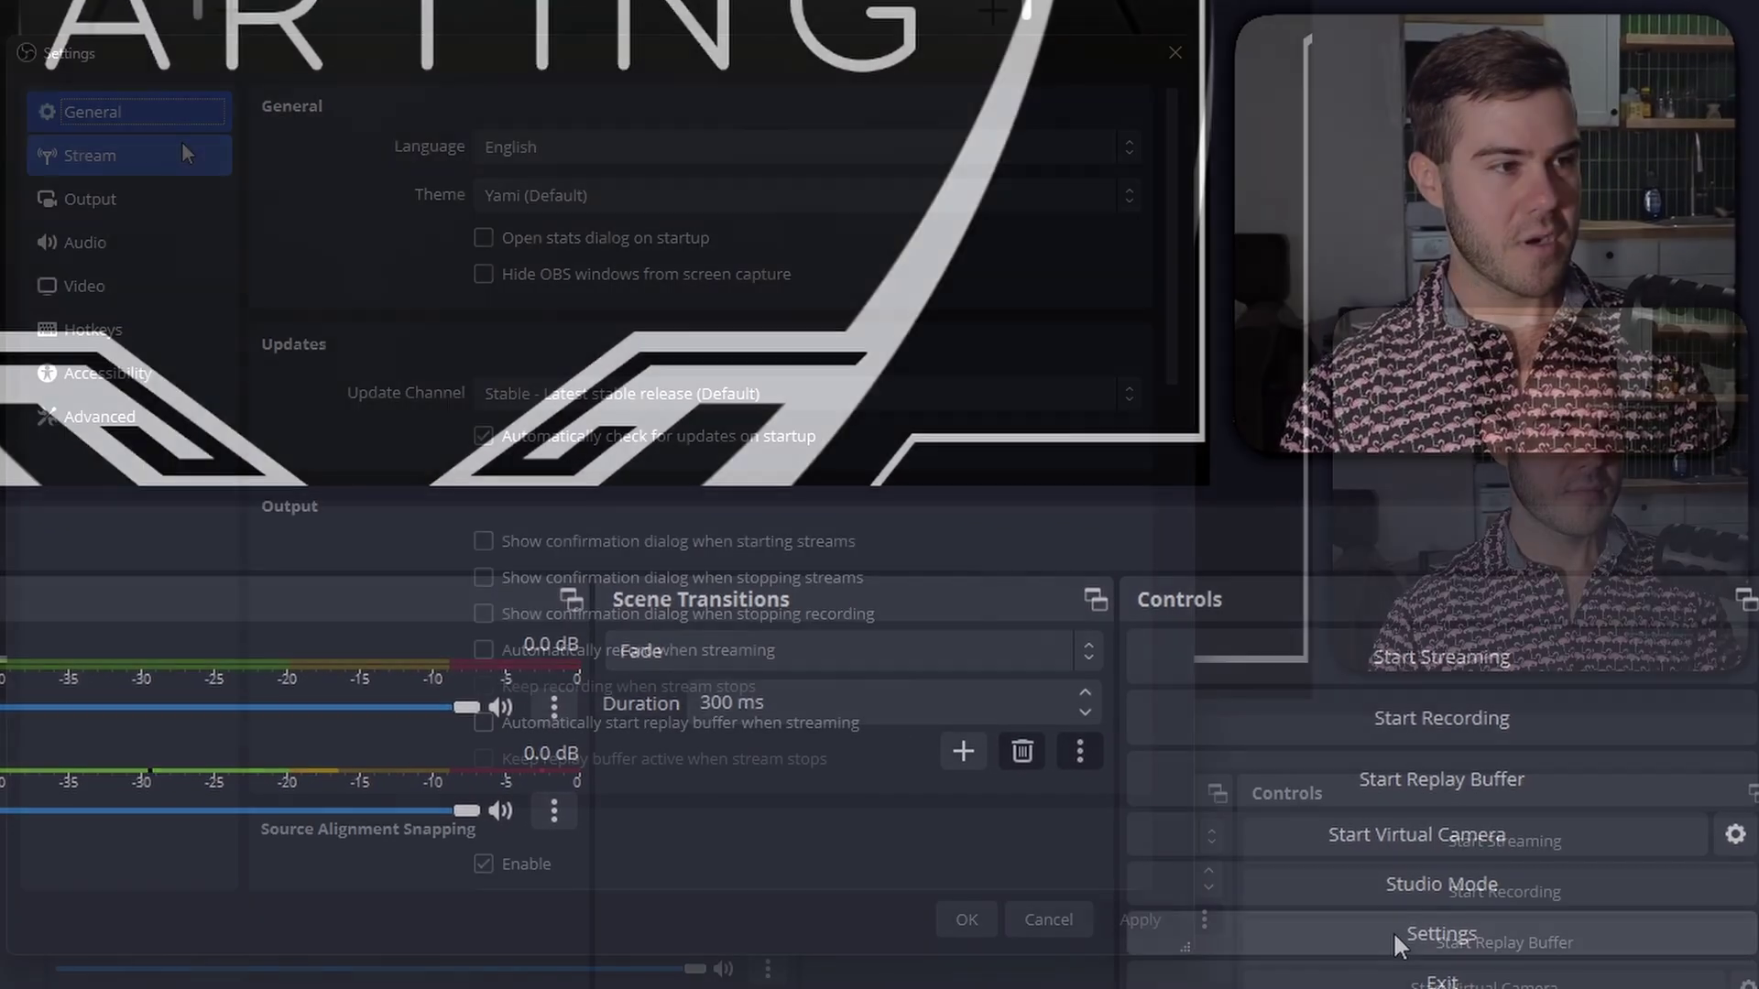
left_click(176, 158)
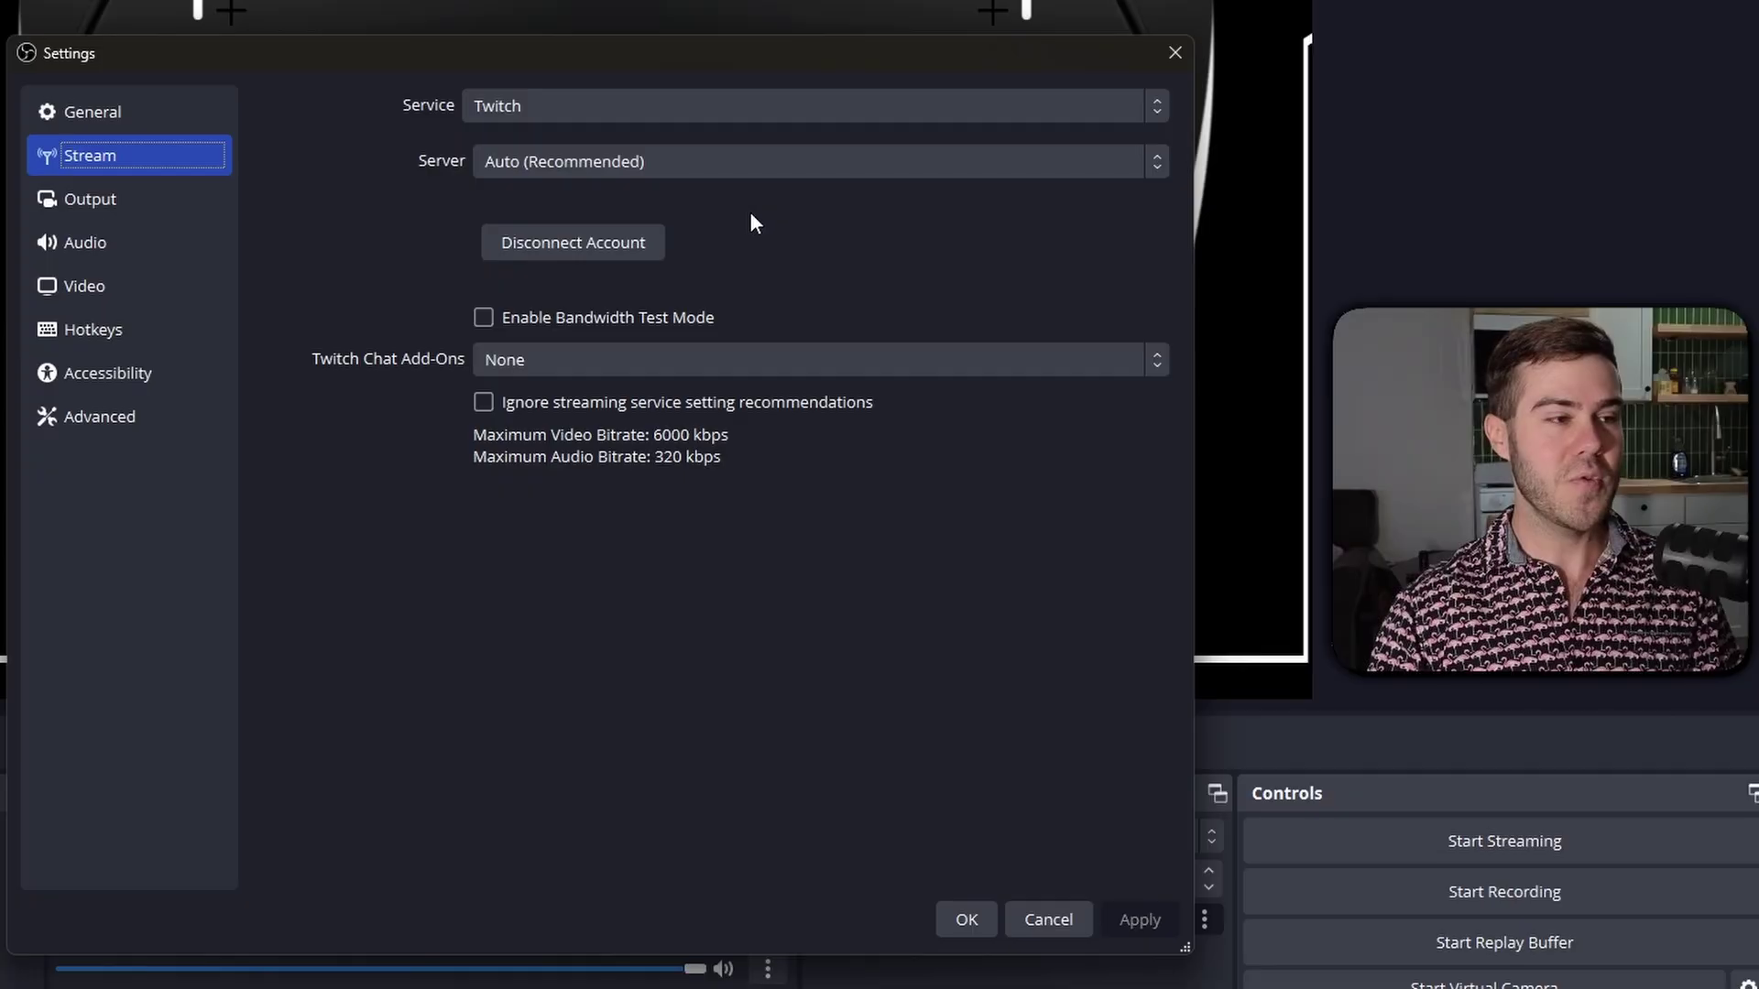
left_click(138, 200)
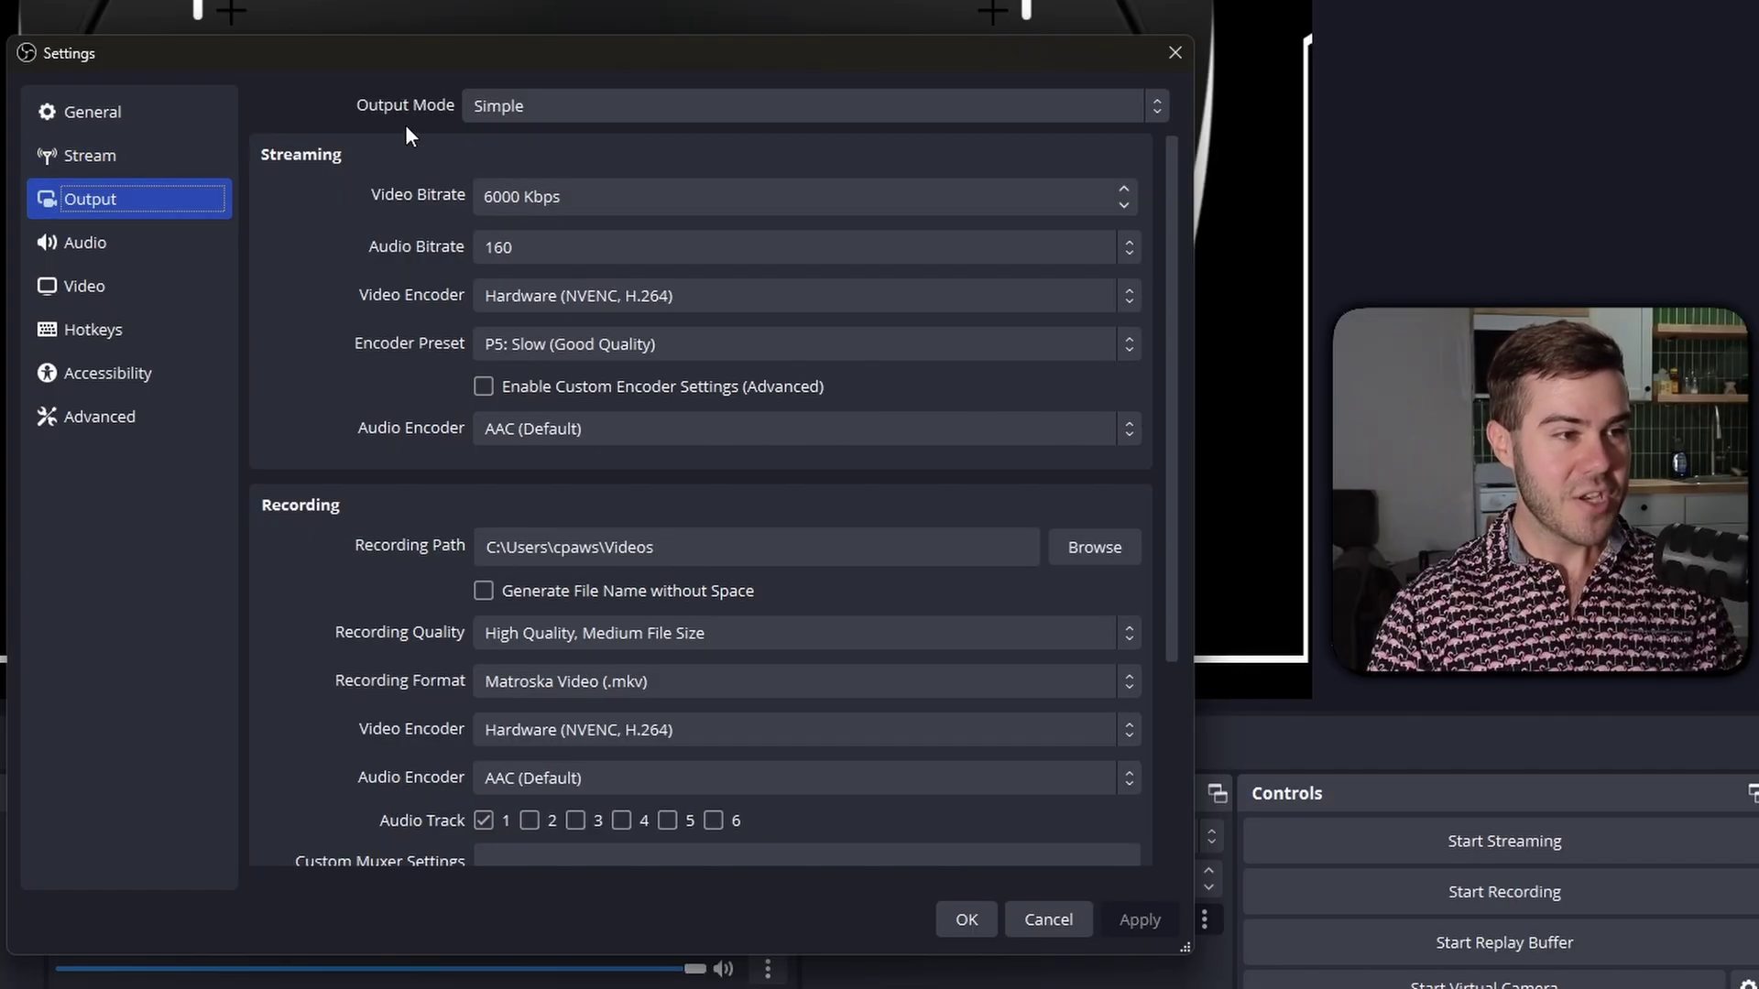
Step: Switch the output mode to Advanced, review the streaming encoder settings unchanged, then view Audio settings
left_click(533, 101)
left_click(506, 161)
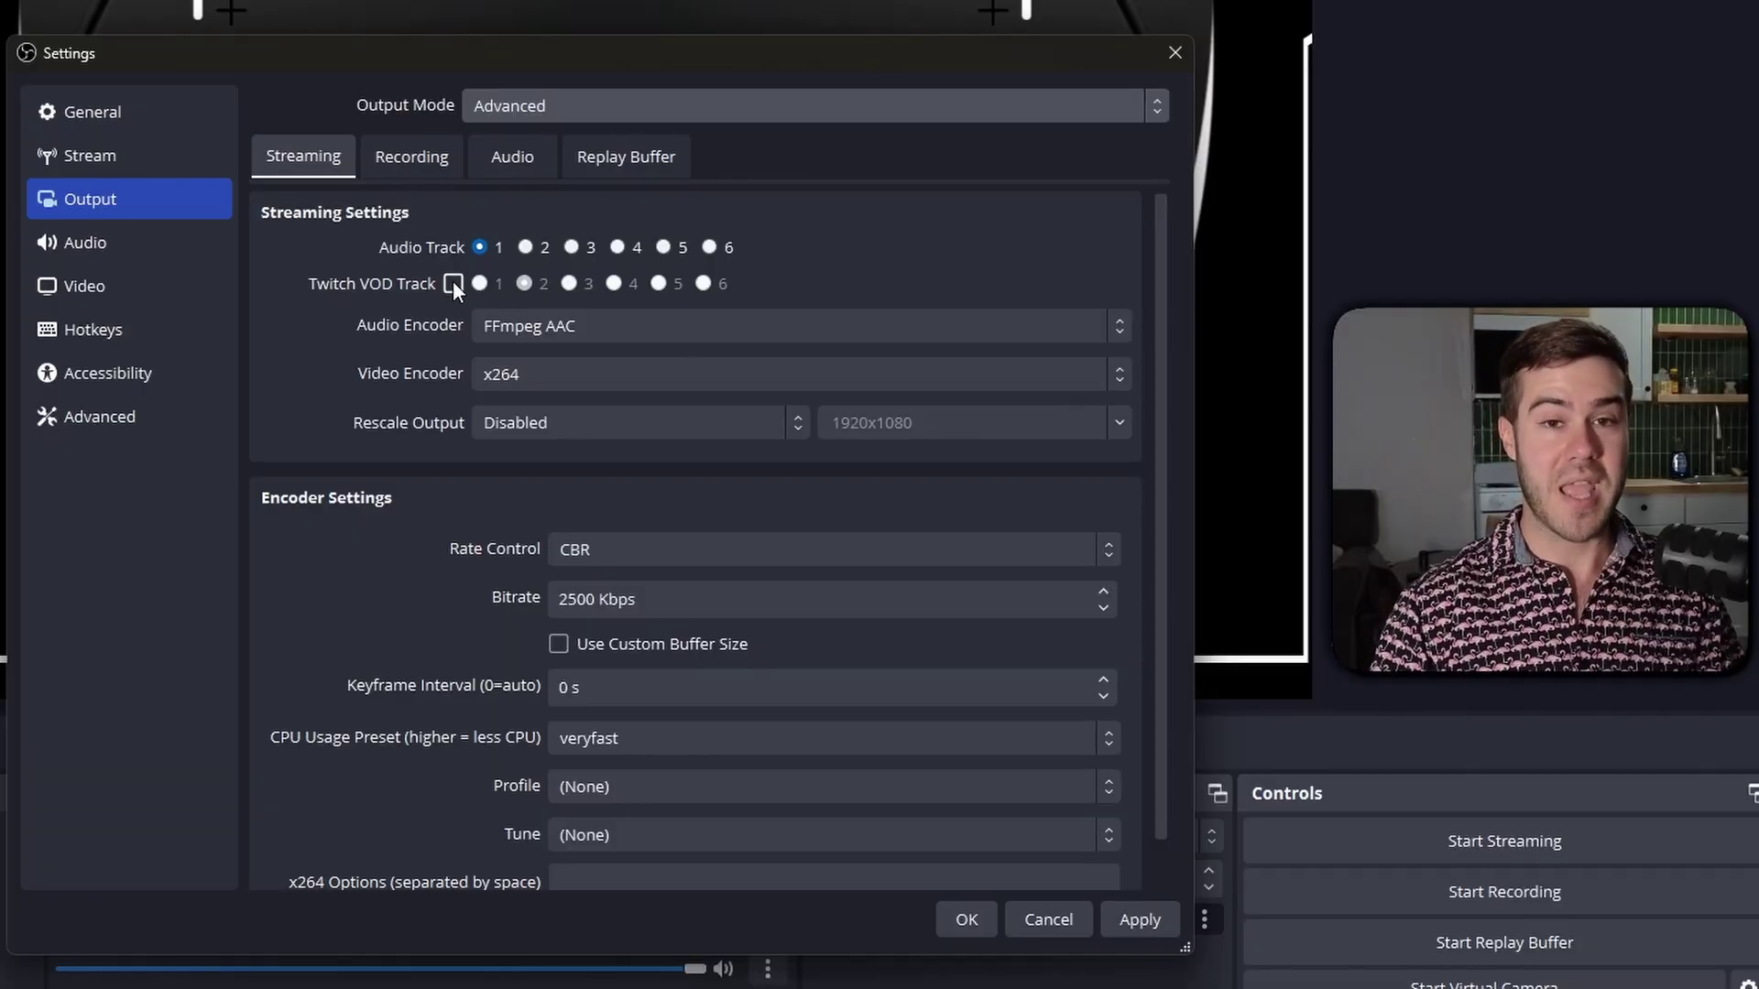
scroll(420, 587, "down", 1)
scroll(415, 601, "up", 1)
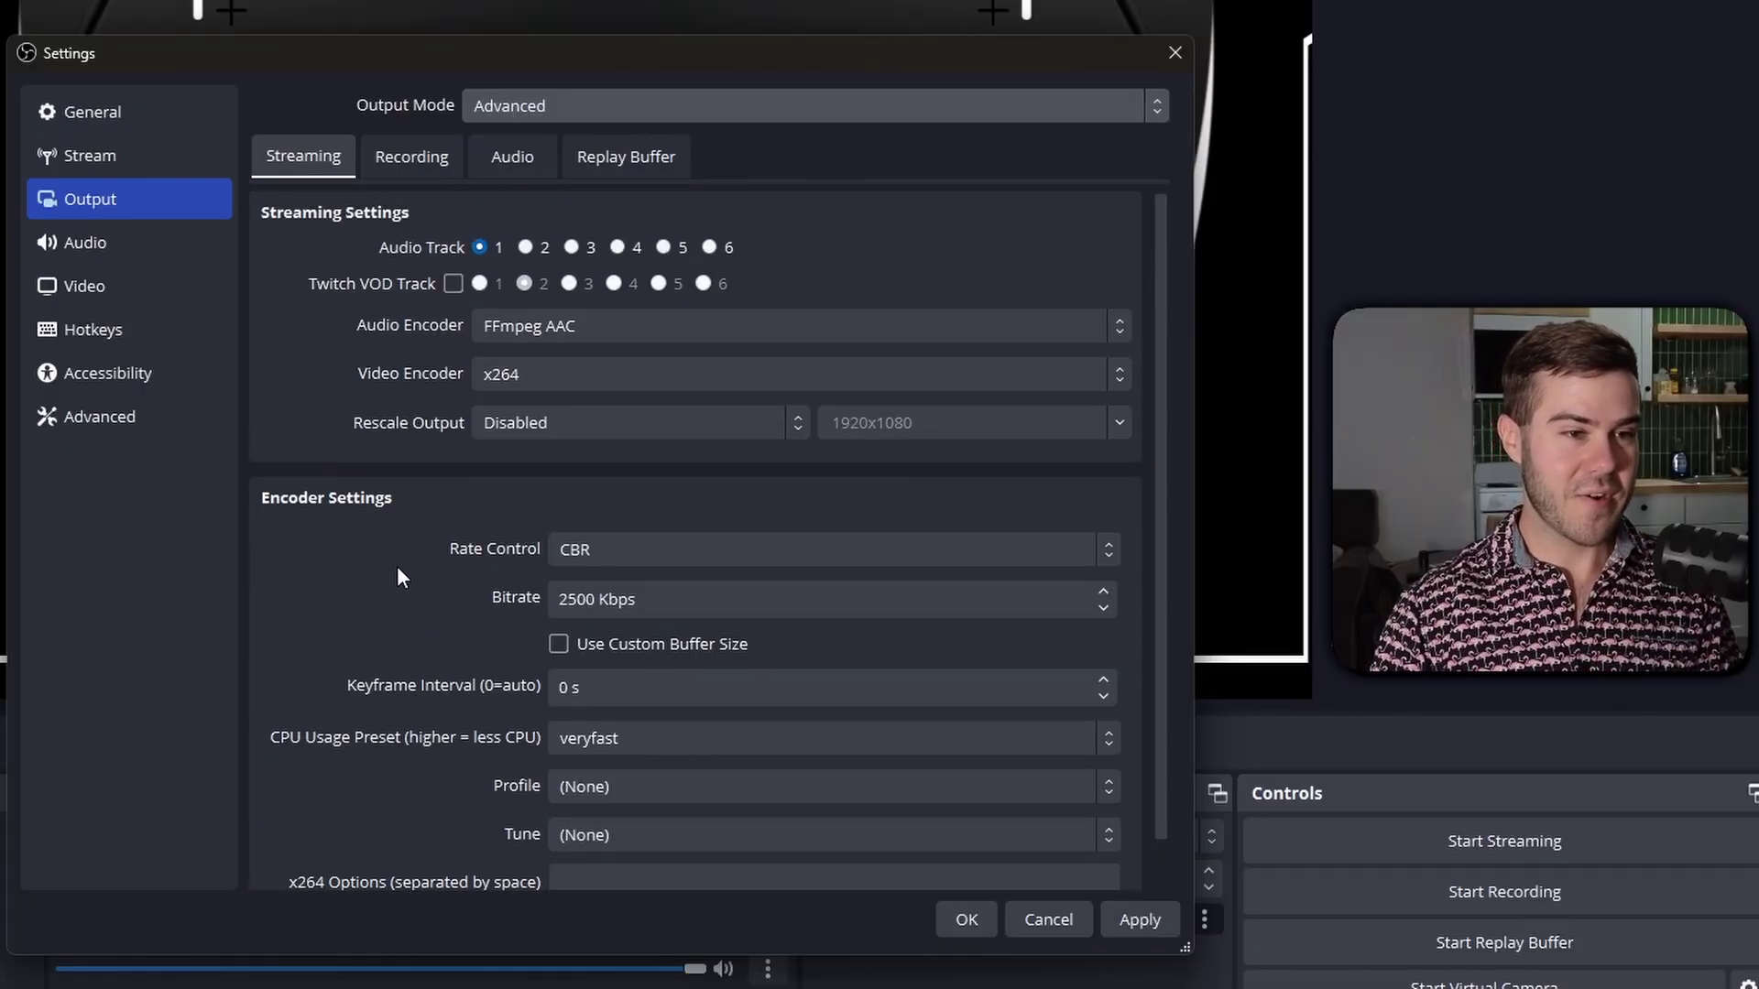
scroll(458, 664, "down", 1)
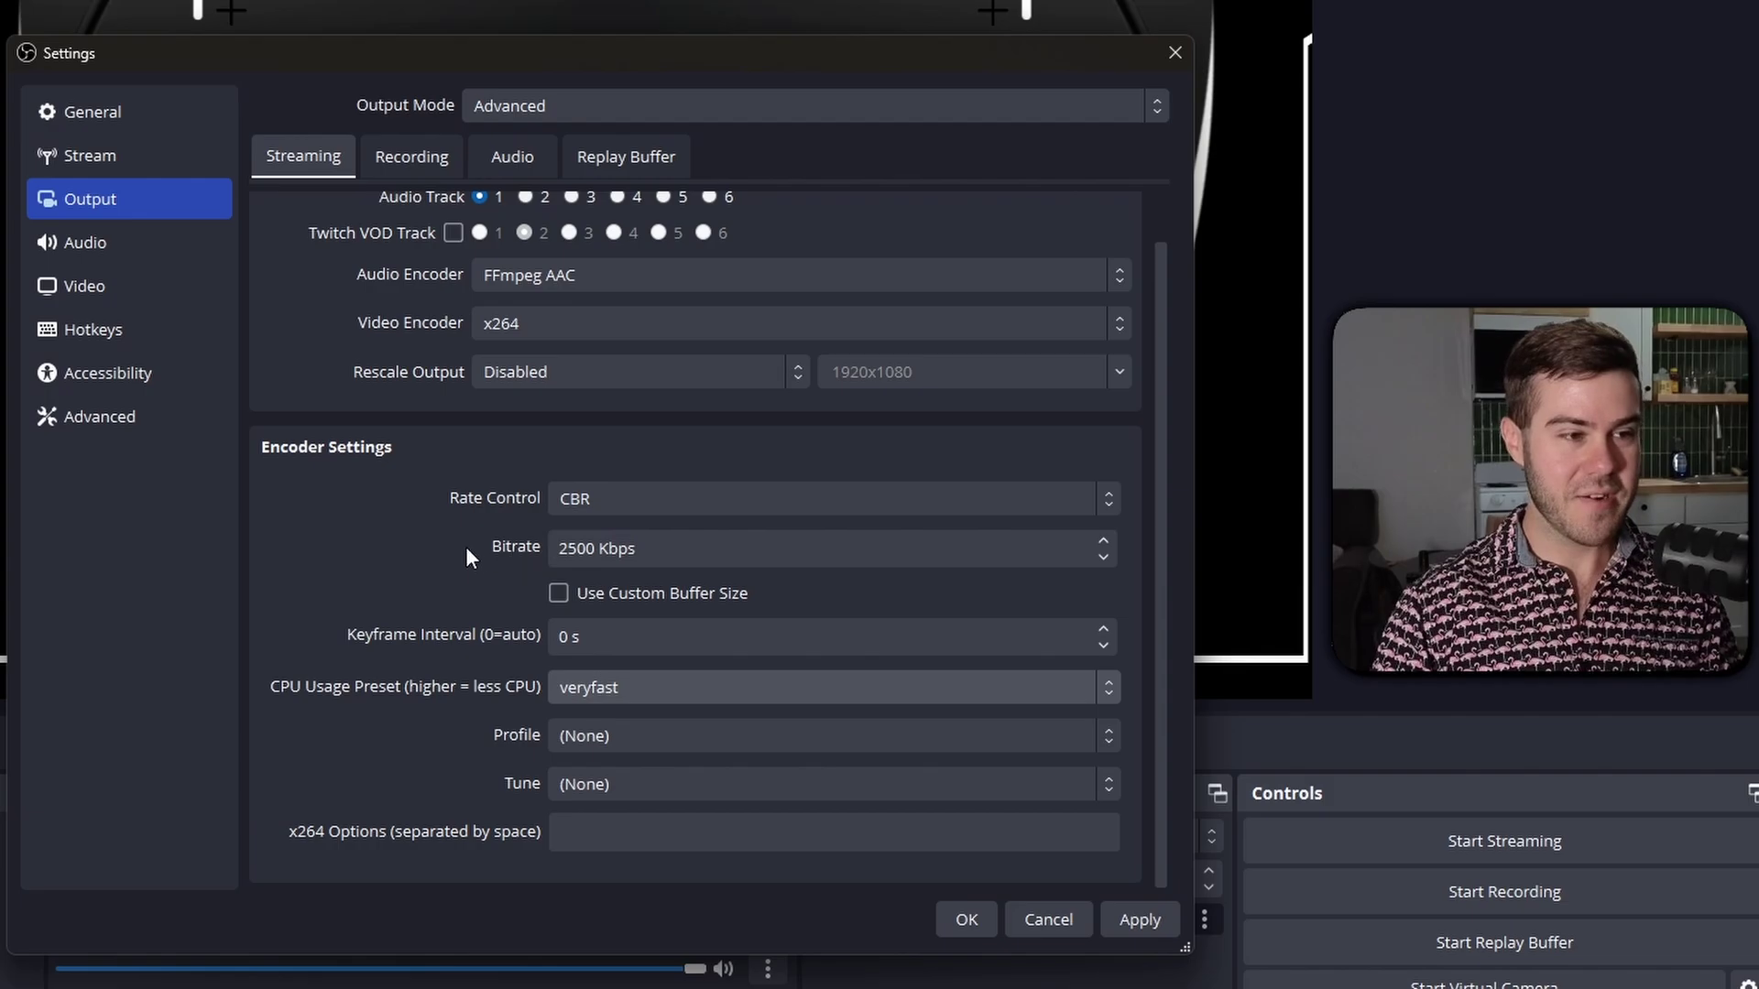
scroll(465, 556, "up", 1)
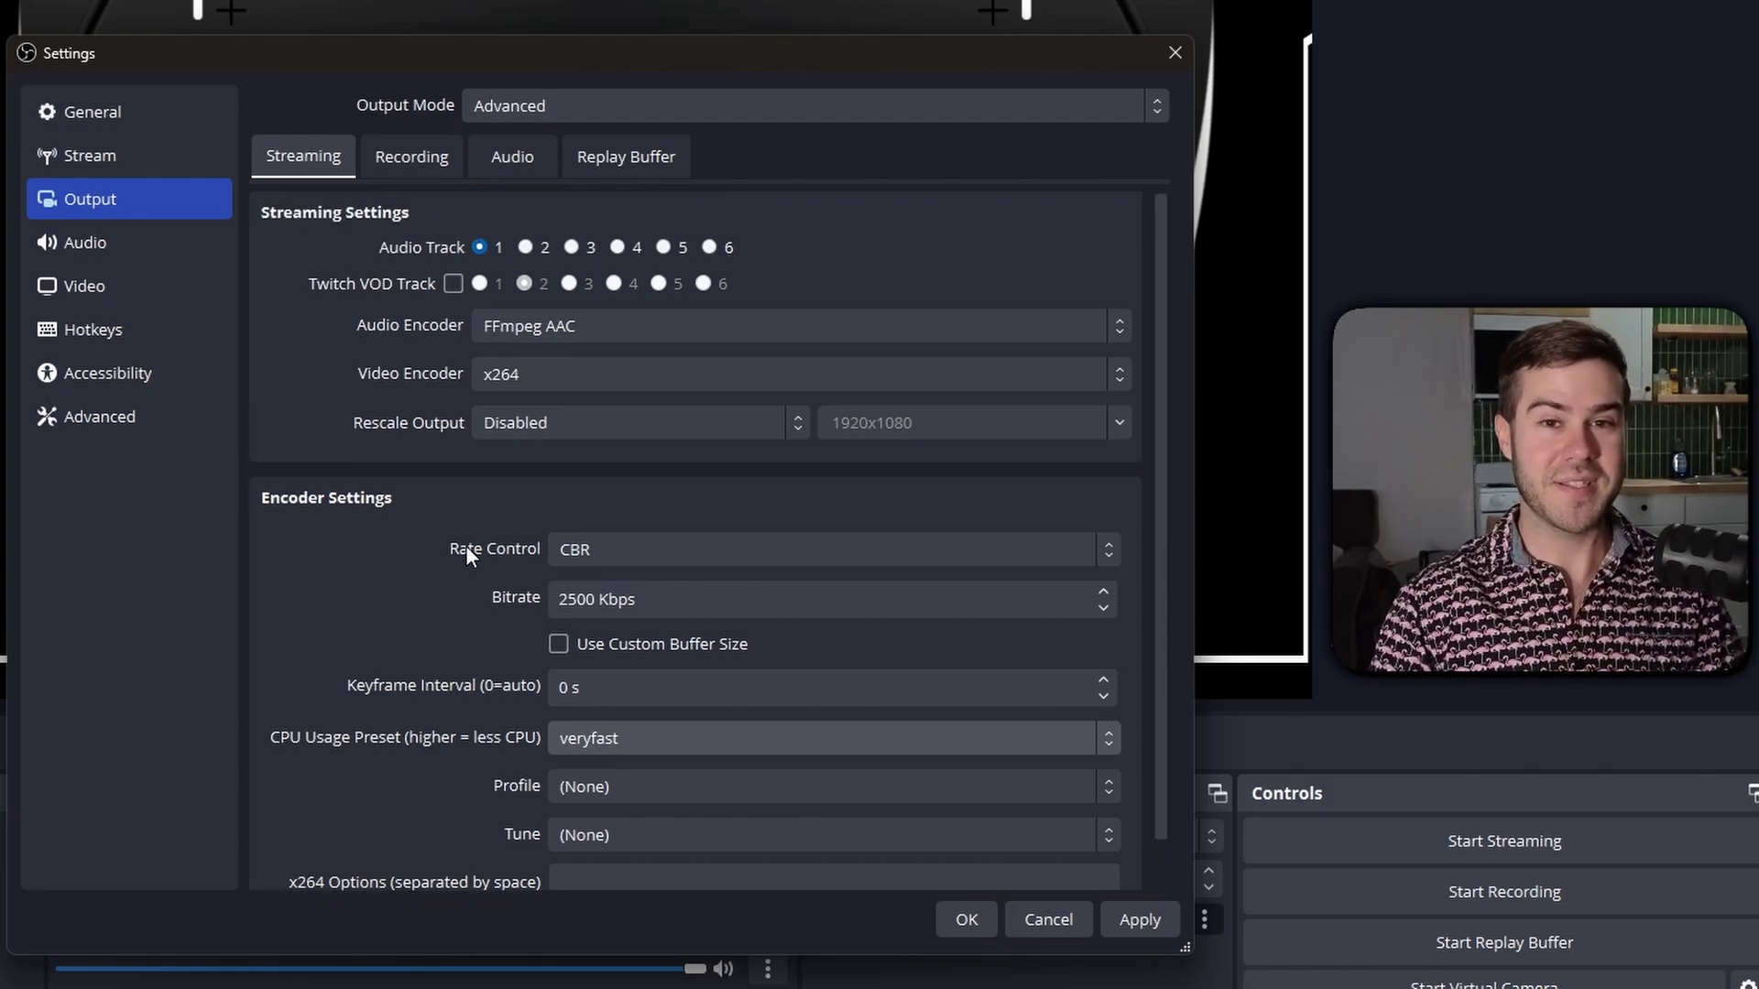
scroll(472, 550, "down", 1)
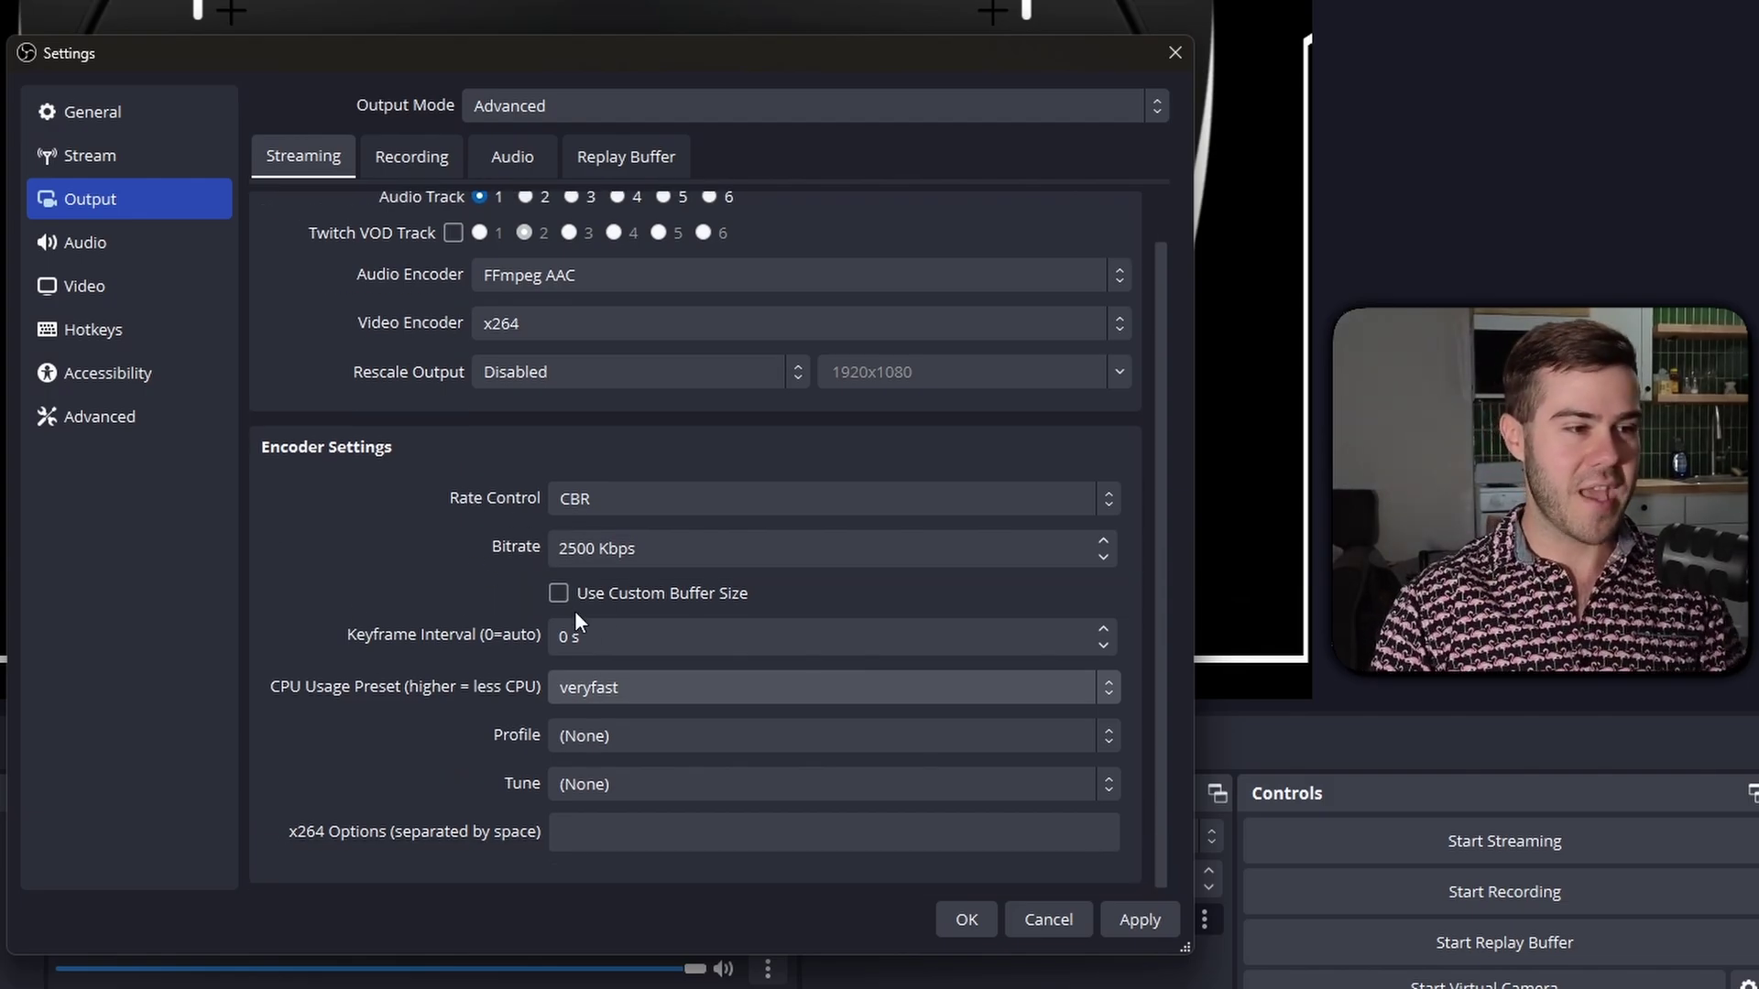
scroll(431, 540, "up", 1)
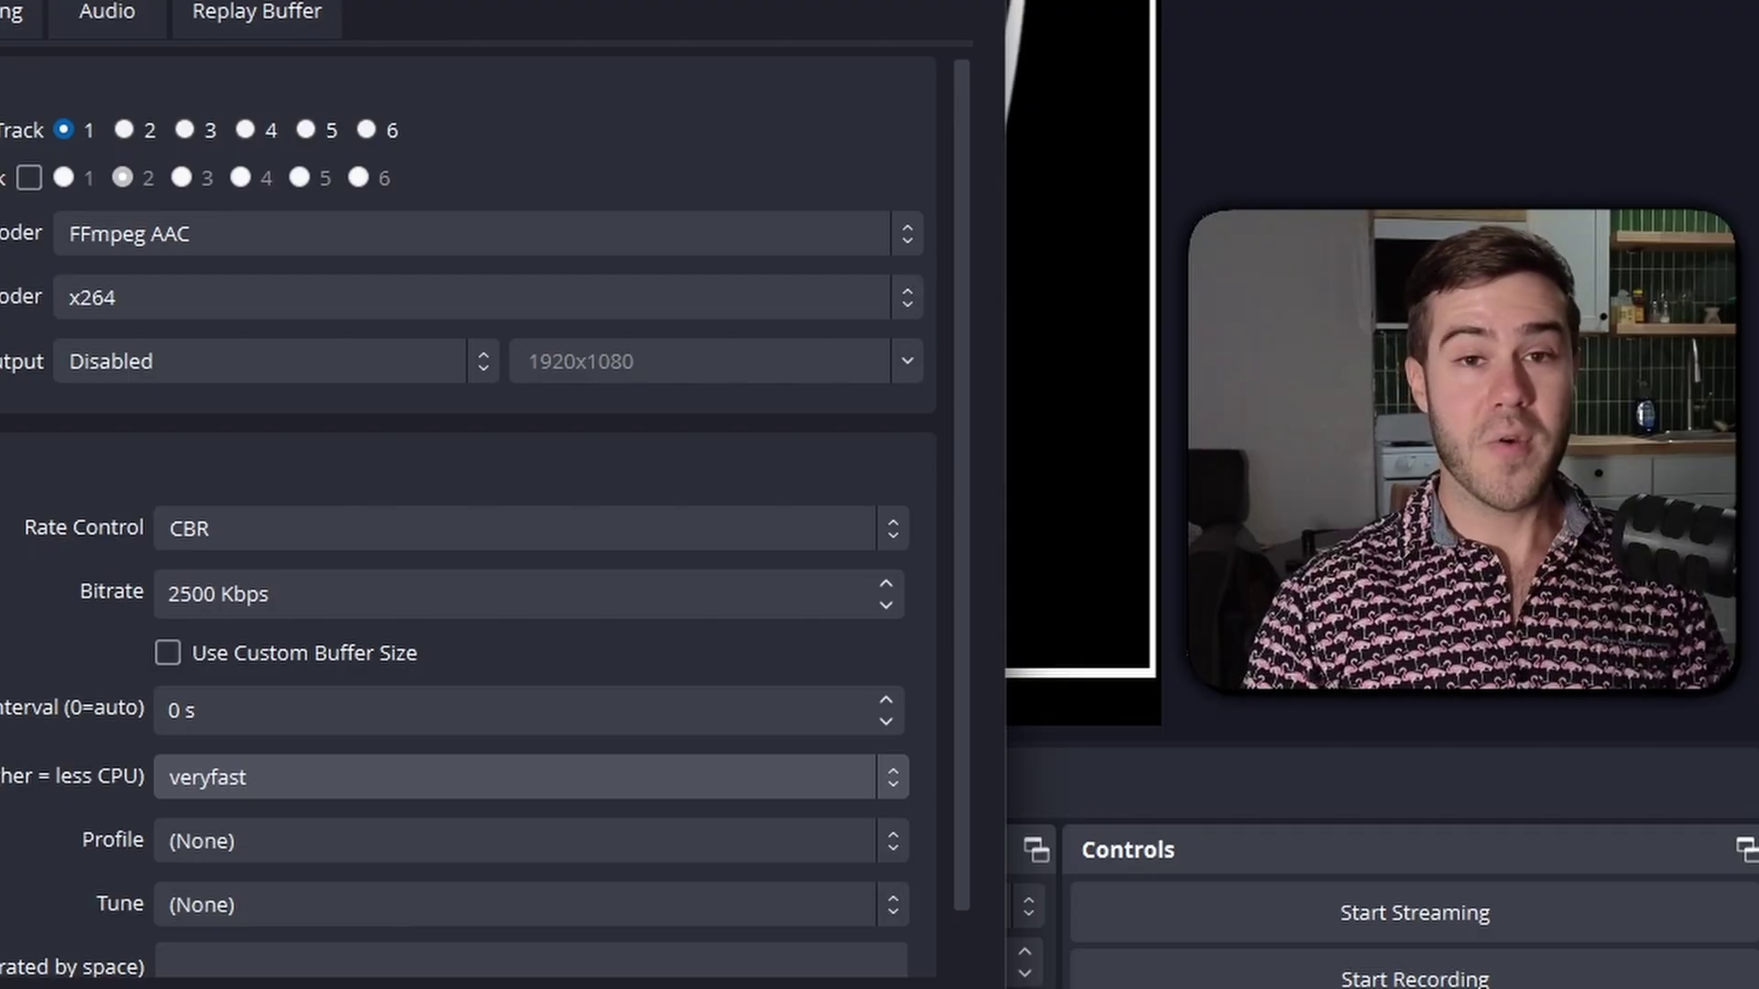
scroll(345, 344, "down", 1)
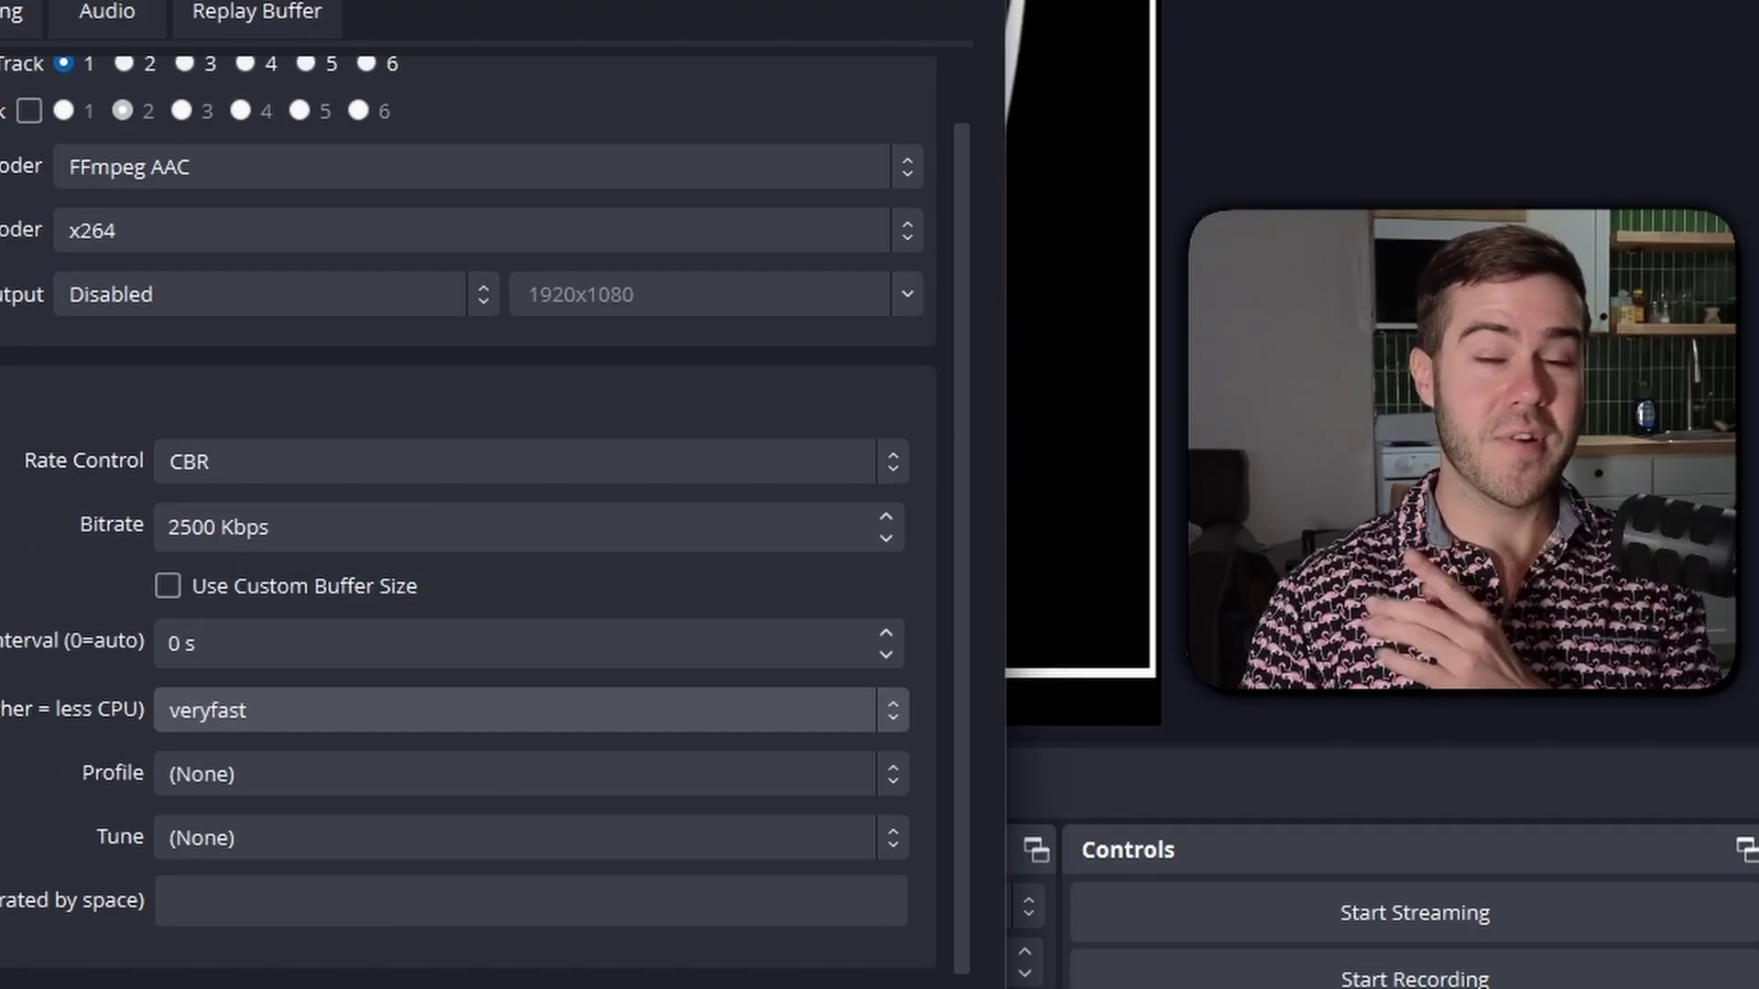
scroll(0, 488, "up", 1)
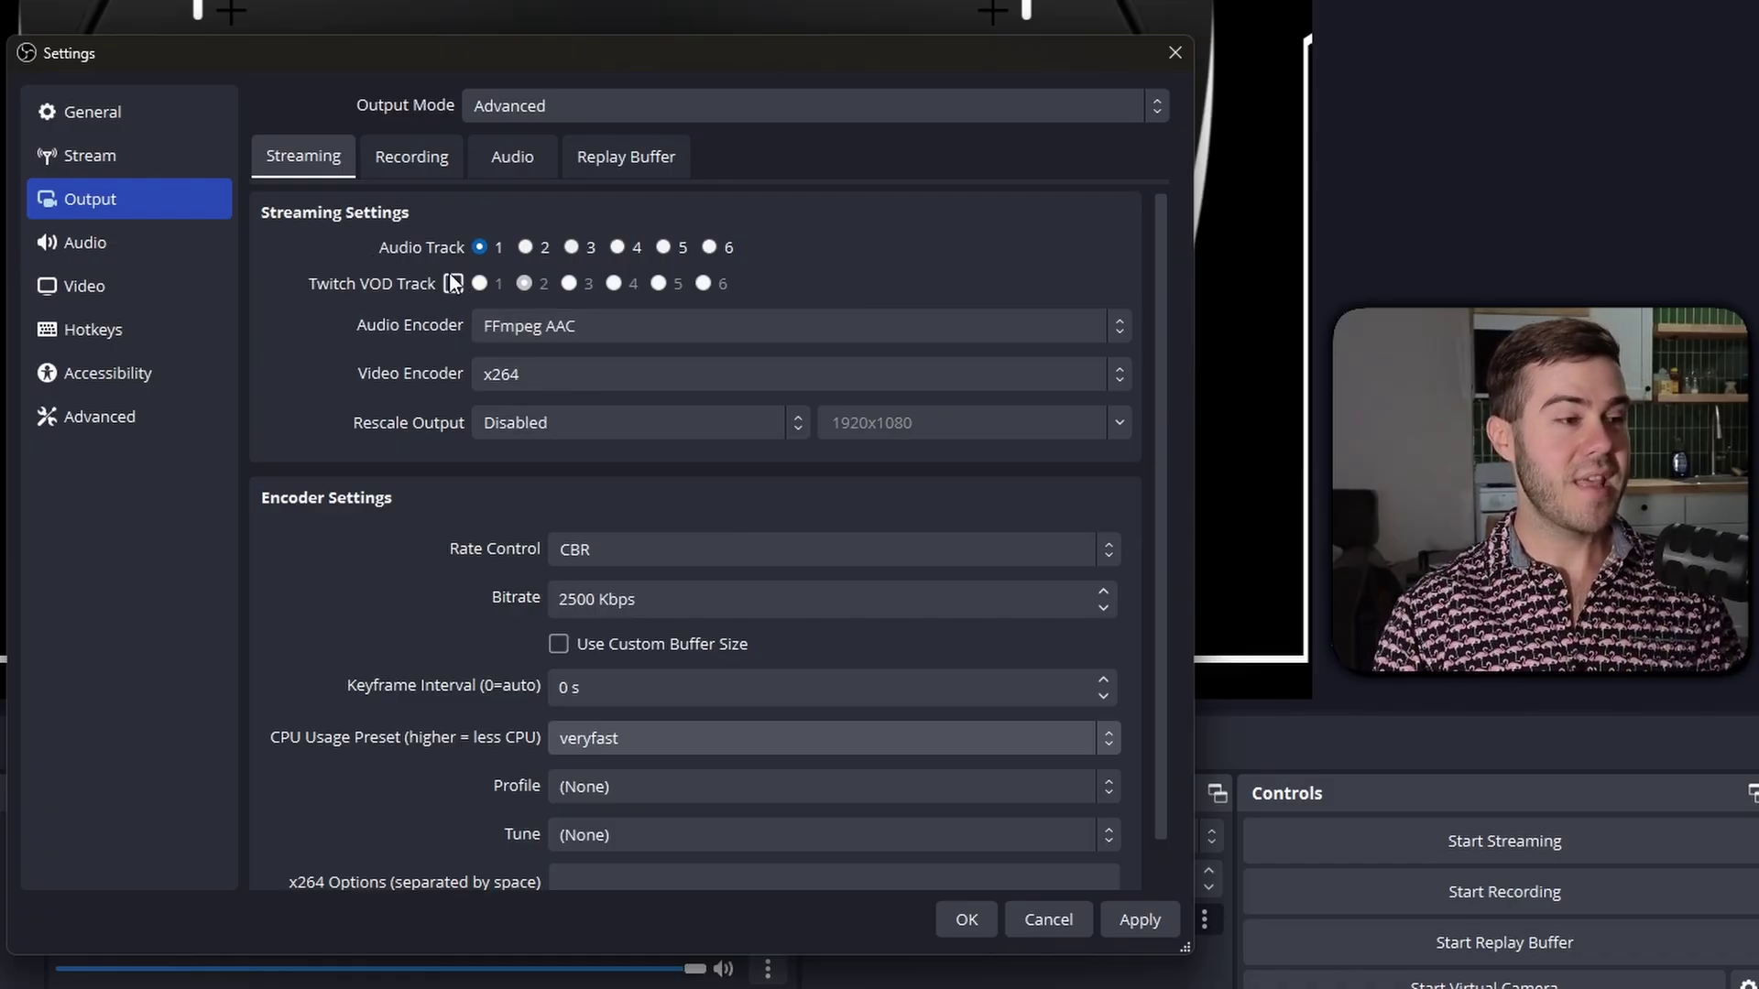
left_click(161, 242)
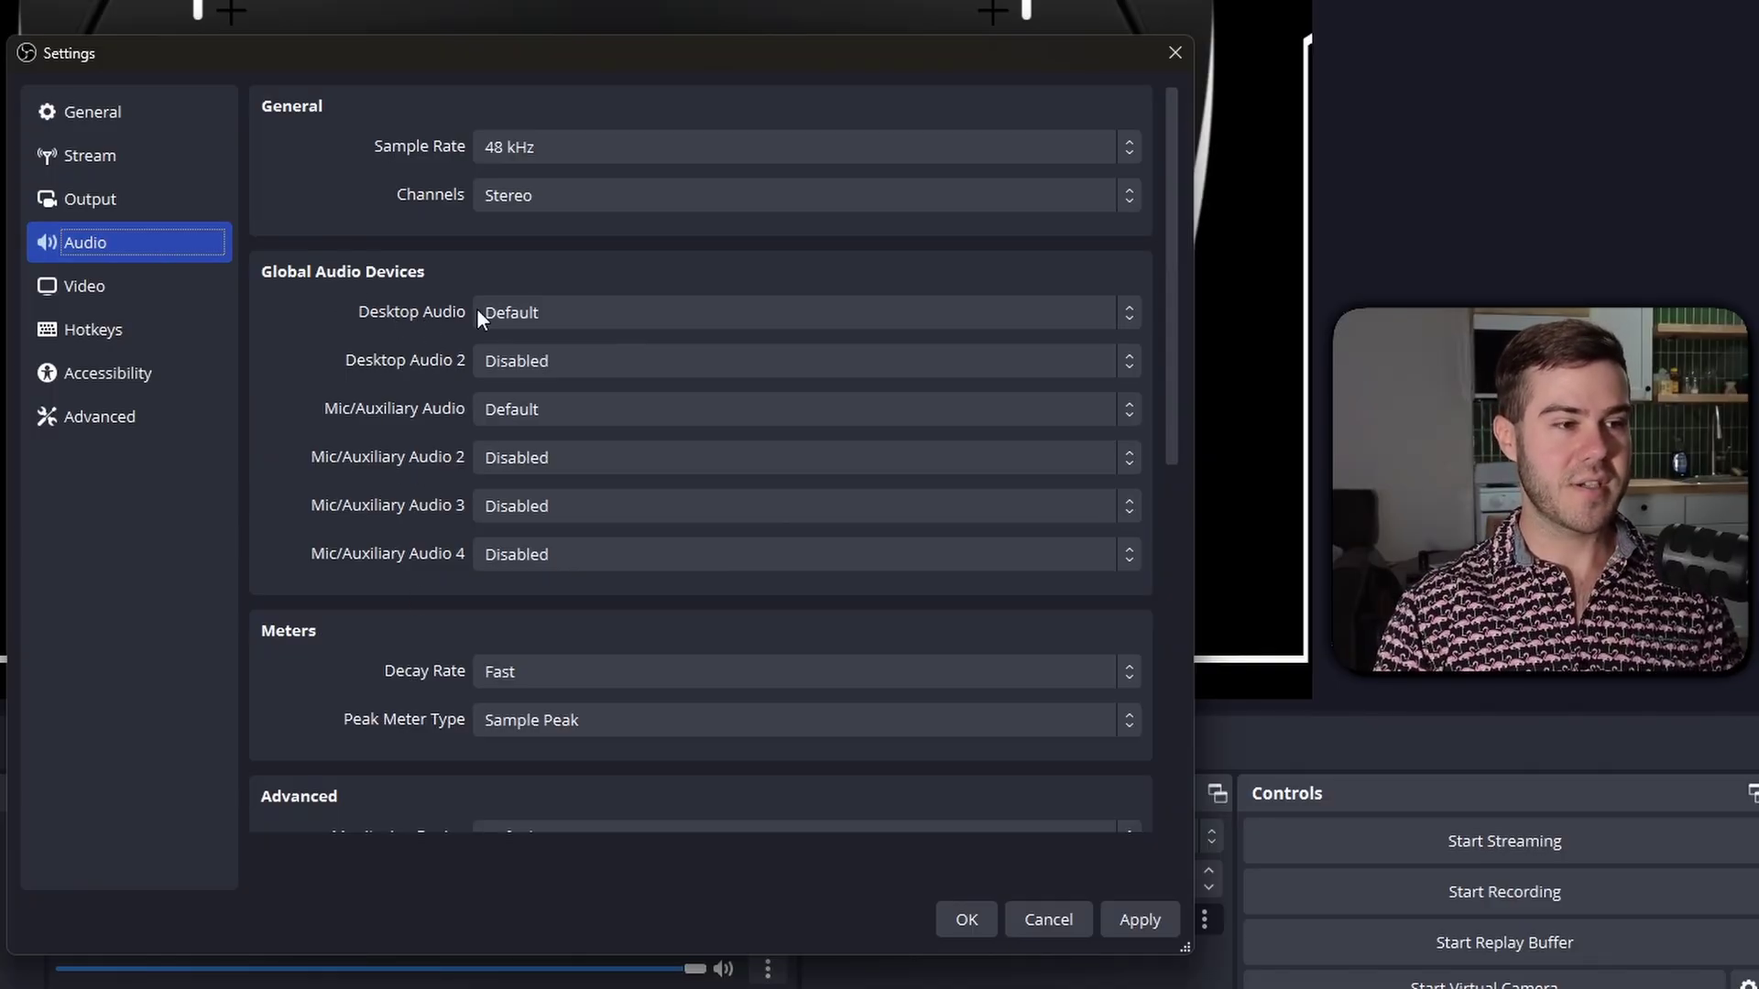
Step: Choose Speakers (Yamaha ZG01) for Desktop Audio and RØDE PodMic USB for Mic/Aux, then apply and save
left_click(628, 313)
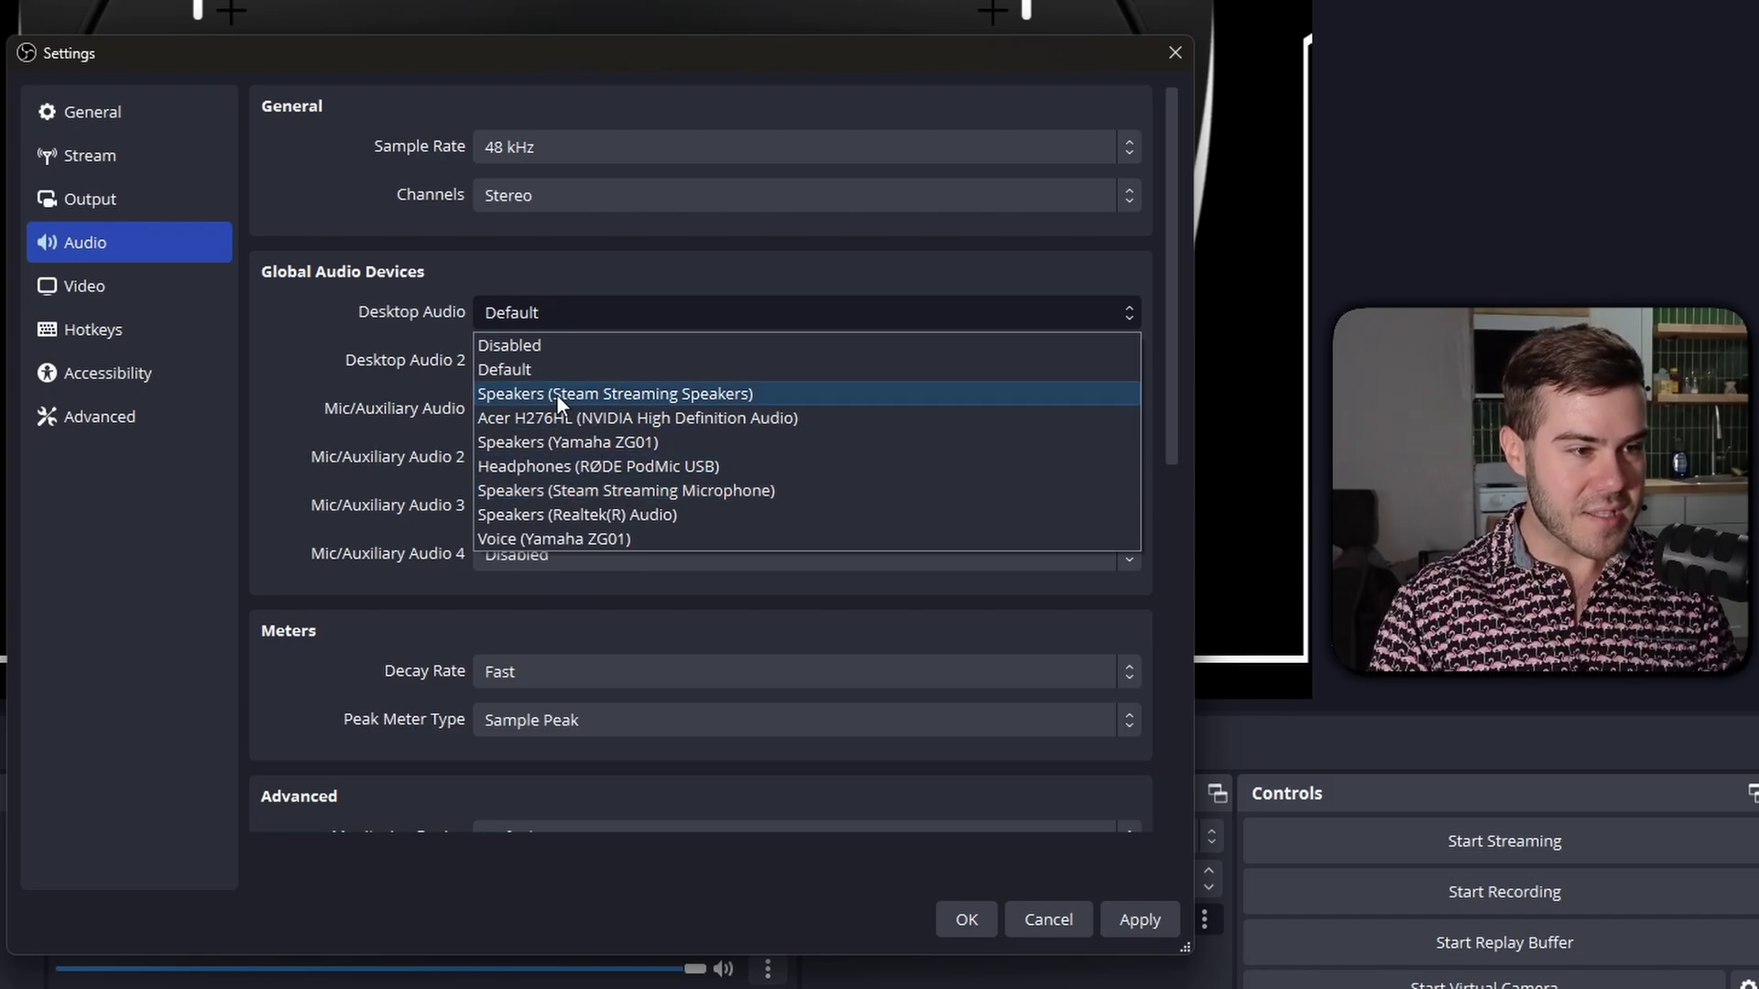
left_click(623, 444)
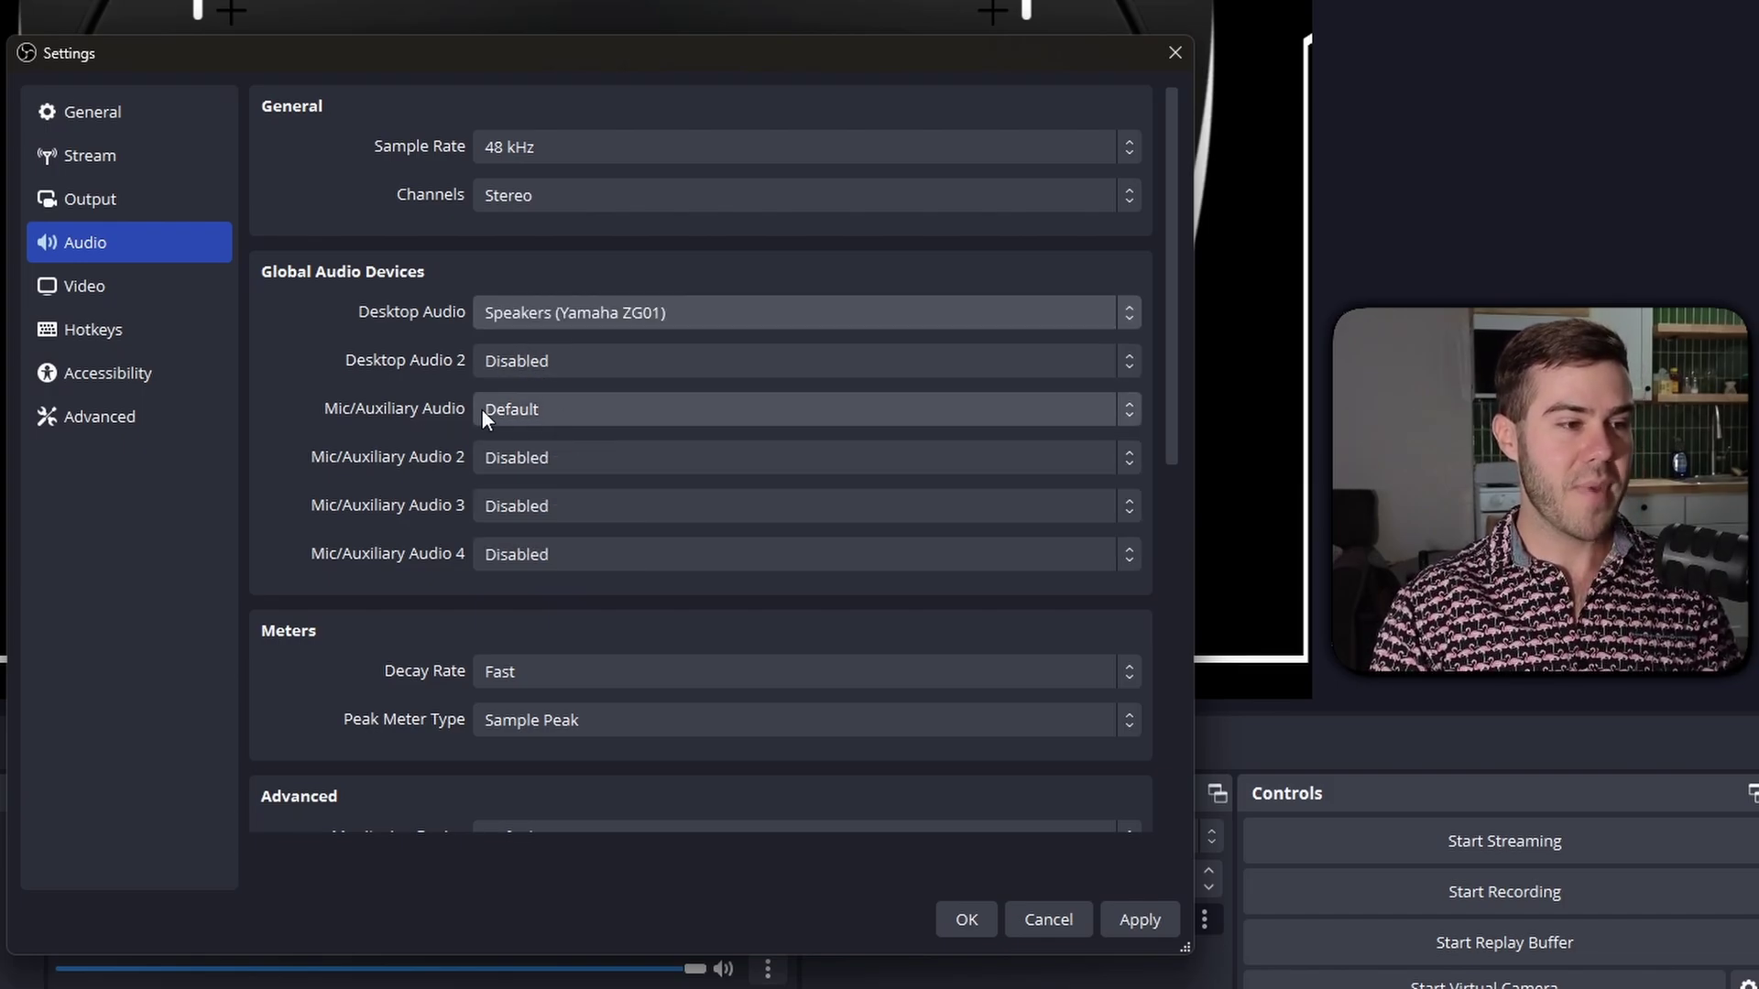
left_click(568, 405)
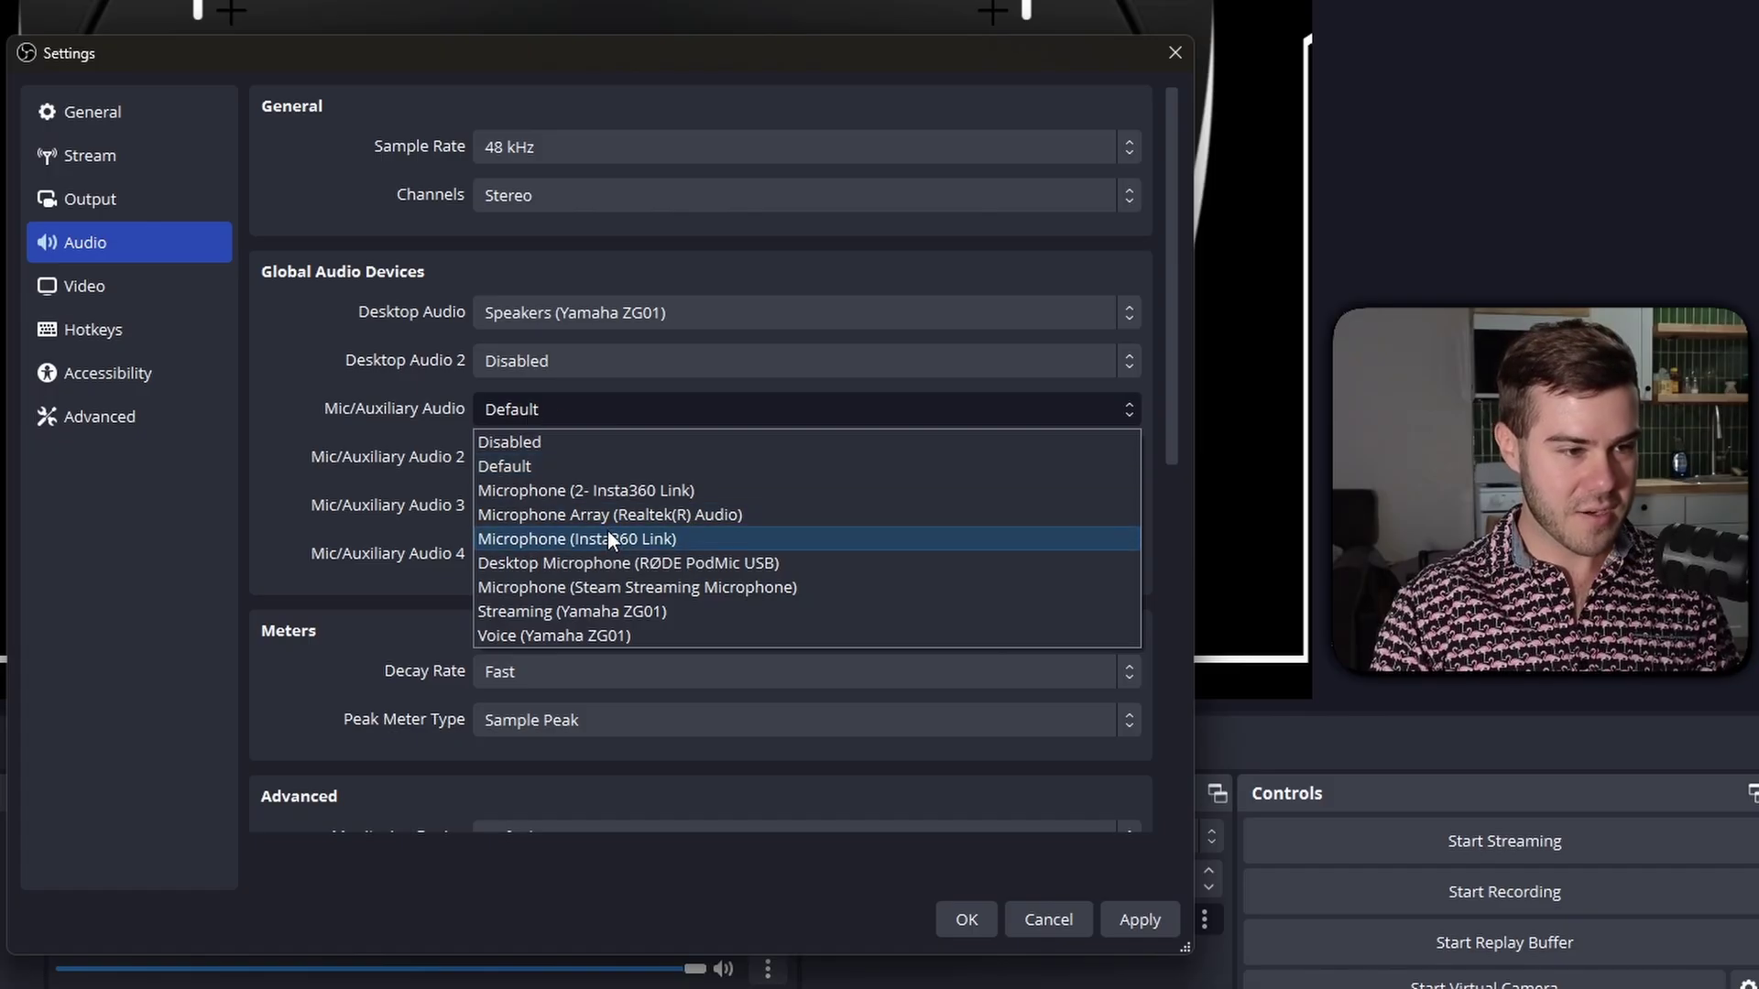
left_click(603, 565)
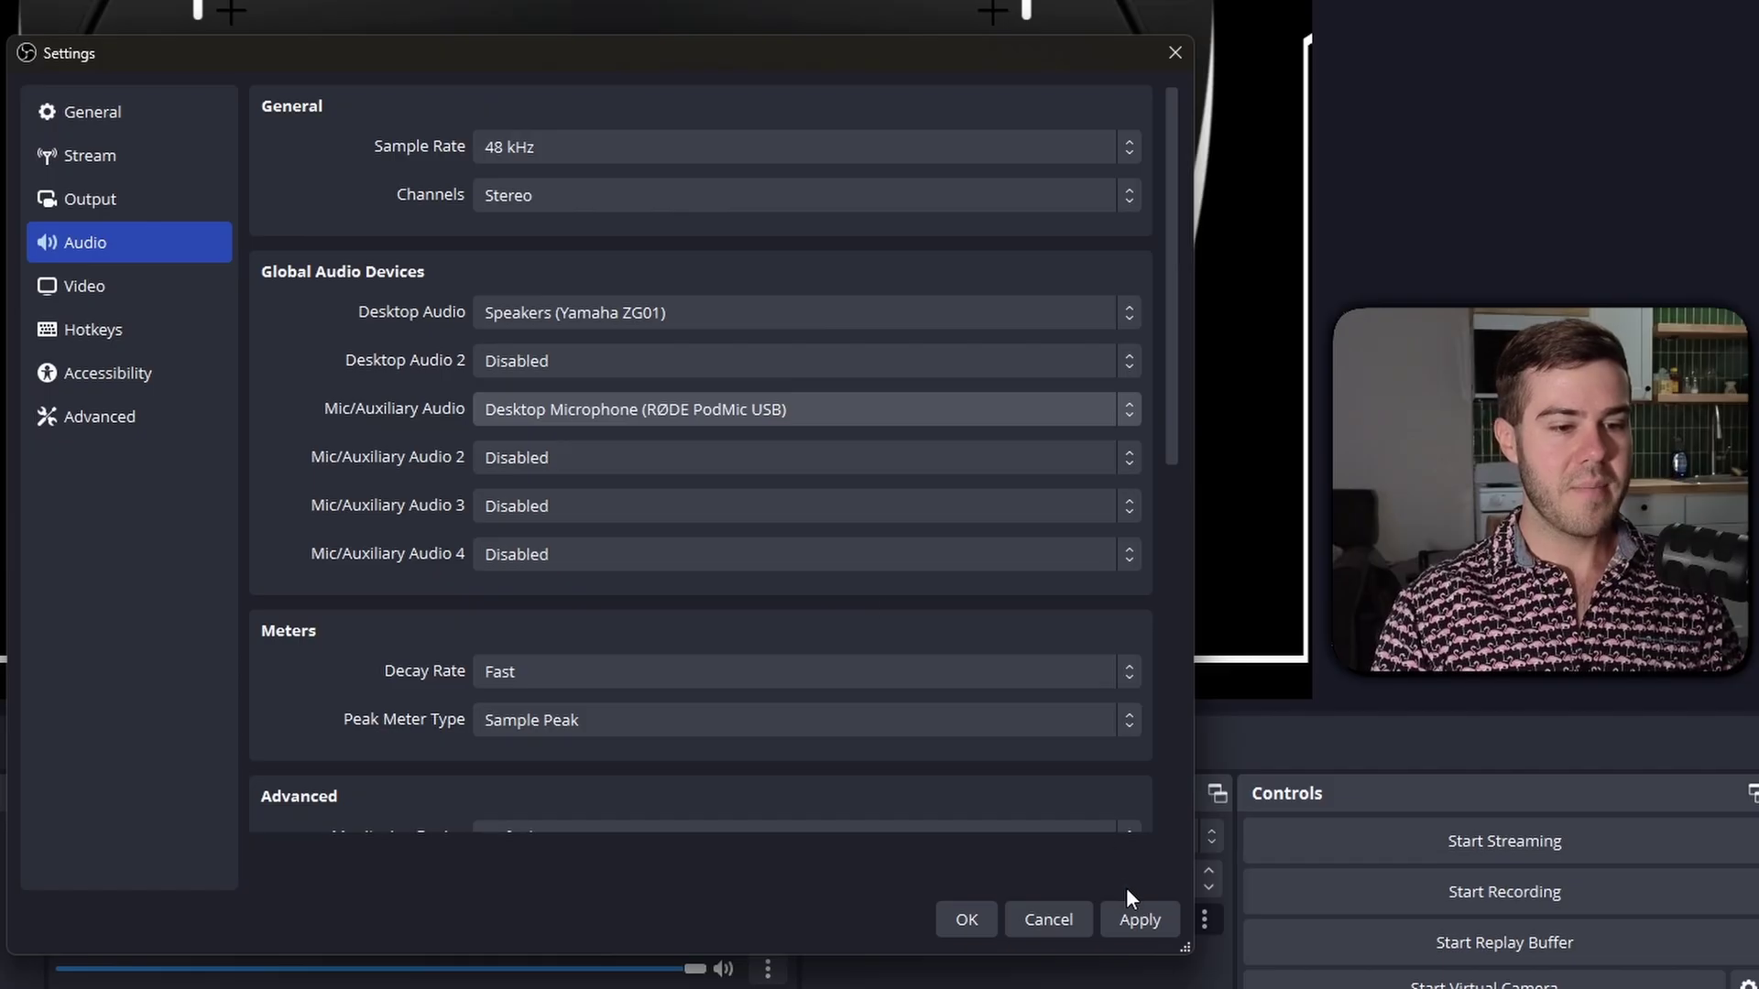
left_click(1151, 920)
left_click(977, 916)
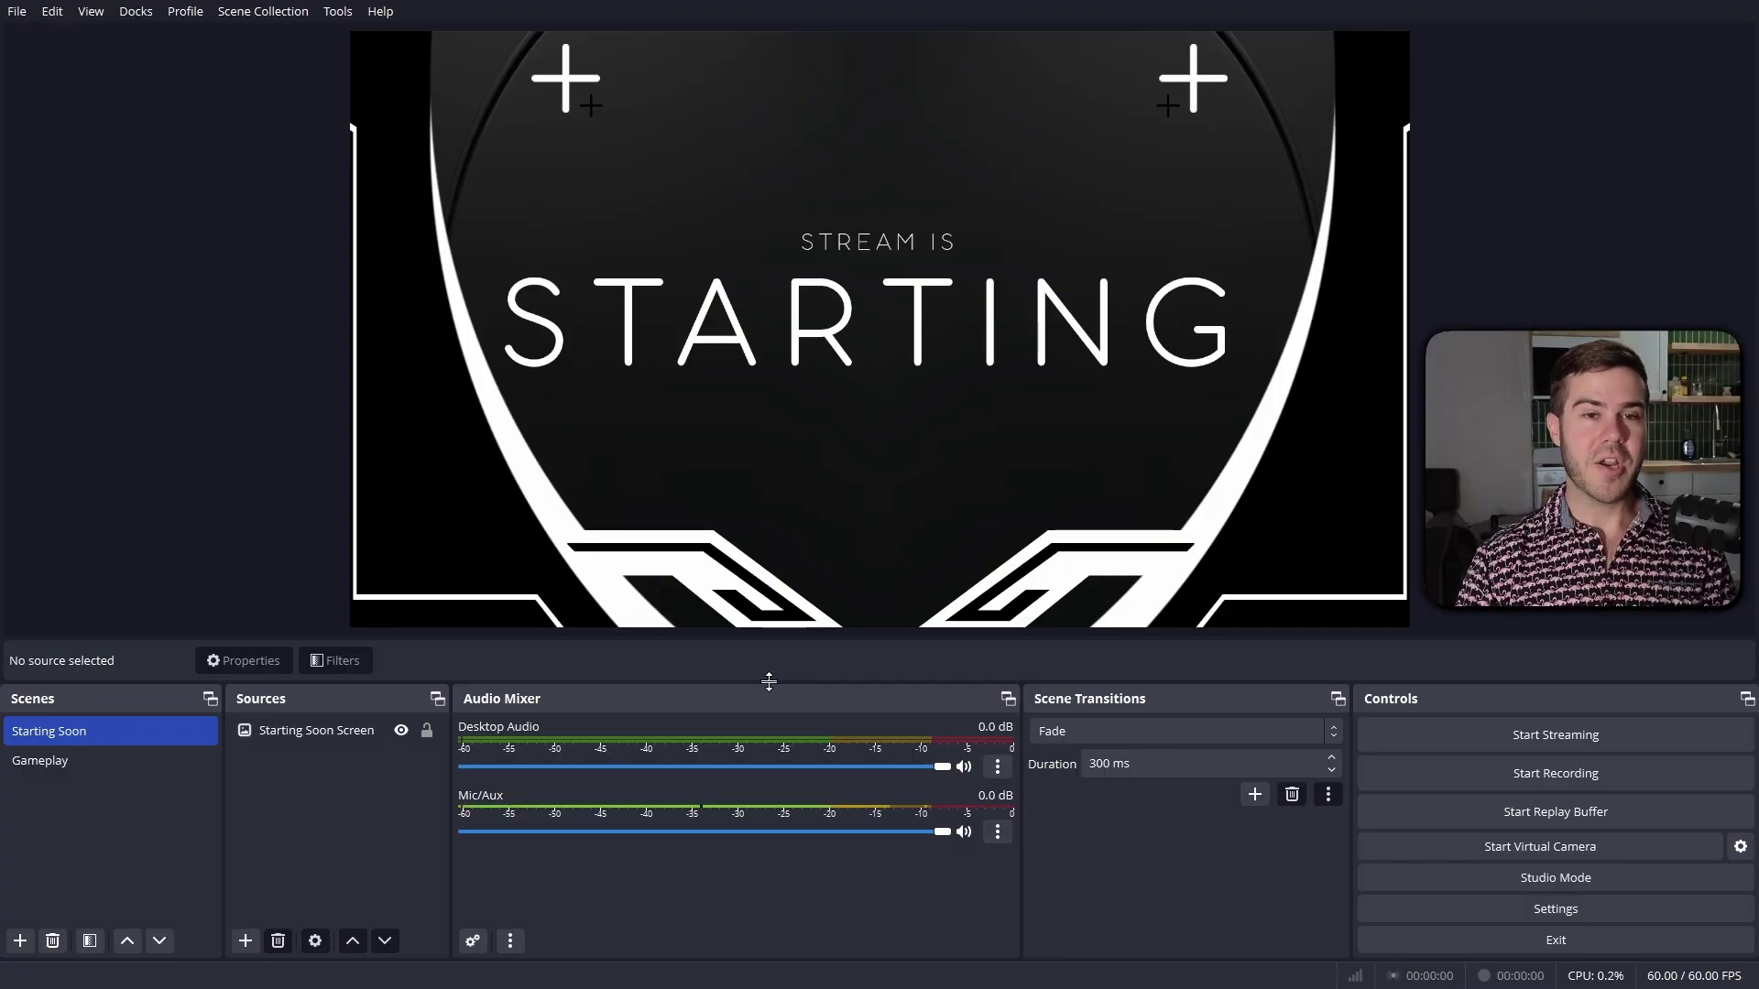
Step: Switch to the Gameplay scene and inspect its existing preview source
left_click(101, 759)
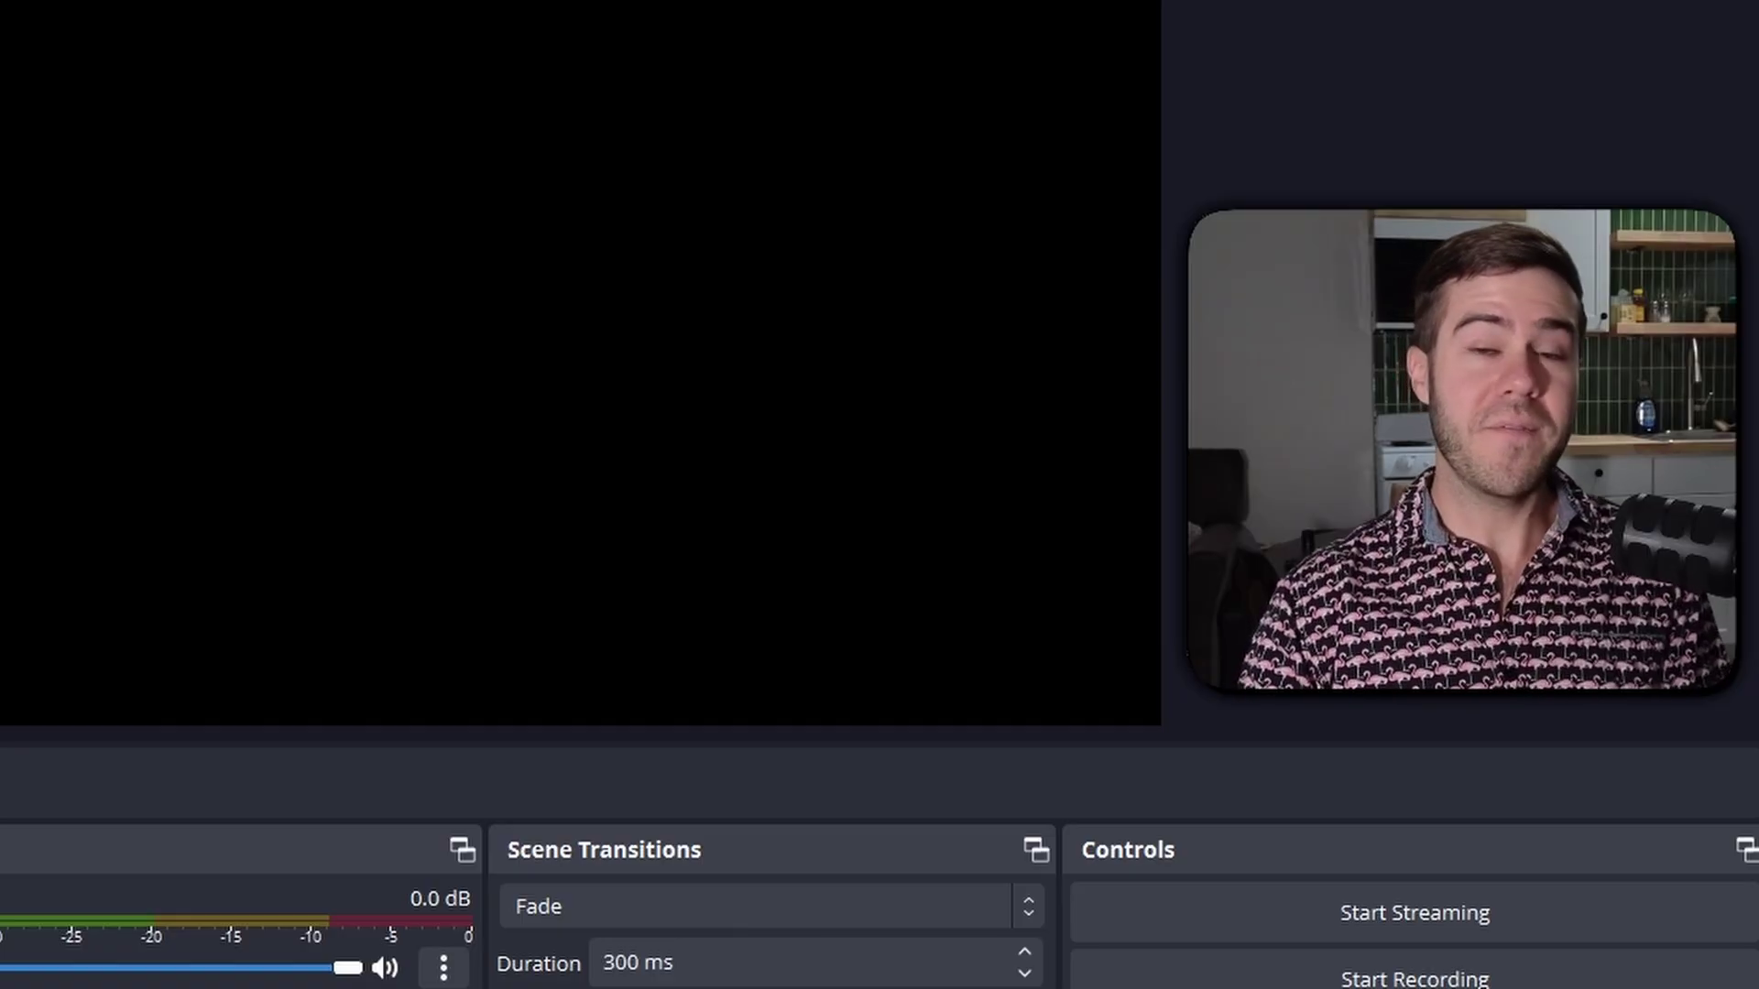
left_click(256, 259)
left_click(57, 762)
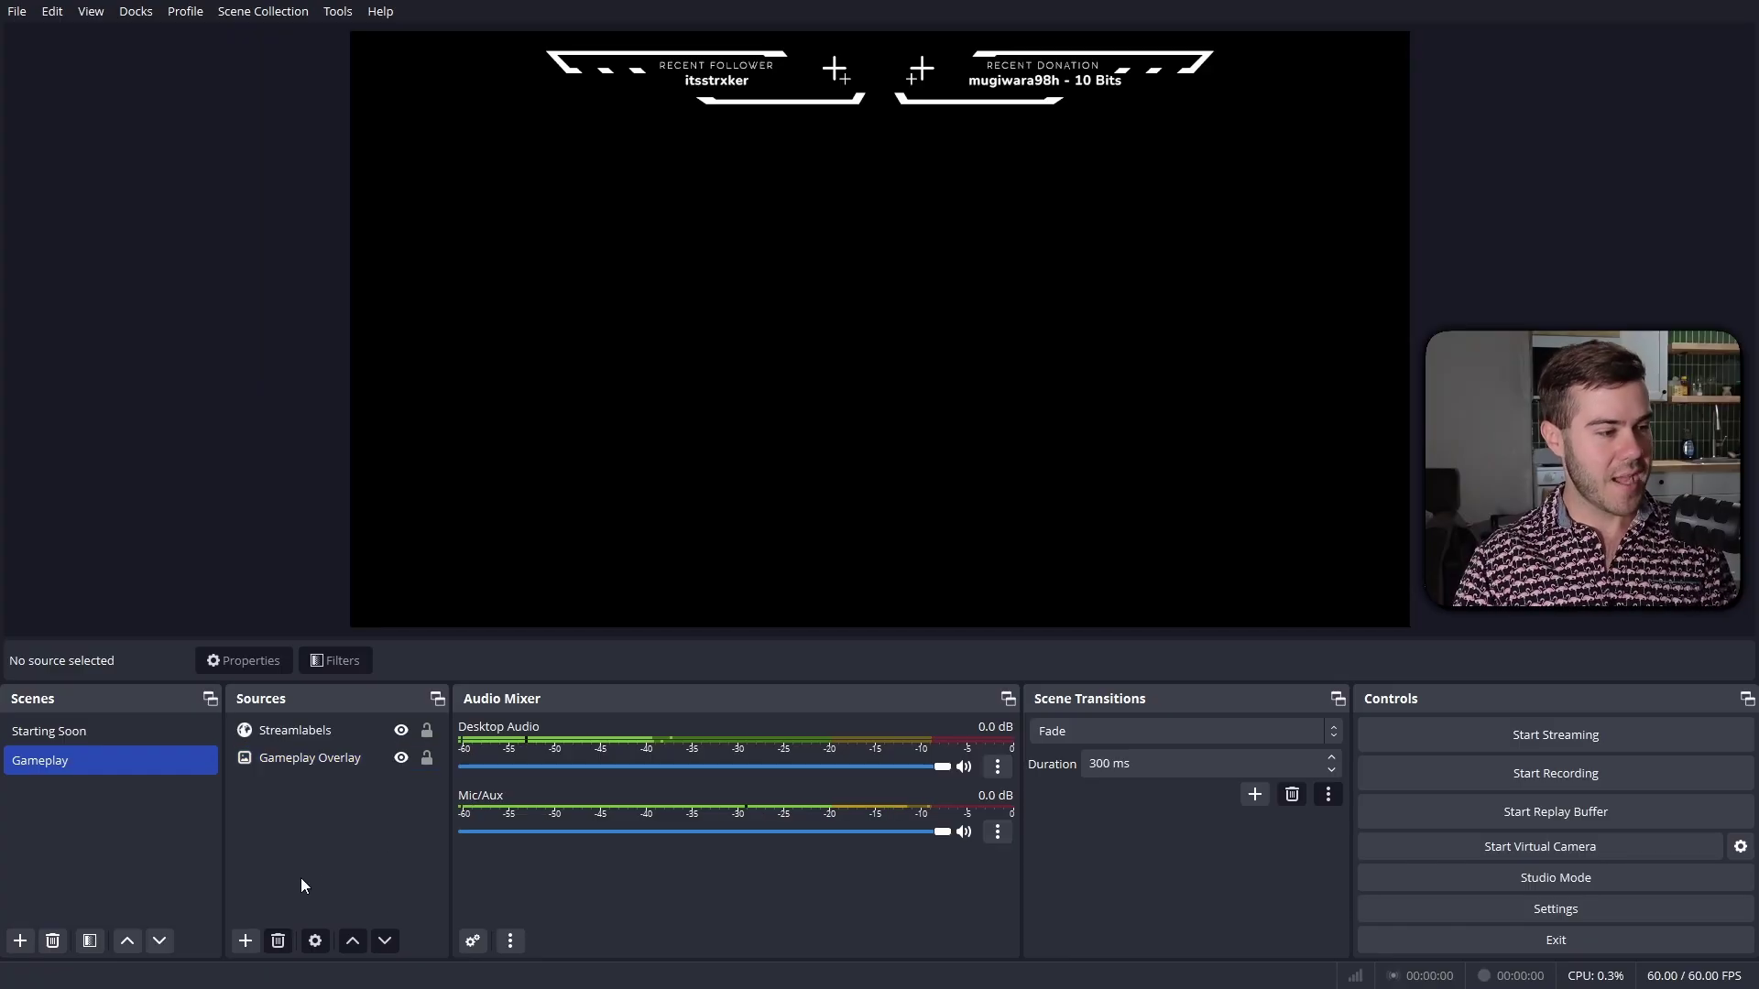
Step: Add a Game Capture source to the scene, keeping its default name
left_click(245, 941)
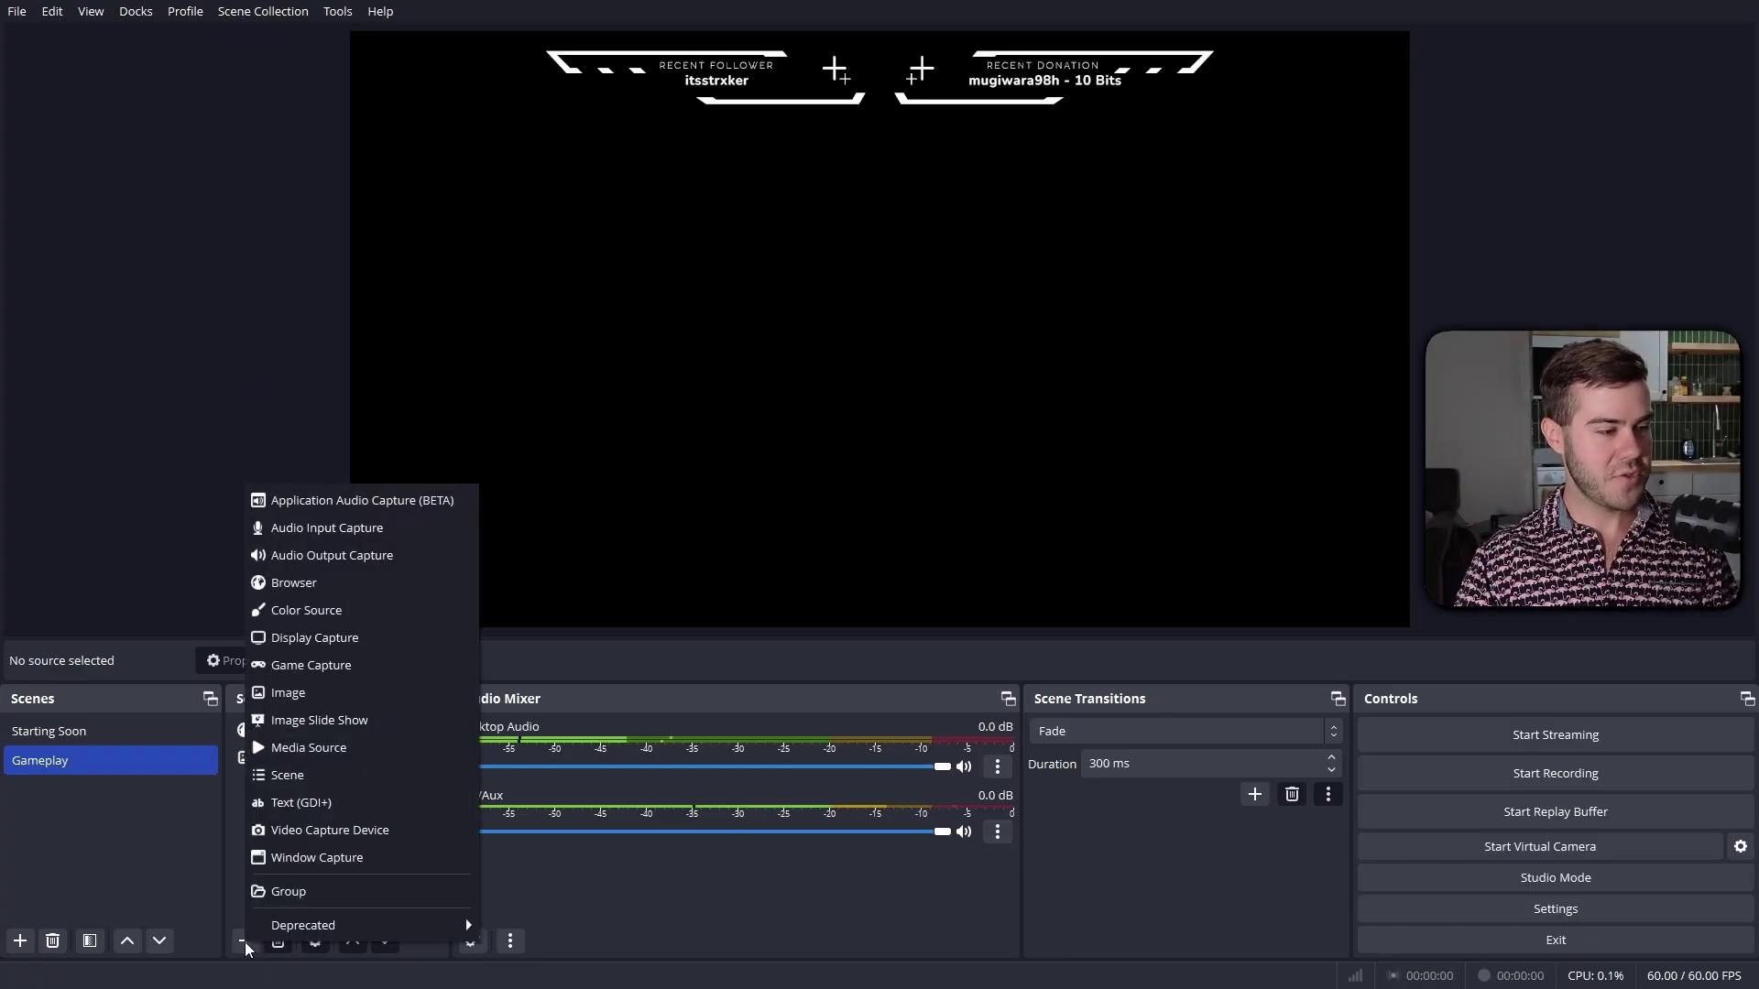
left_click(339, 665)
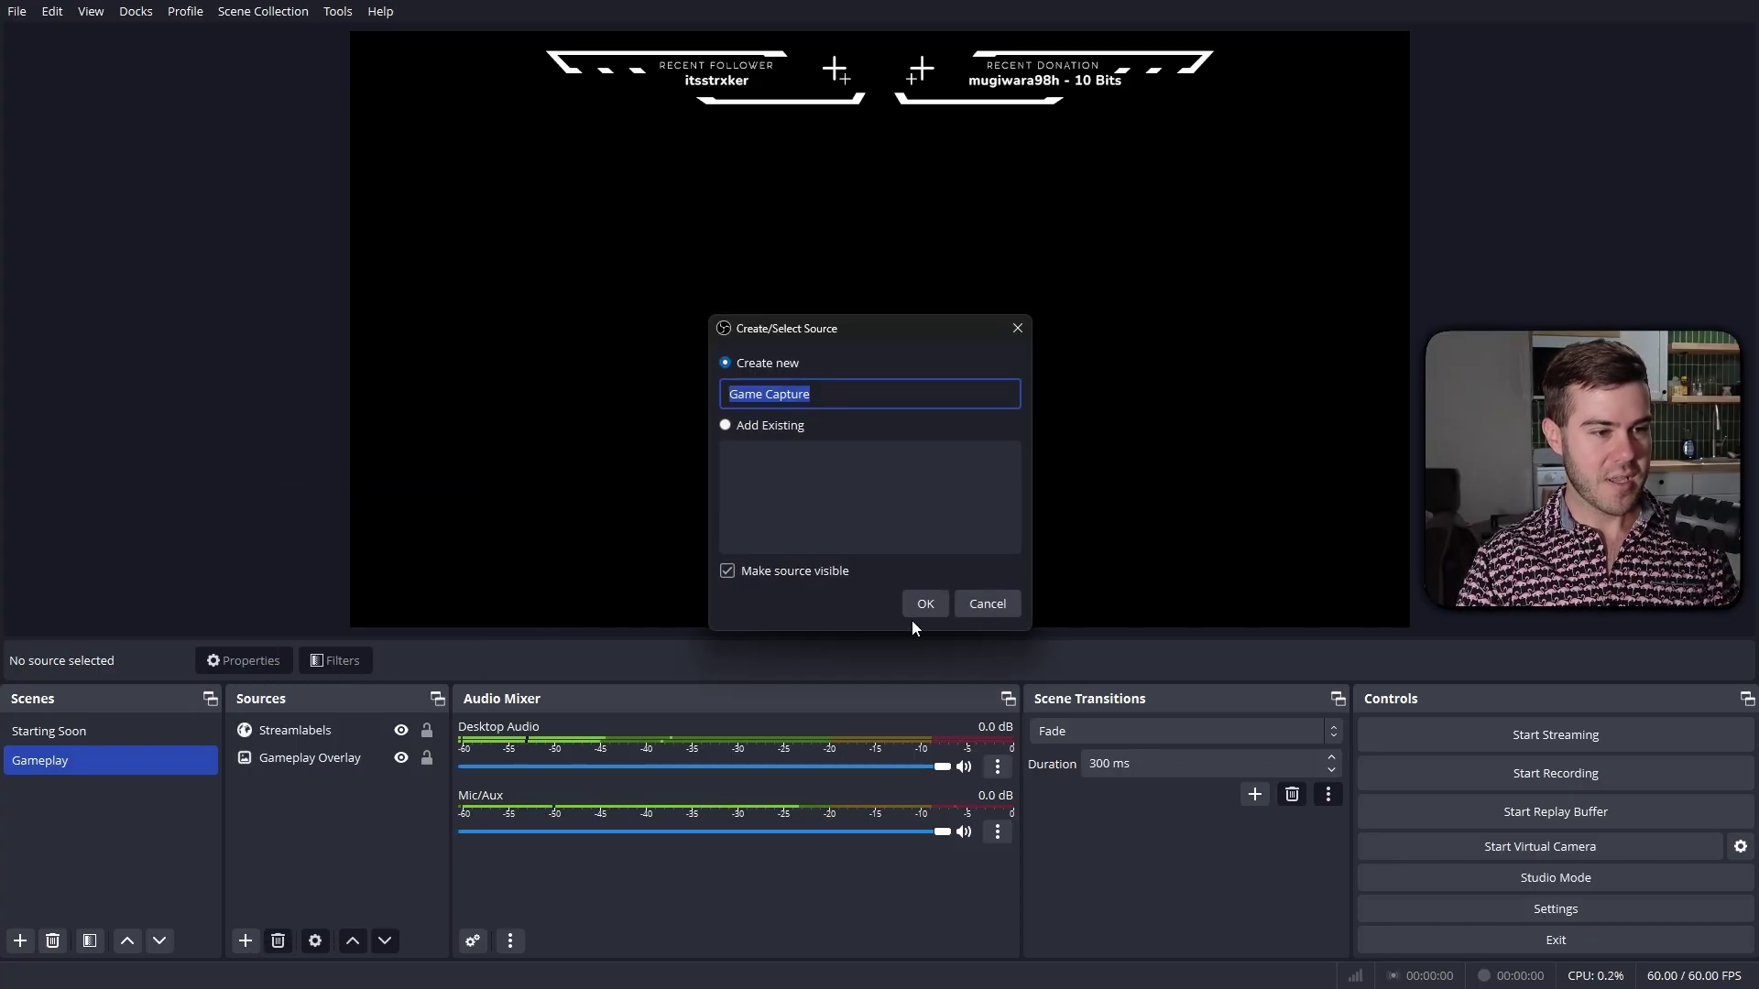
left_click(925, 606)
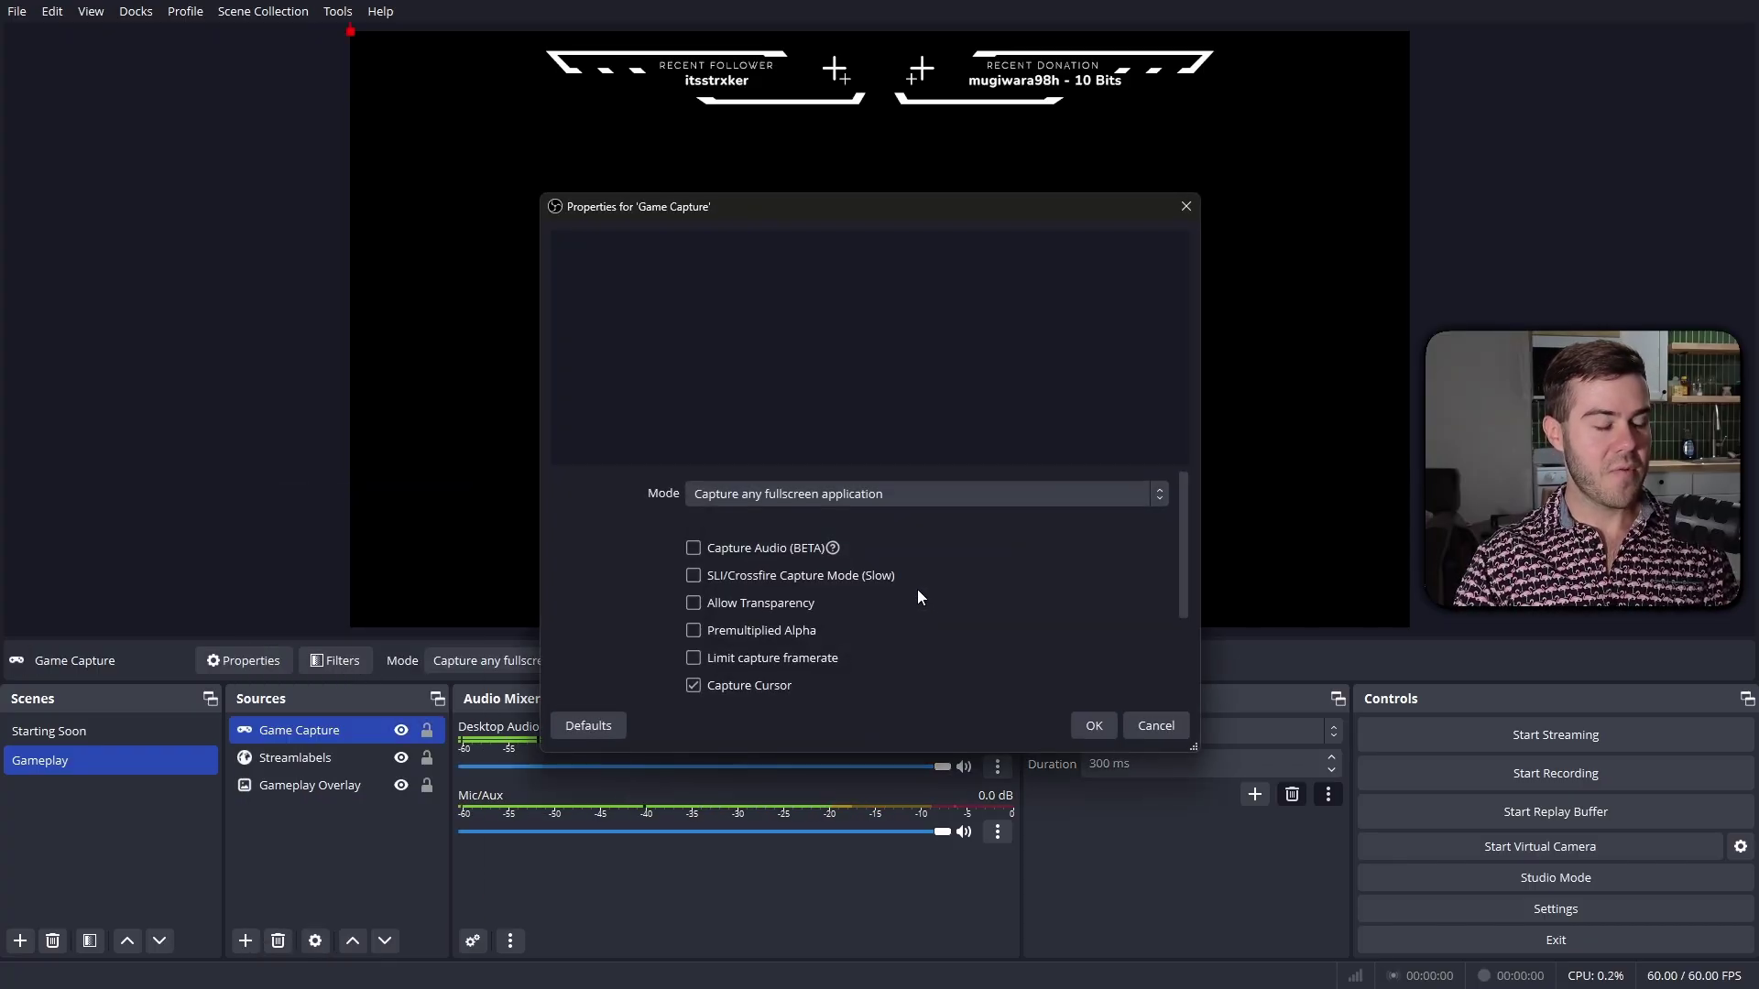
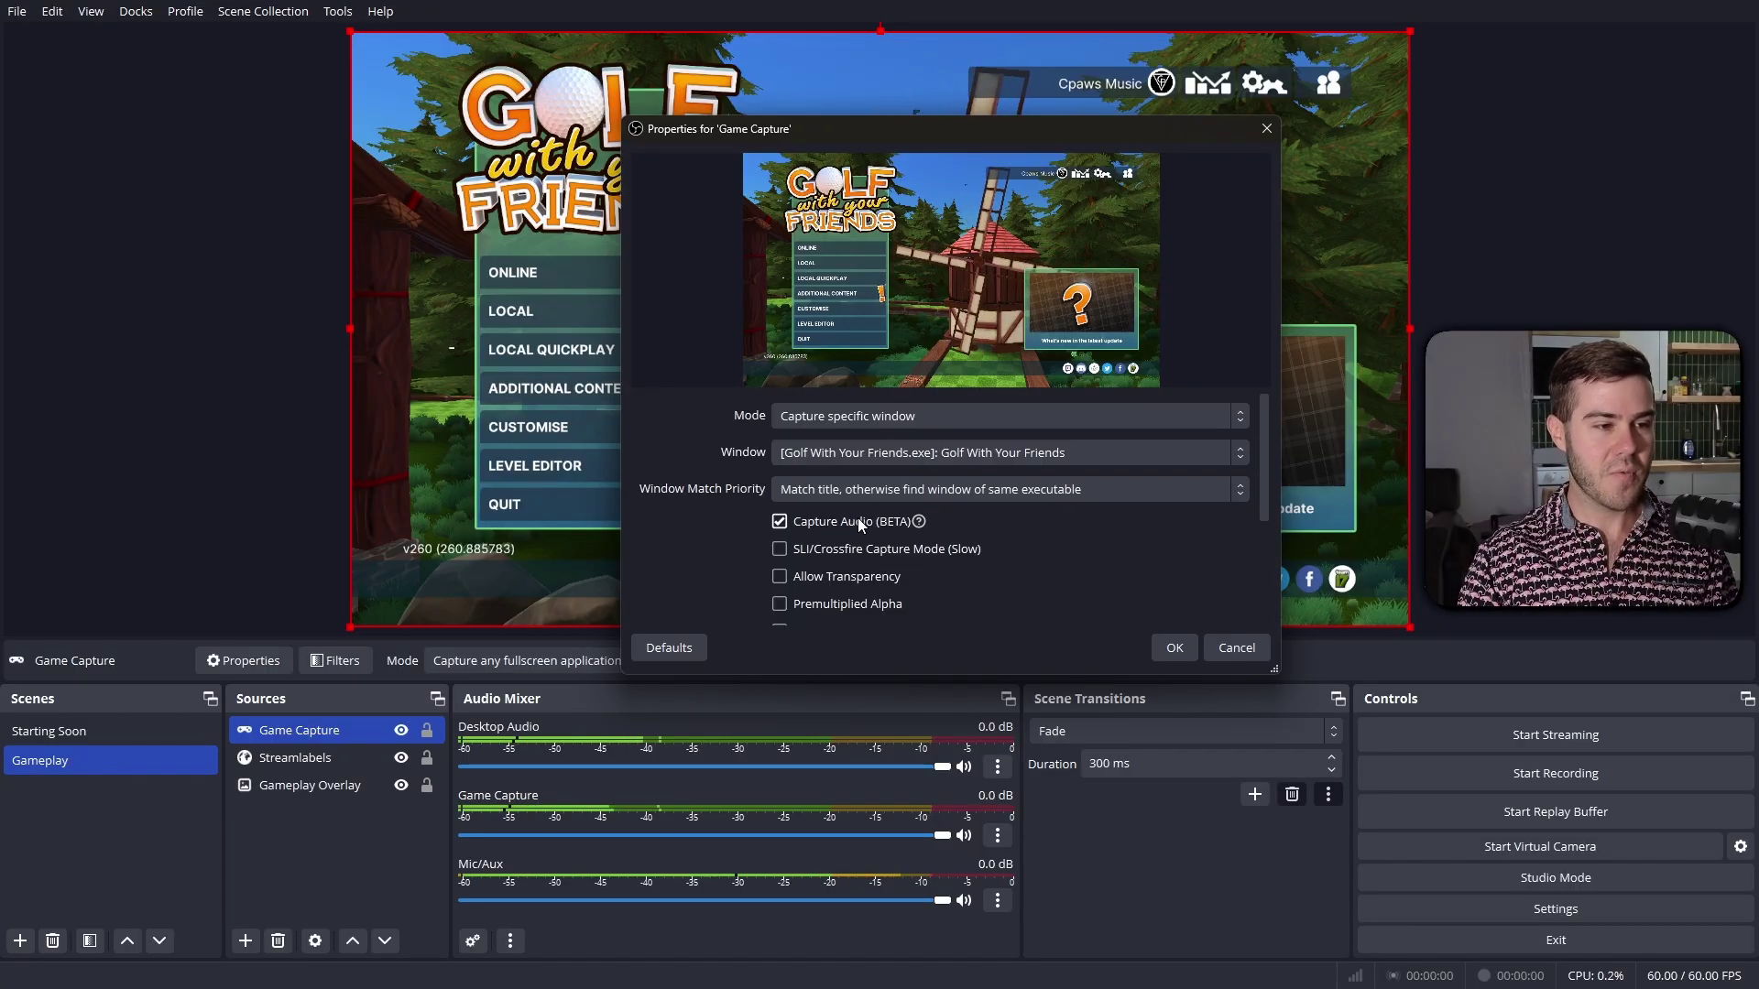
Step: Keep the Game Capture settings and add an Application Audio Capture source for the Golf With Your Friends window
left_click(1175, 649)
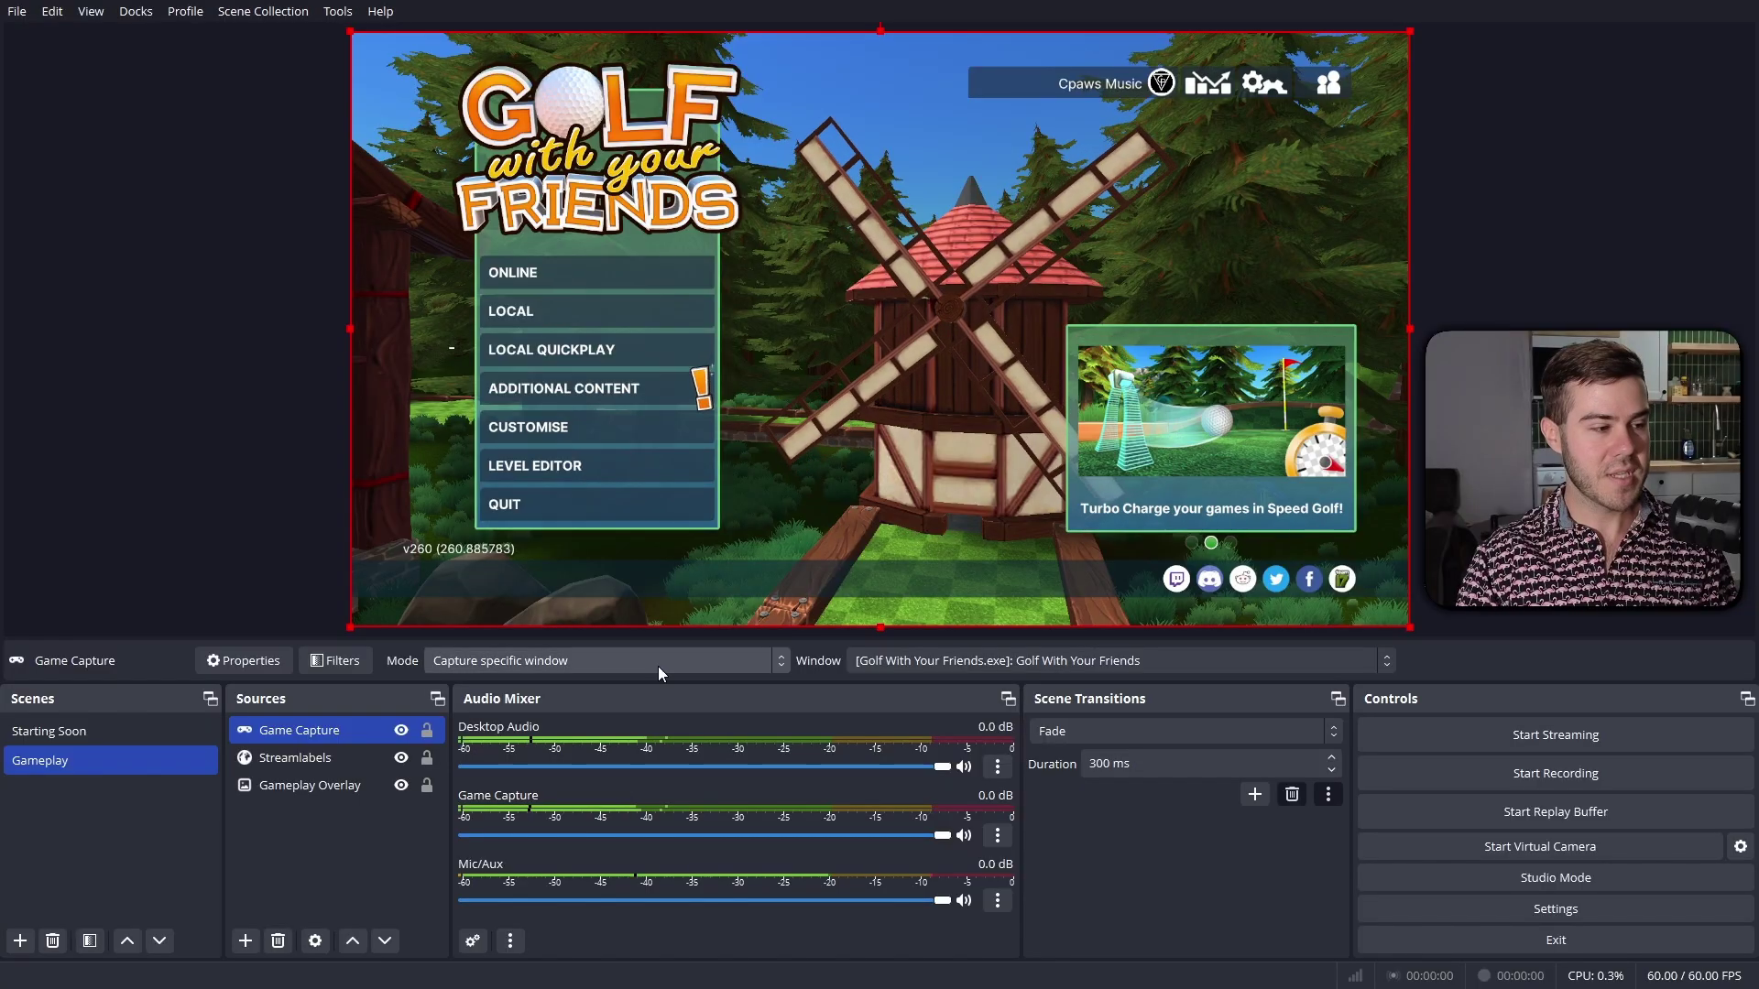
left_click(247, 945)
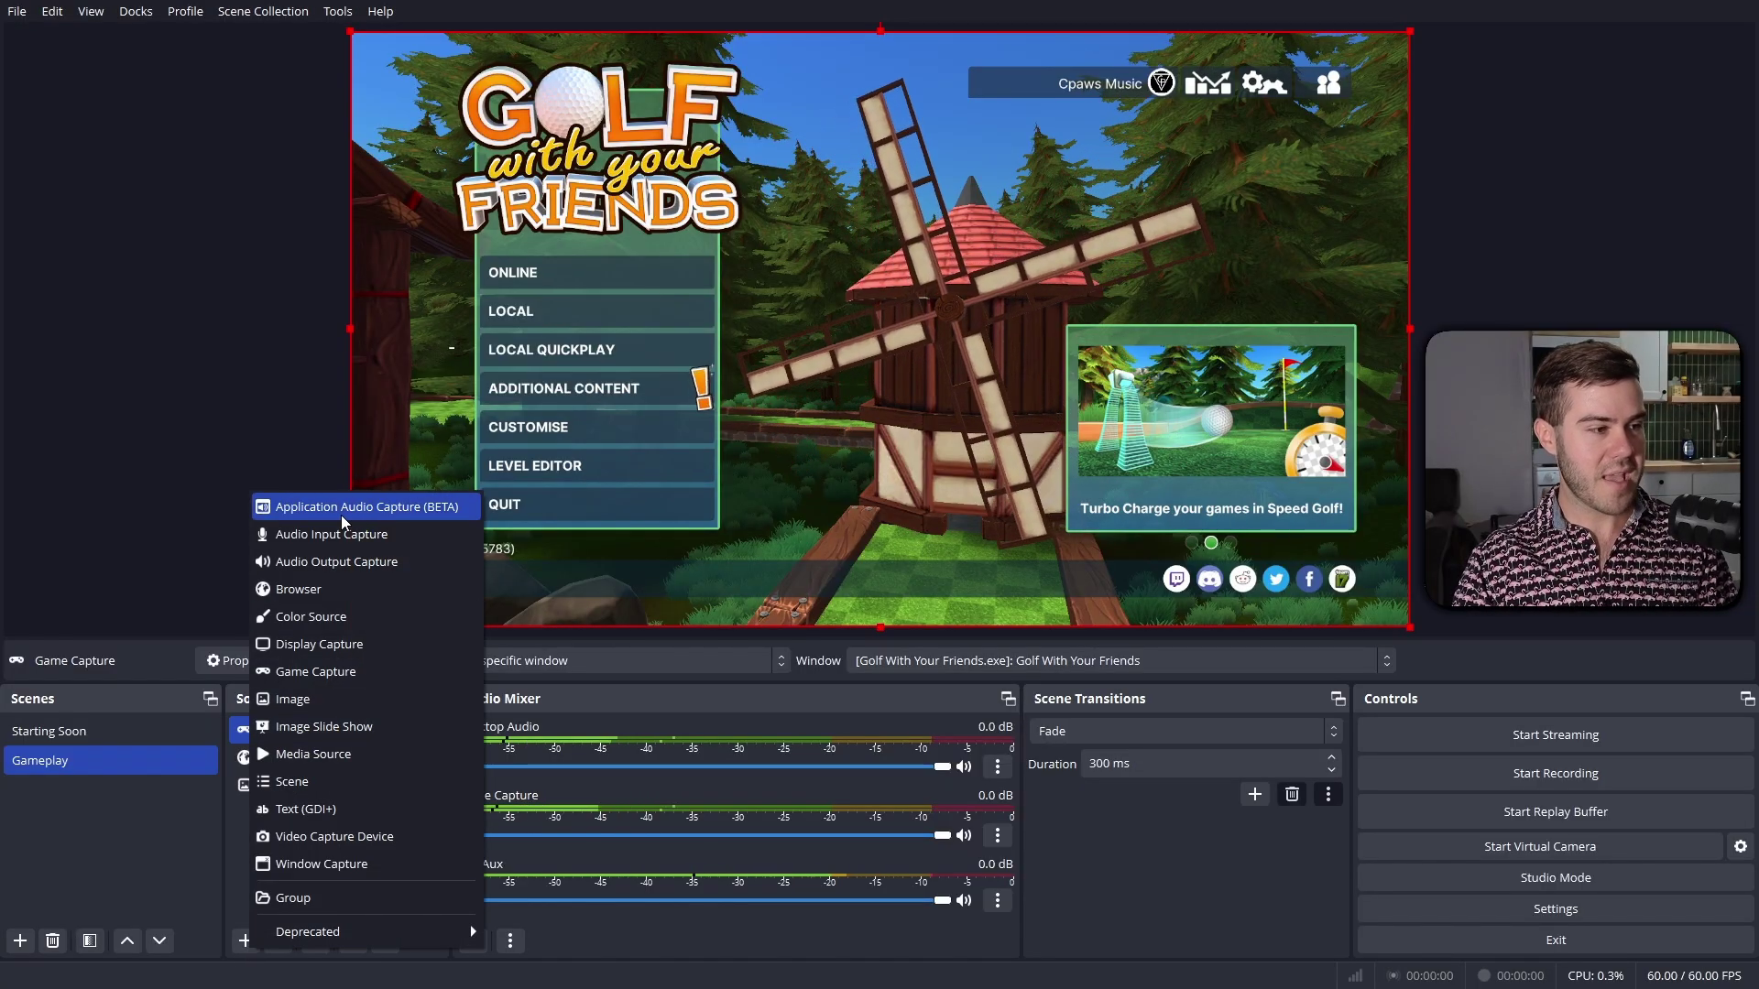
left_click(385, 507)
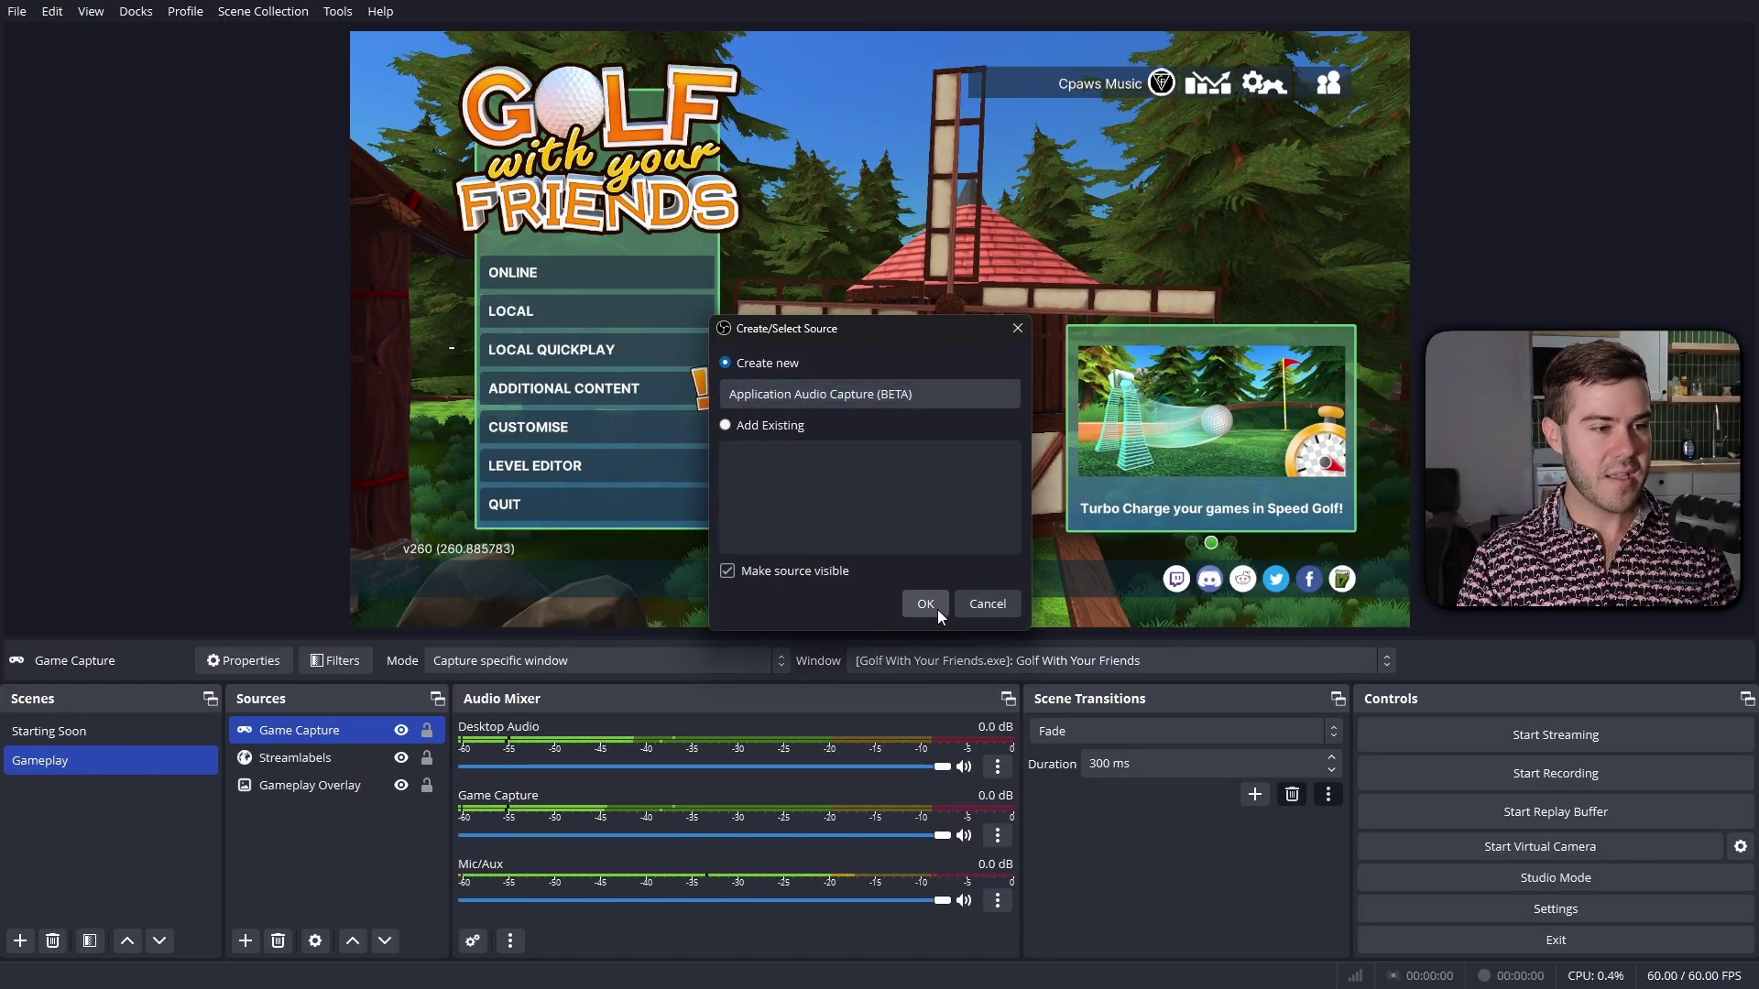
left_click(933, 605)
left_click(834, 260)
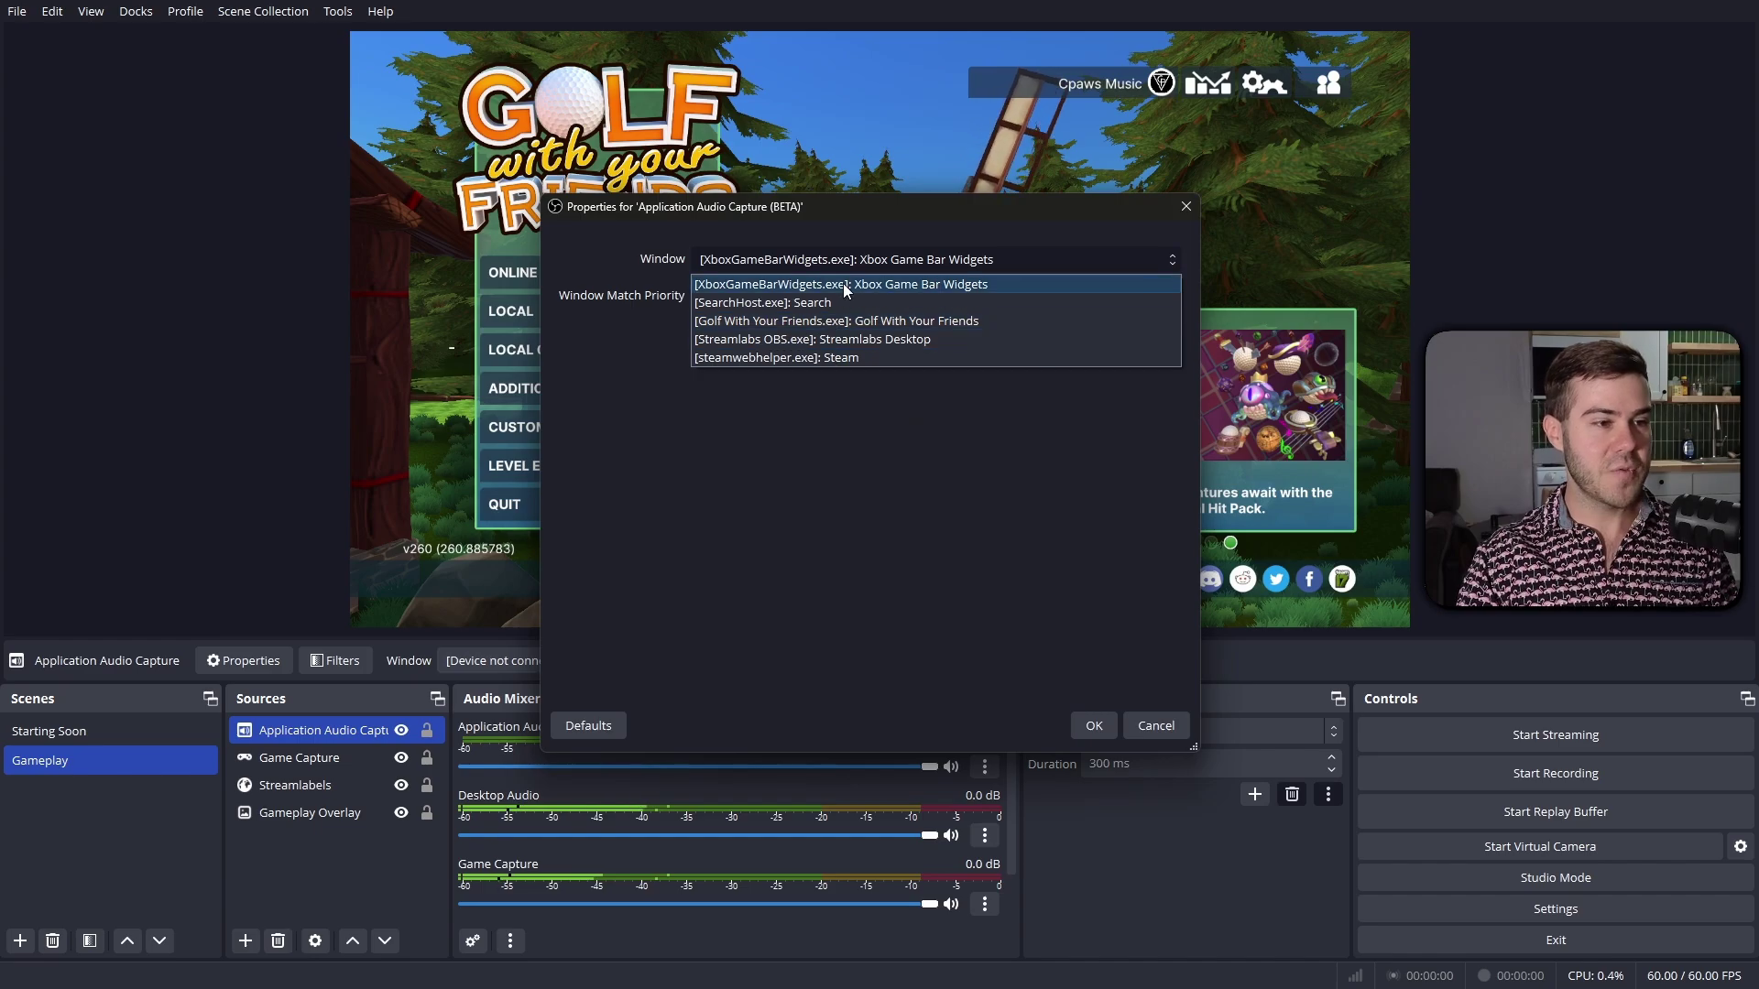
left_click(869, 322)
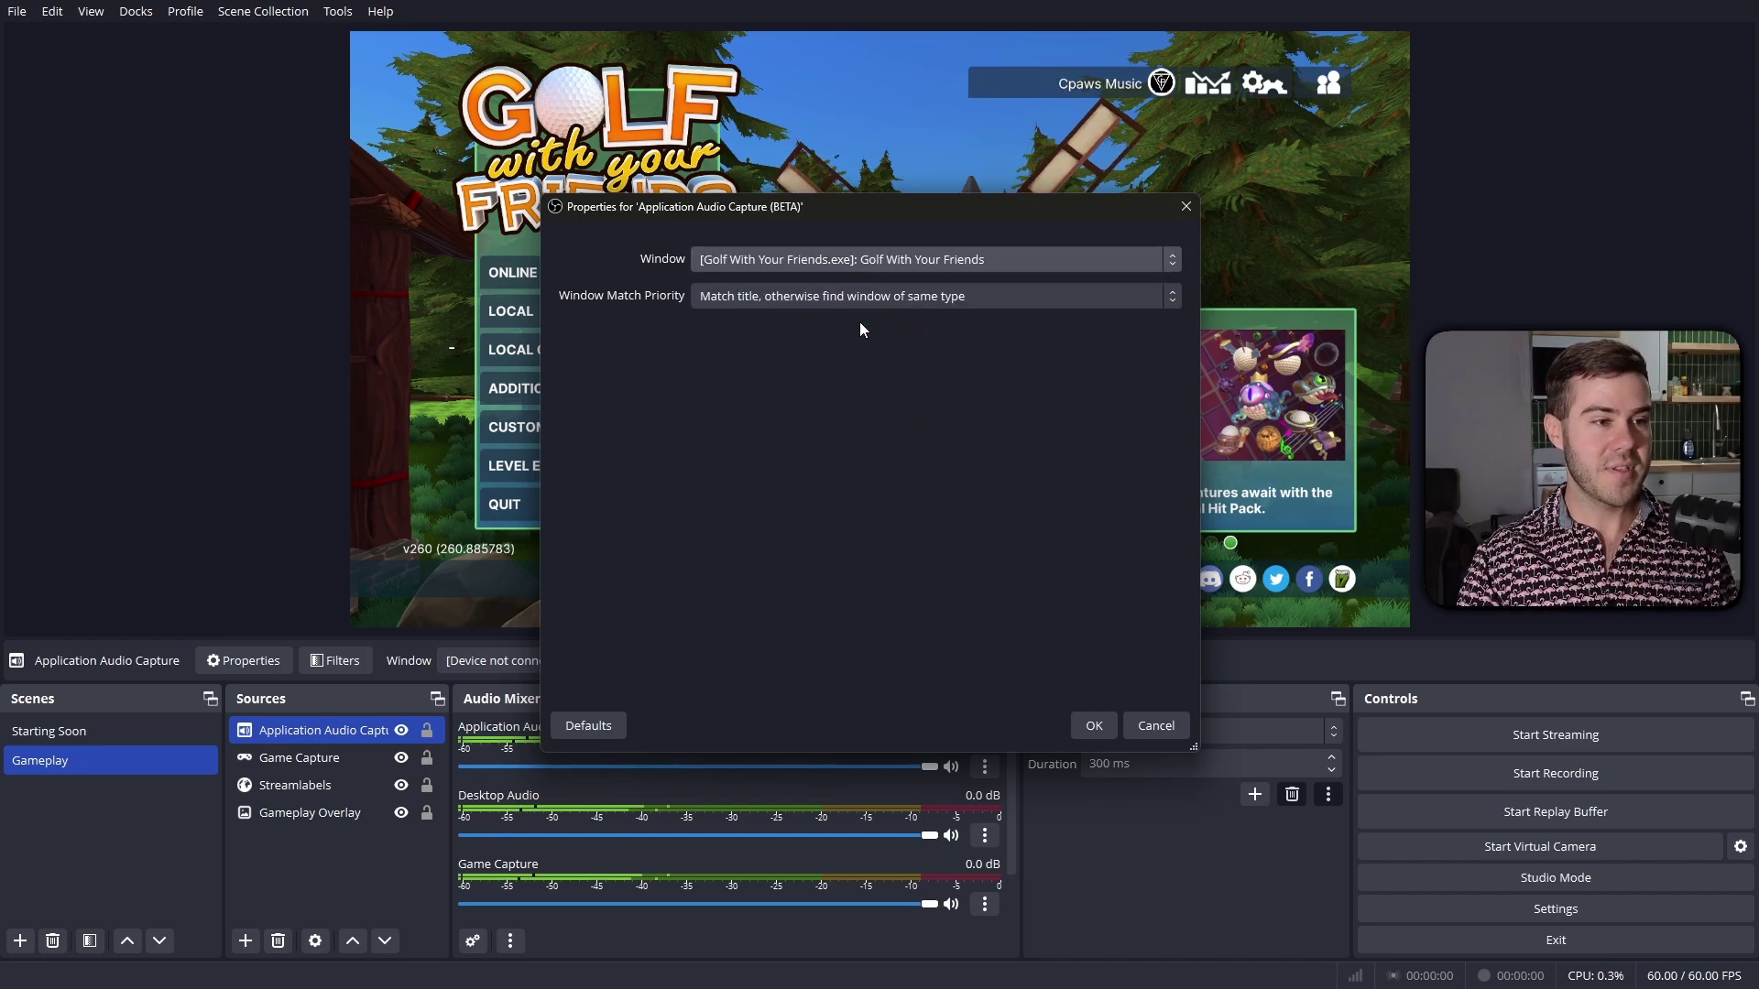
left_click(1087, 726)
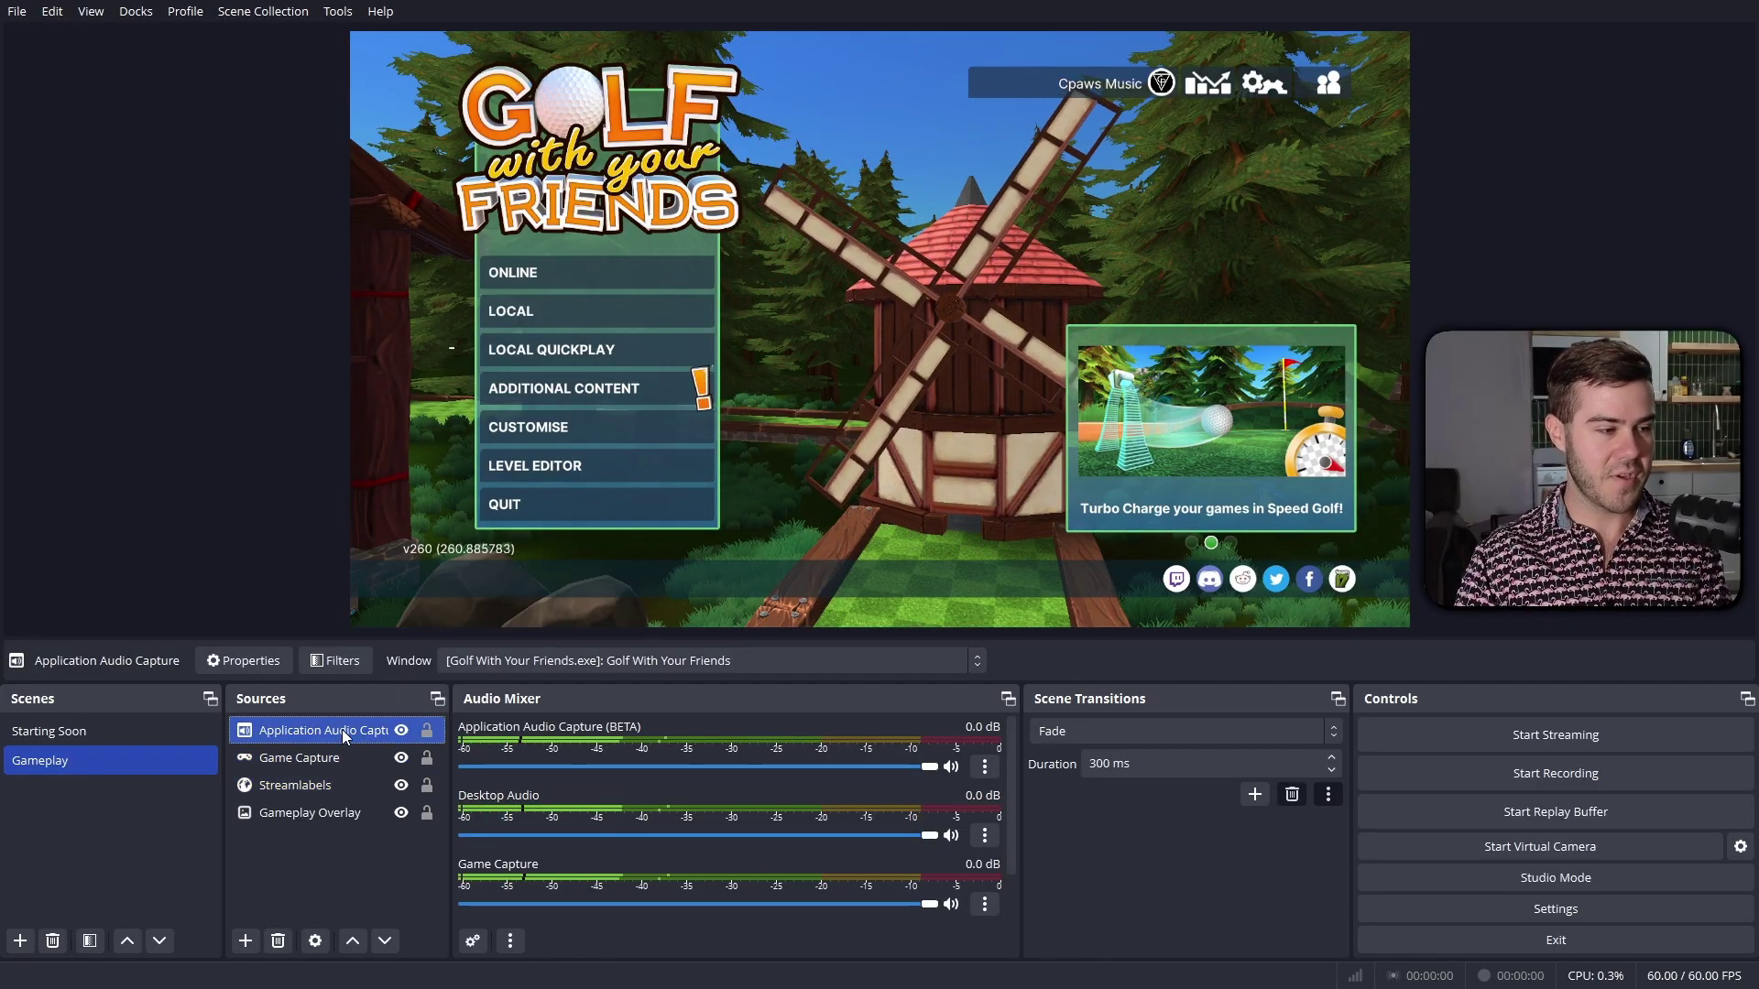
Step: Delete the Application Audio Capture source and drag Game Capture below Gameplay Overlay in Sources
key("Delete")
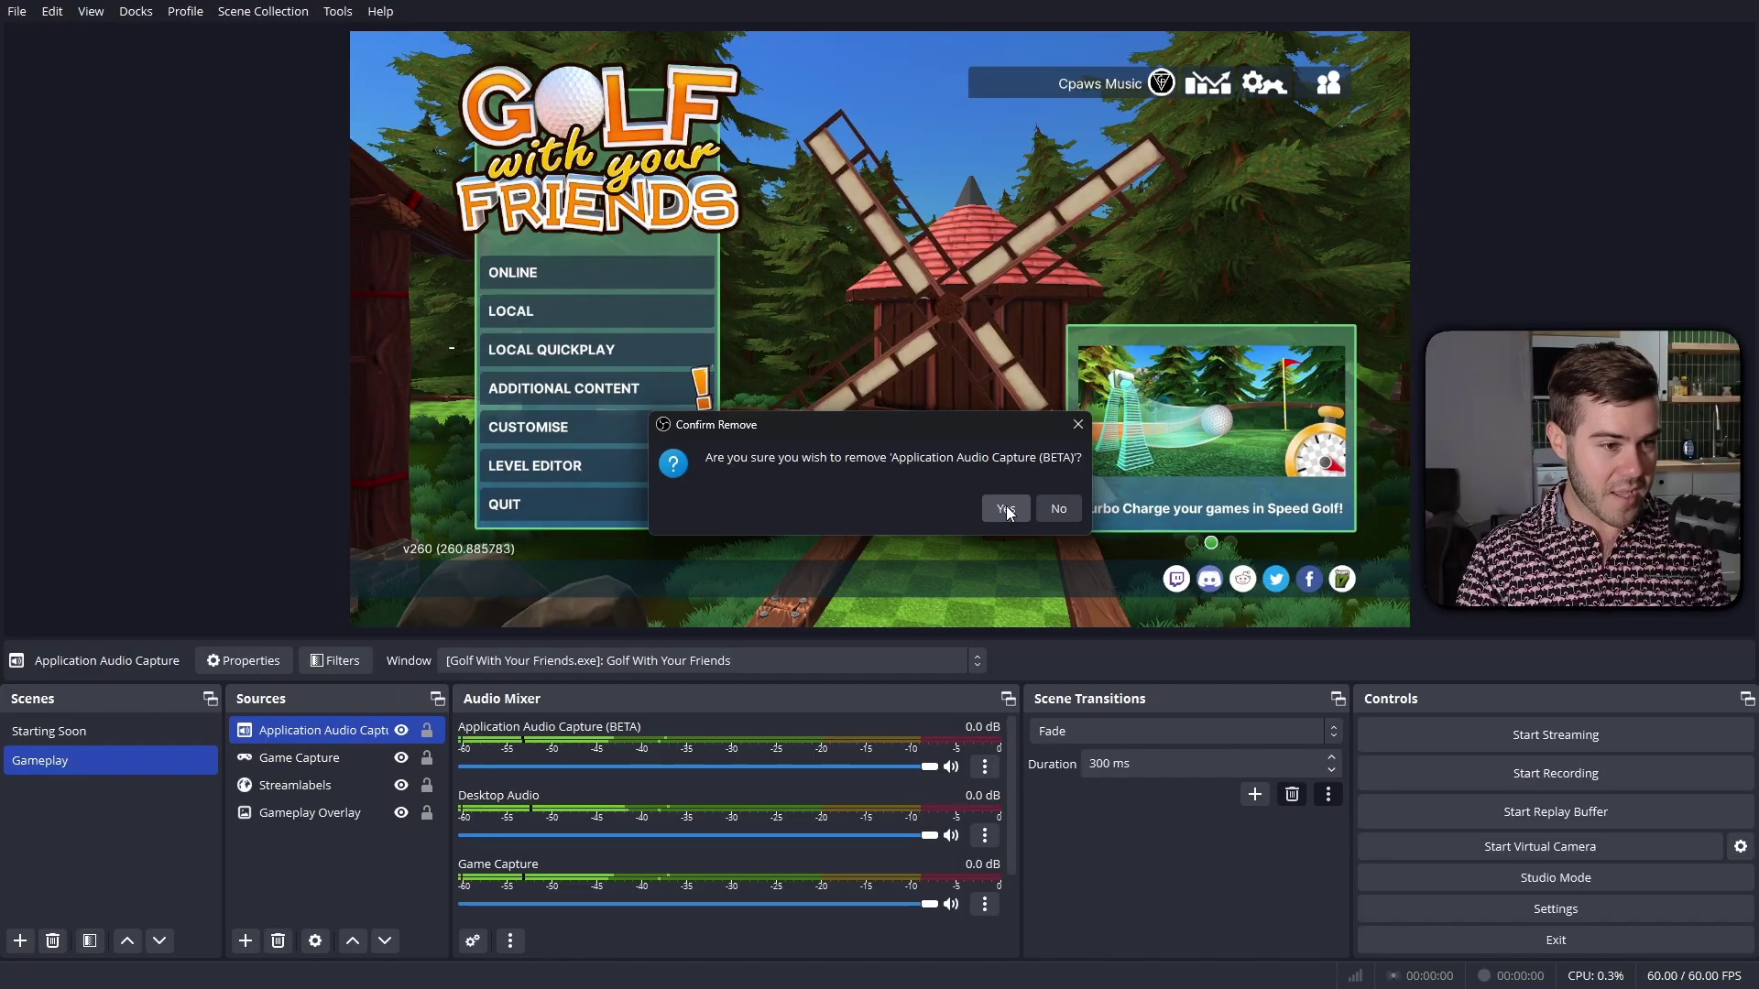
left_click(1005, 510)
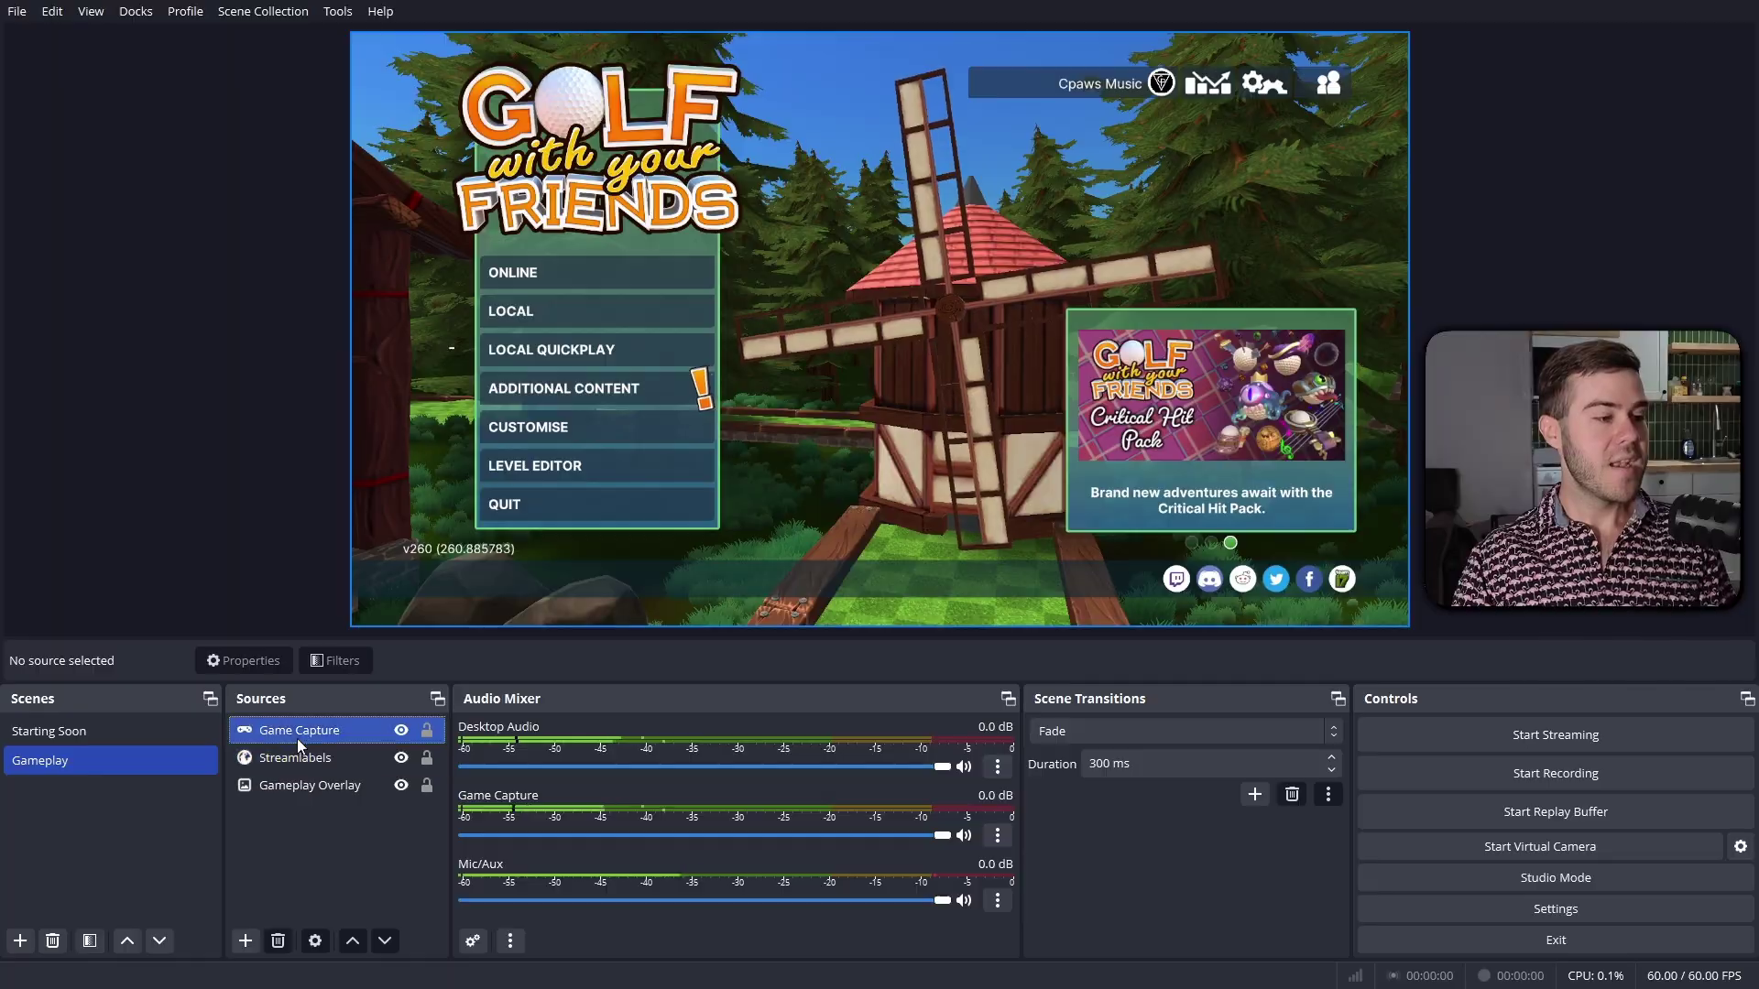
left_click_drag(299, 732, 310, 810)
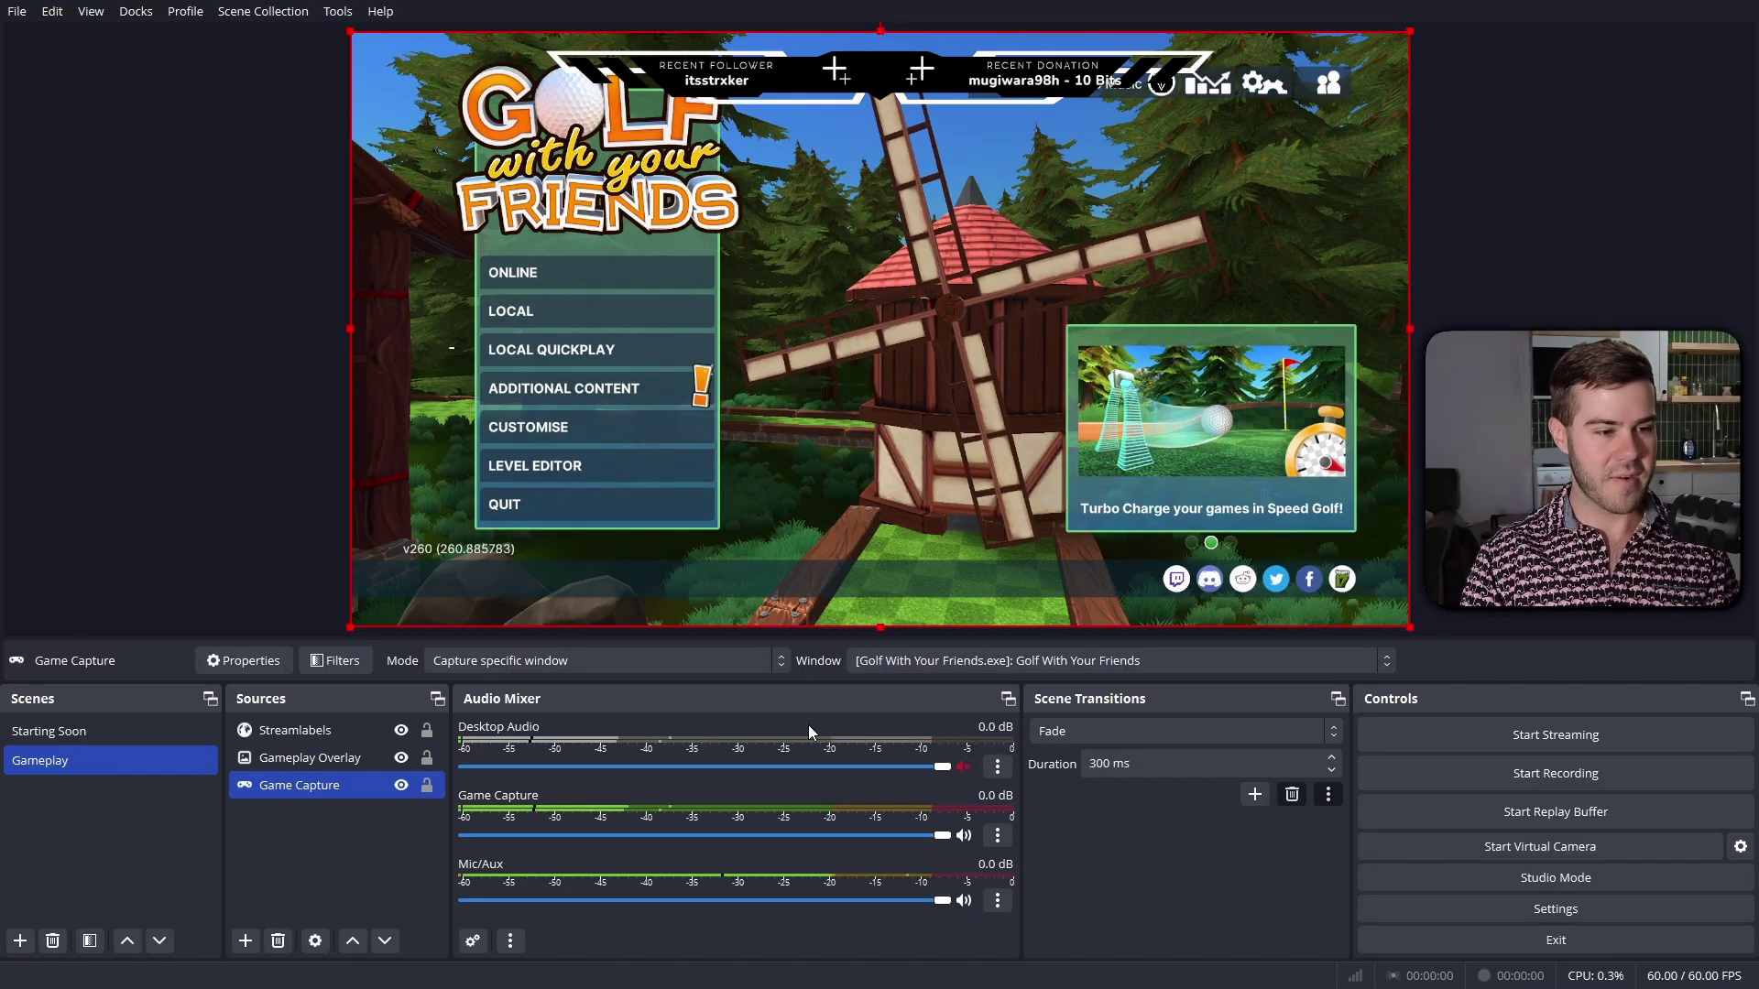
left_click(1000, 770)
left_click(1074, 545)
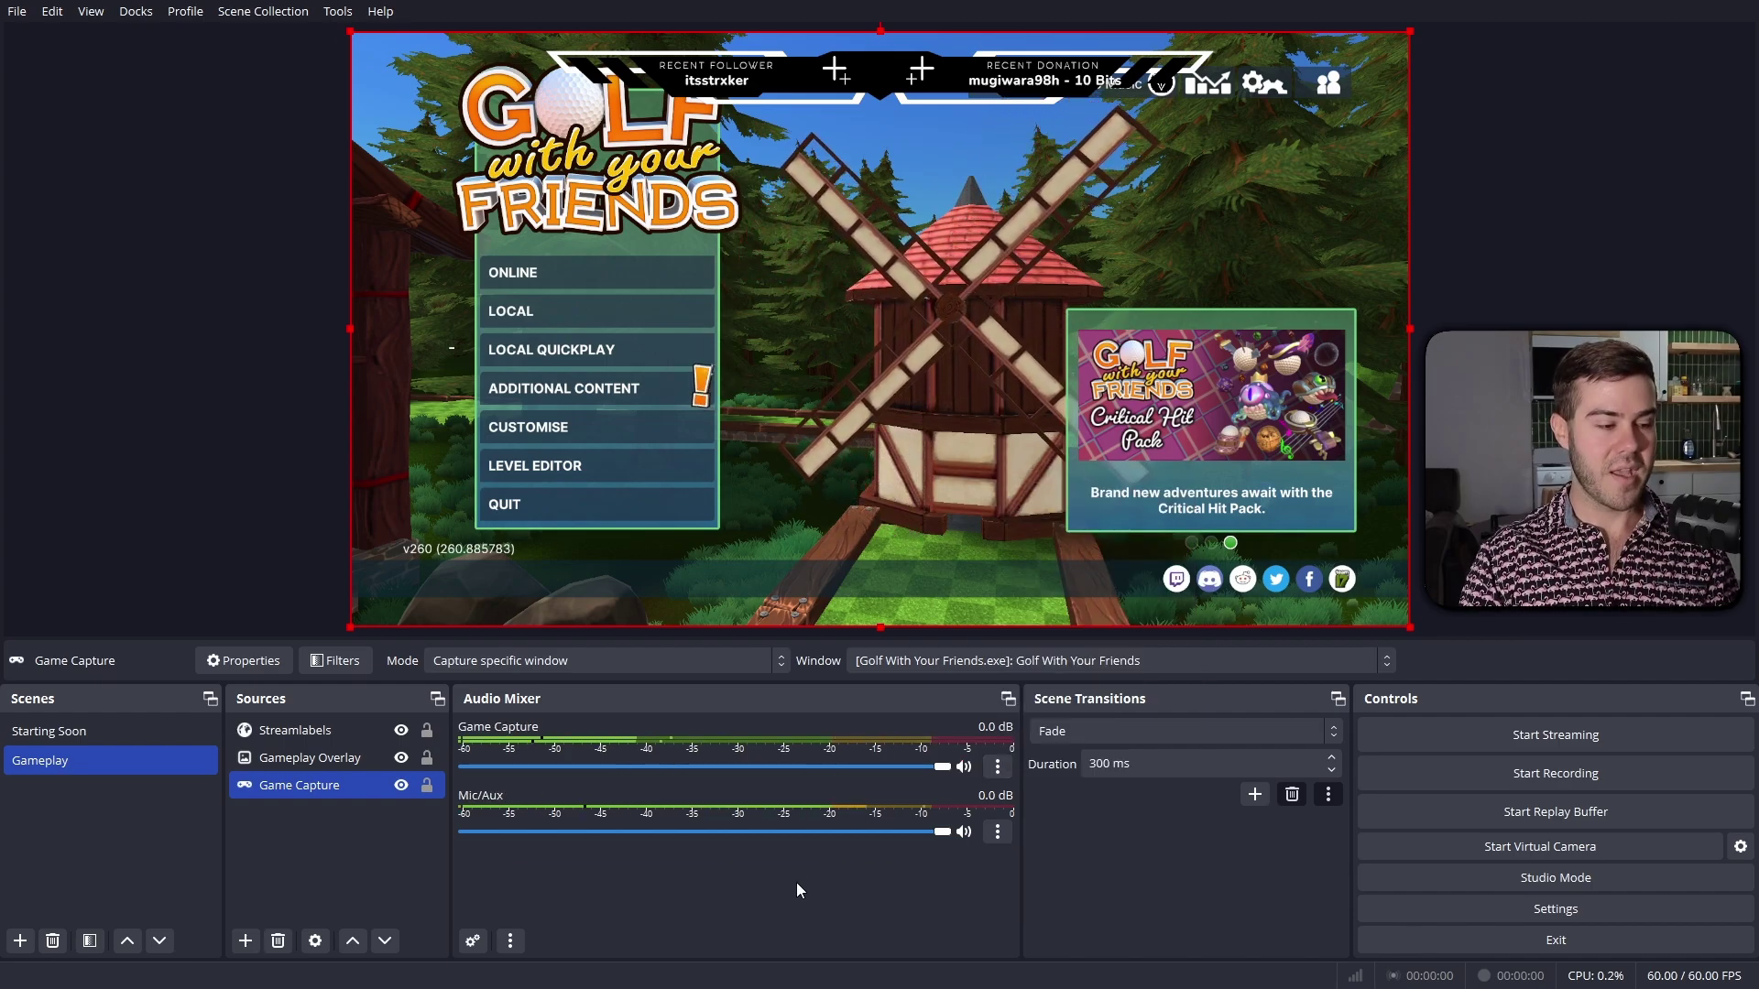
left_click(510, 942)
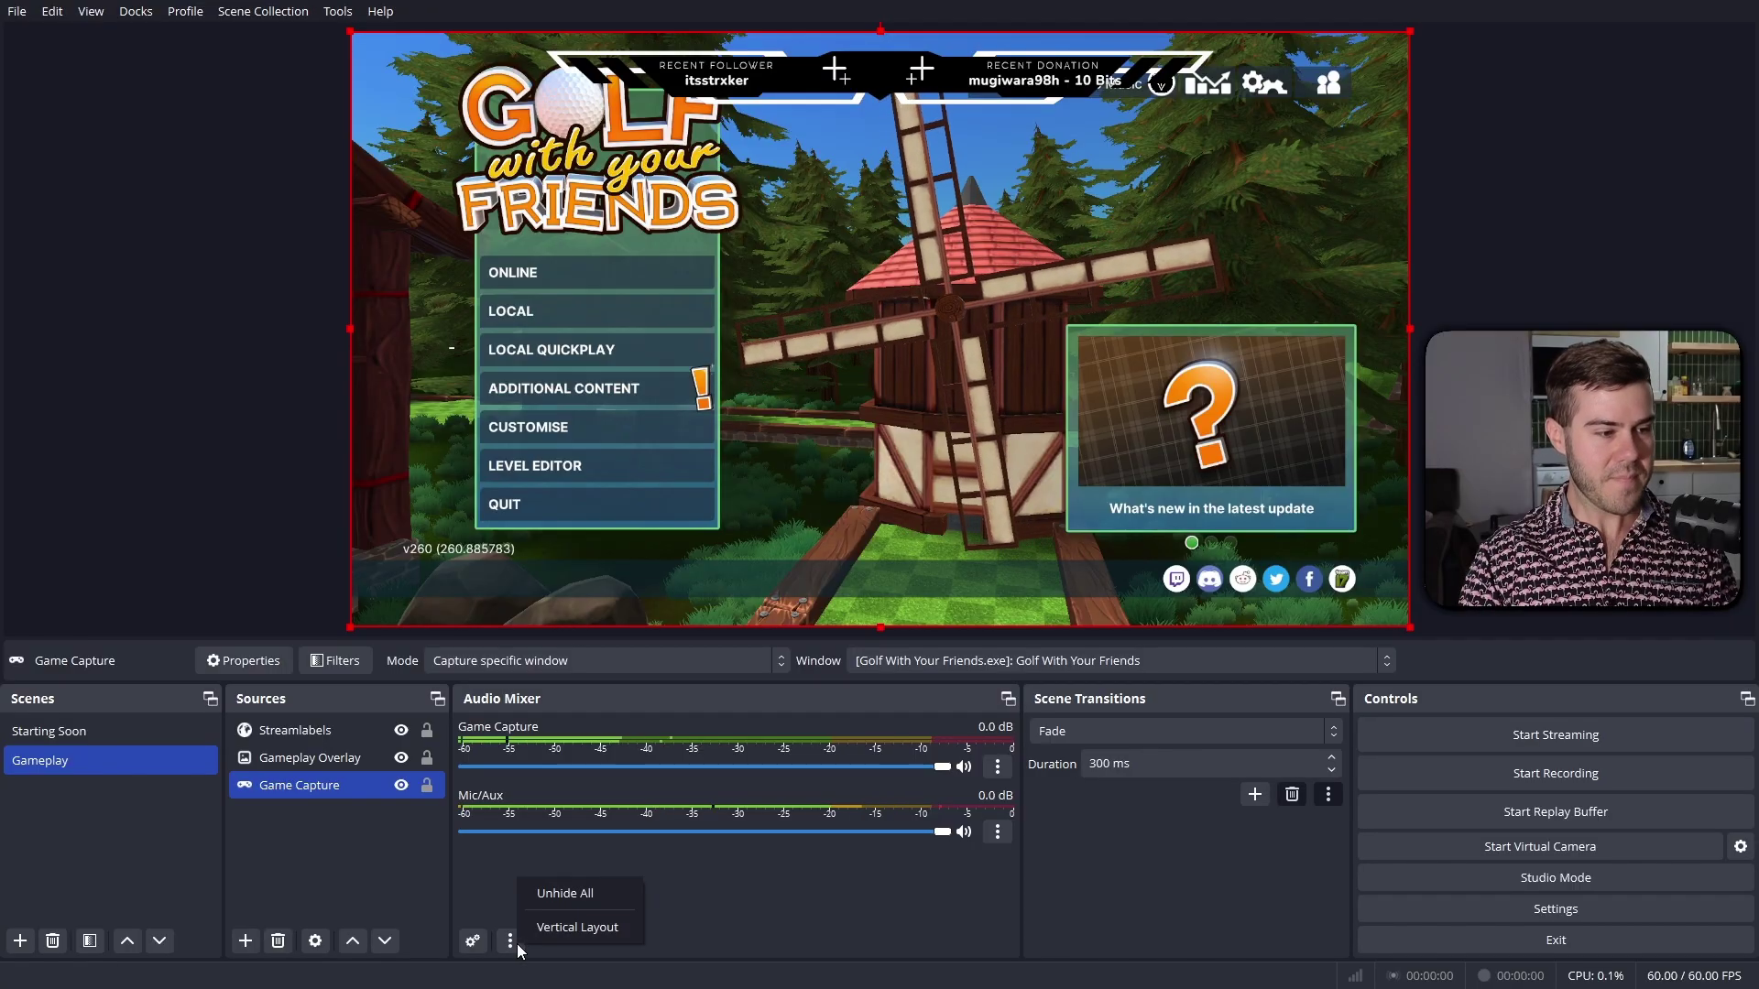
left_click(561, 899)
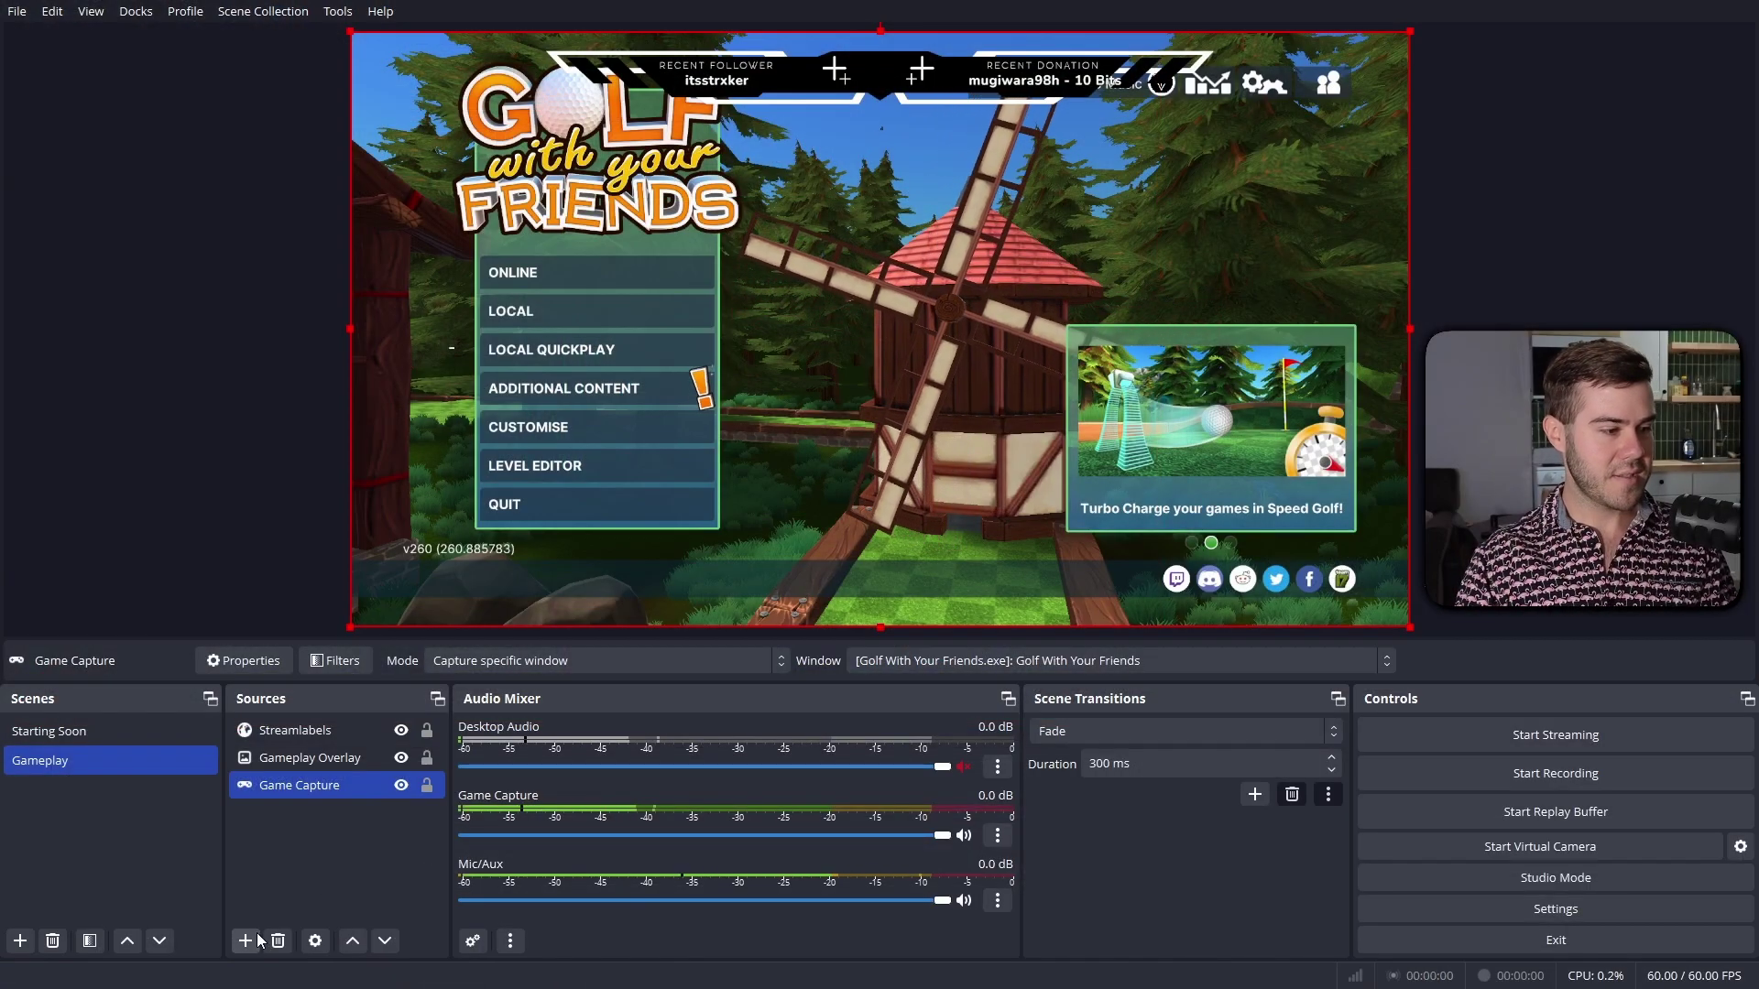
Step: Add an Application Audio Capture (BETA) source named DISCORD AUDIO, leaving its captured window unchanged
left_click(247, 941)
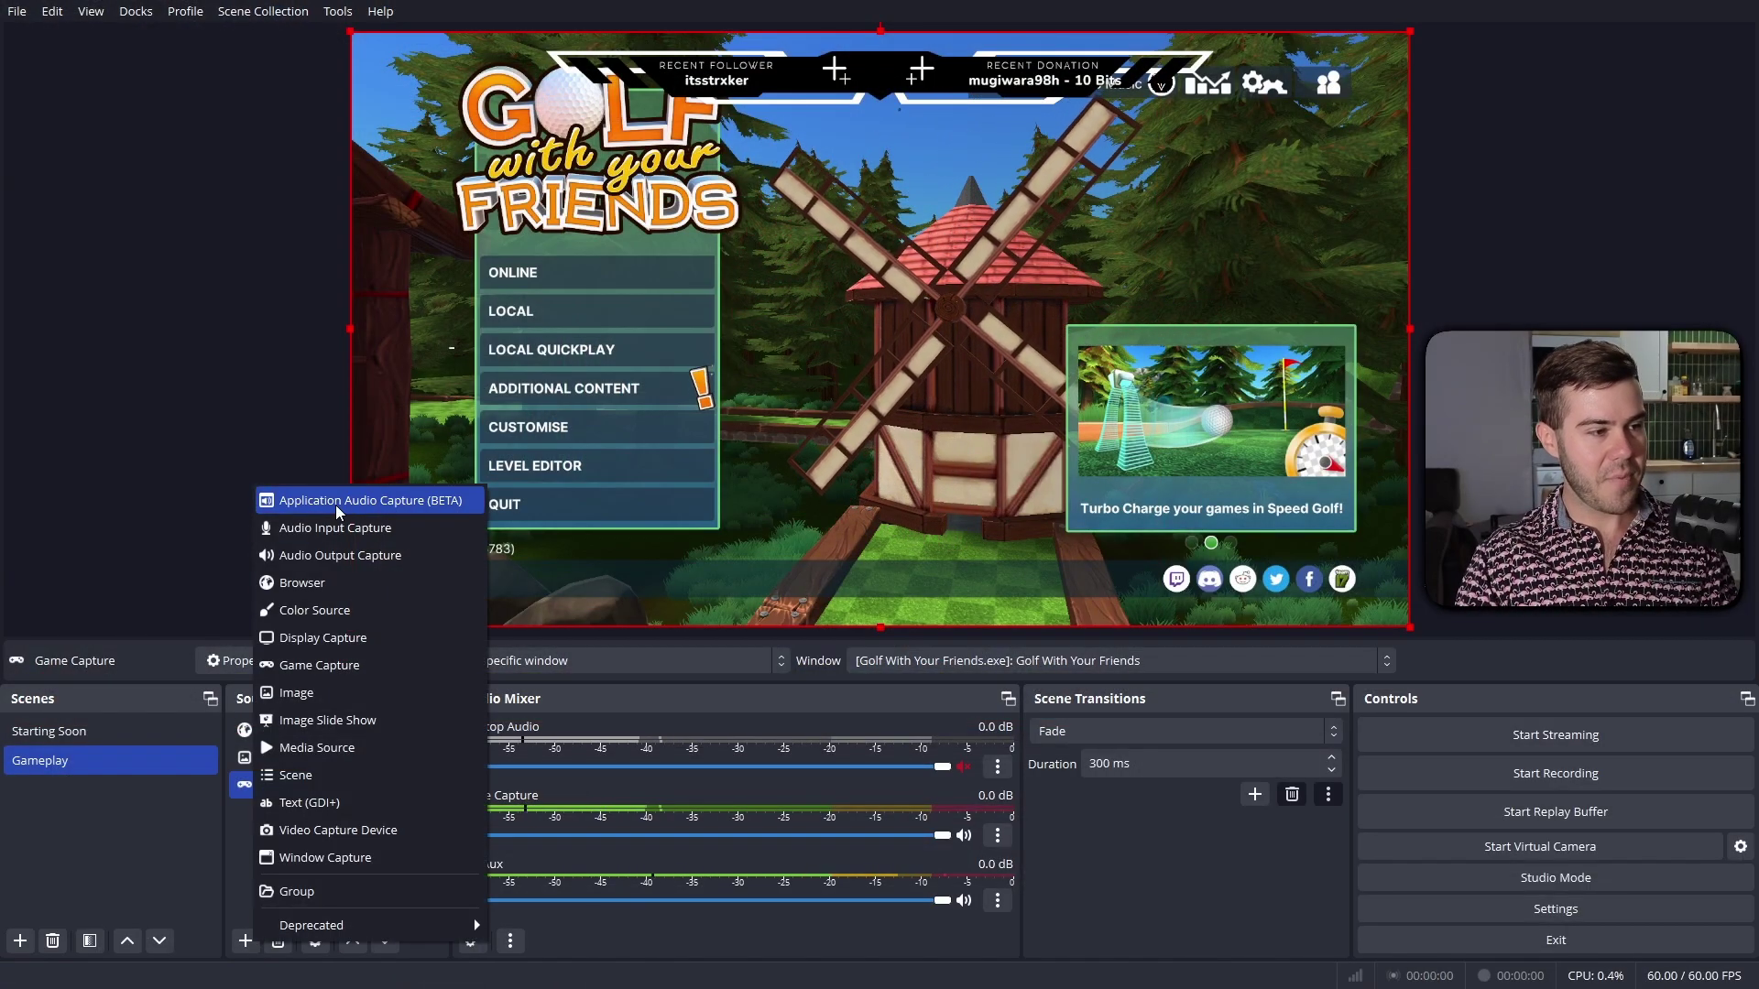
left_click(389, 500)
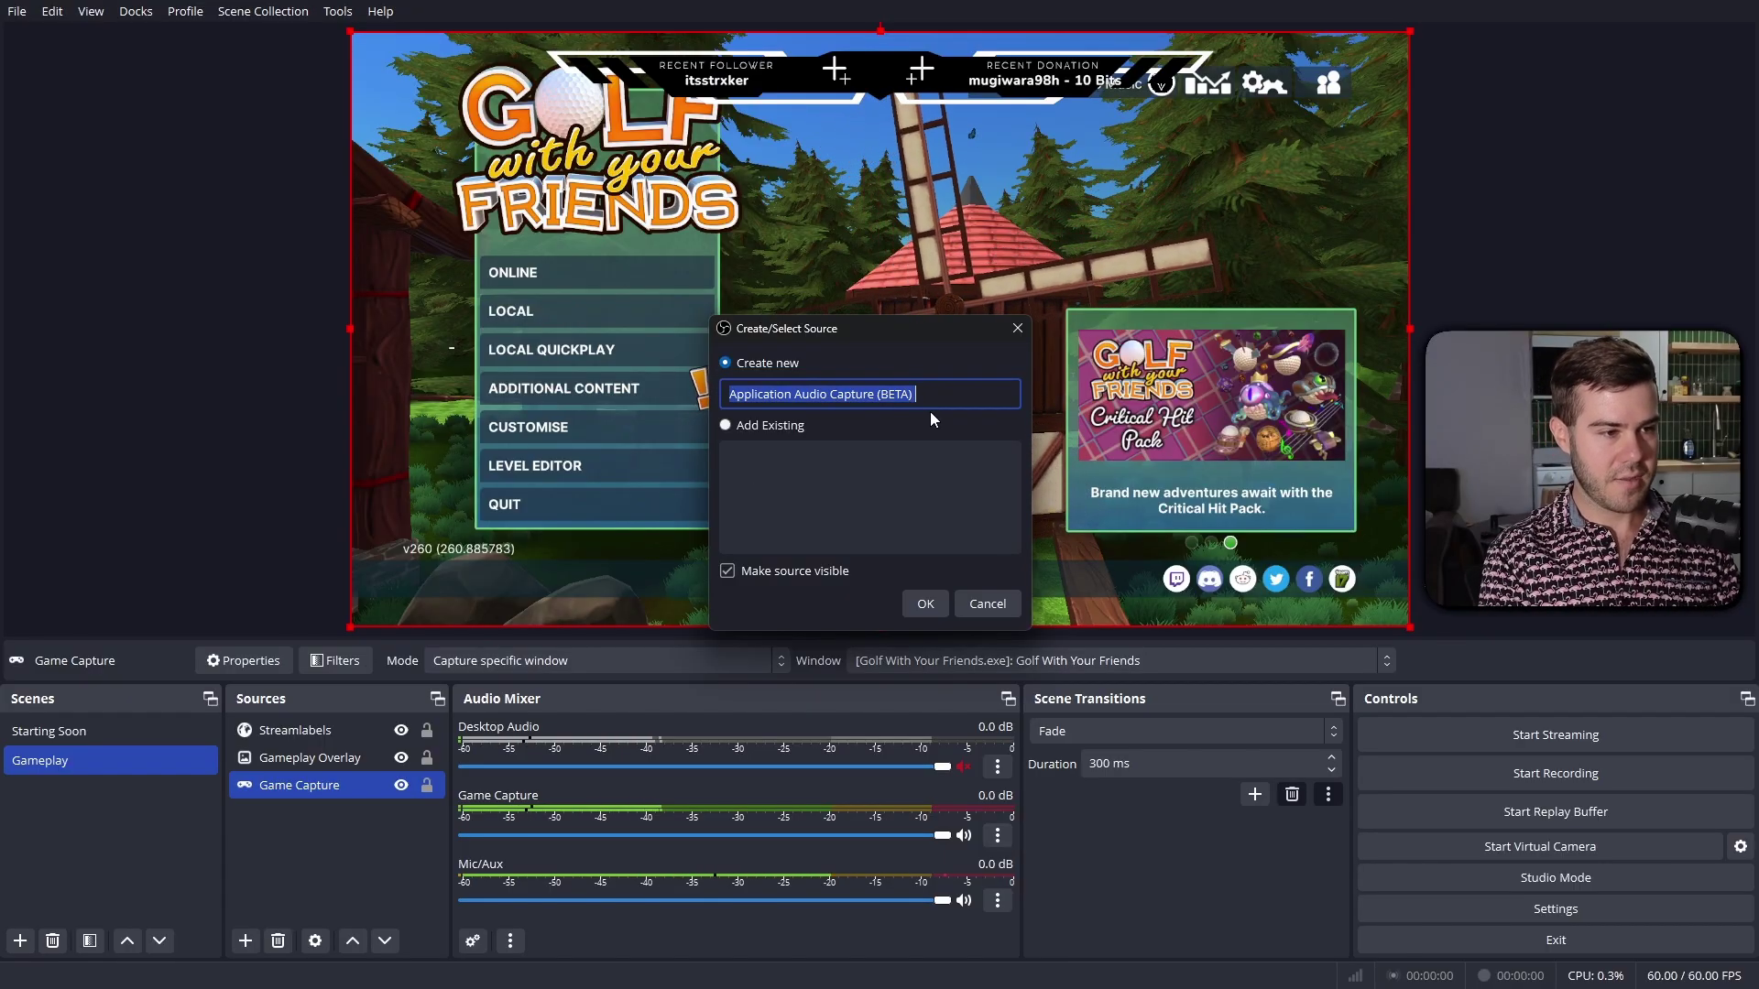
type("Disc")
key("BackSpace")
key("BackSpace")
key("BackSpace")
key("BackSpace")
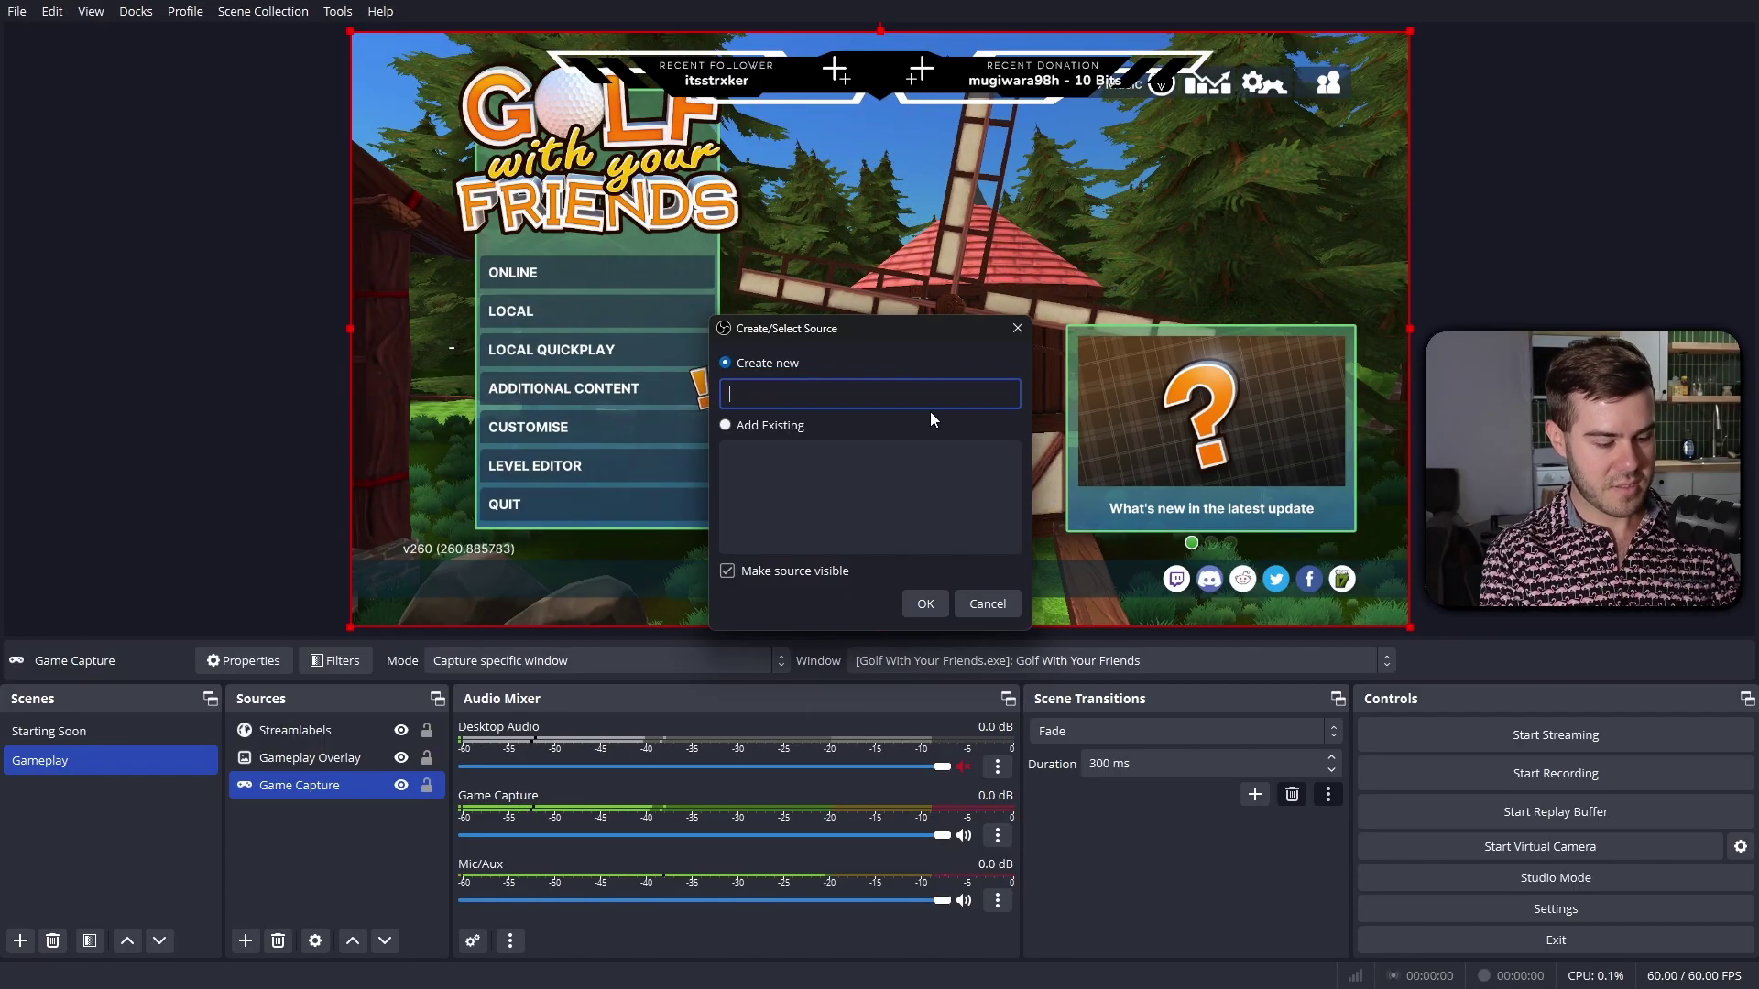
type("DISCORD AUDIO")
key("Return")
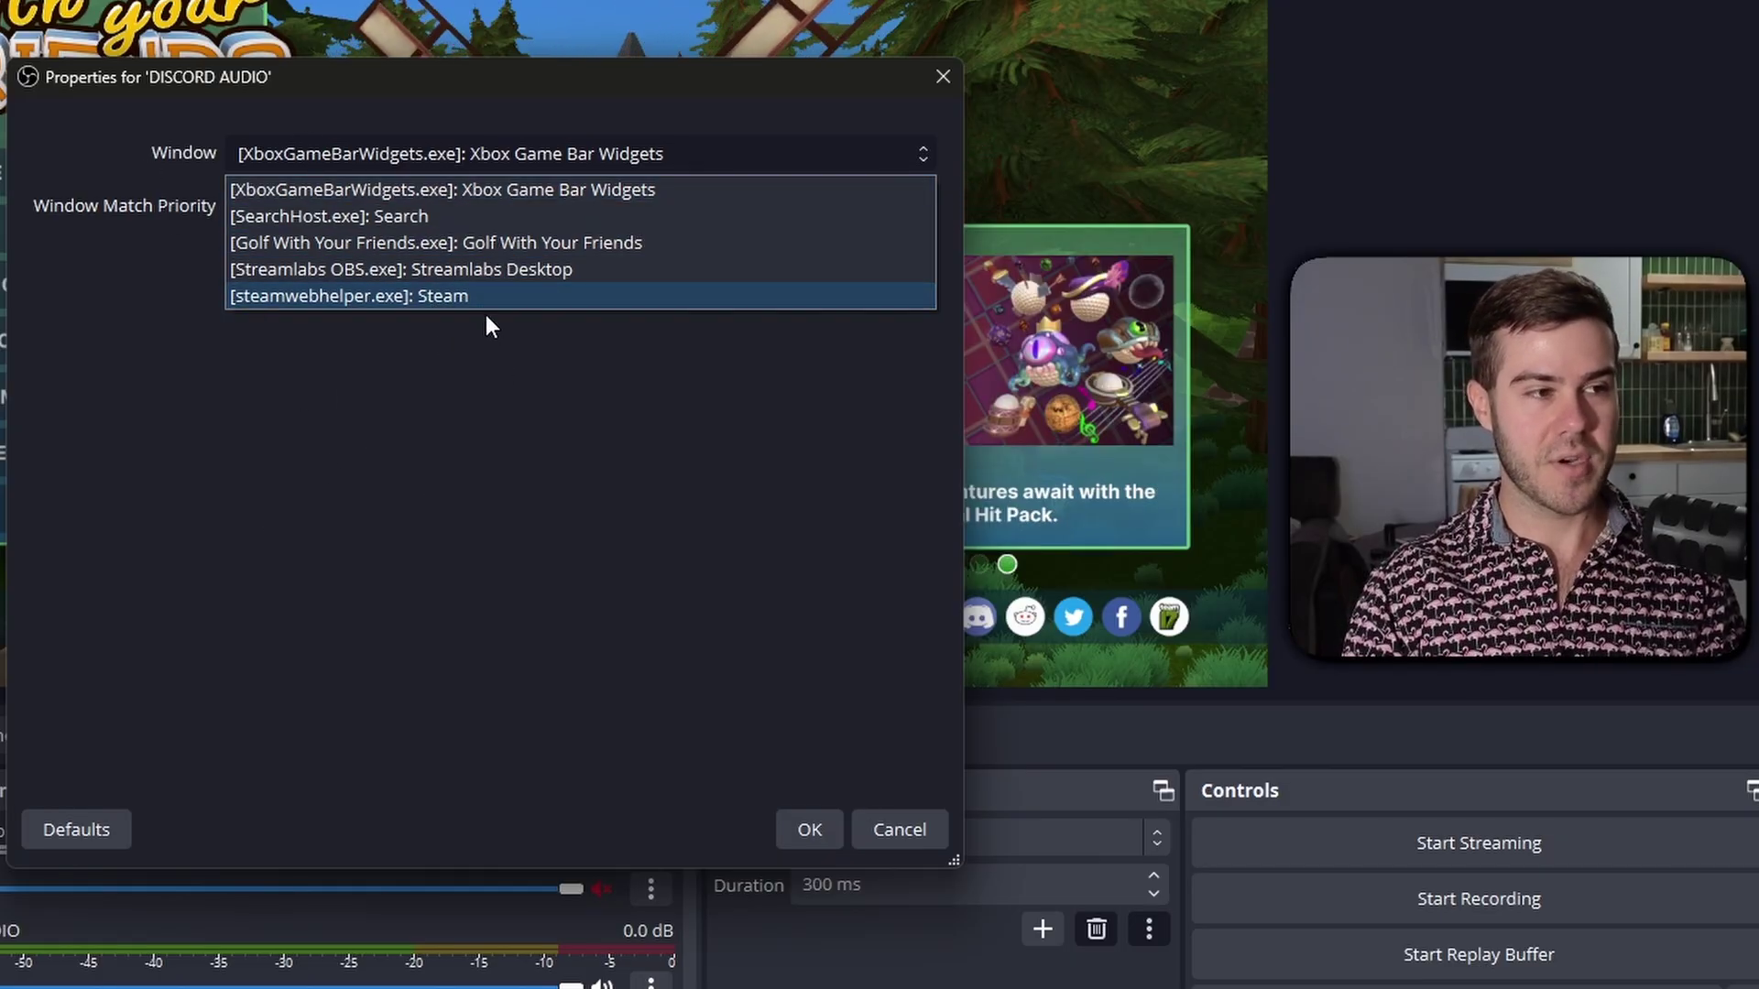
left_click(223, 301)
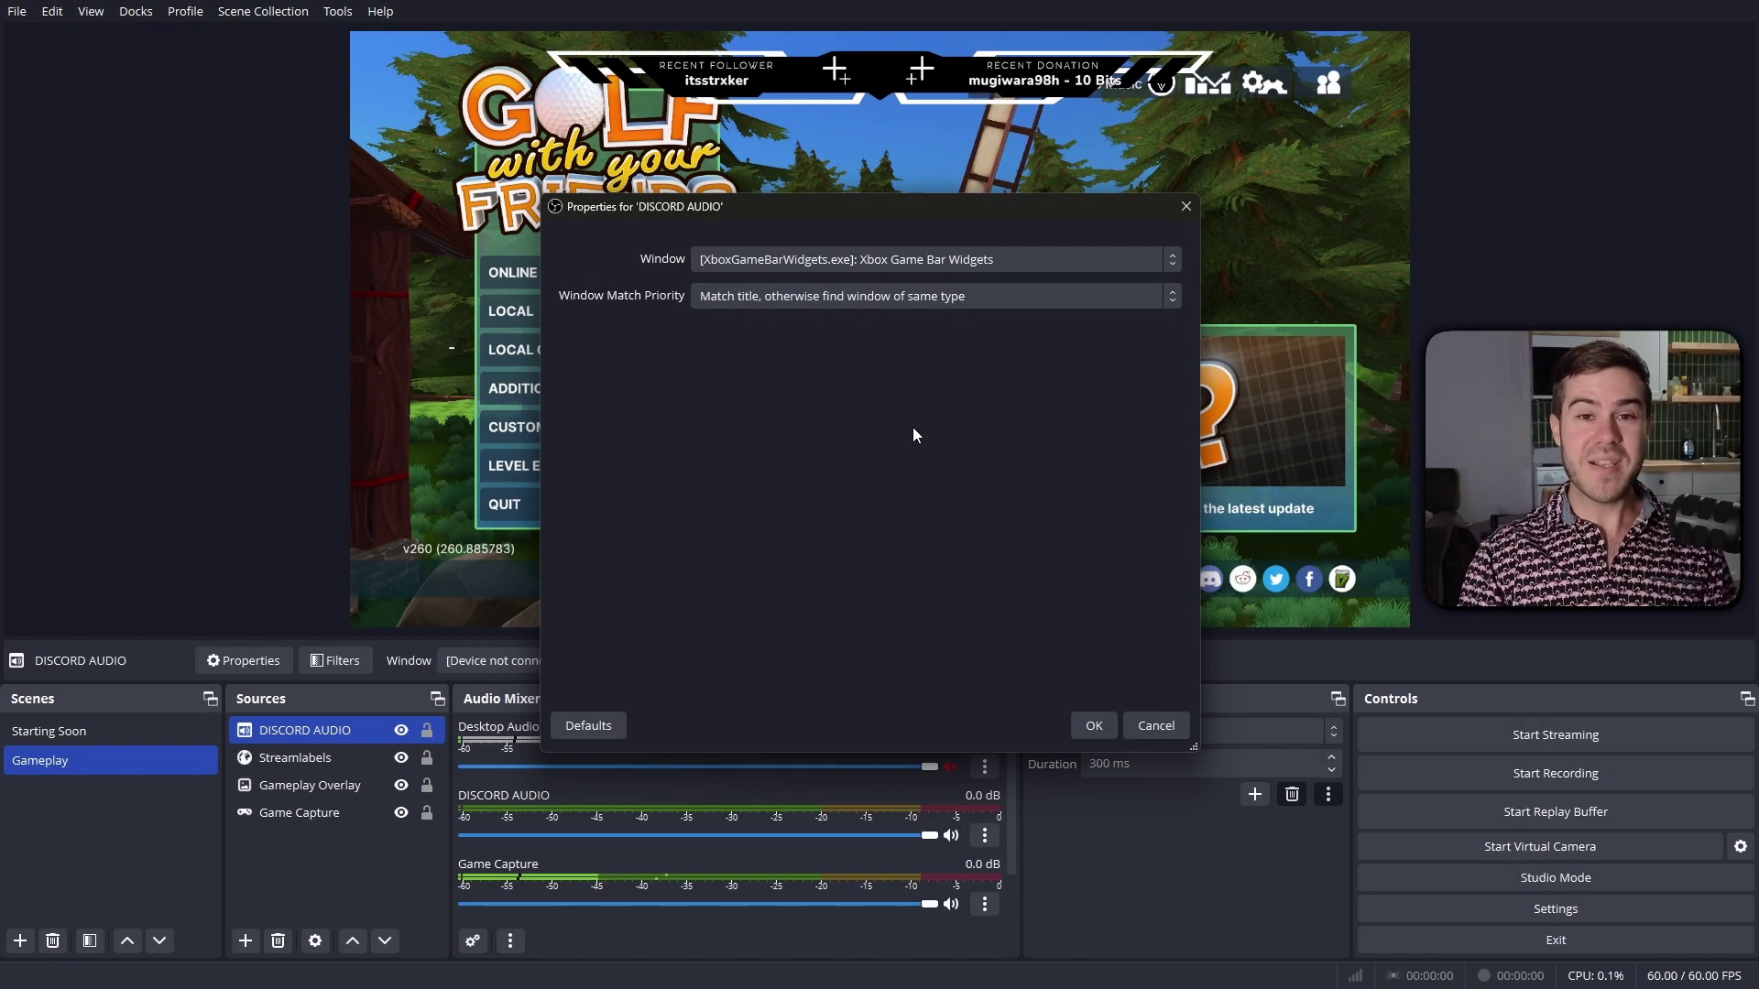
Step: Cancel the DISCORD AUDIO properties and start playing the NCS Releases playlist in Spotify Web Player
left_click(1158, 725)
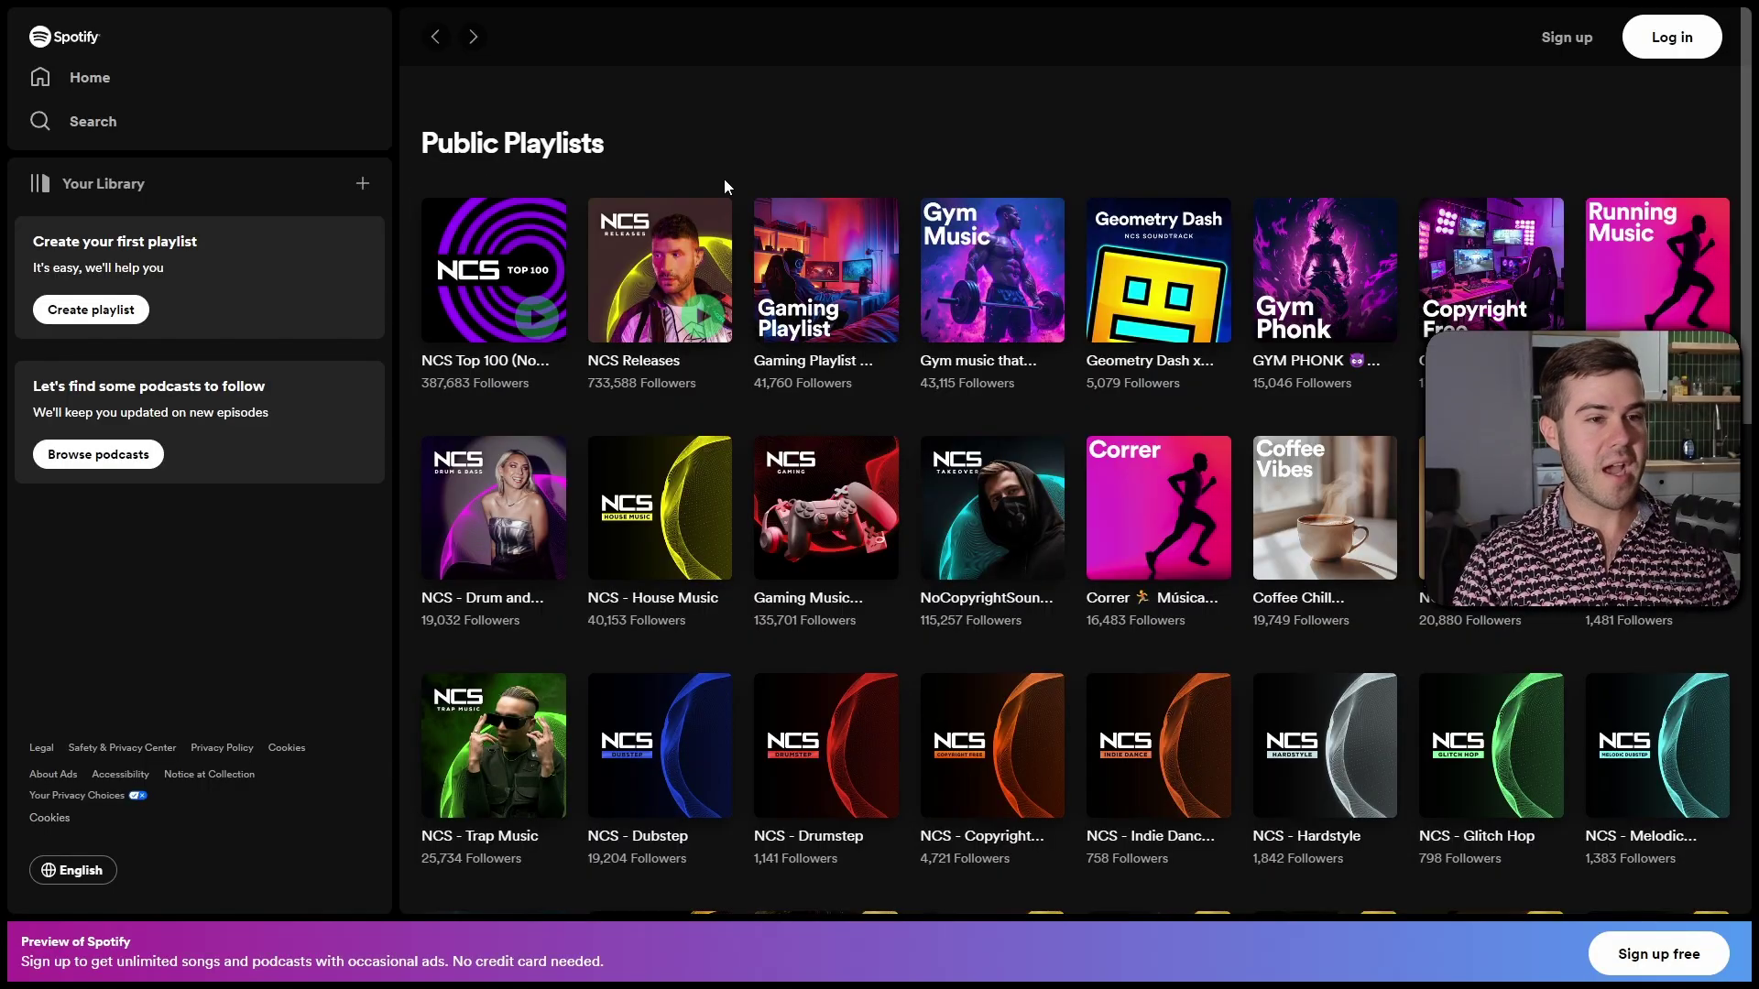
scroll(1063, 183, "down", 2)
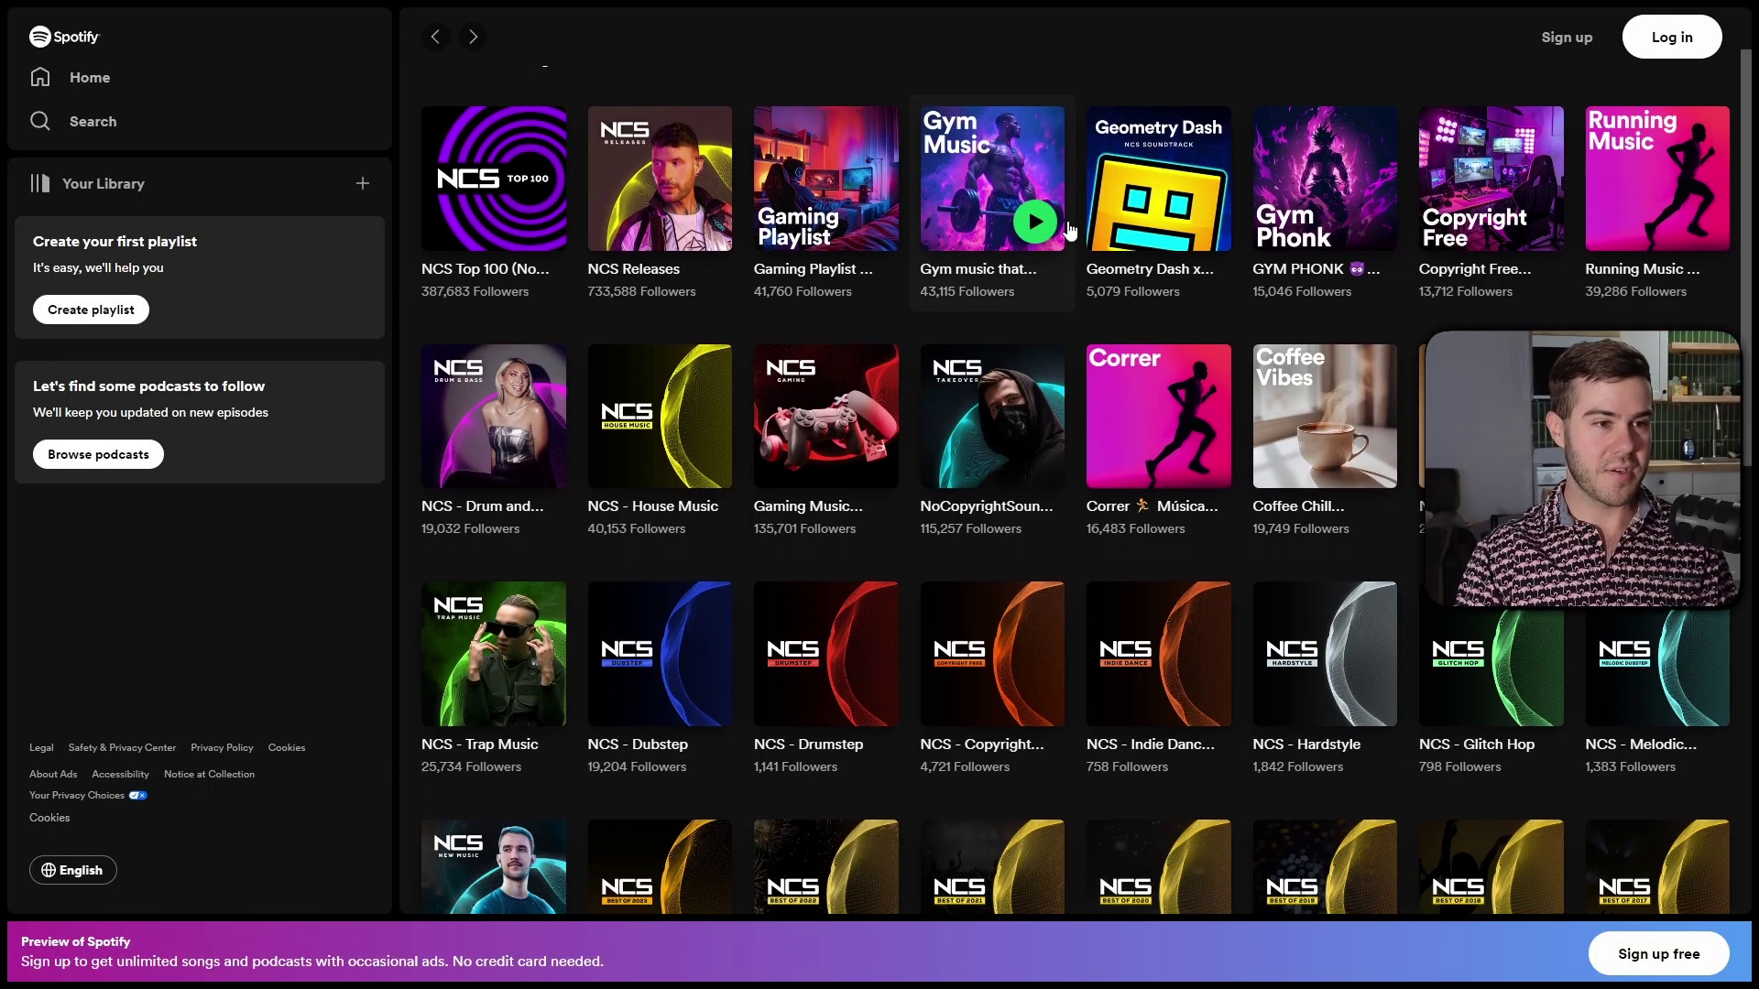
scroll(1074, 233, "up", 1)
scroll(1072, 231, "up", 1)
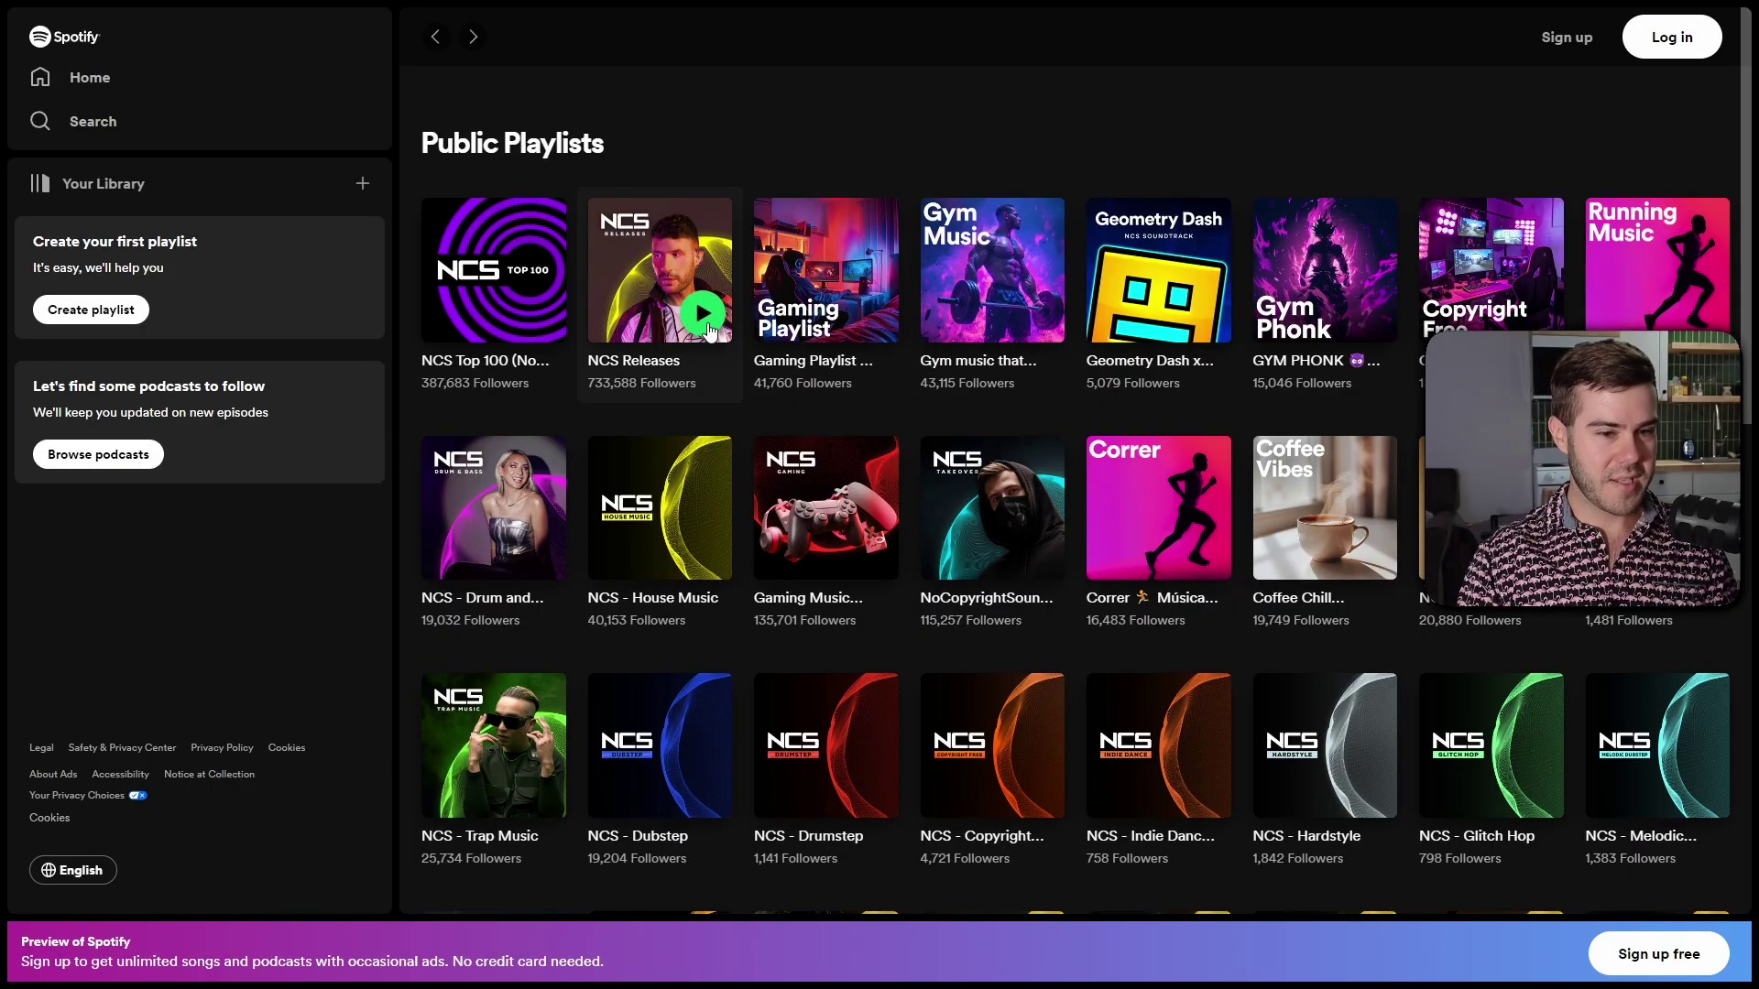
left_click(709, 328)
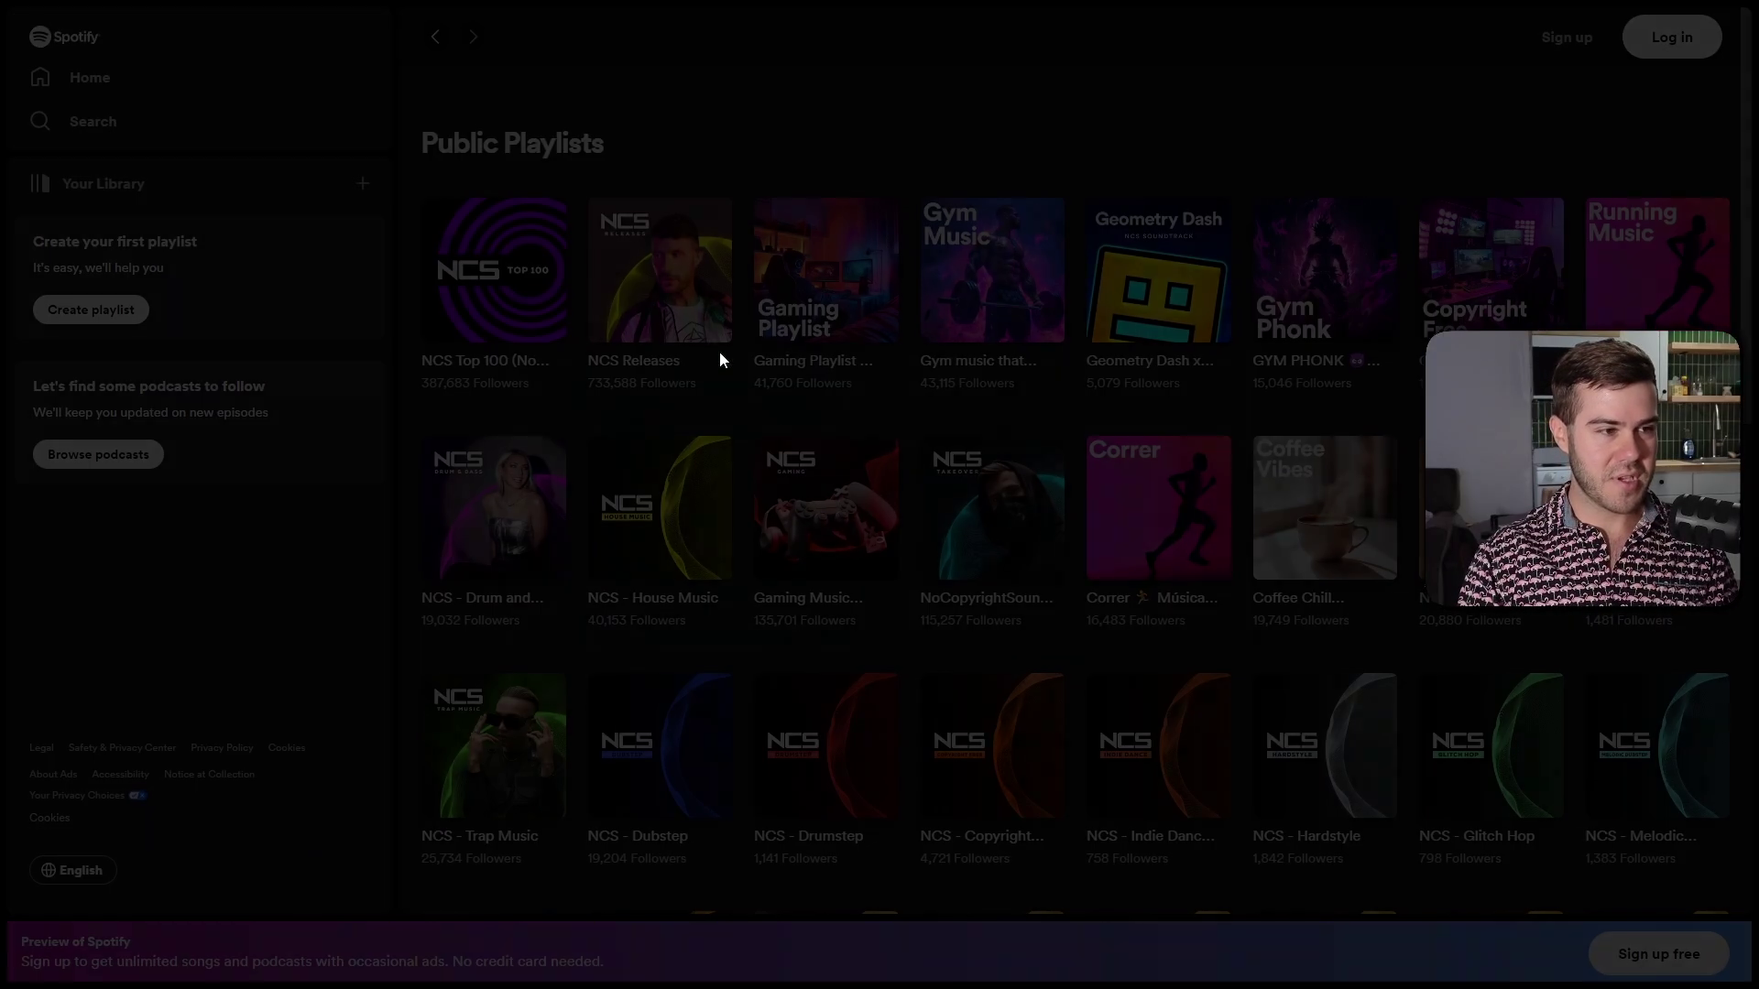
Step: Sign in to Spotify, then add an Application Audio Capture source named MUSIC capturing the Spotify Chrome window
left_click(1116, 617)
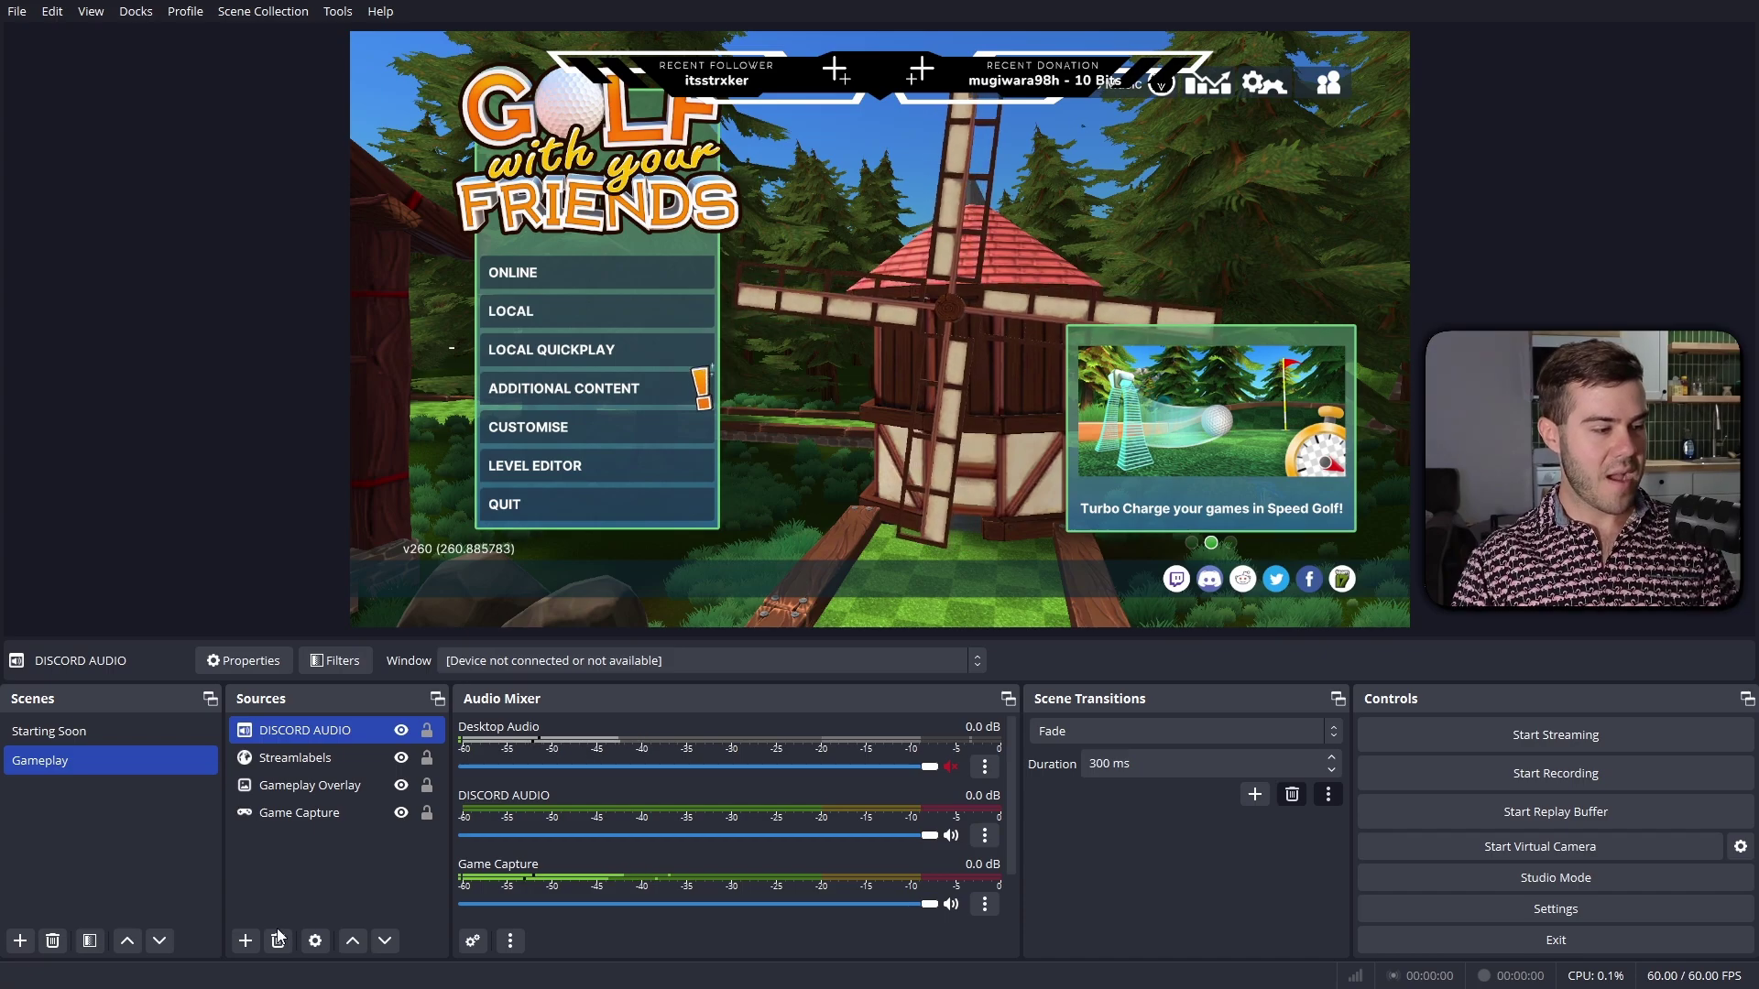
left_click(244, 942)
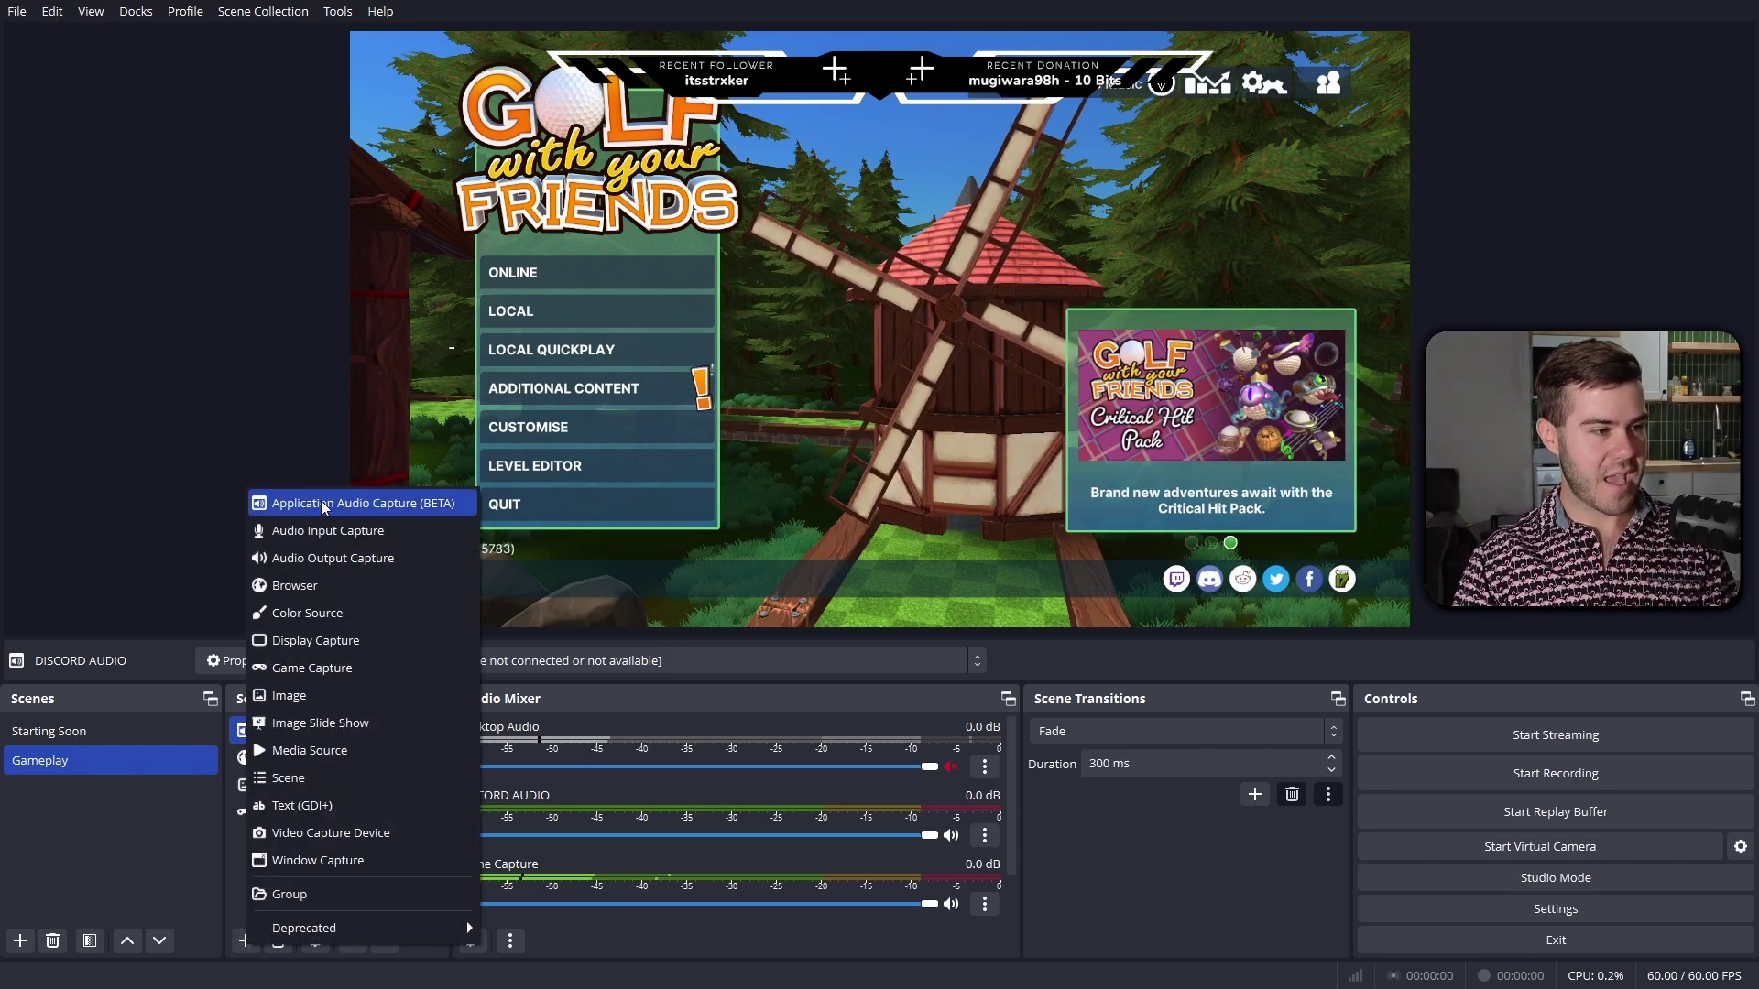
left_click(403, 503)
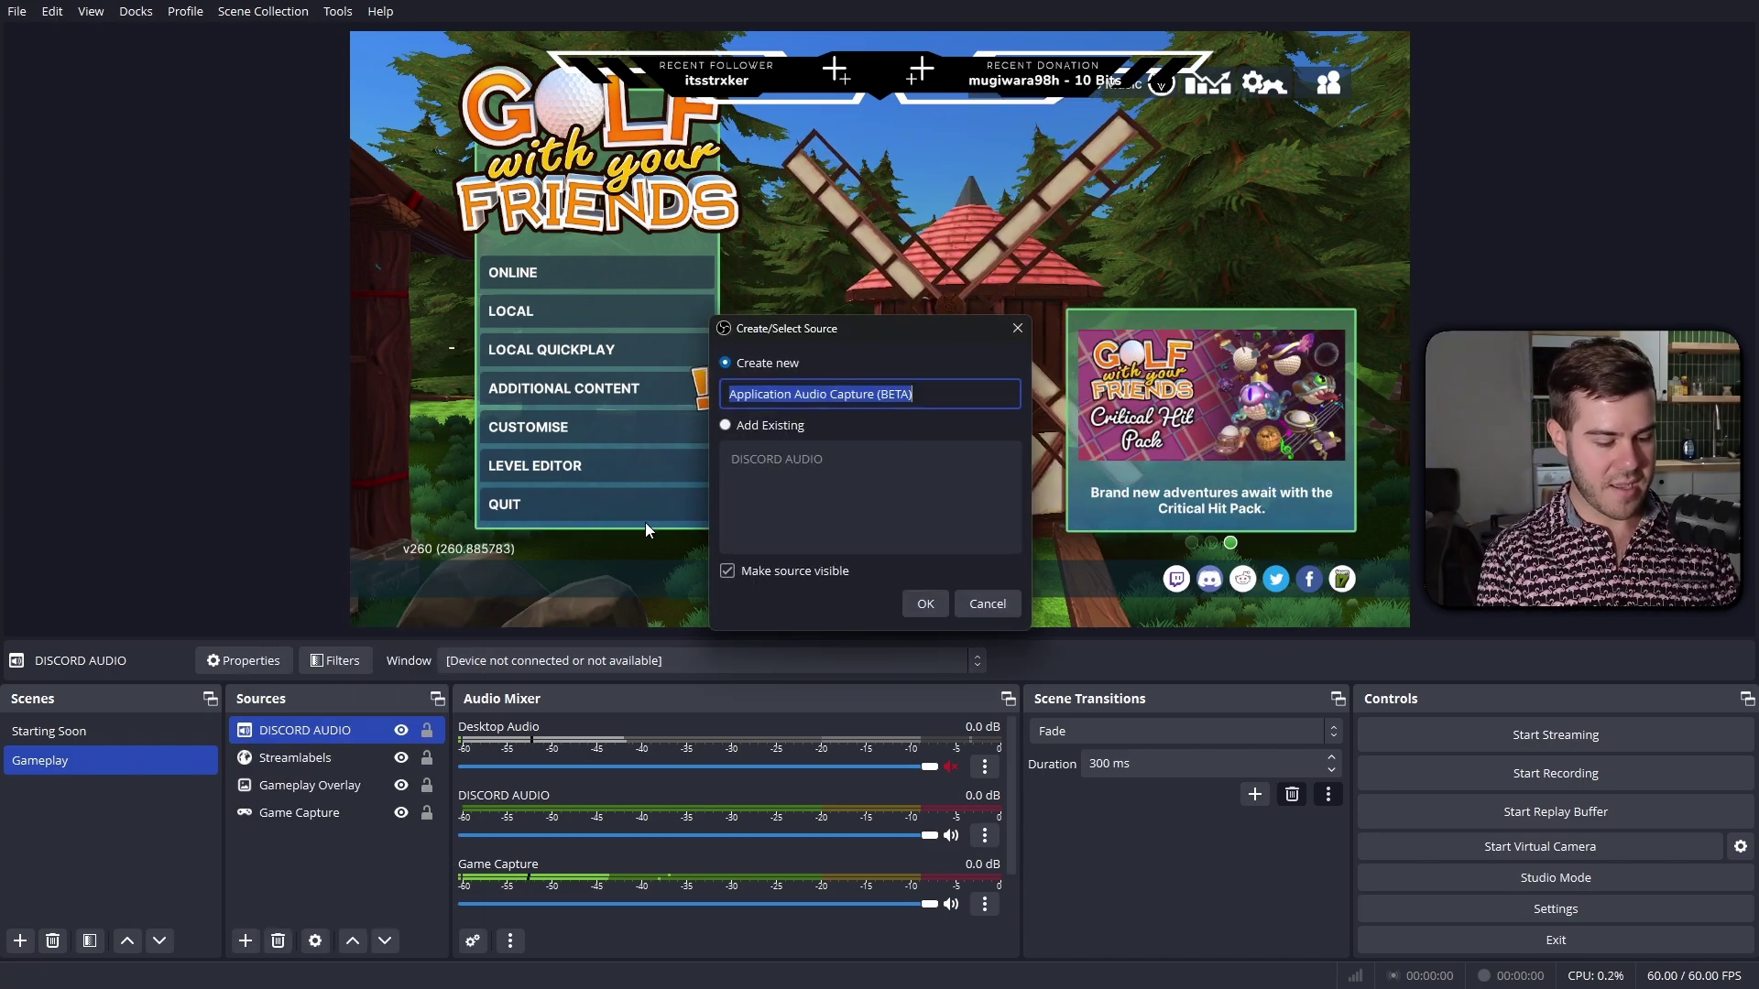
type("MUSIC")
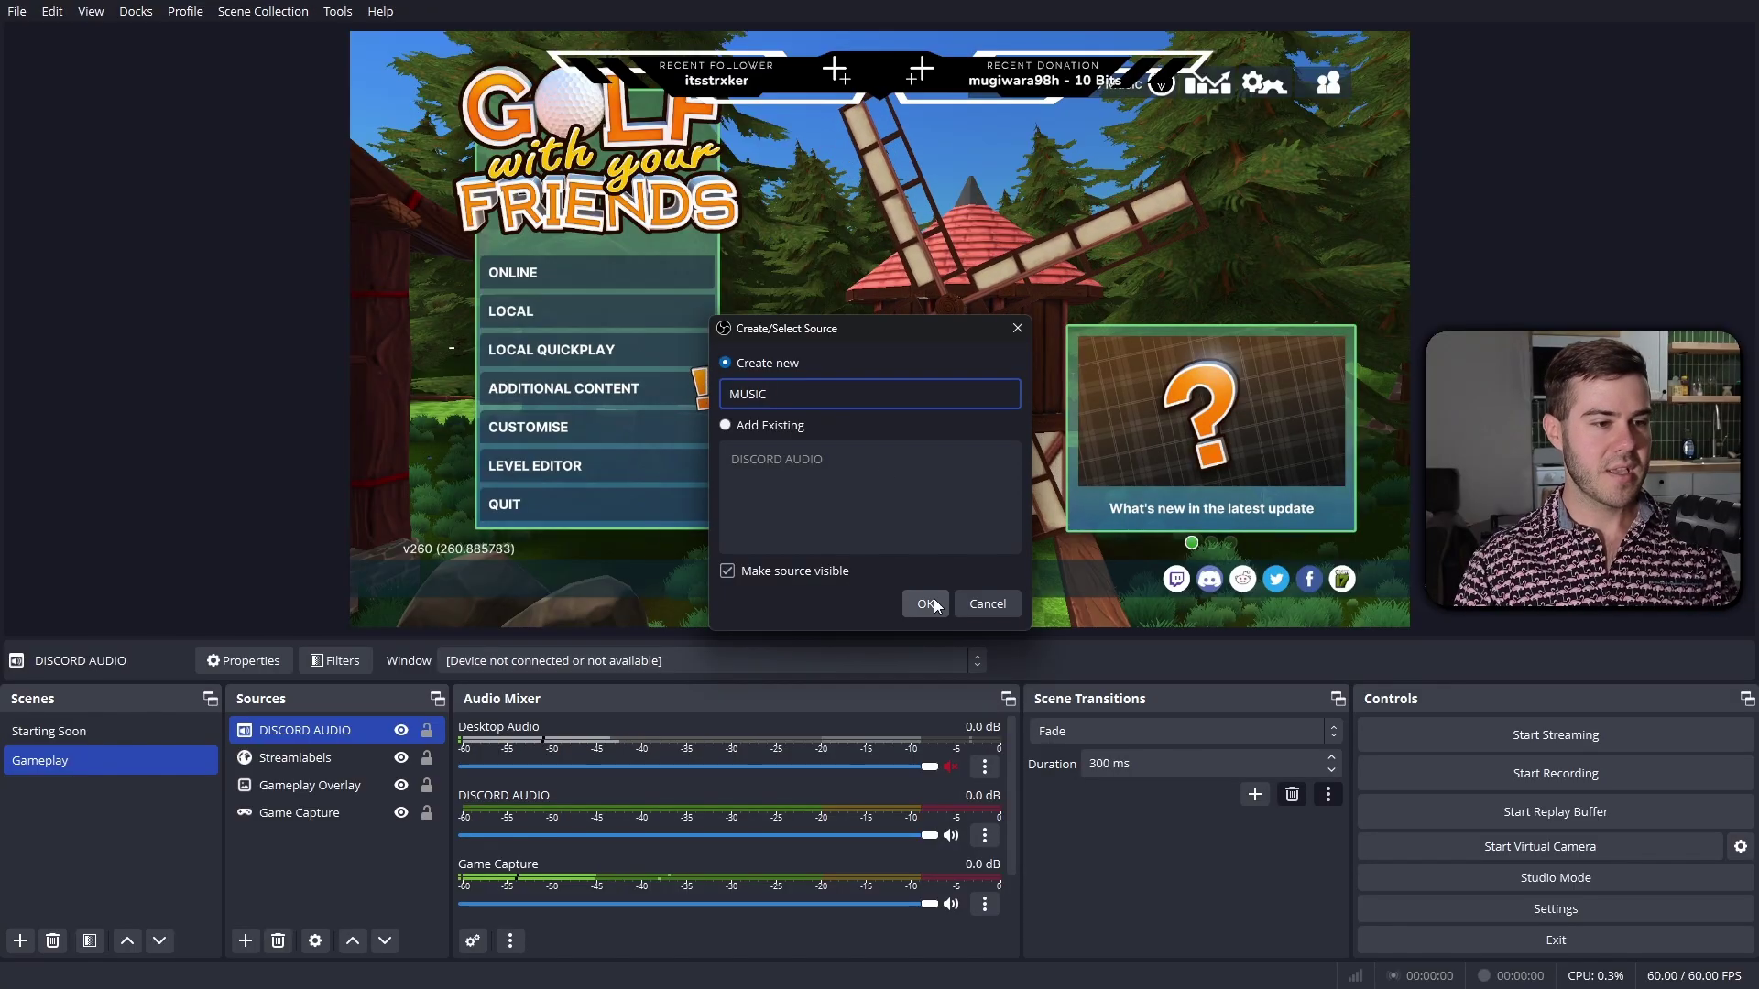
left_click(927, 603)
left_click(770, 262)
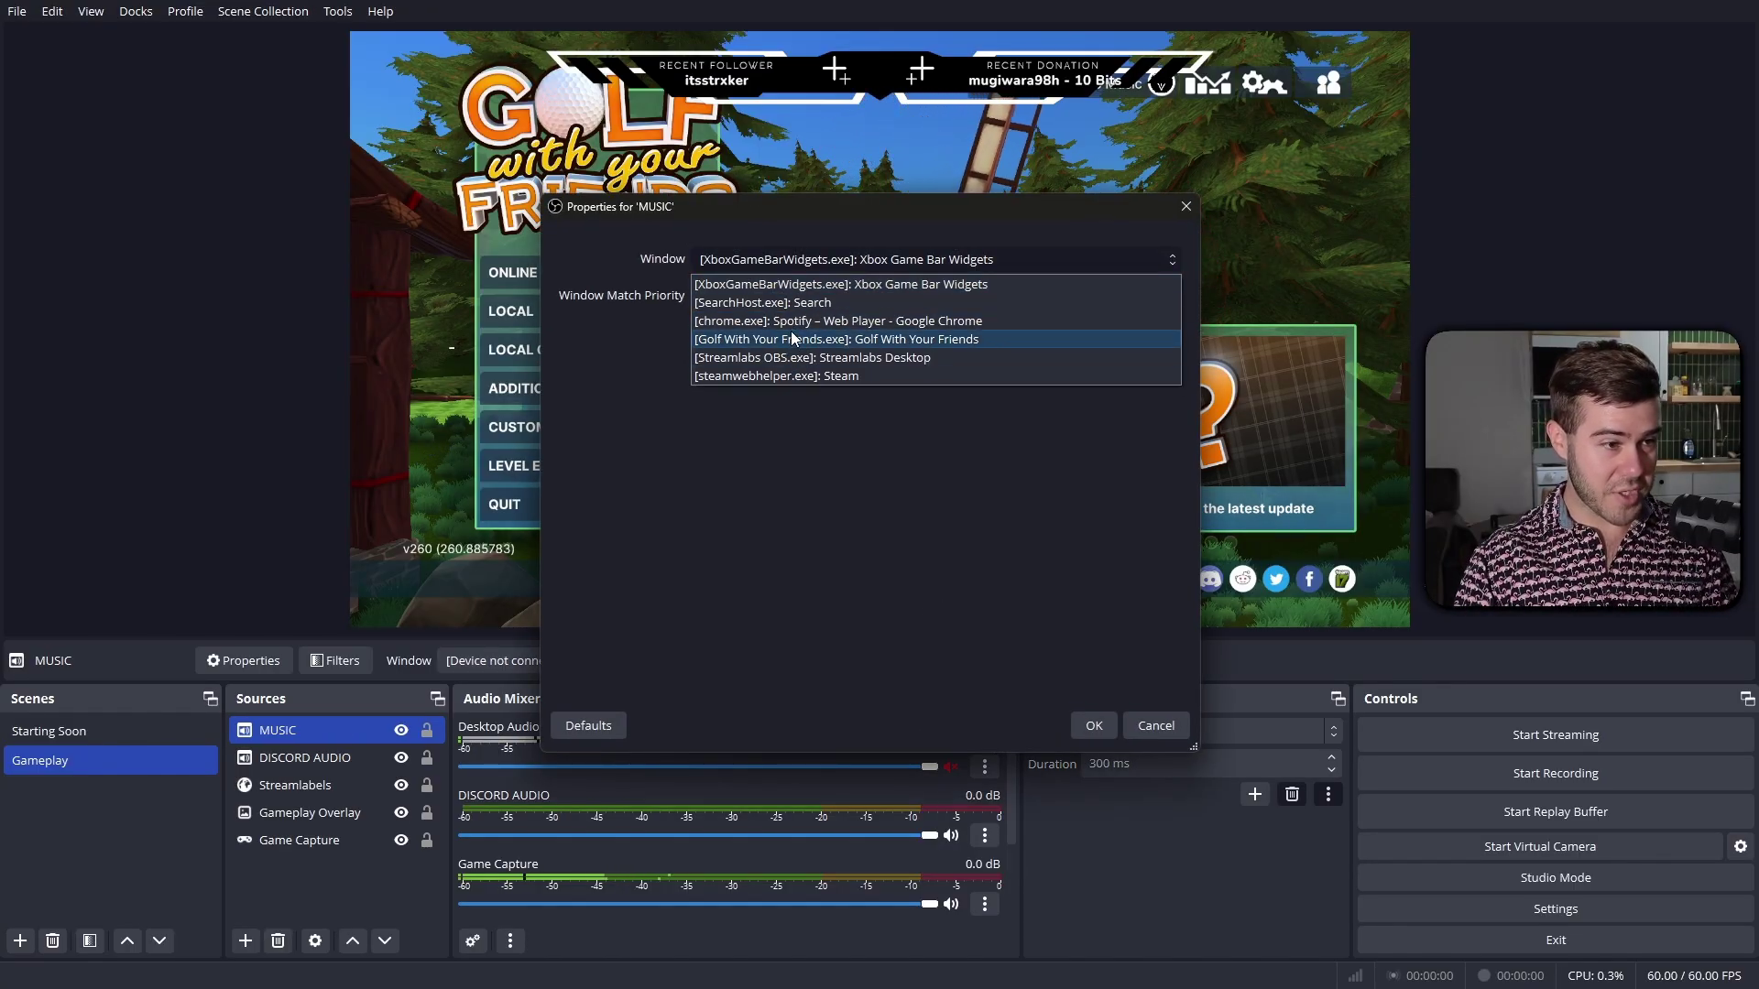
left_click(843, 323)
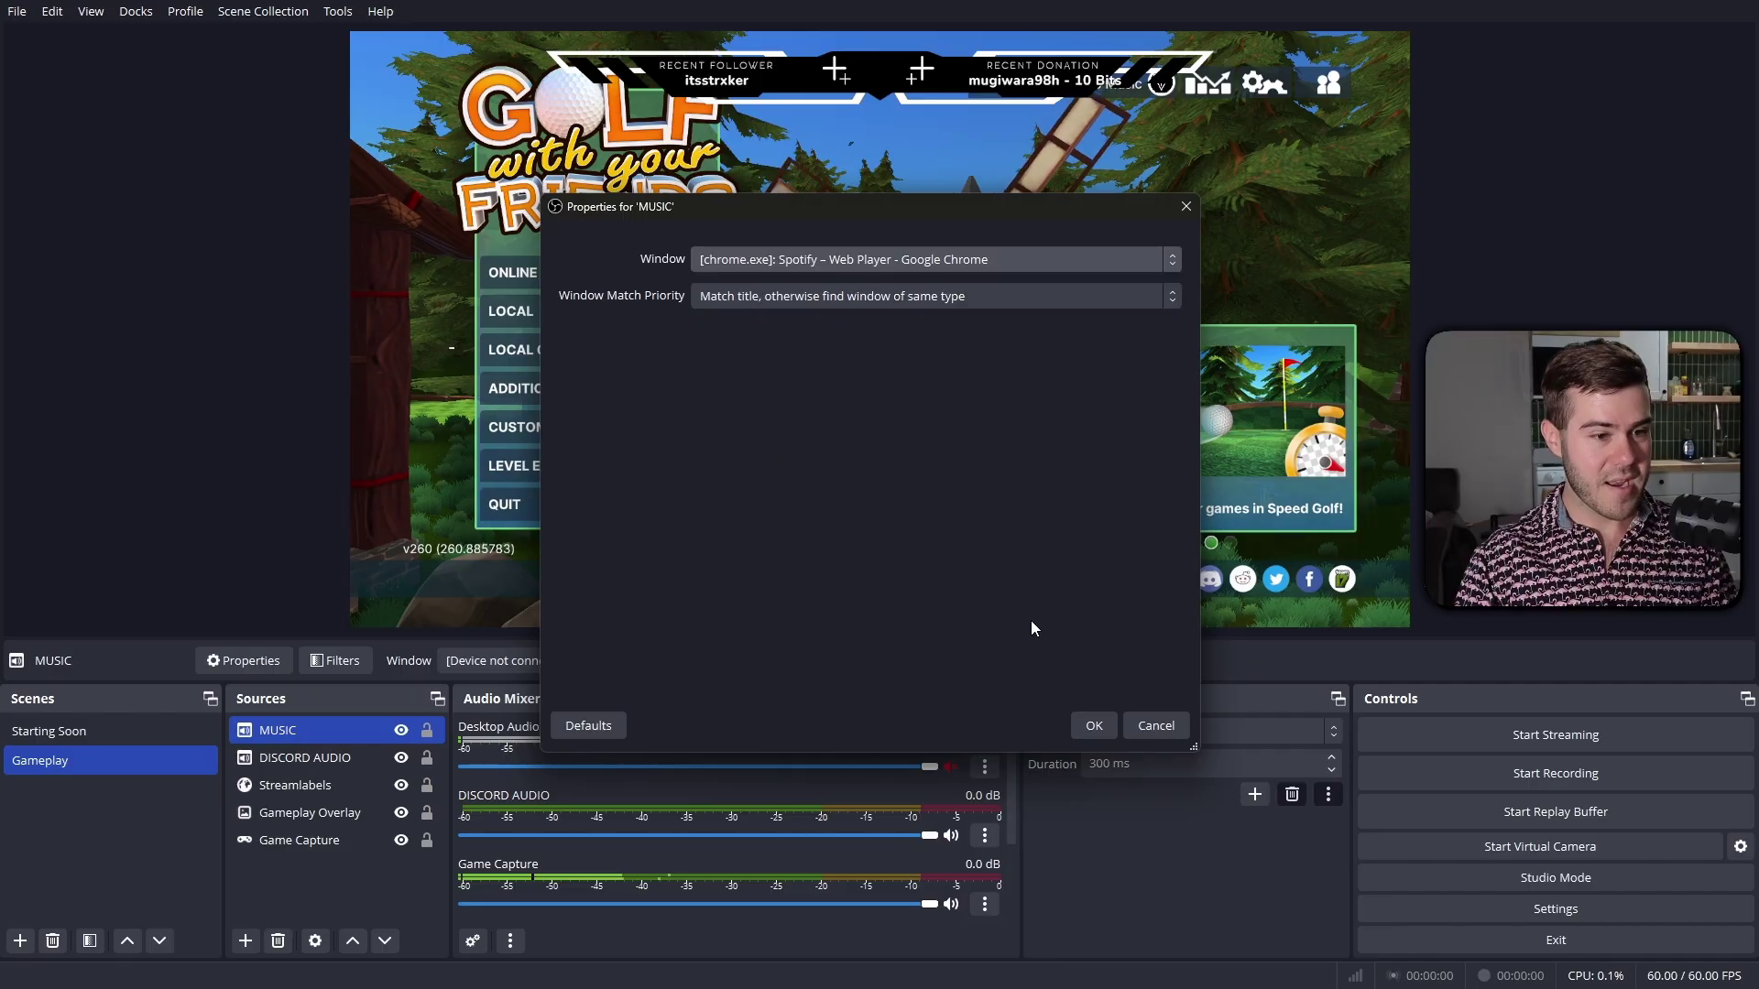
left_click(1100, 726)
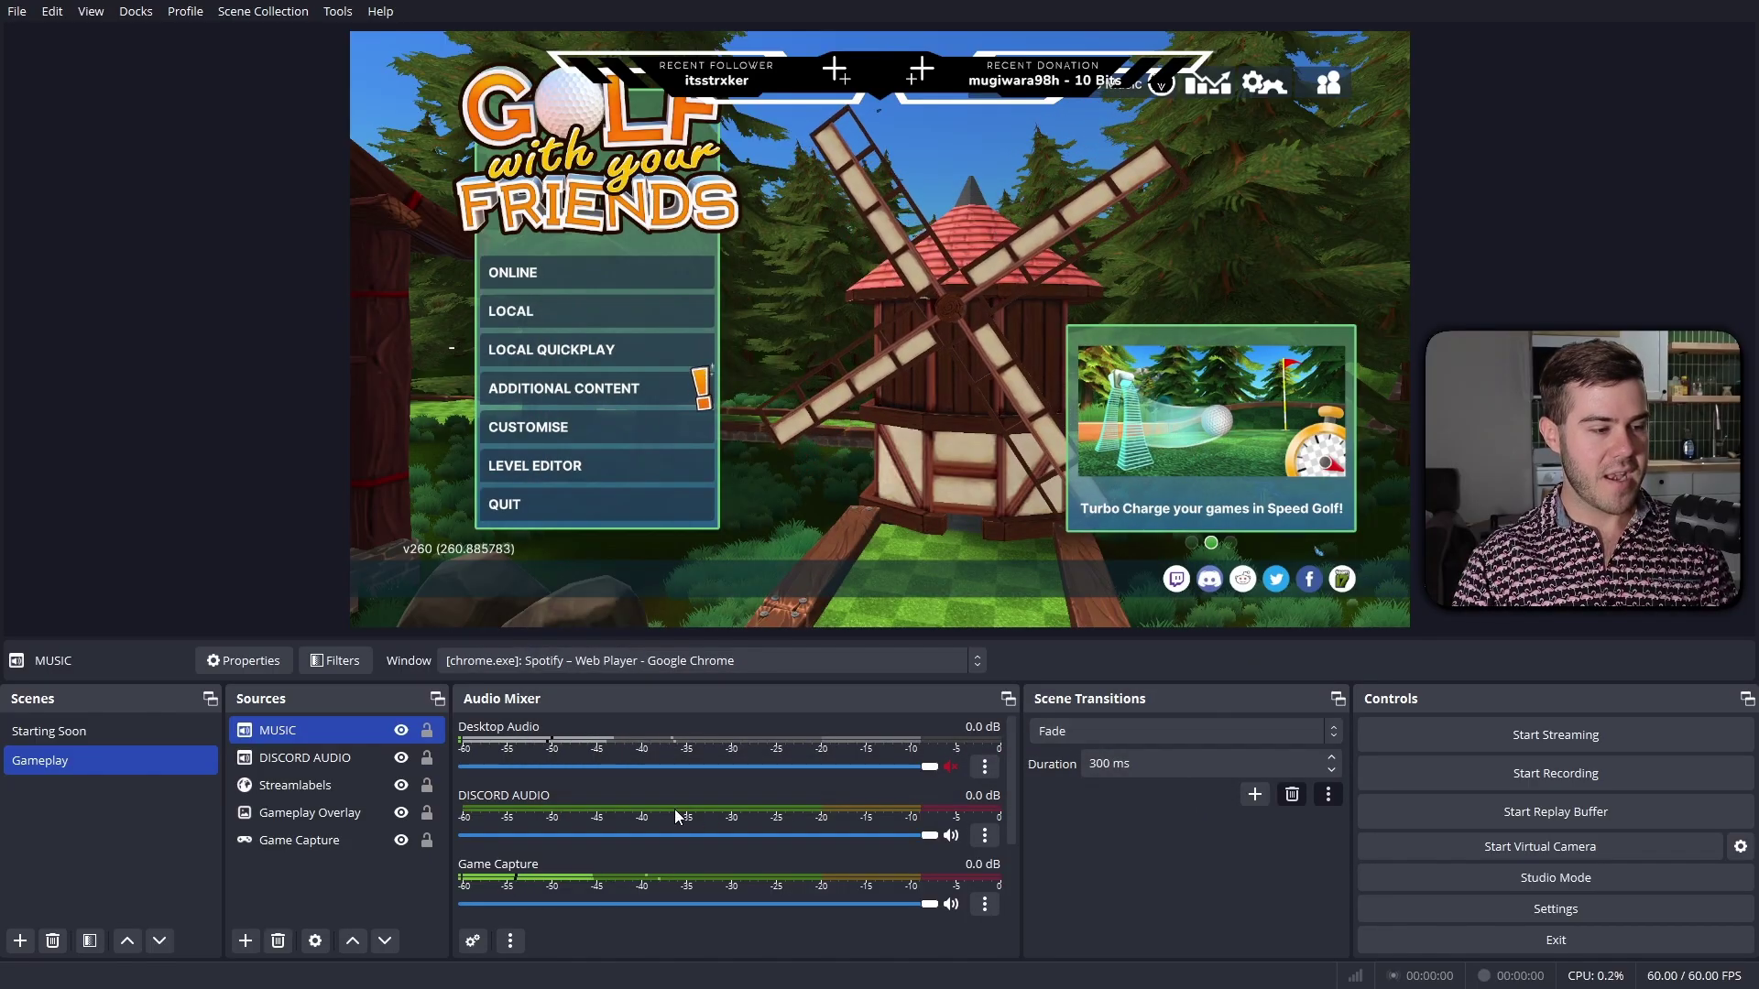
Step: Check the MUSIC track in the Audio Mixer, then bring up OBS Settings
scroll(674, 810, "down", 3)
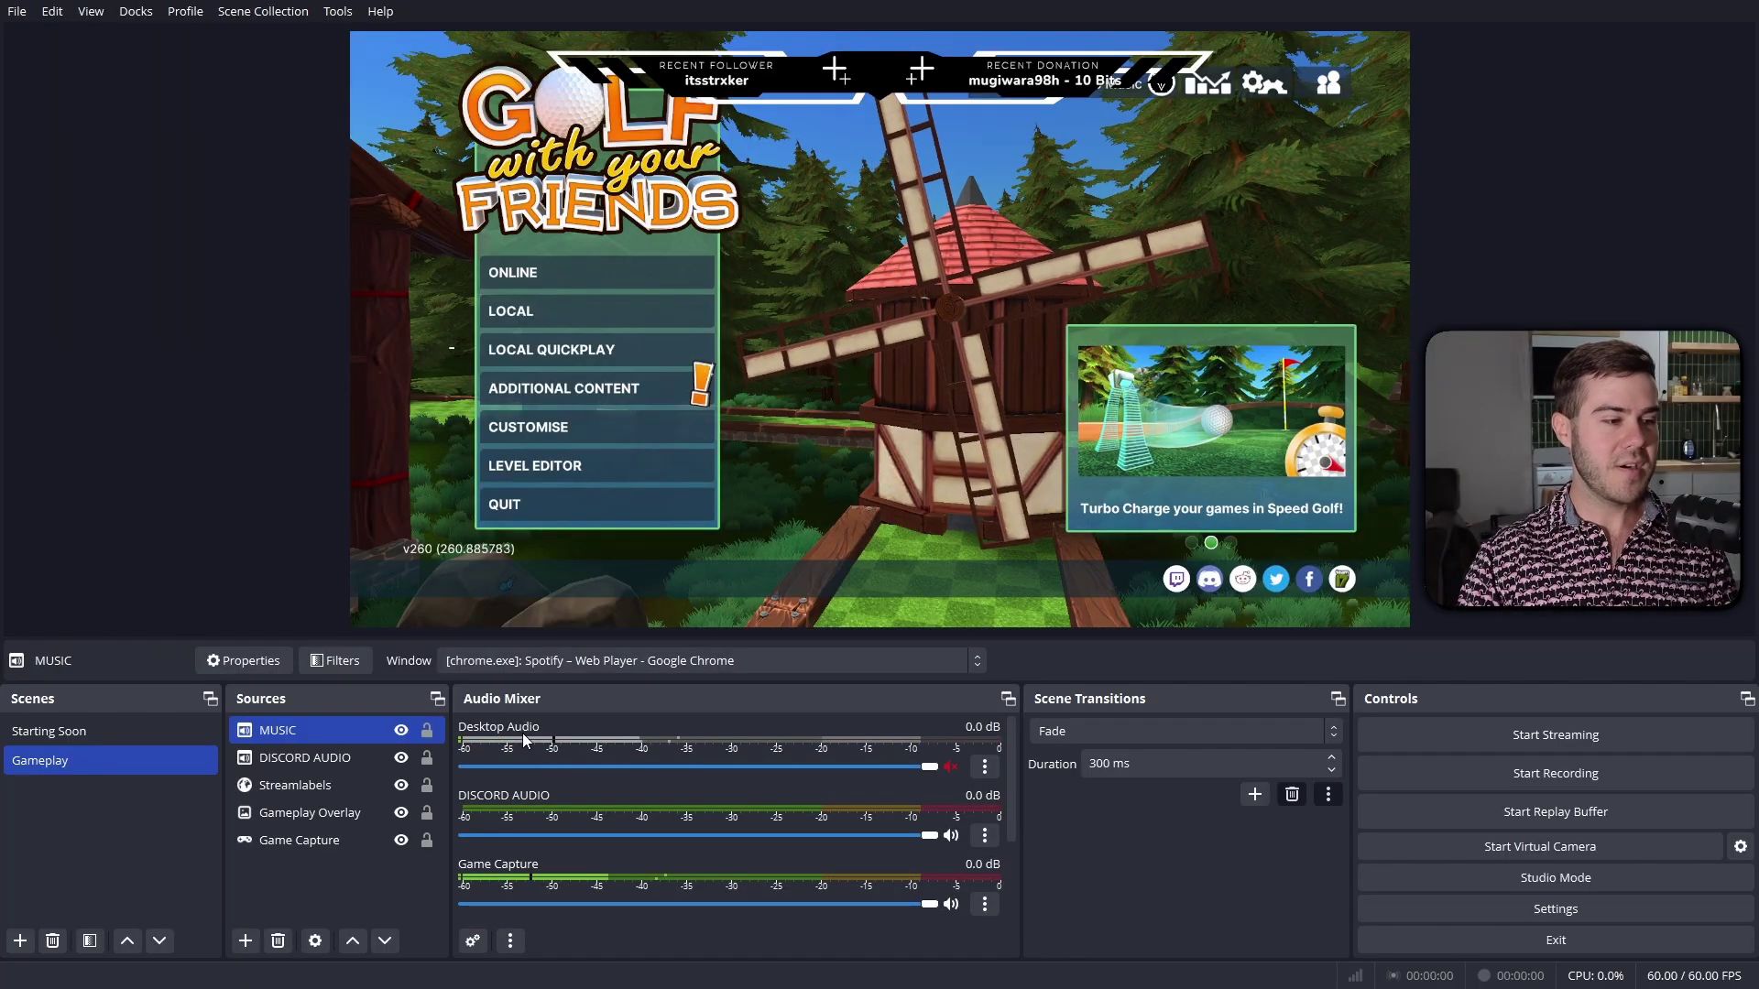
scroll(575, 824, "down", 3)
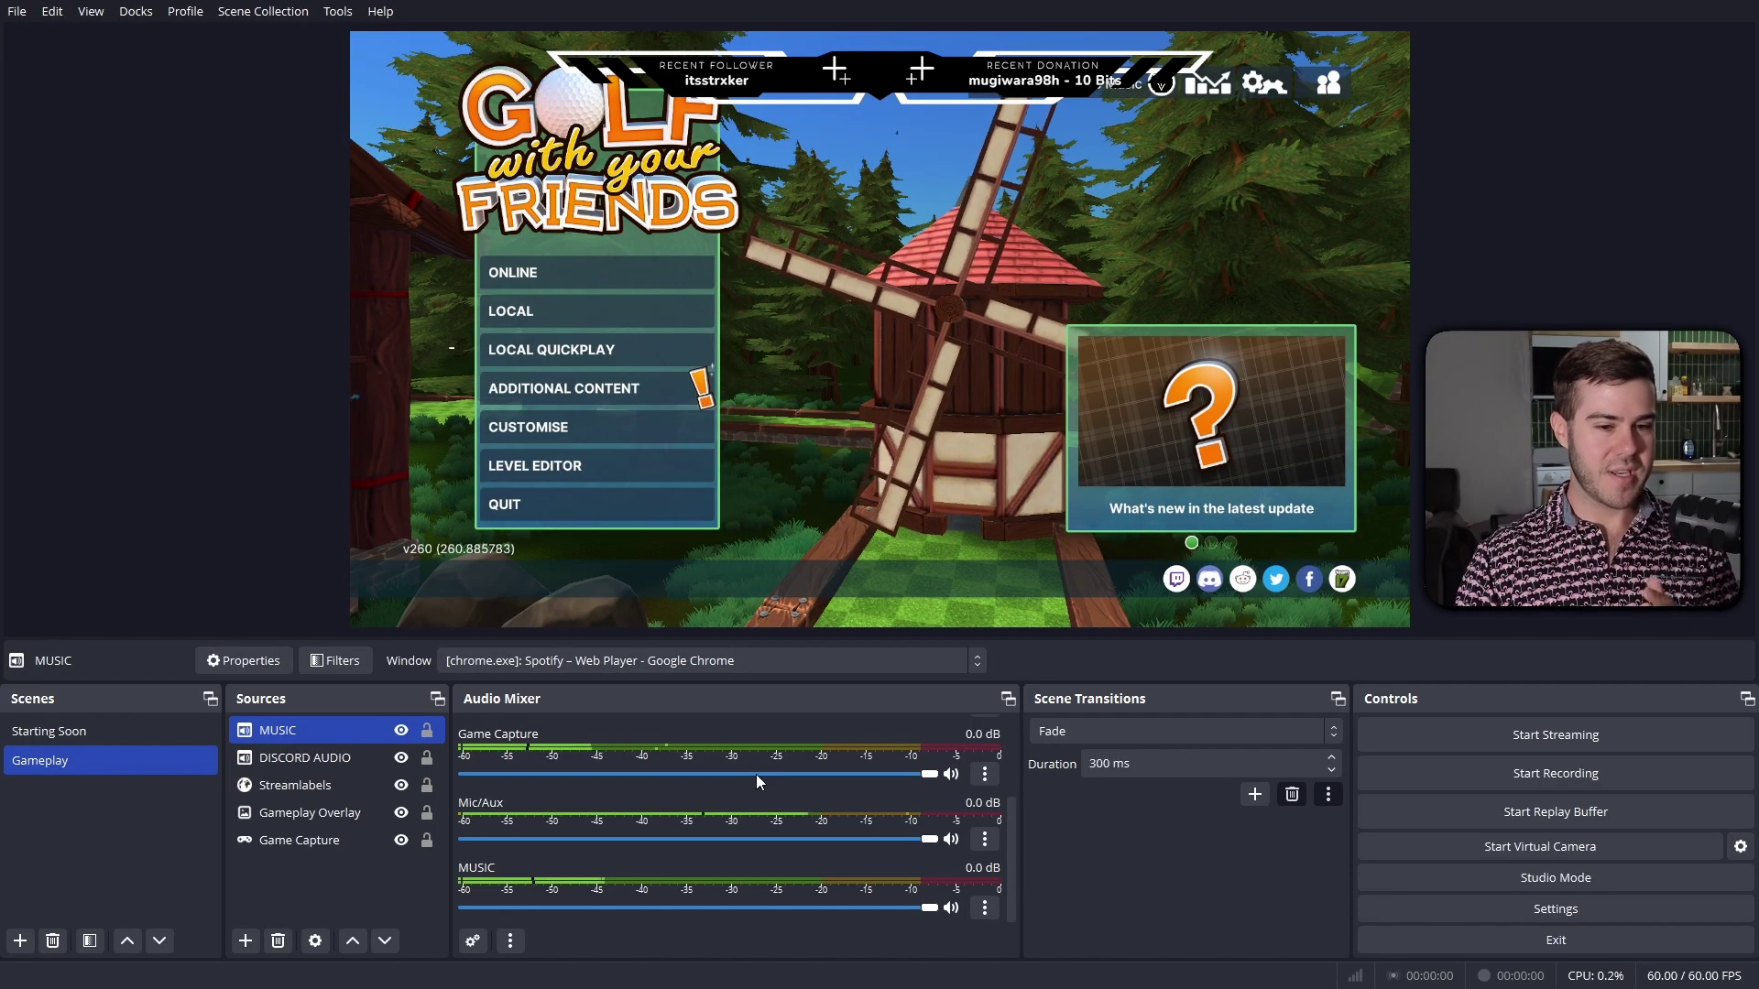
left_click(1492, 910)
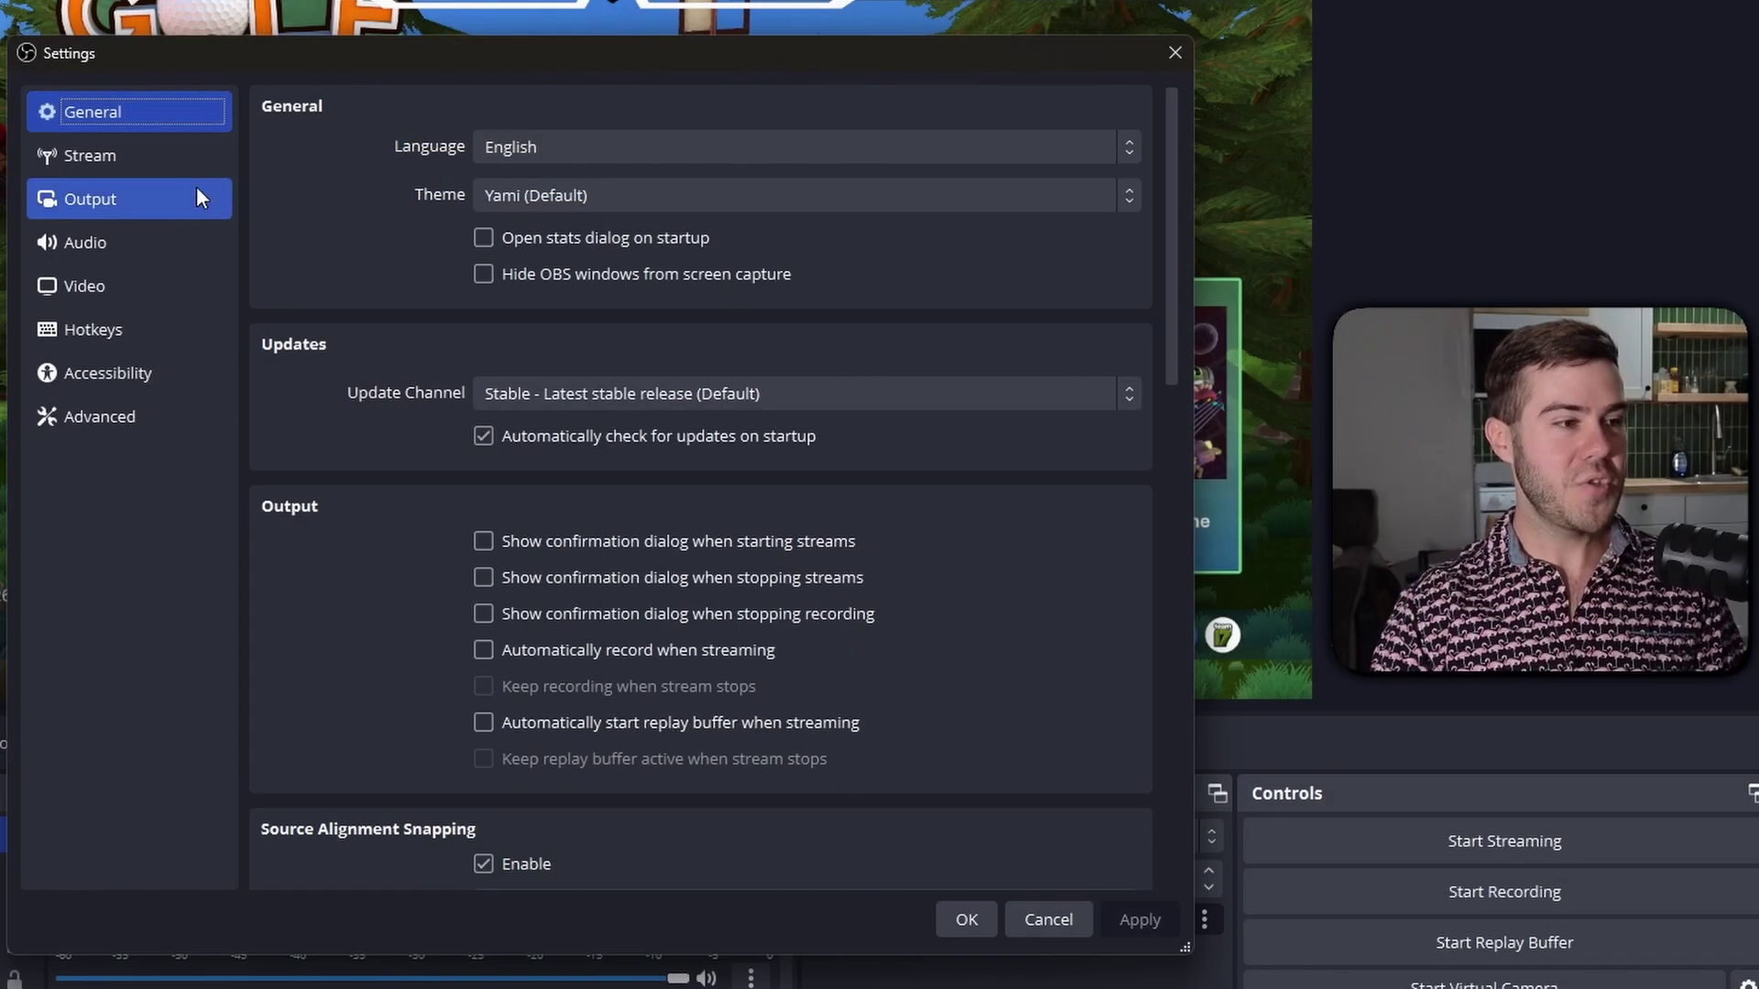
Step: Enable the Twitch VOD Track on audio track 6 in Output streaming settings and apply
left_click(183, 200)
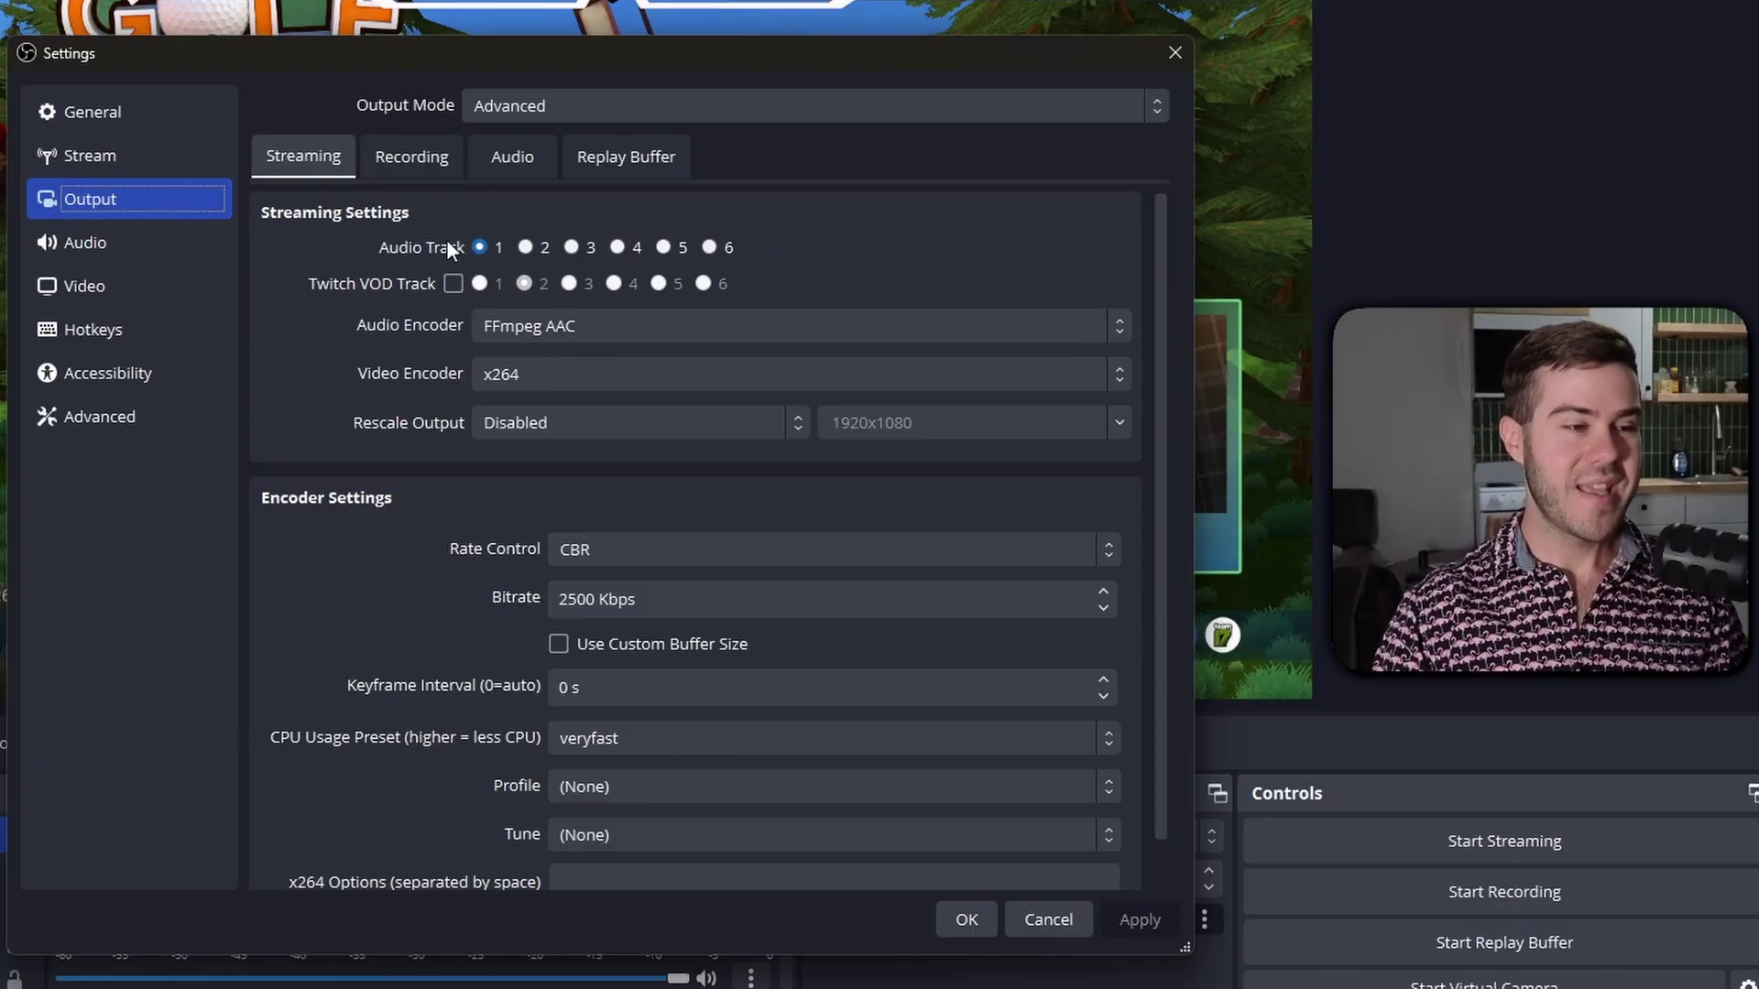
scroll(487, 240, "down", 1)
scroll(453, 200, "up", 1)
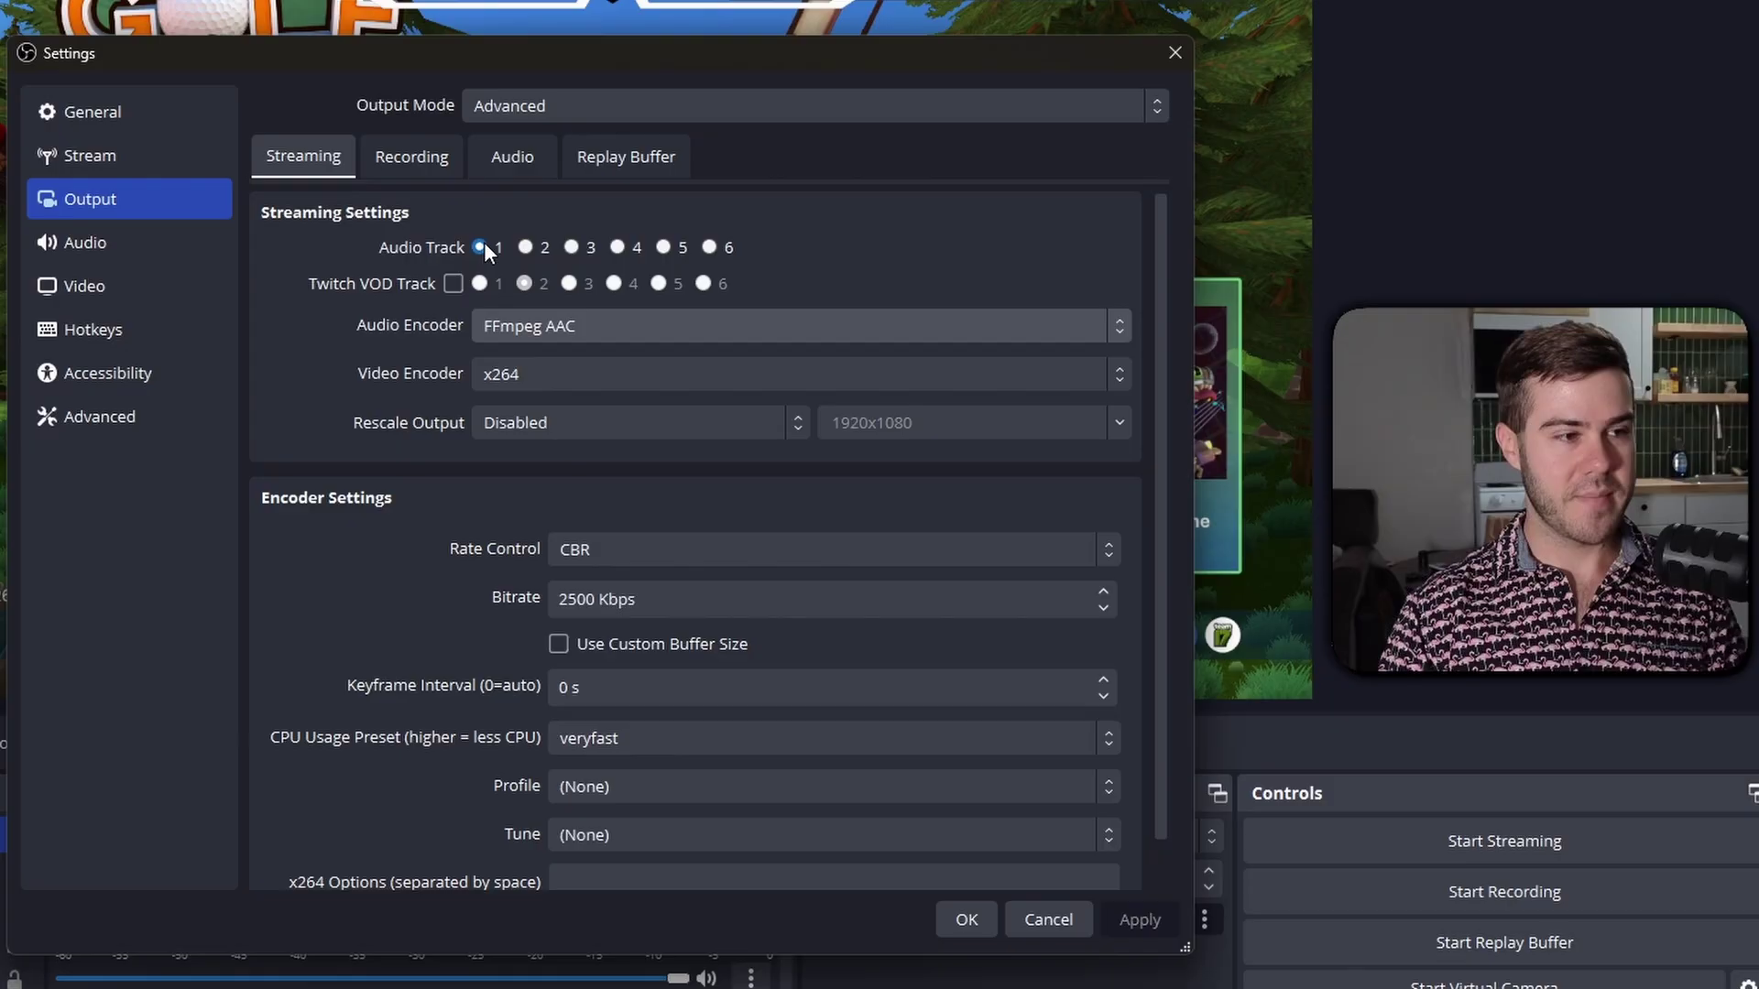
left_click(453, 284)
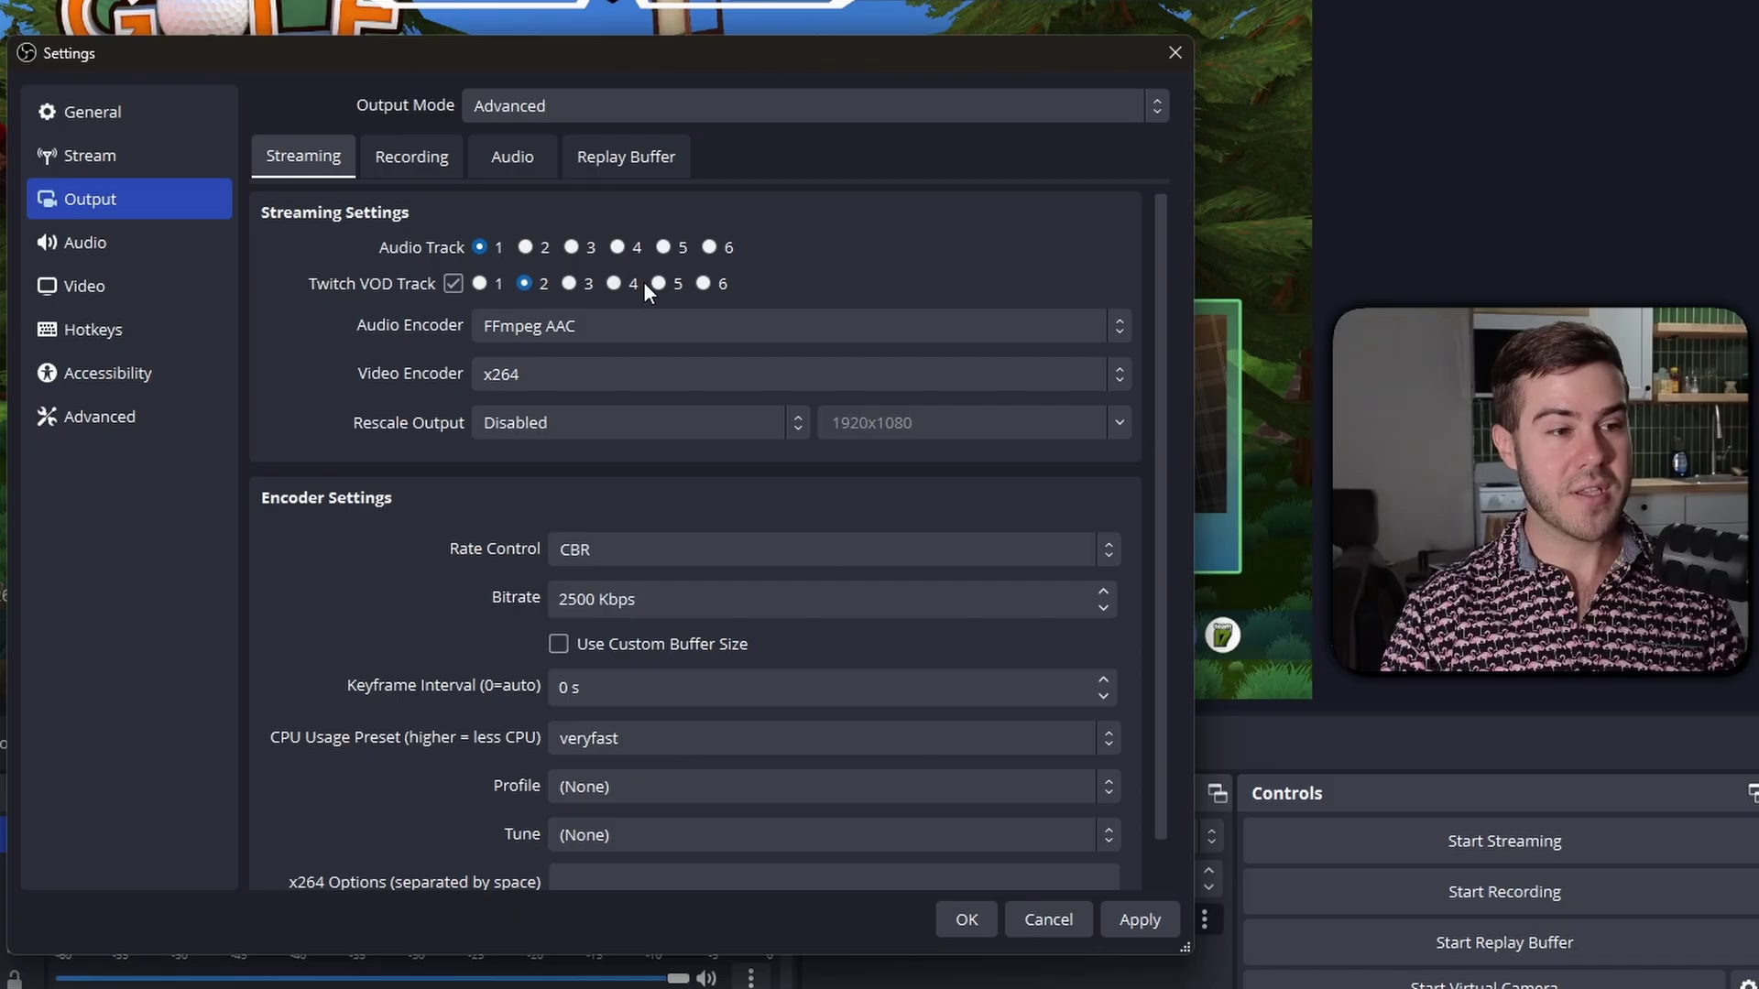
left_click(703, 283)
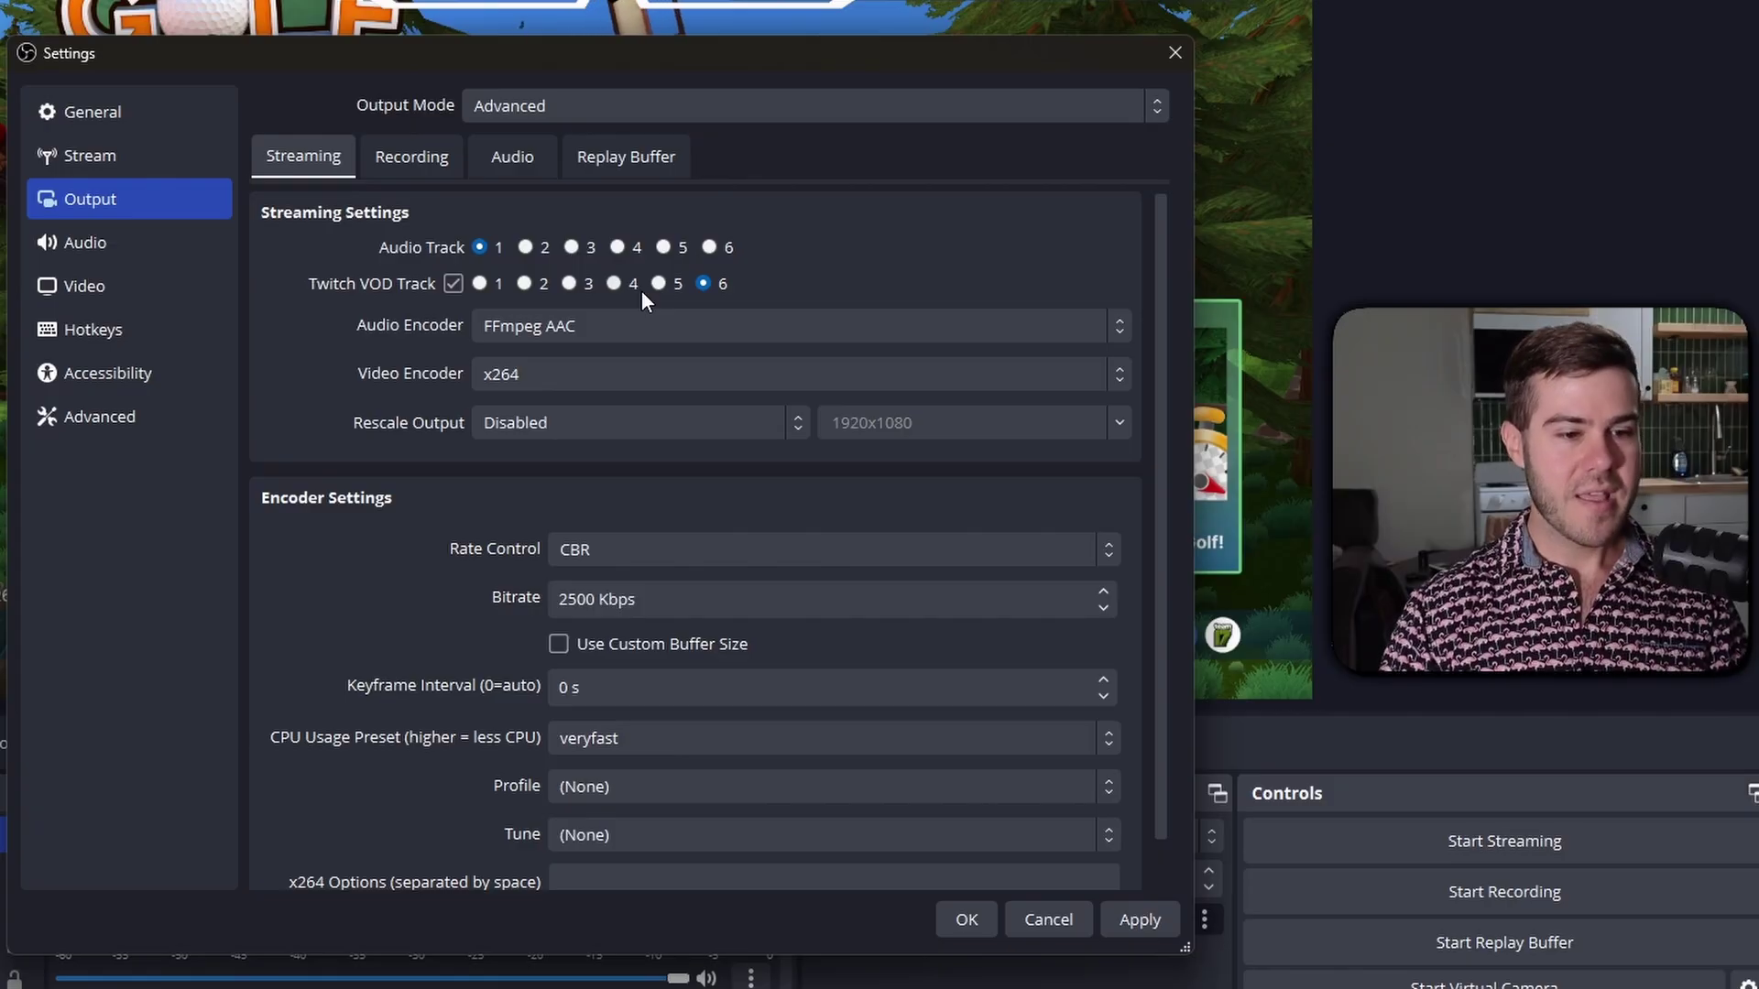
left_click(1134, 918)
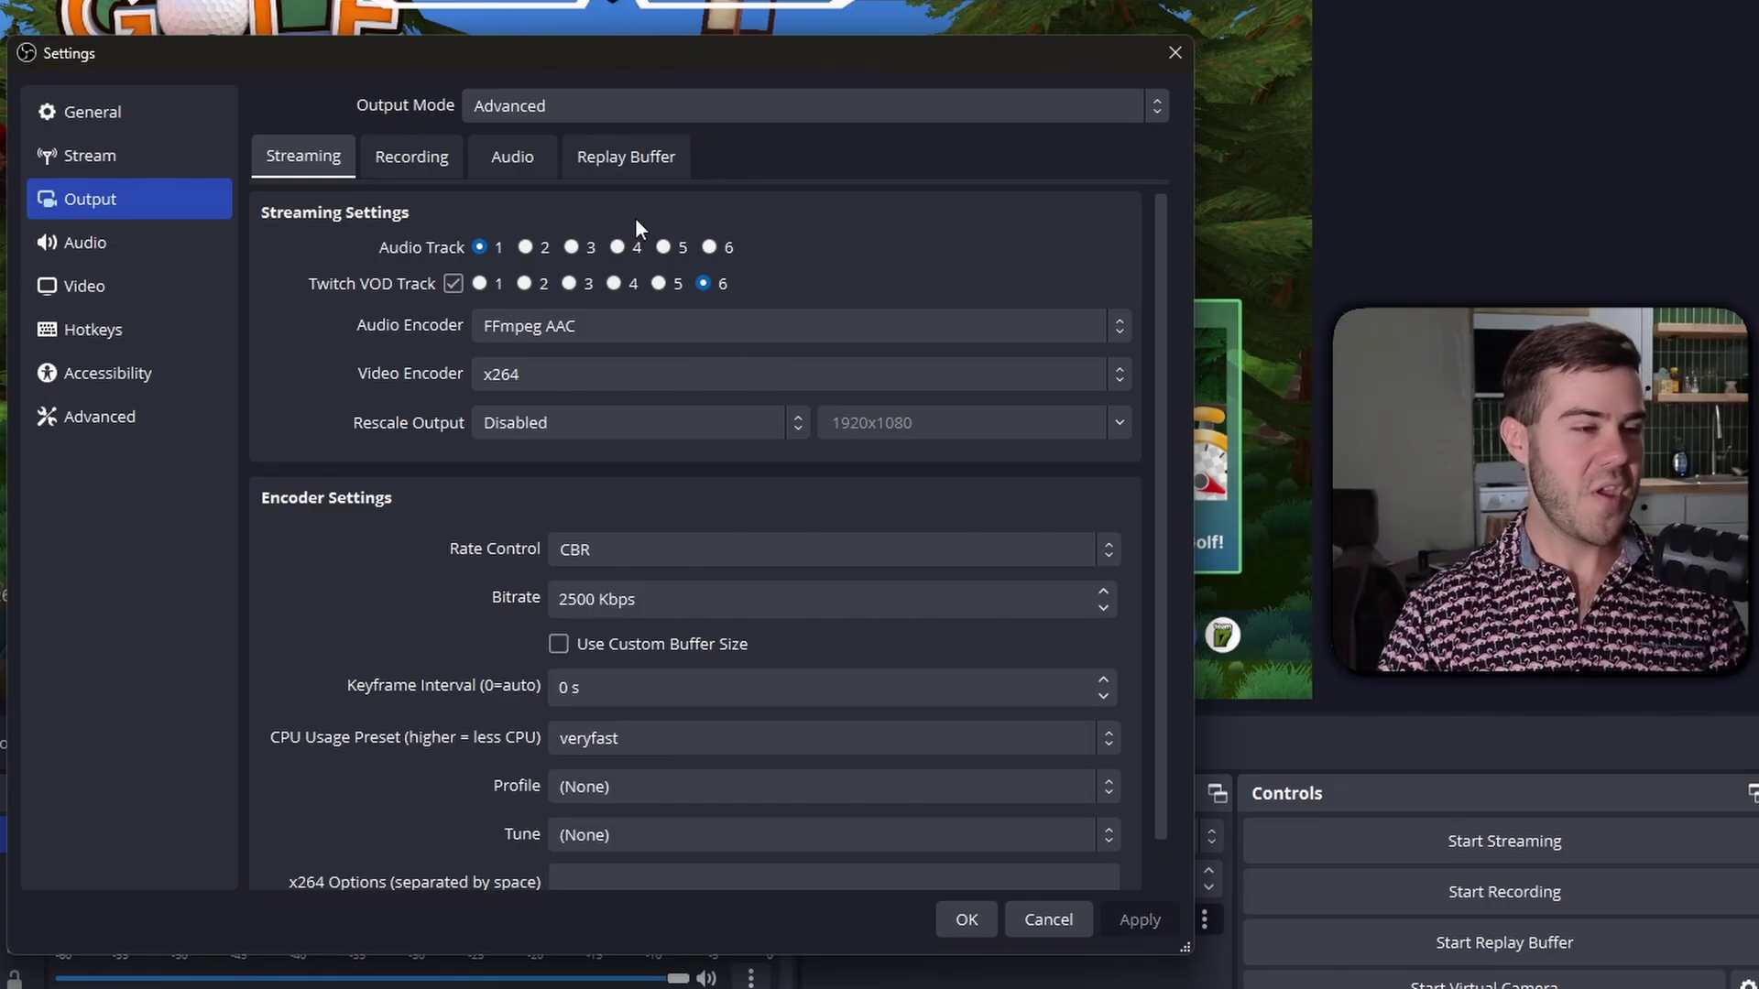
Step: Set the audio bitrate of tracks 1, 2 and 3 to 320
left_click(518, 156)
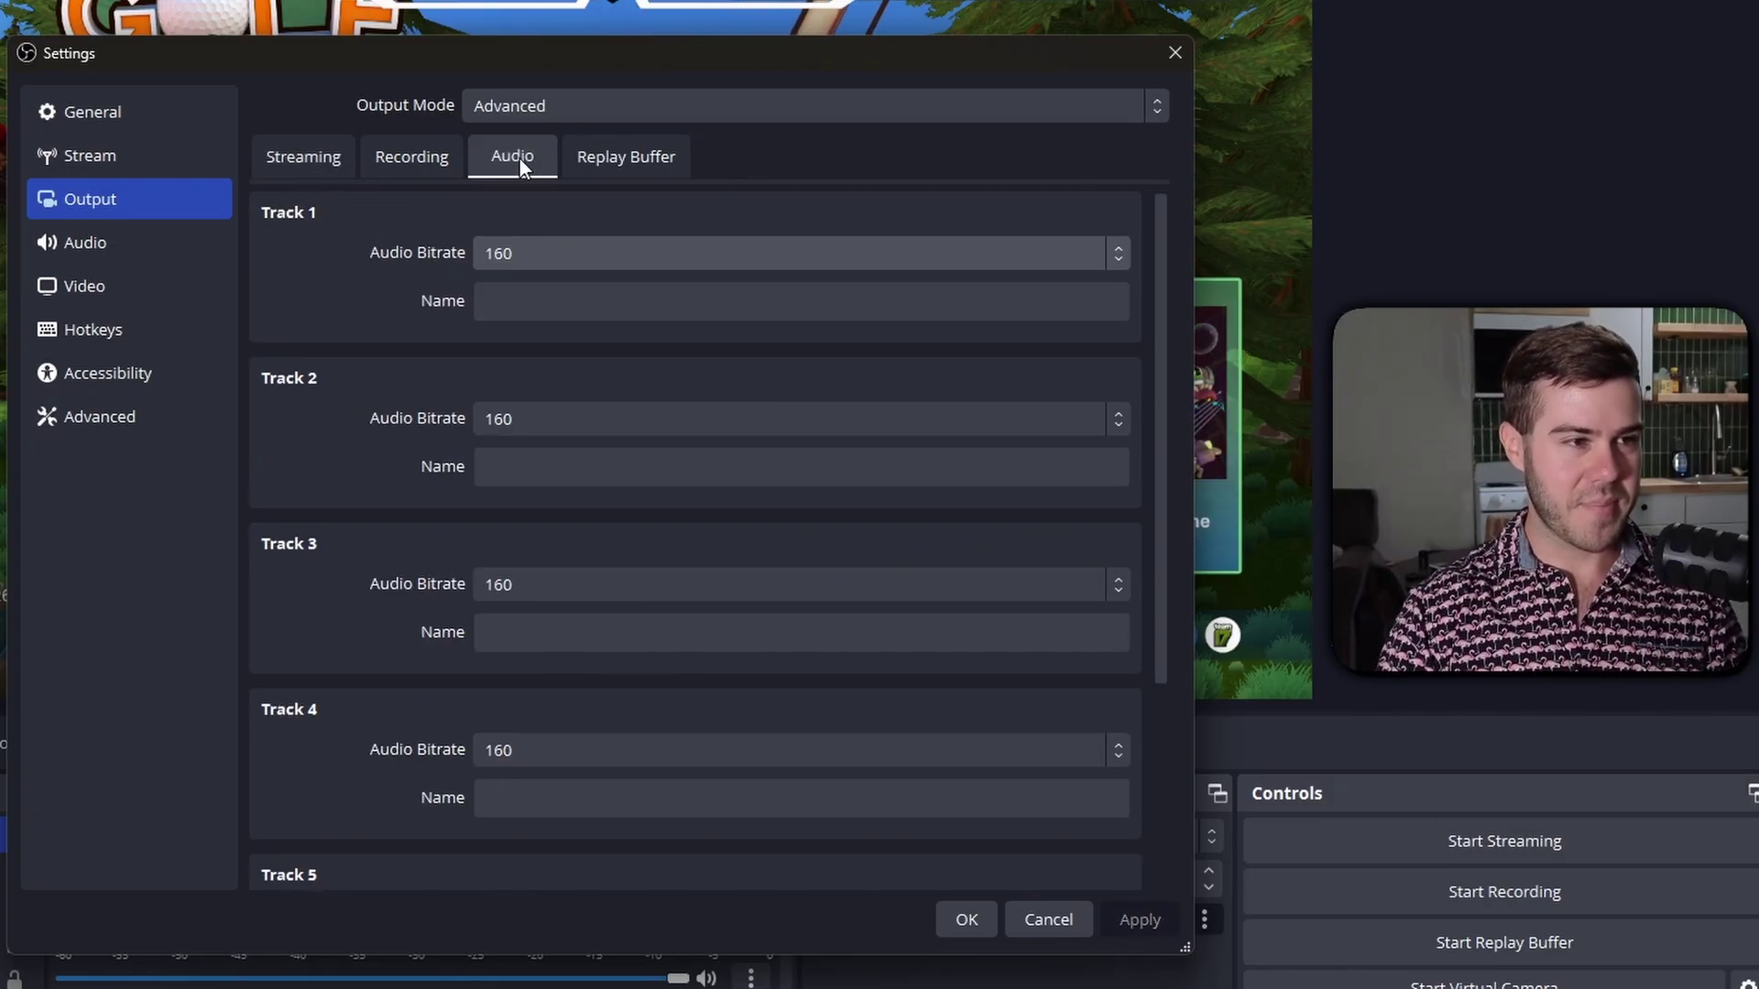
left_click(520, 257)
left_click(518, 479)
left_click(521, 419)
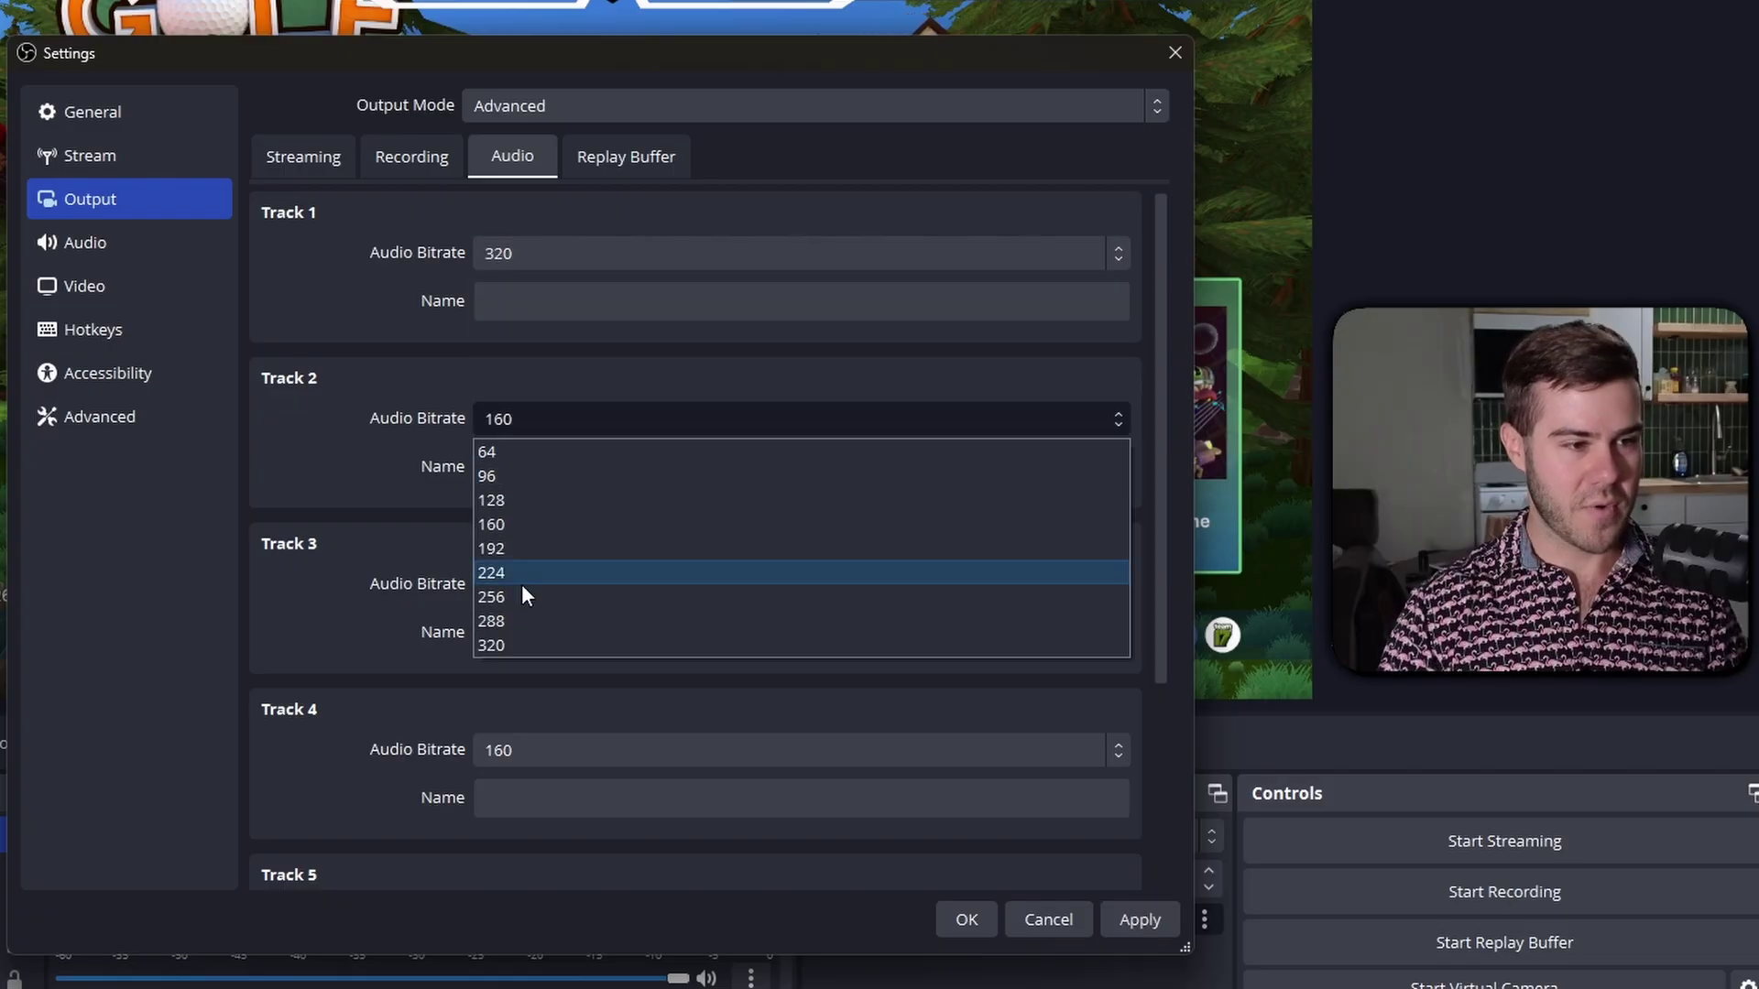
left_click(516, 645)
left_click(518, 584)
left_click(537, 810)
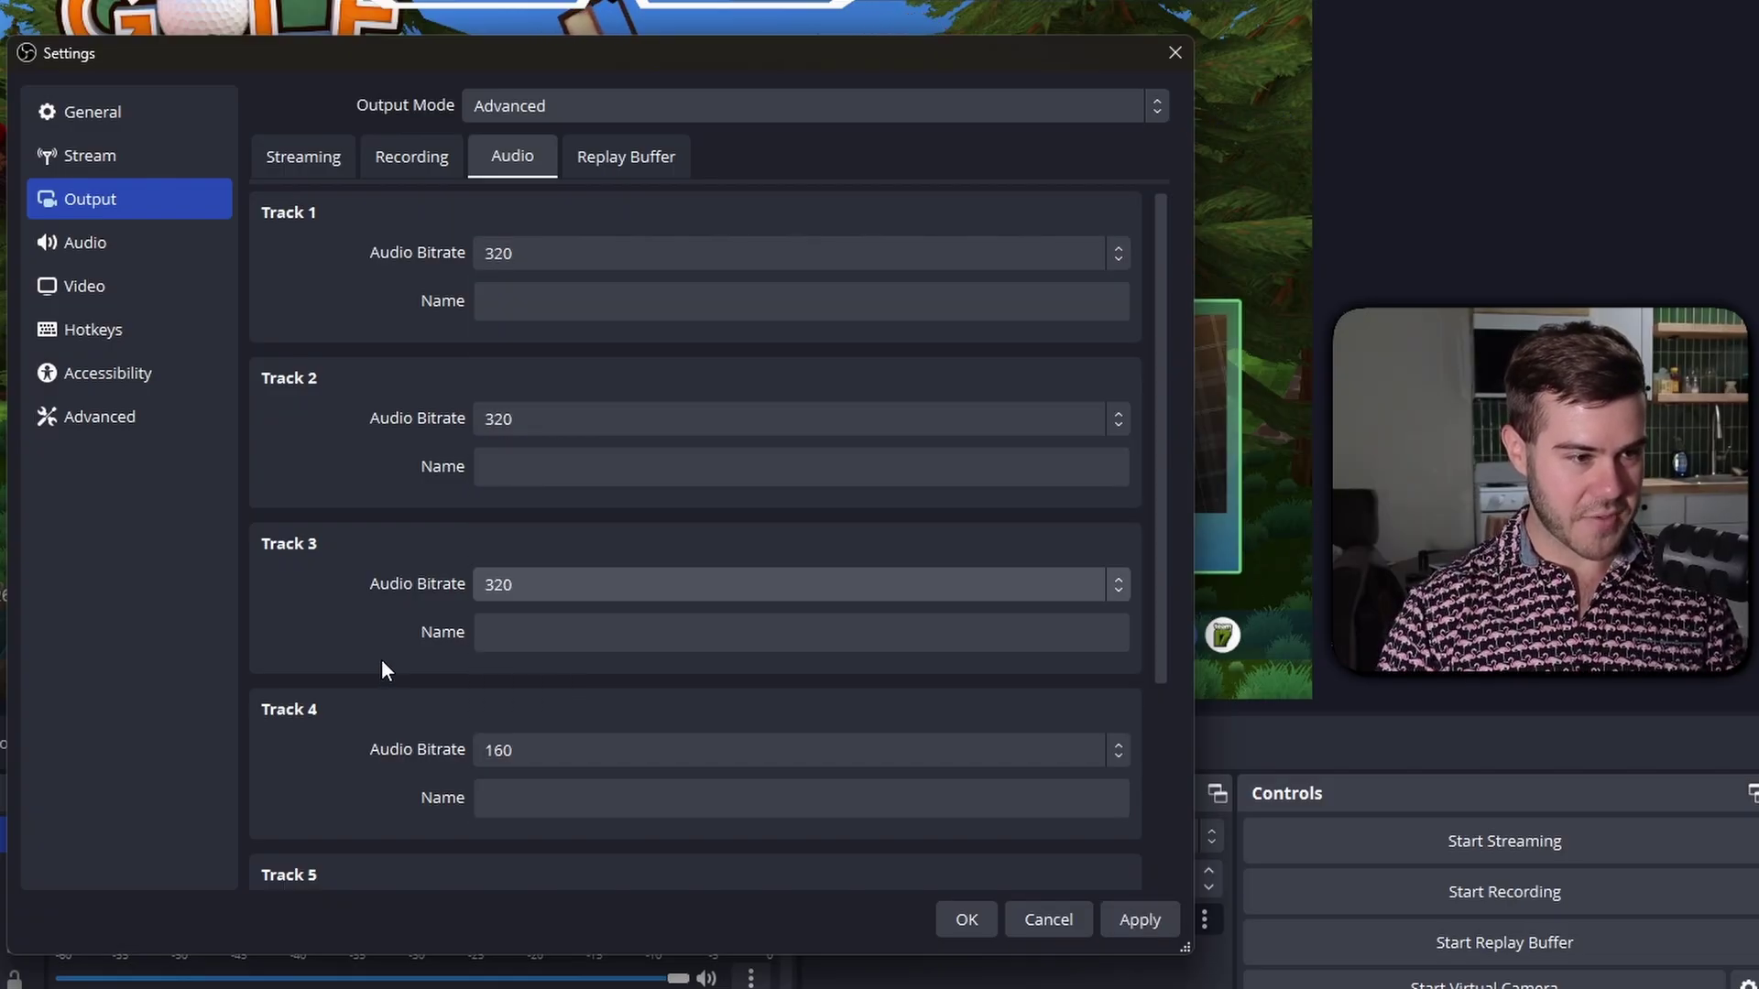
Step: Set tracks 4, 5 and 6 to 320 bitrate, apply, and save and close the settings
scroll(458, 587, "down", 2)
left_click(526, 530)
left_click(517, 758)
scroll(392, 546, "down", 1)
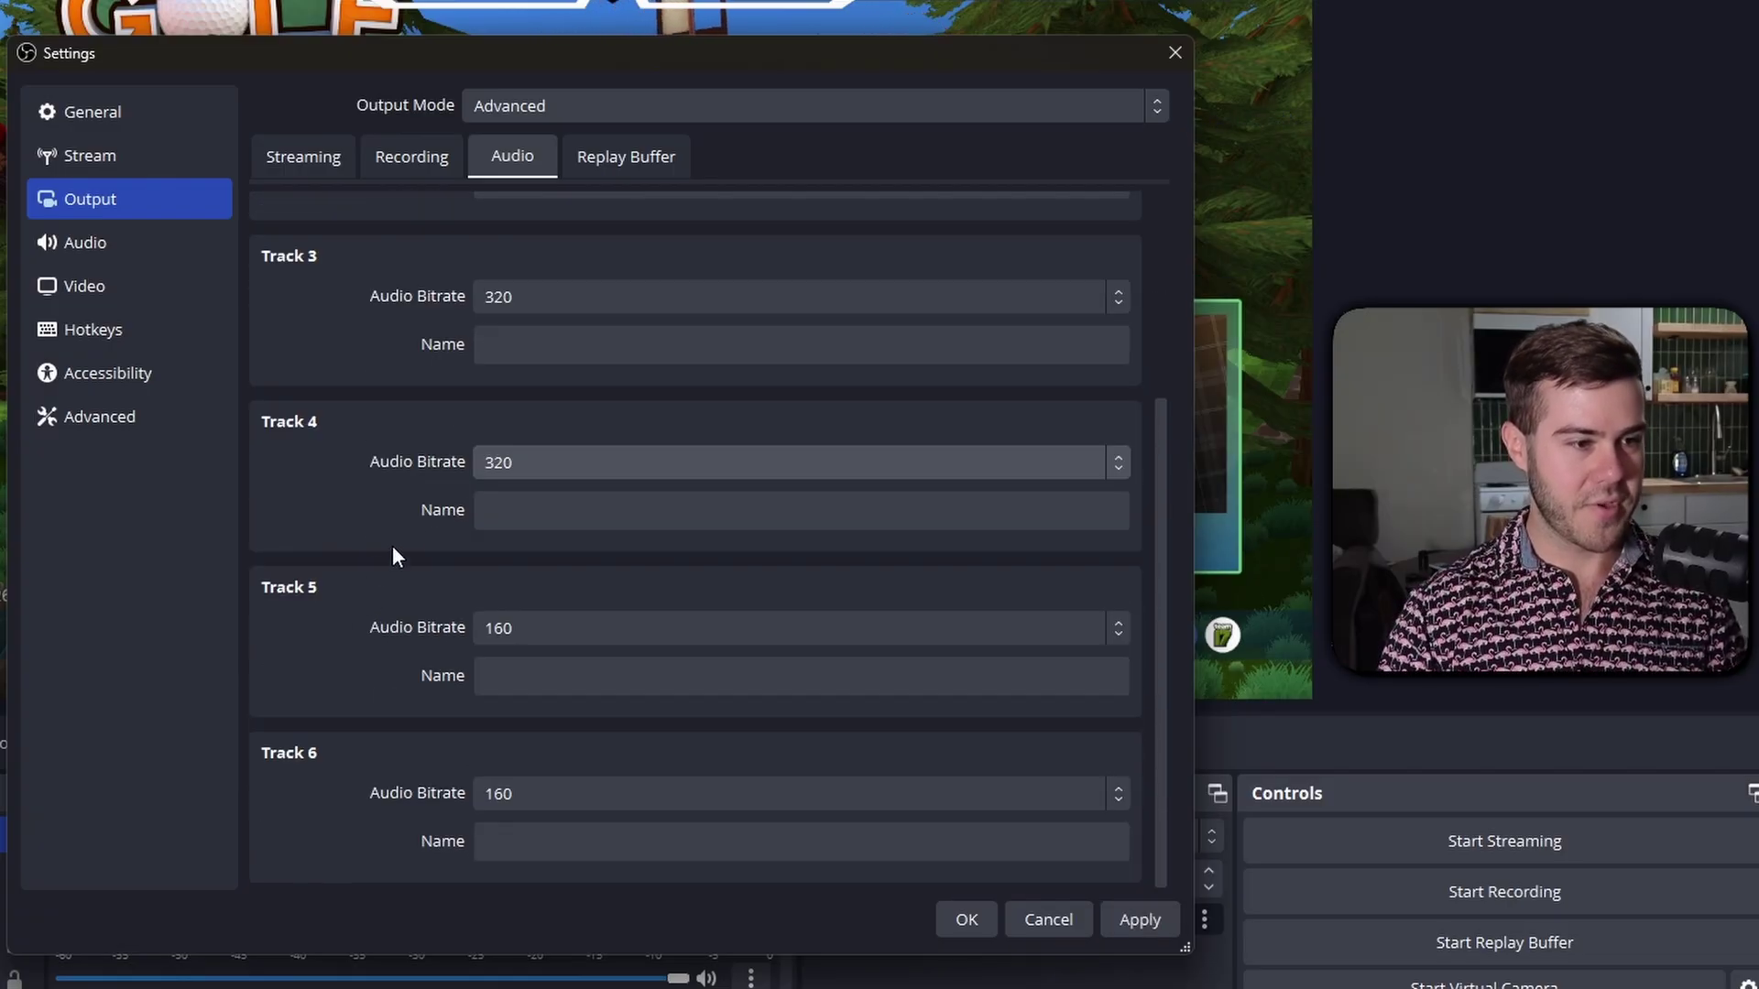
left_click(550, 628)
left_click(558, 854)
left_click(541, 793)
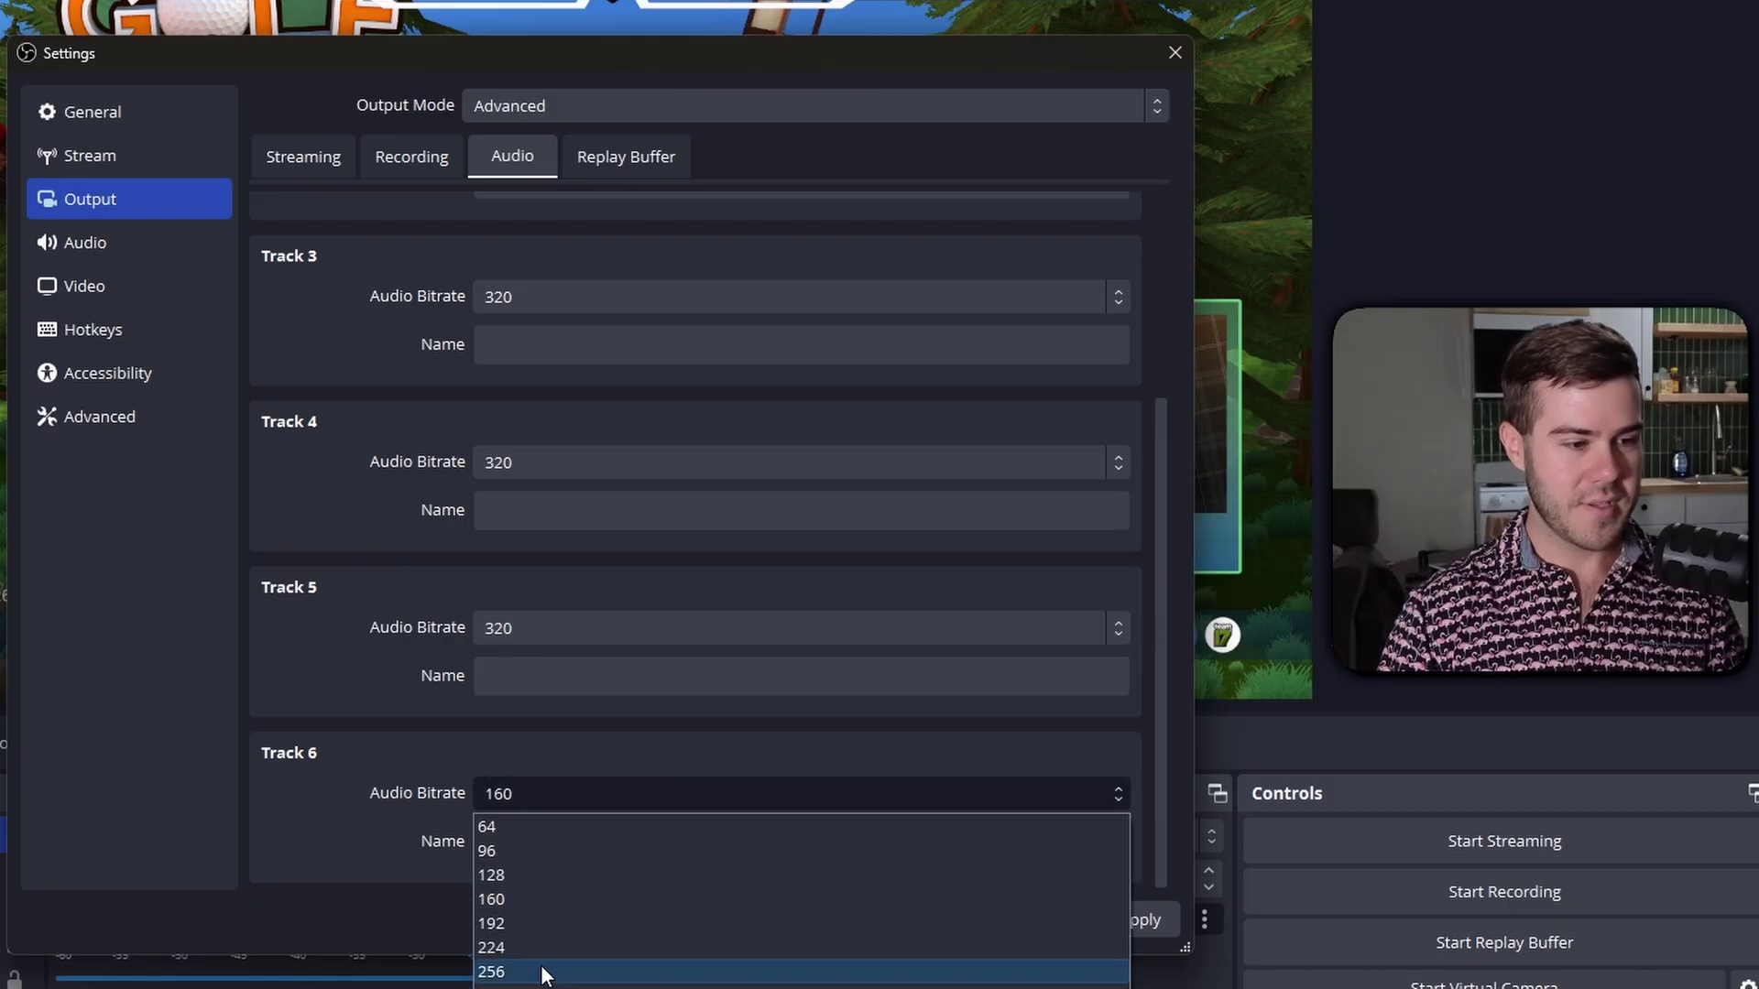
left_click(543, 977)
left_click(1136, 919)
scroll(788, 421, "up", 2)
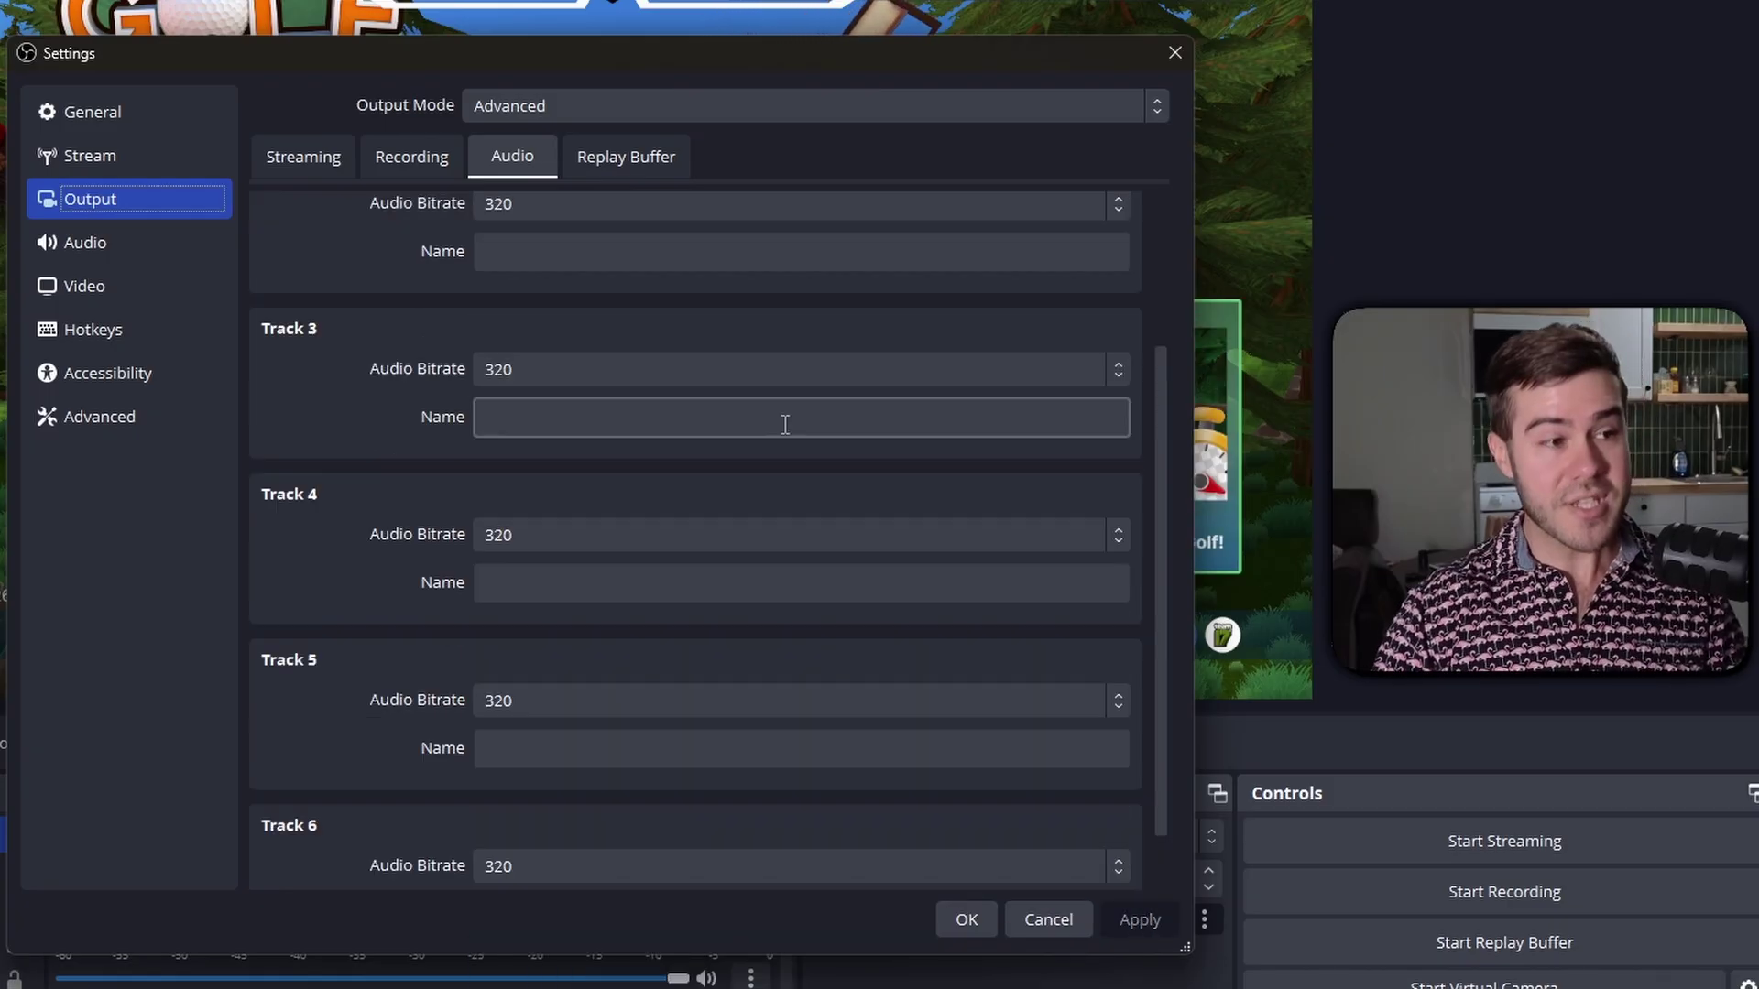
left_click(303, 156)
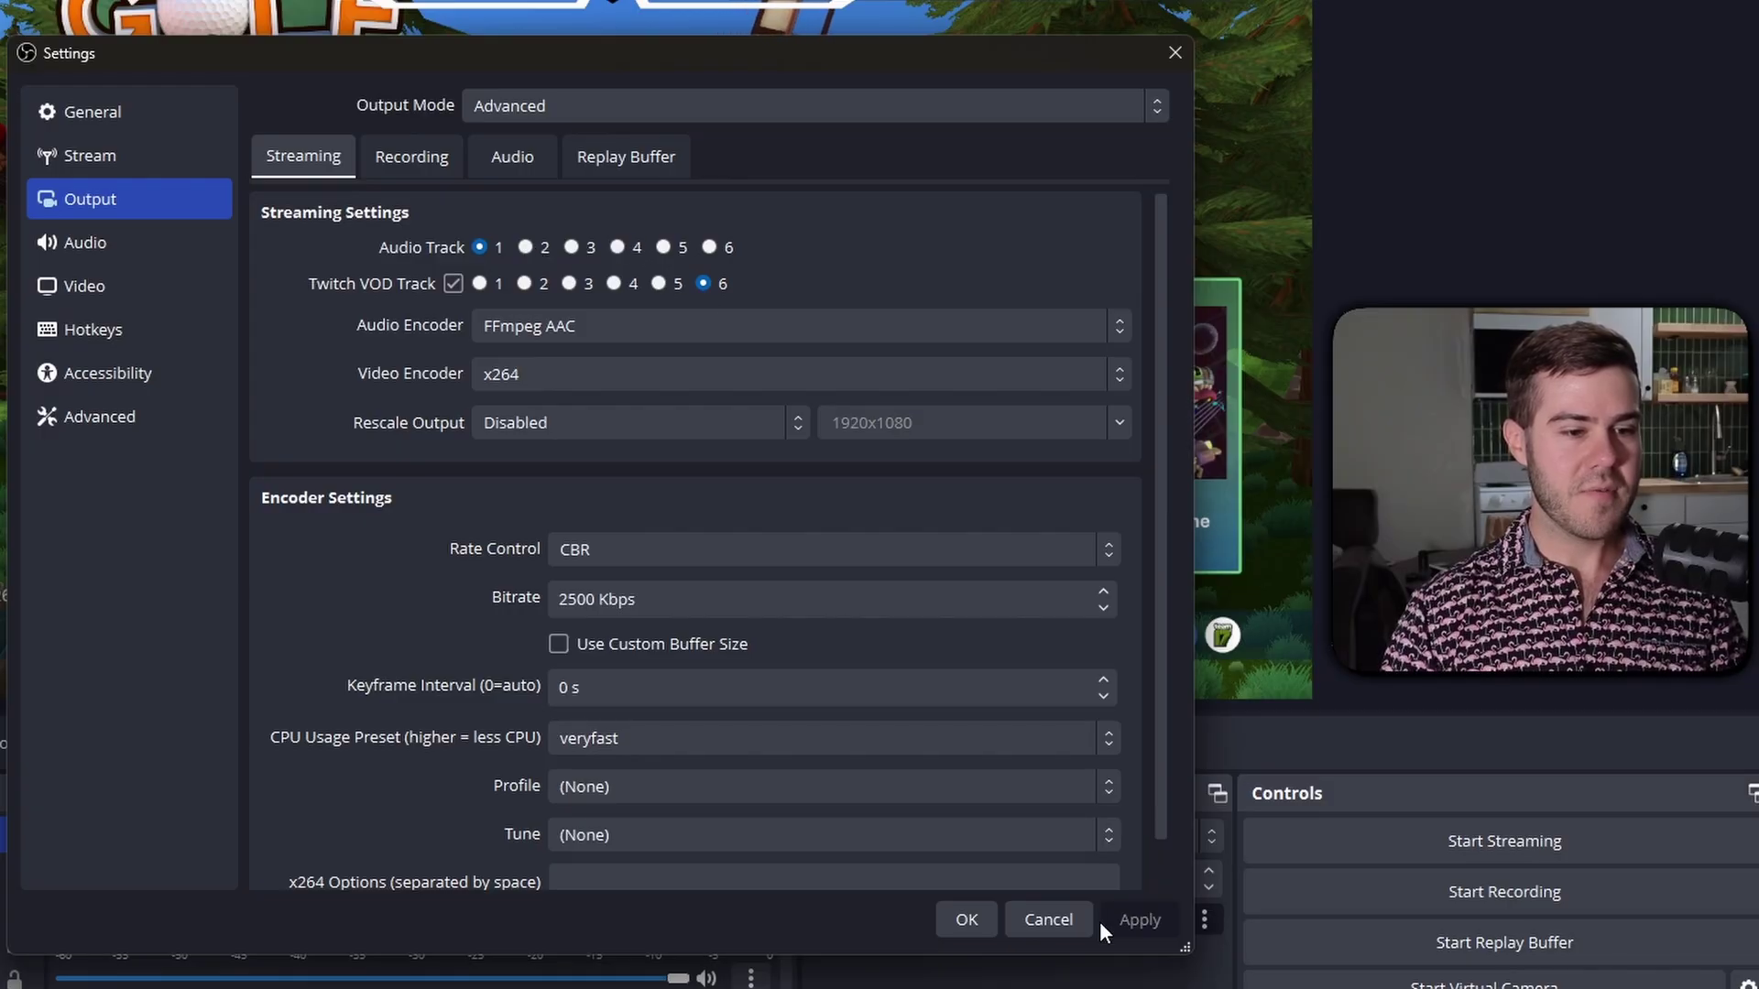
left_click(973, 919)
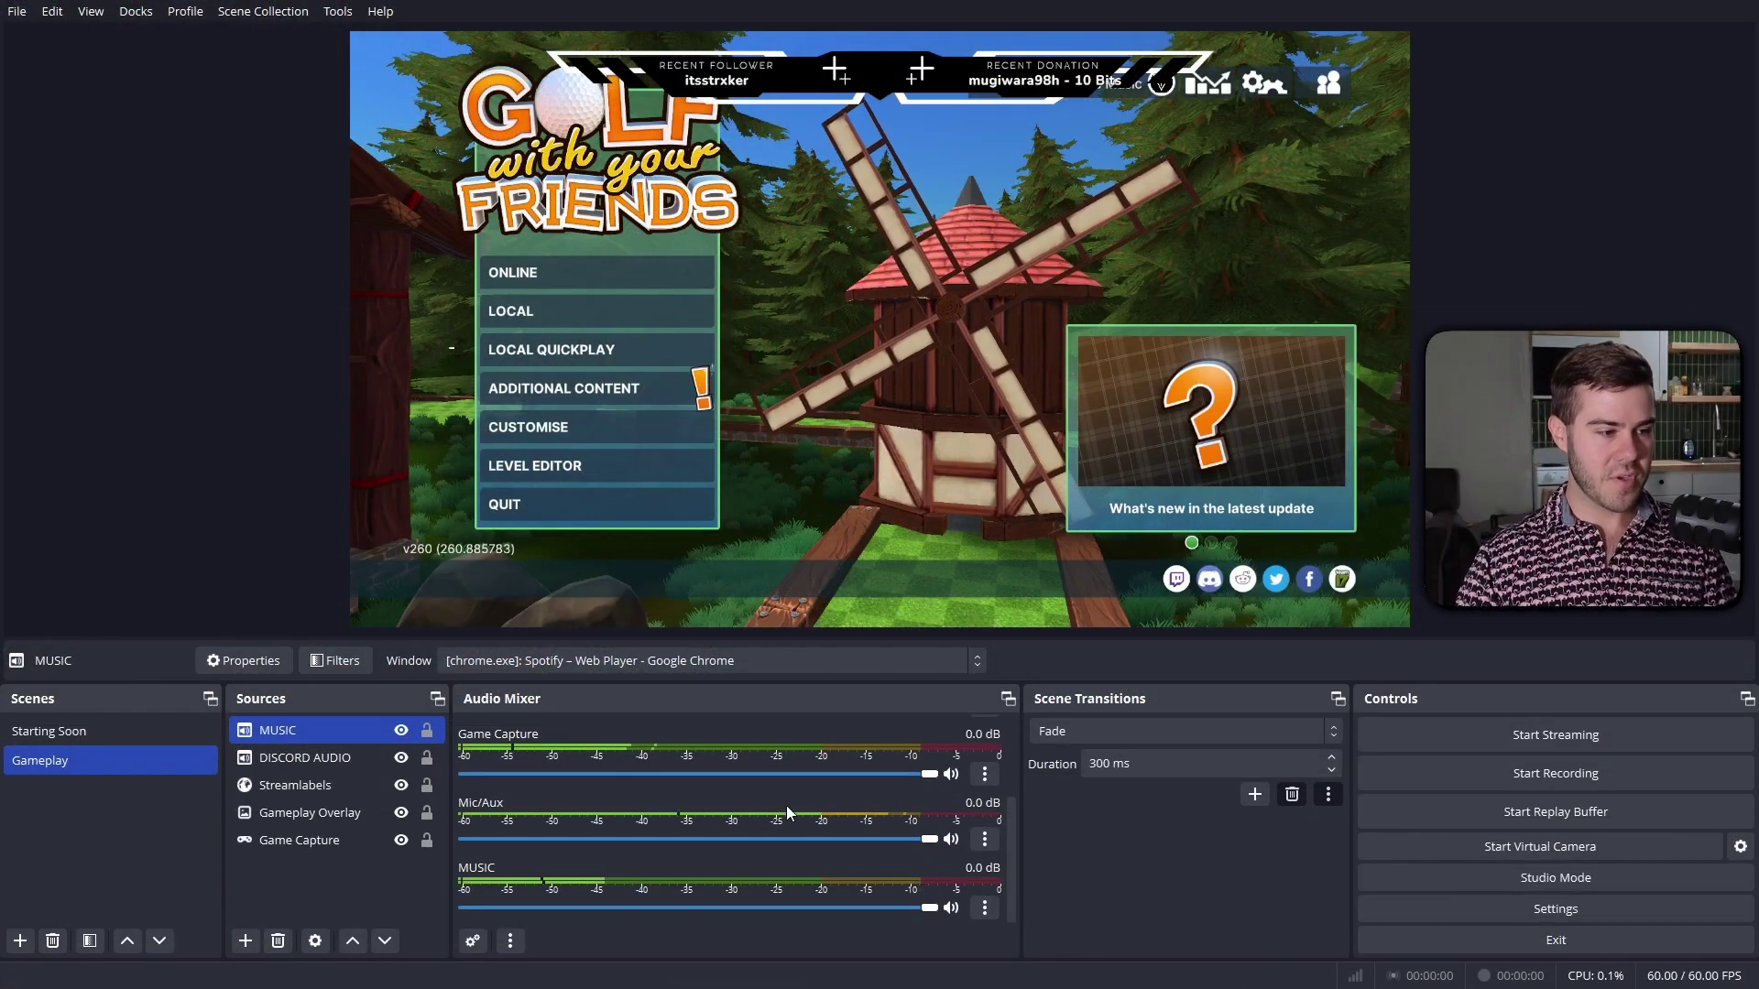
Step: In Advanced Audio Properties, take Desktop Audio off tracks 1 through 6
scroll(623, 767, "up", 2)
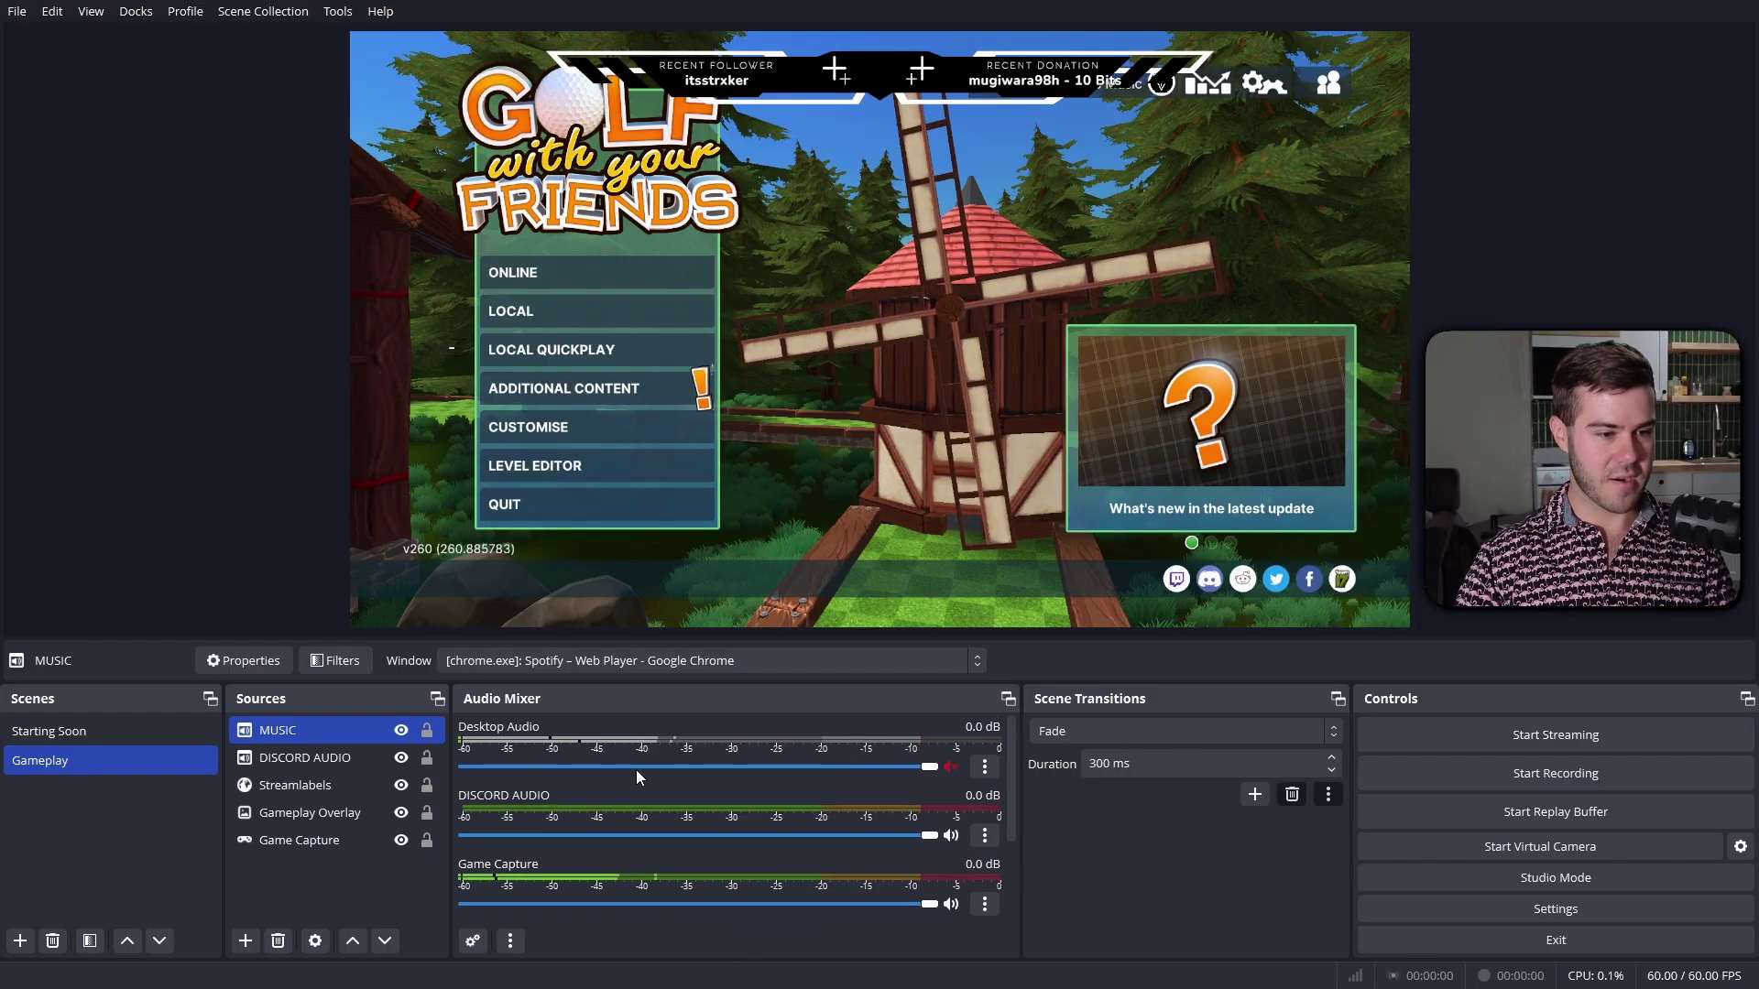
left_click(471, 942)
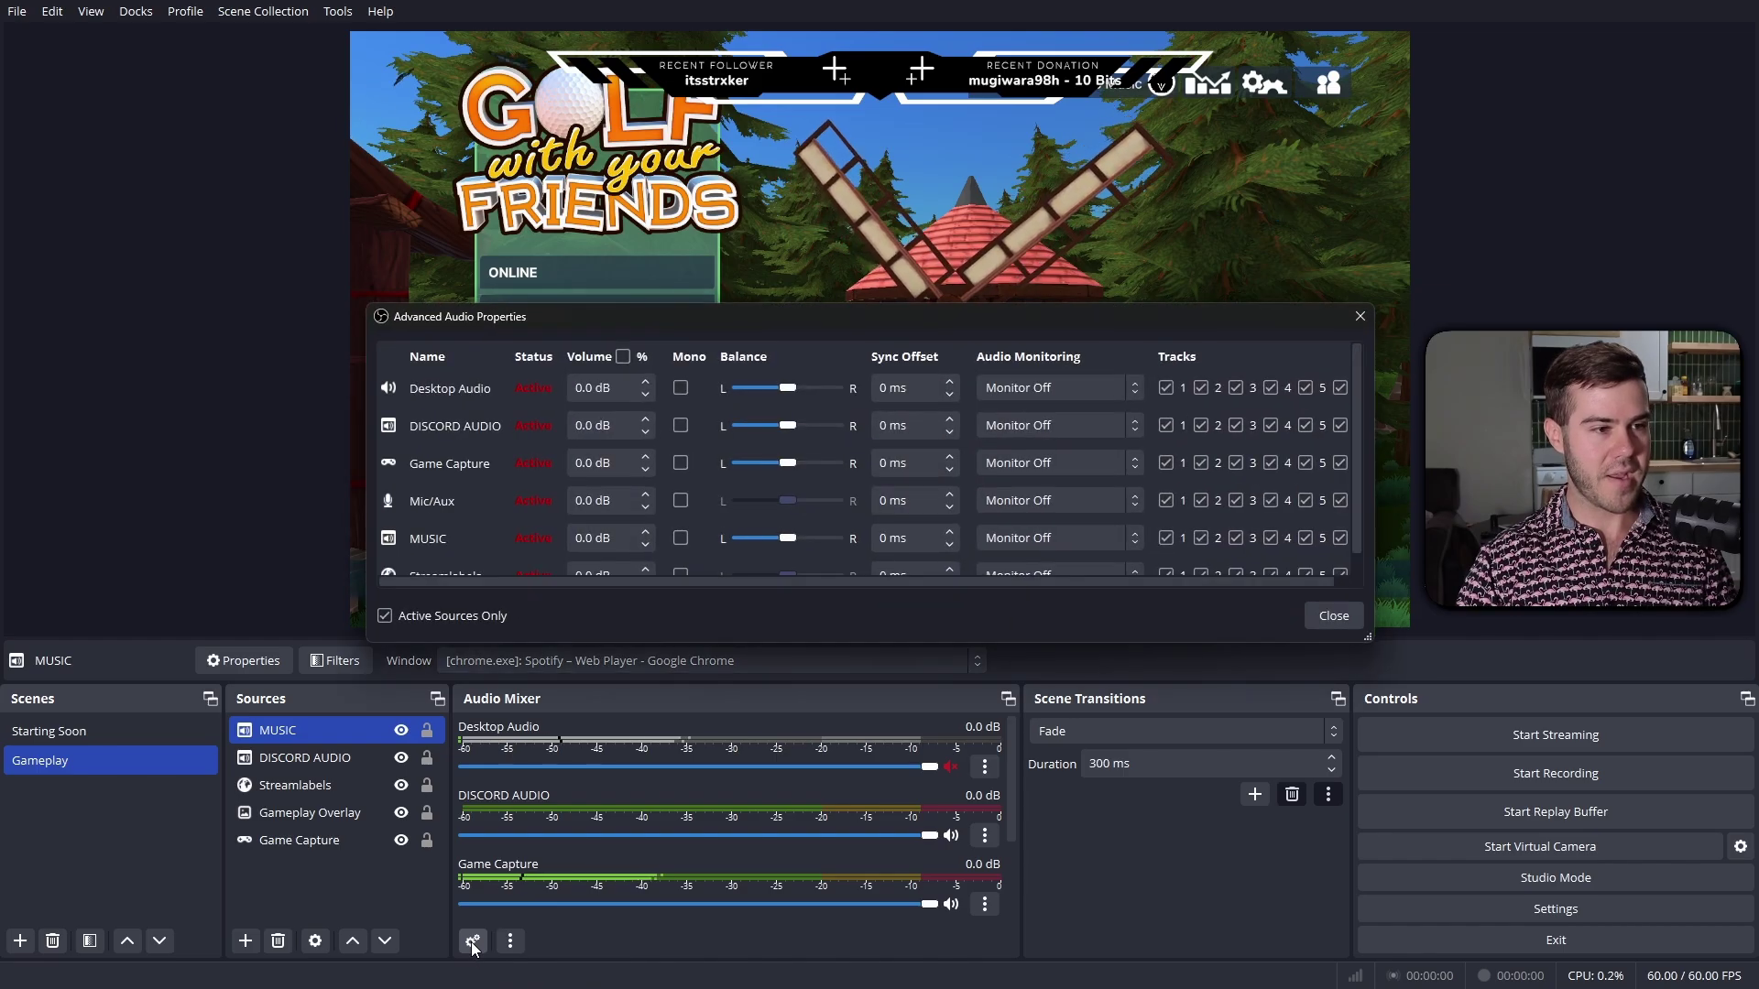
left_click_drag(833, 640, 834, 674)
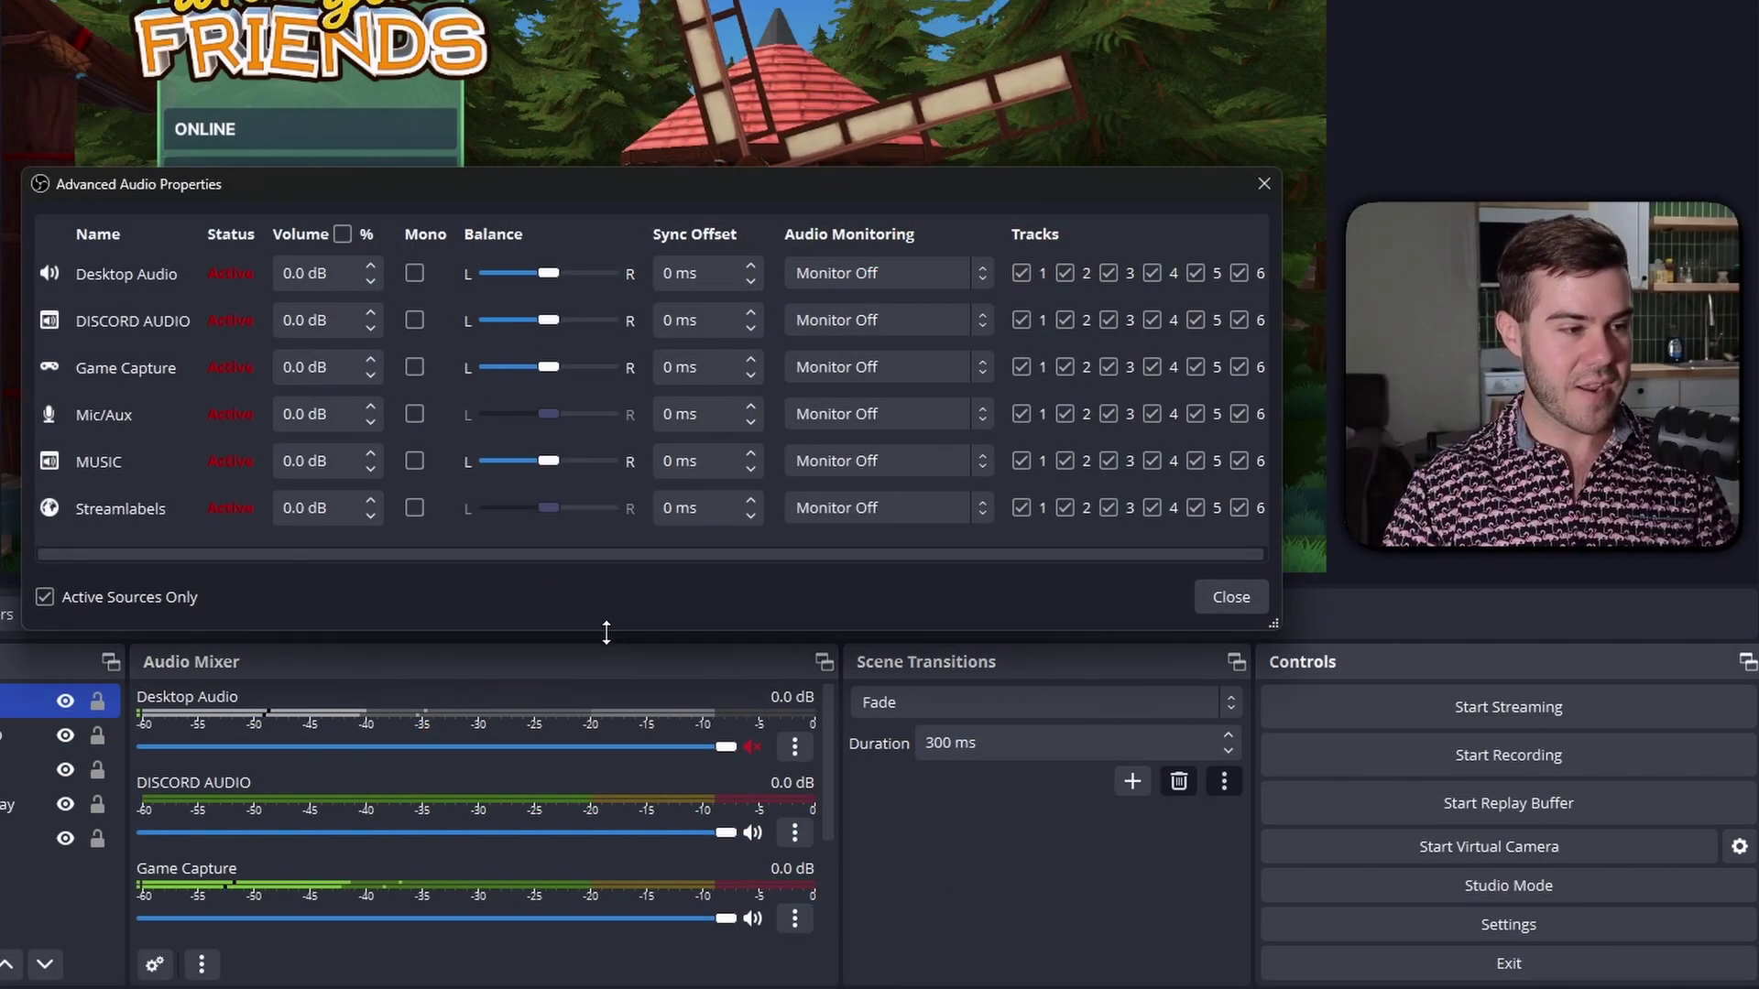
mouse_move(605, 632)
left_mouse_down()
mouse_move(605, 658)
mouse_move(612, 642)
left_mouse_up()
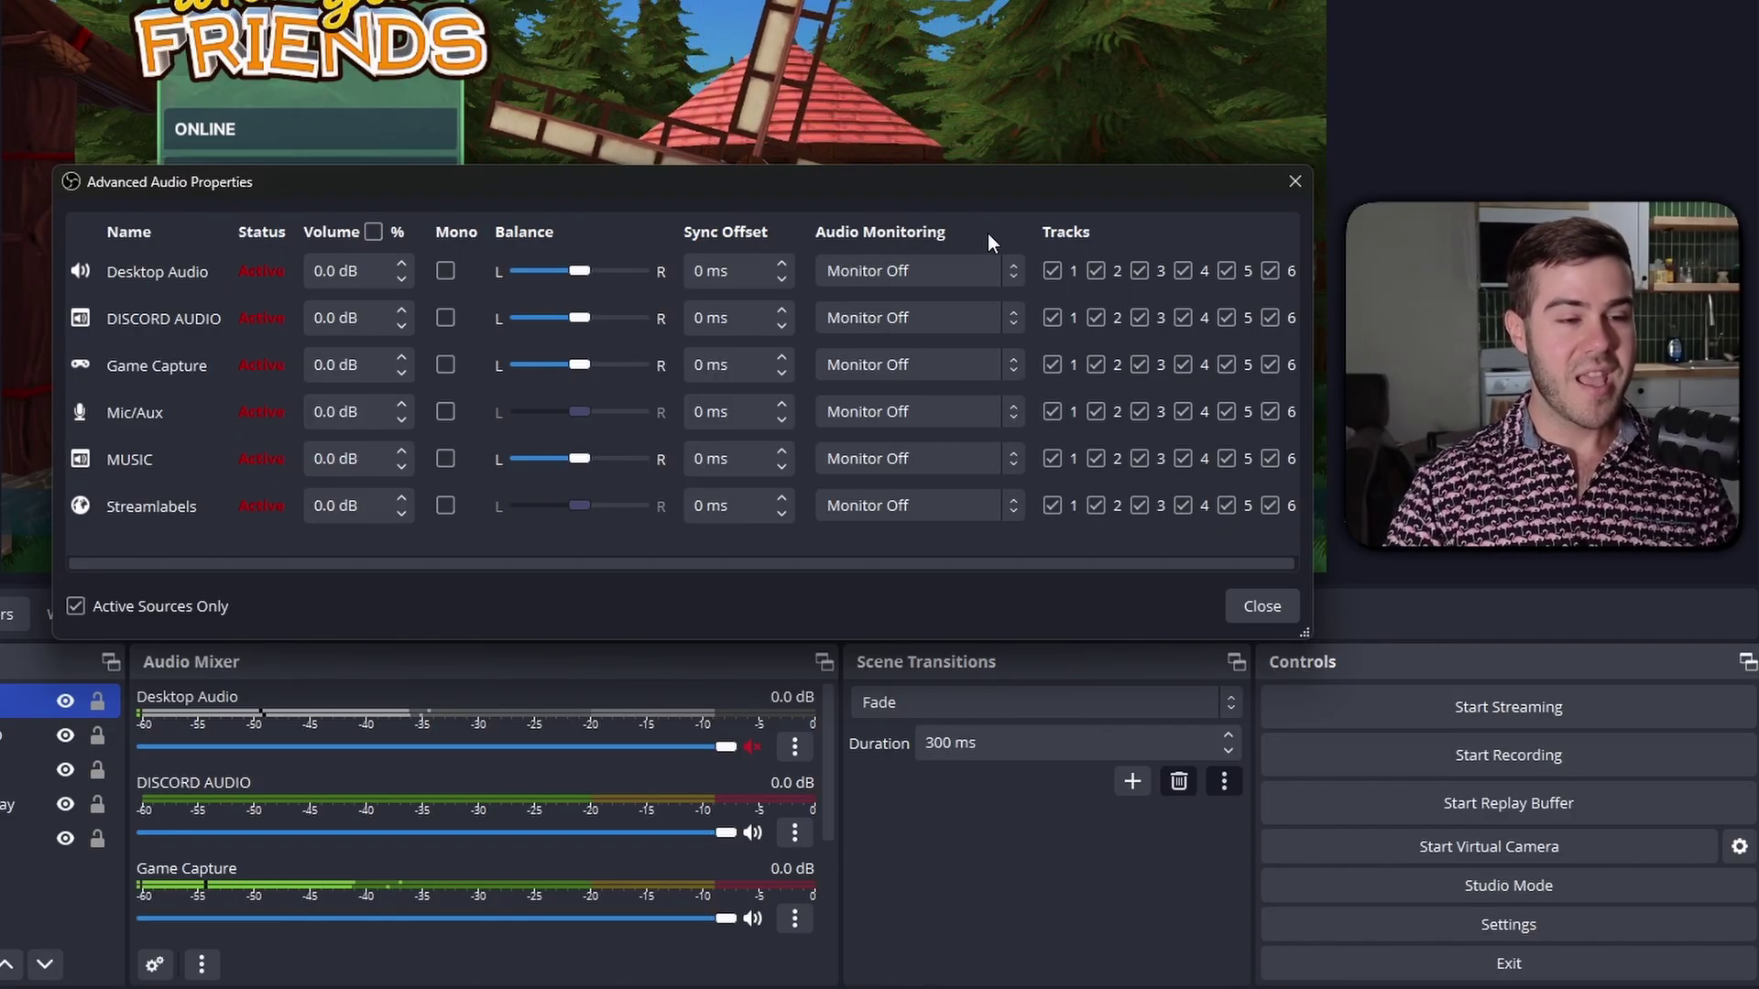
left_click(1053, 273)
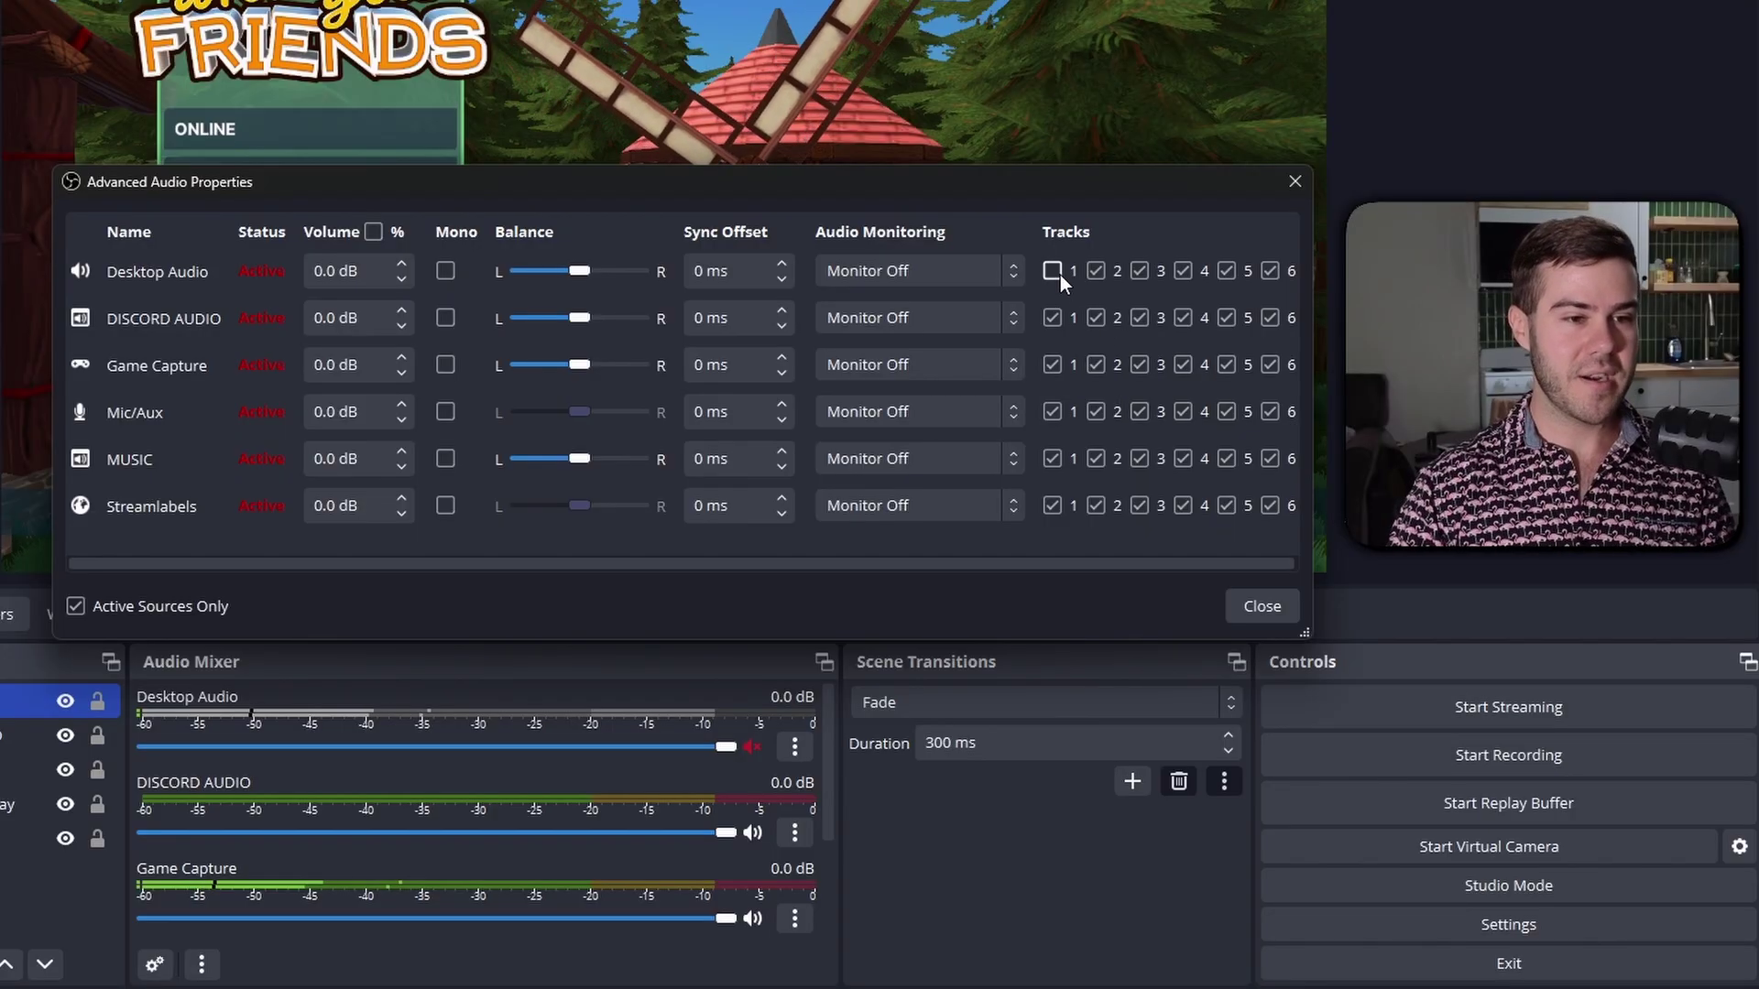
left_click(1095, 271)
left_click(1138, 271)
left_click(1183, 271)
left_click(1226, 271)
left_click(1270, 271)
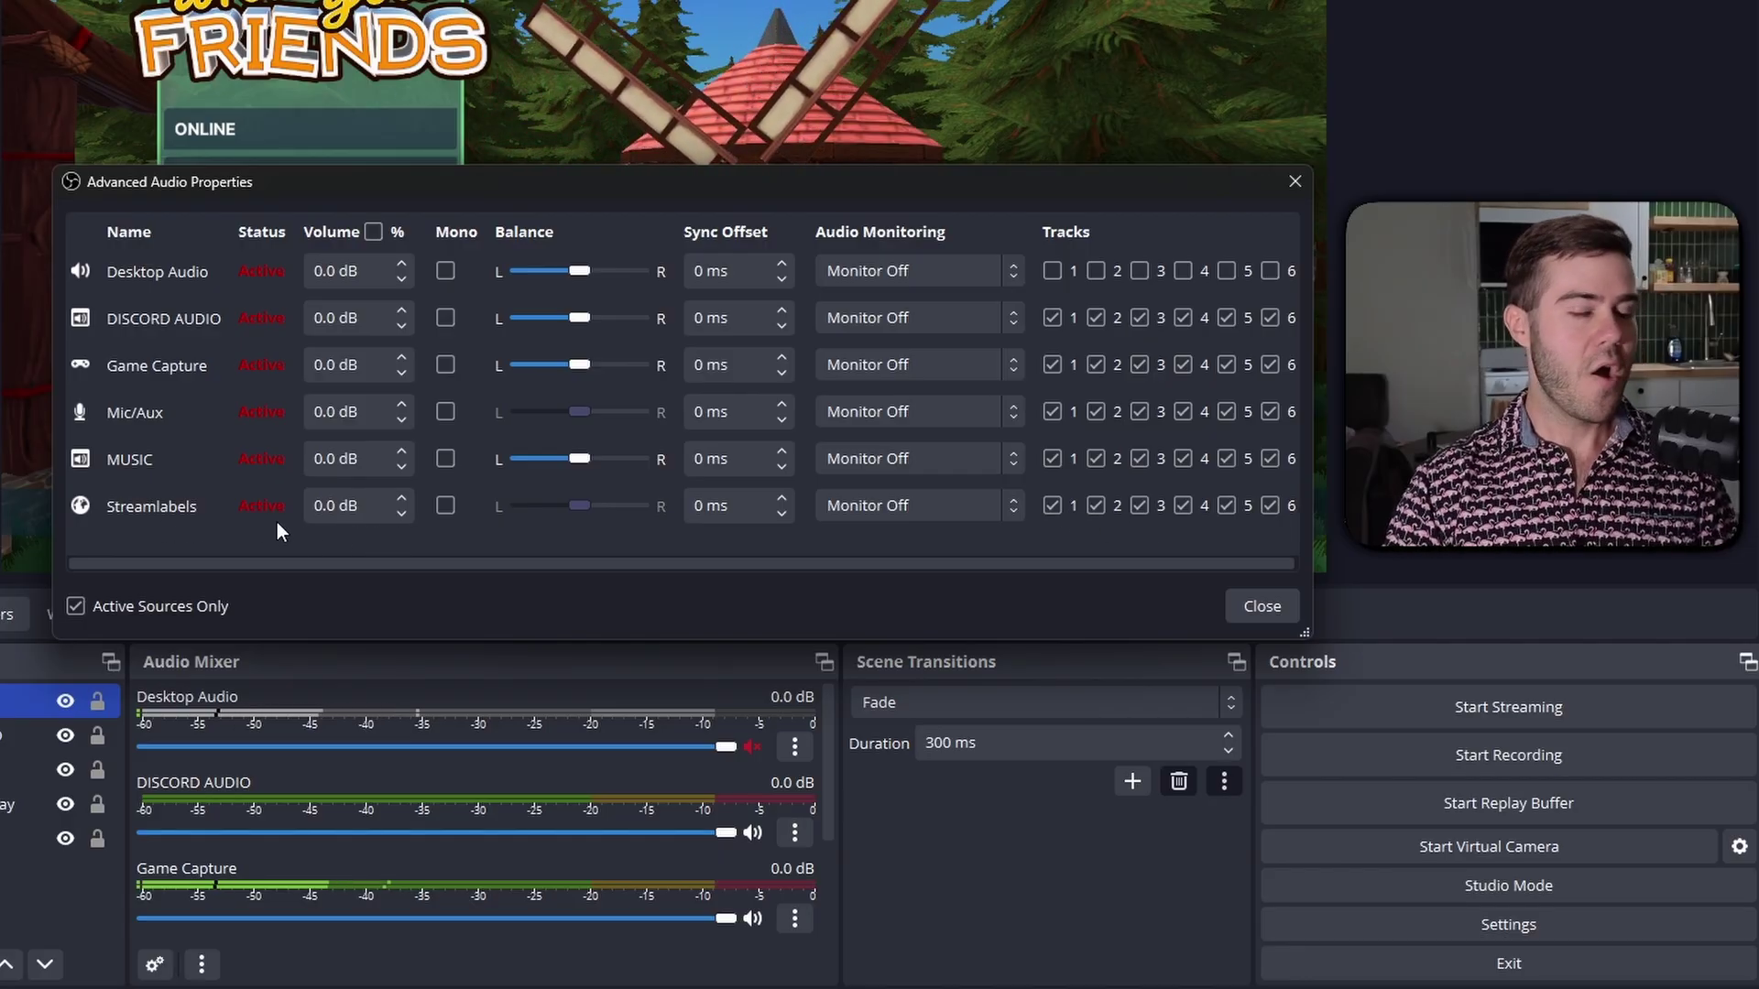
Step: Take Streamlabels off tracks 1 through 6, close the dialog and reopen Settings
left_click(1051, 506)
left_click(1095, 506)
left_click(1138, 506)
left_click(1183, 506)
left_click(1226, 505)
left_click(1270, 506)
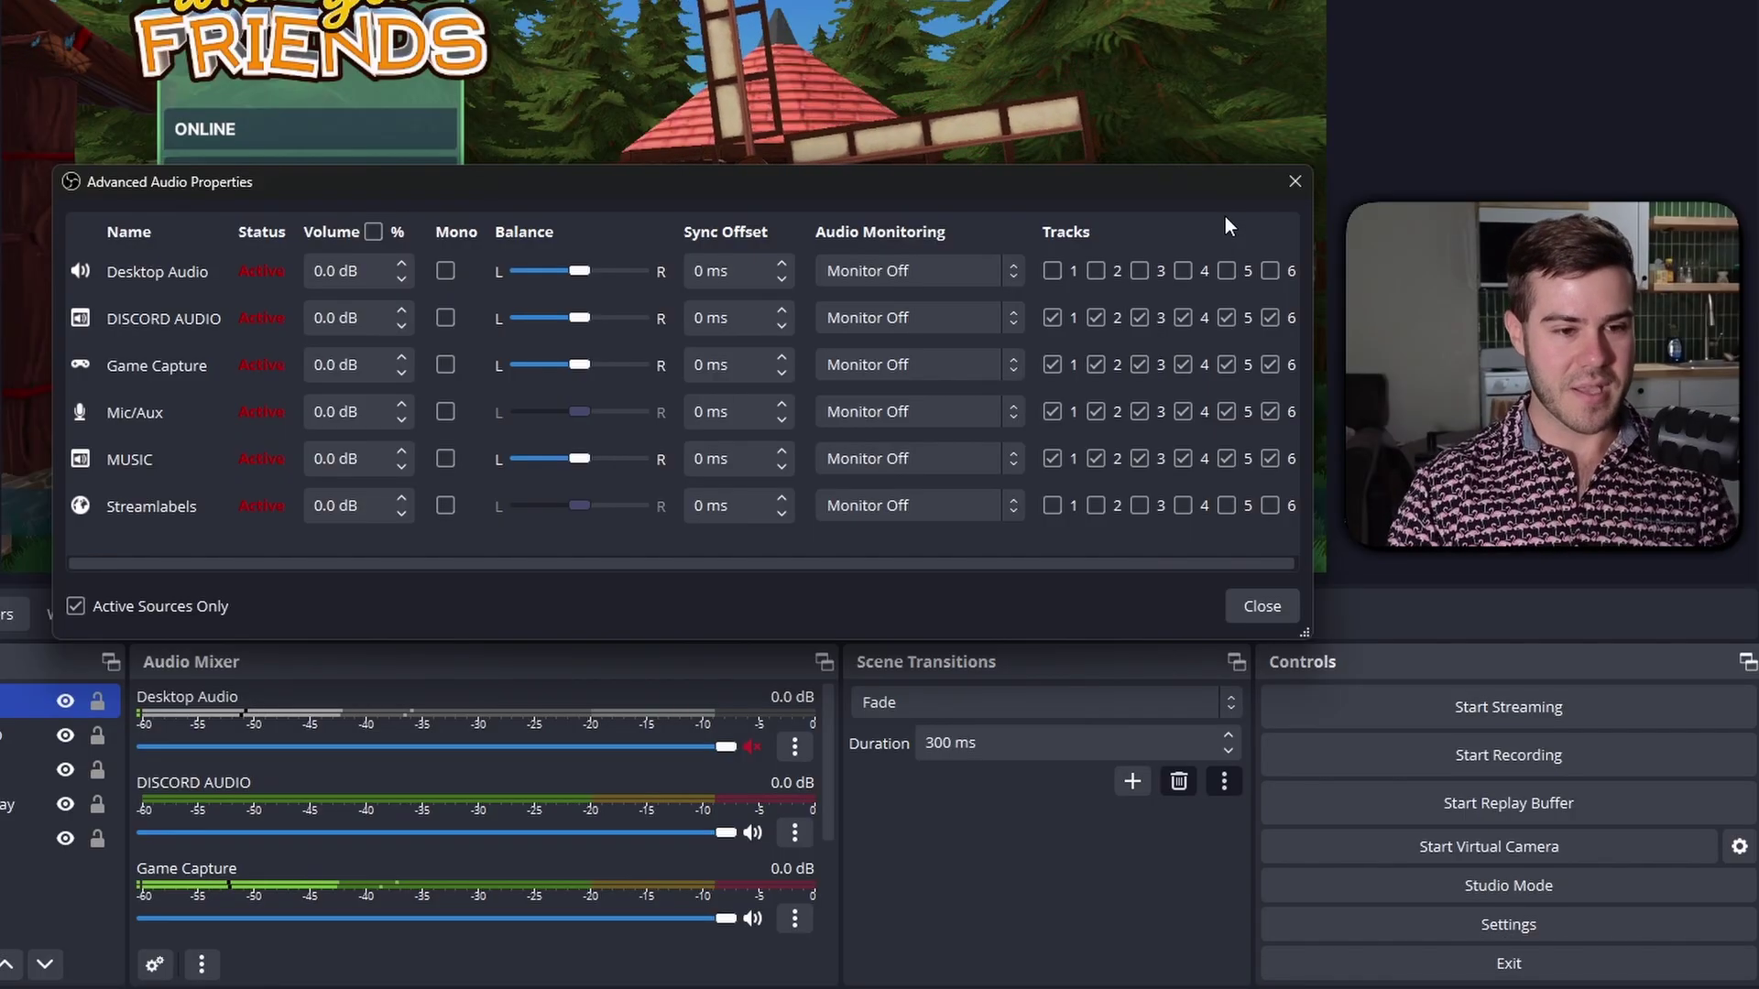
left_click(1279, 606)
left_click(1499, 929)
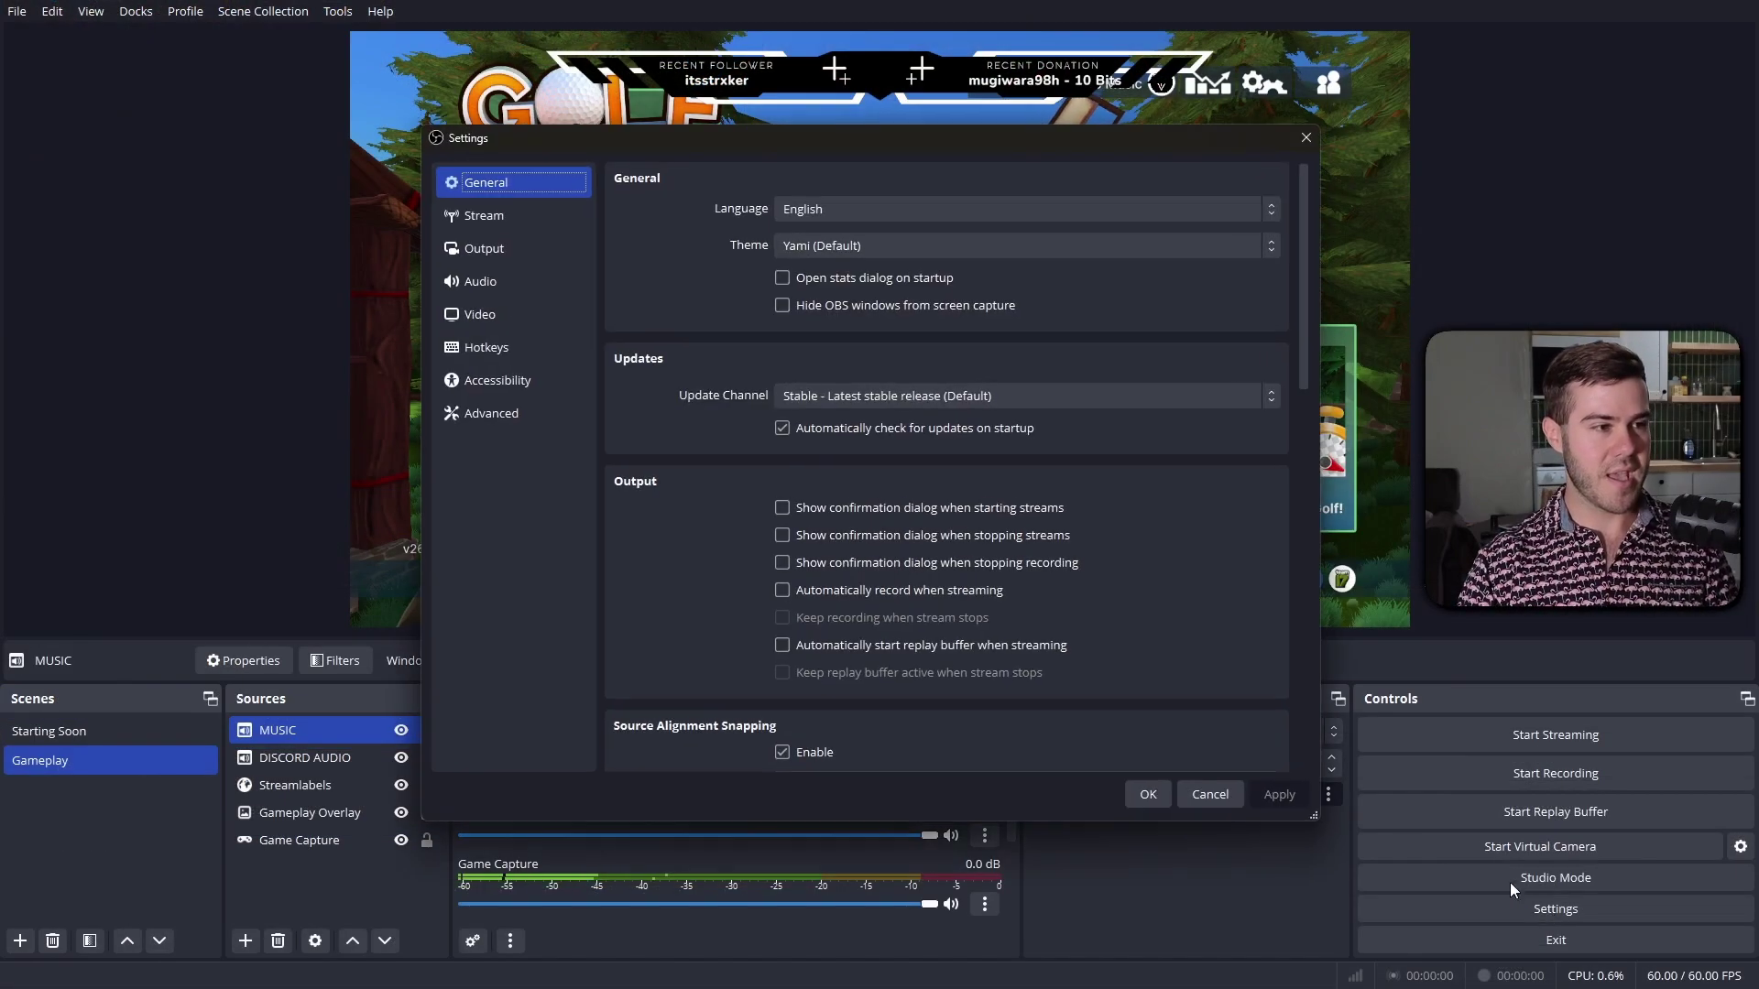
Step: In Output > Recording, untick audio track 1, tick tracks 2, 3, 4 and 5, and save
left_click(499, 250)
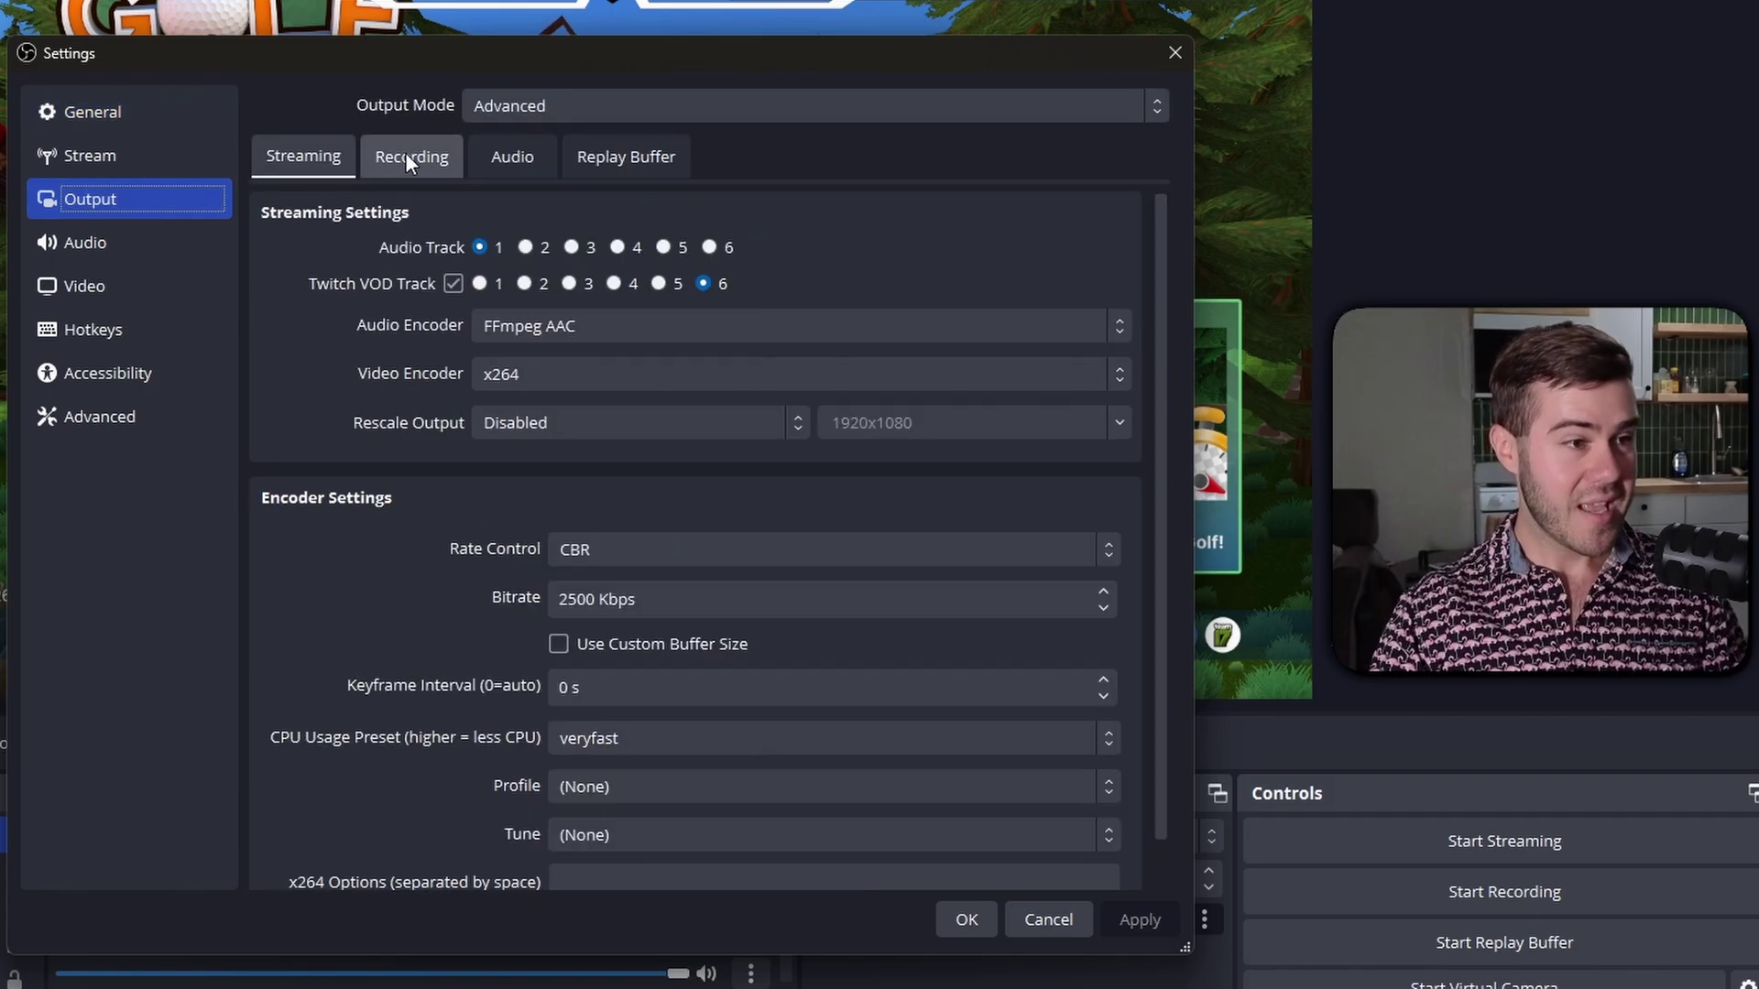
left_click(405, 157)
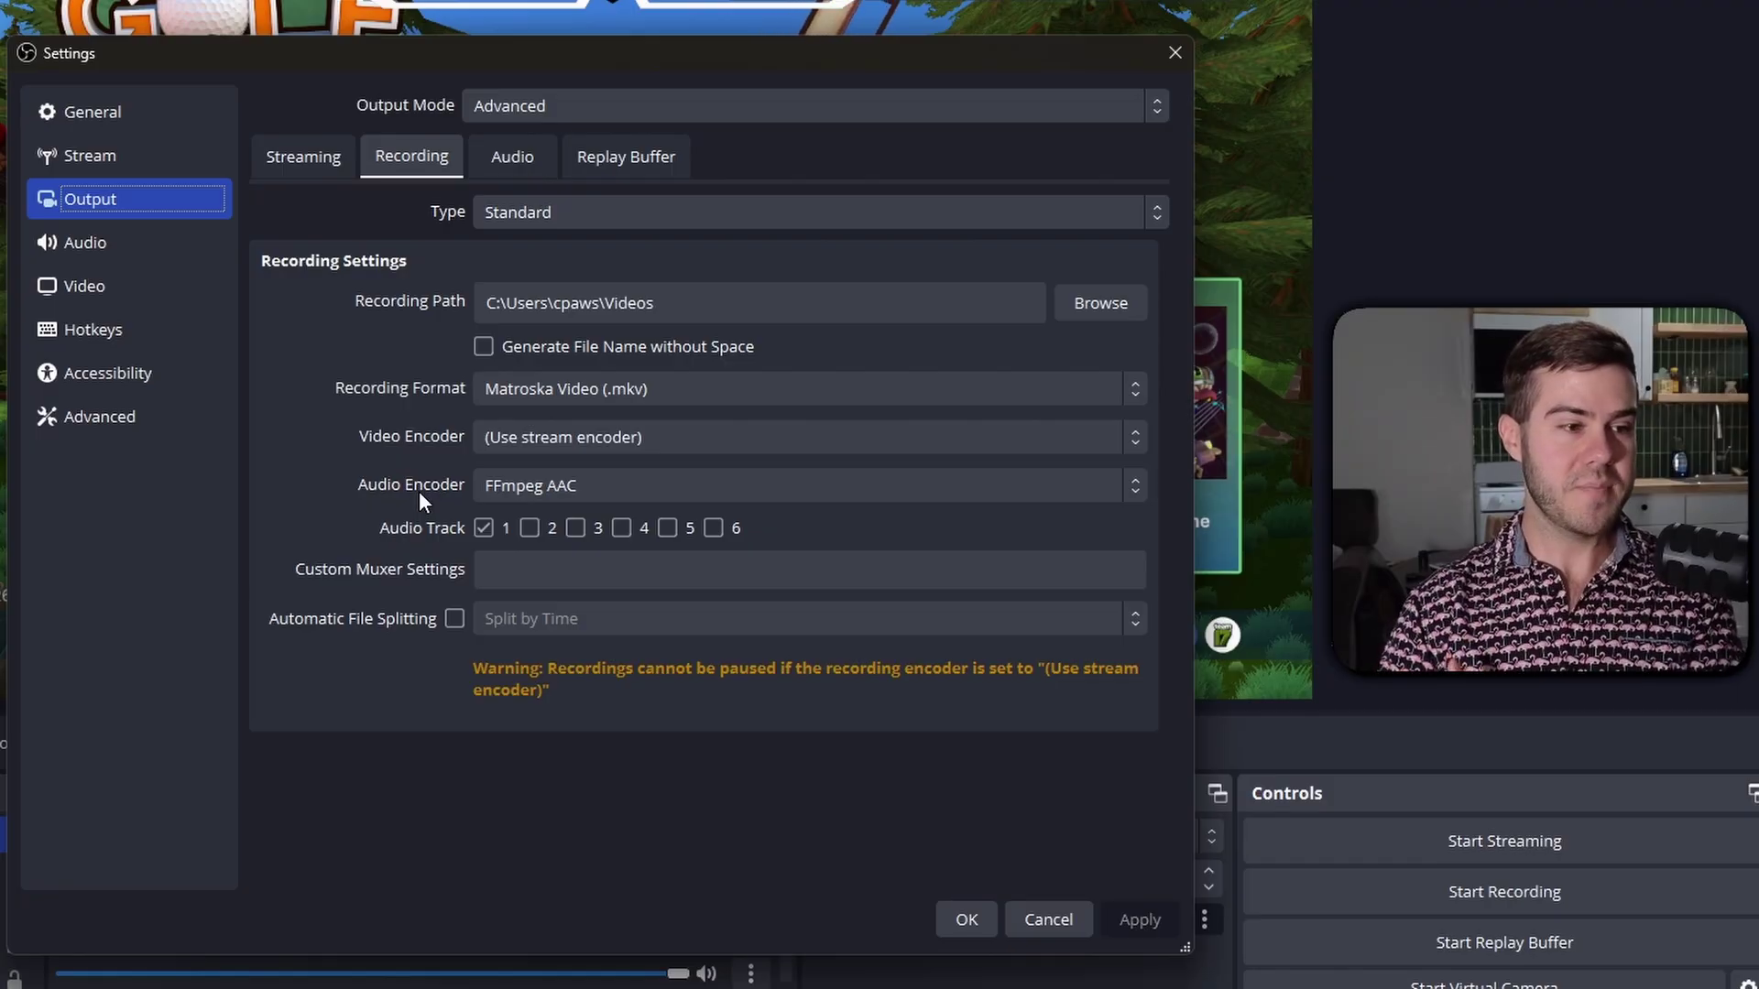
left_click(481, 532)
left_click(530, 528)
left_click(575, 528)
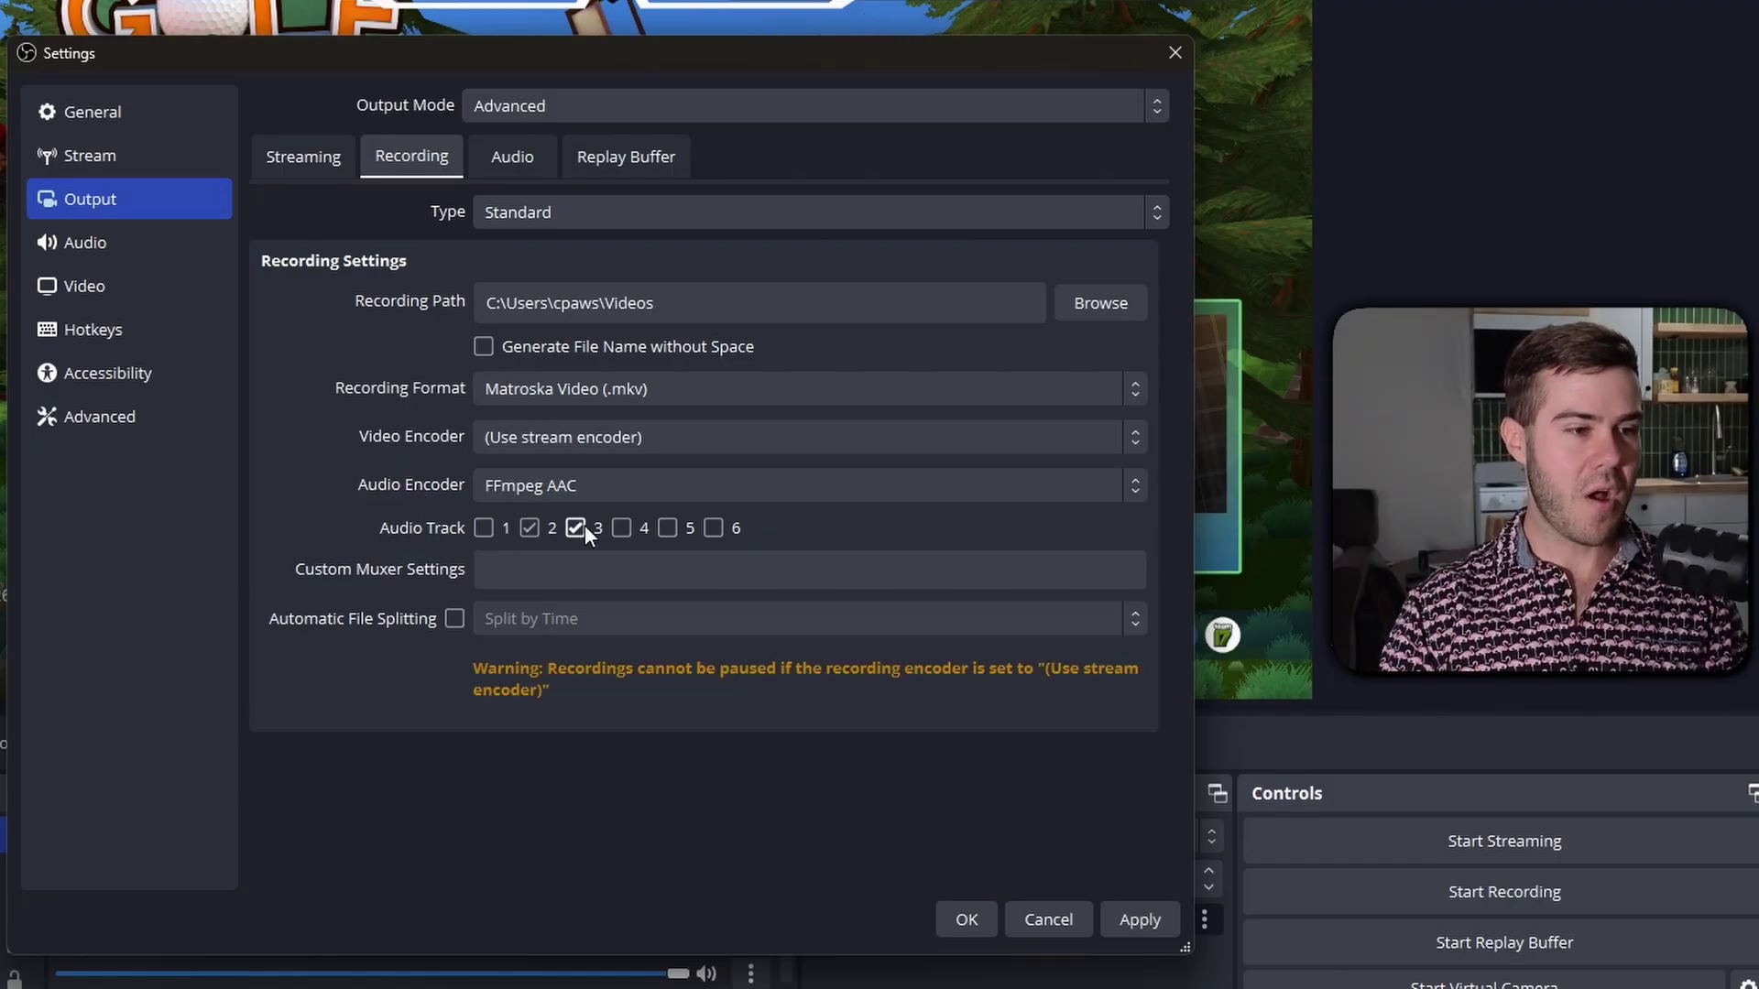
left_click(621, 528)
left_click(667, 528)
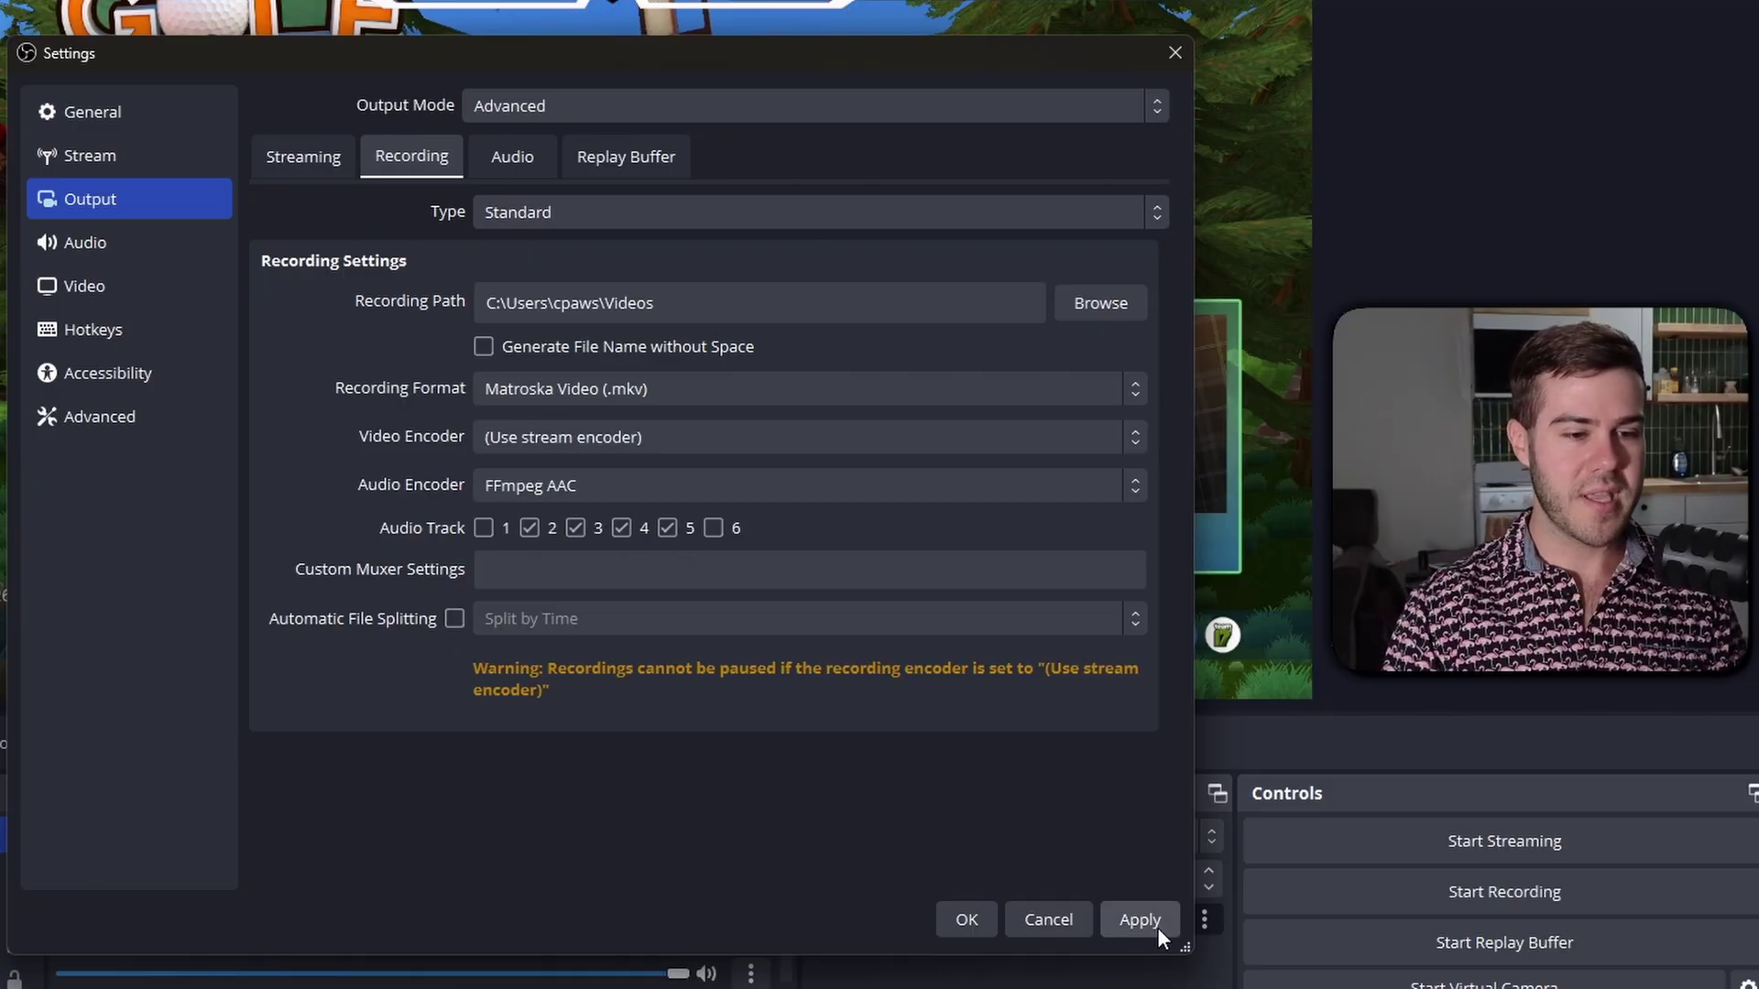
left_click(980, 922)
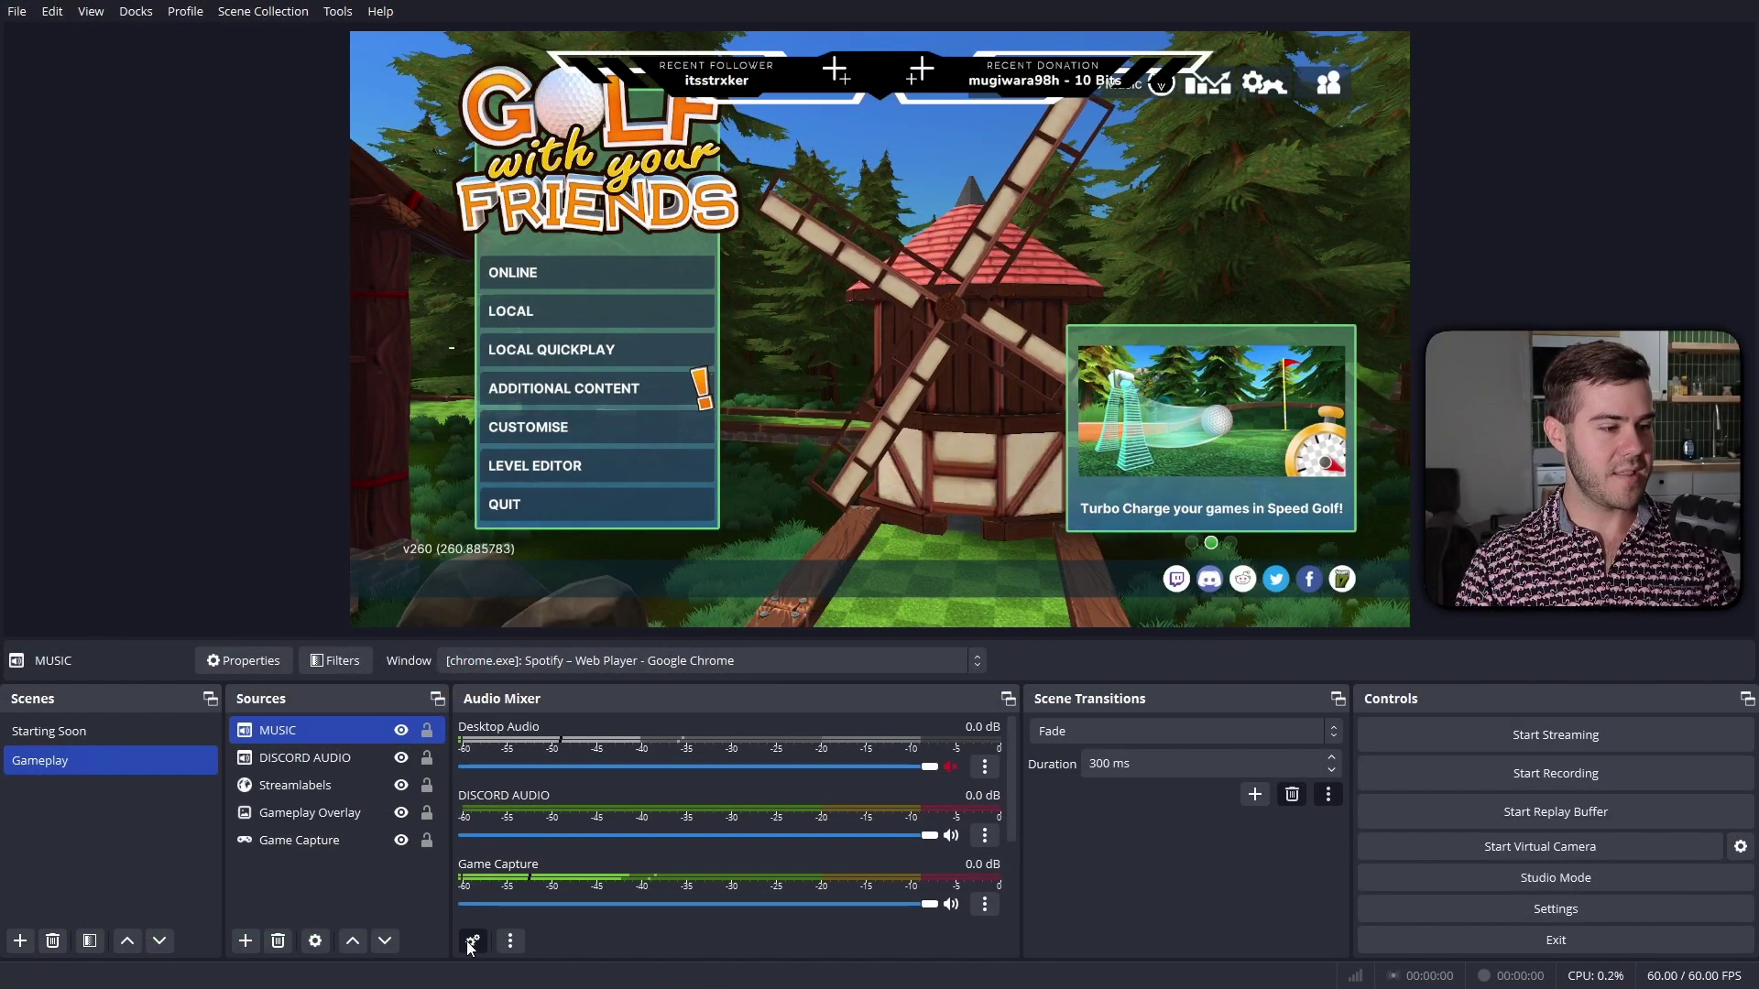
Step: In Advanced Audio Properties, remove DISCORD AUDIO, Mic/Aux and MUSIC from track 2
left_click(473, 942)
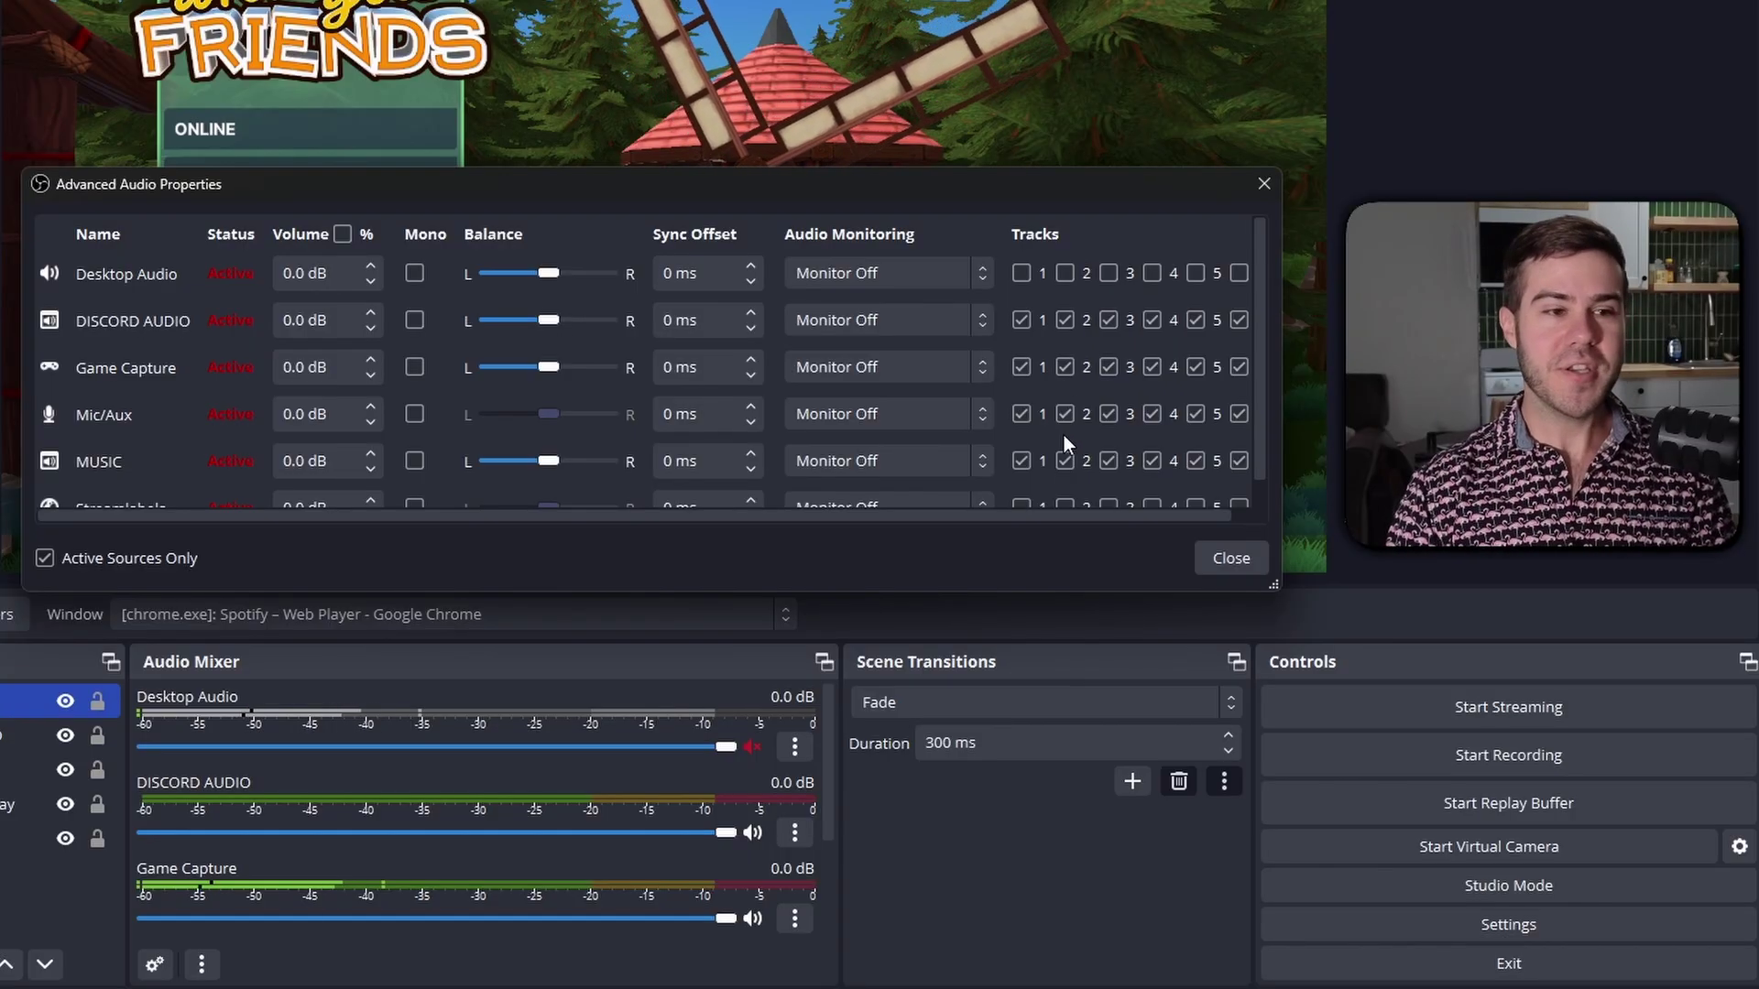
scroll(1064, 436, "down", 1)
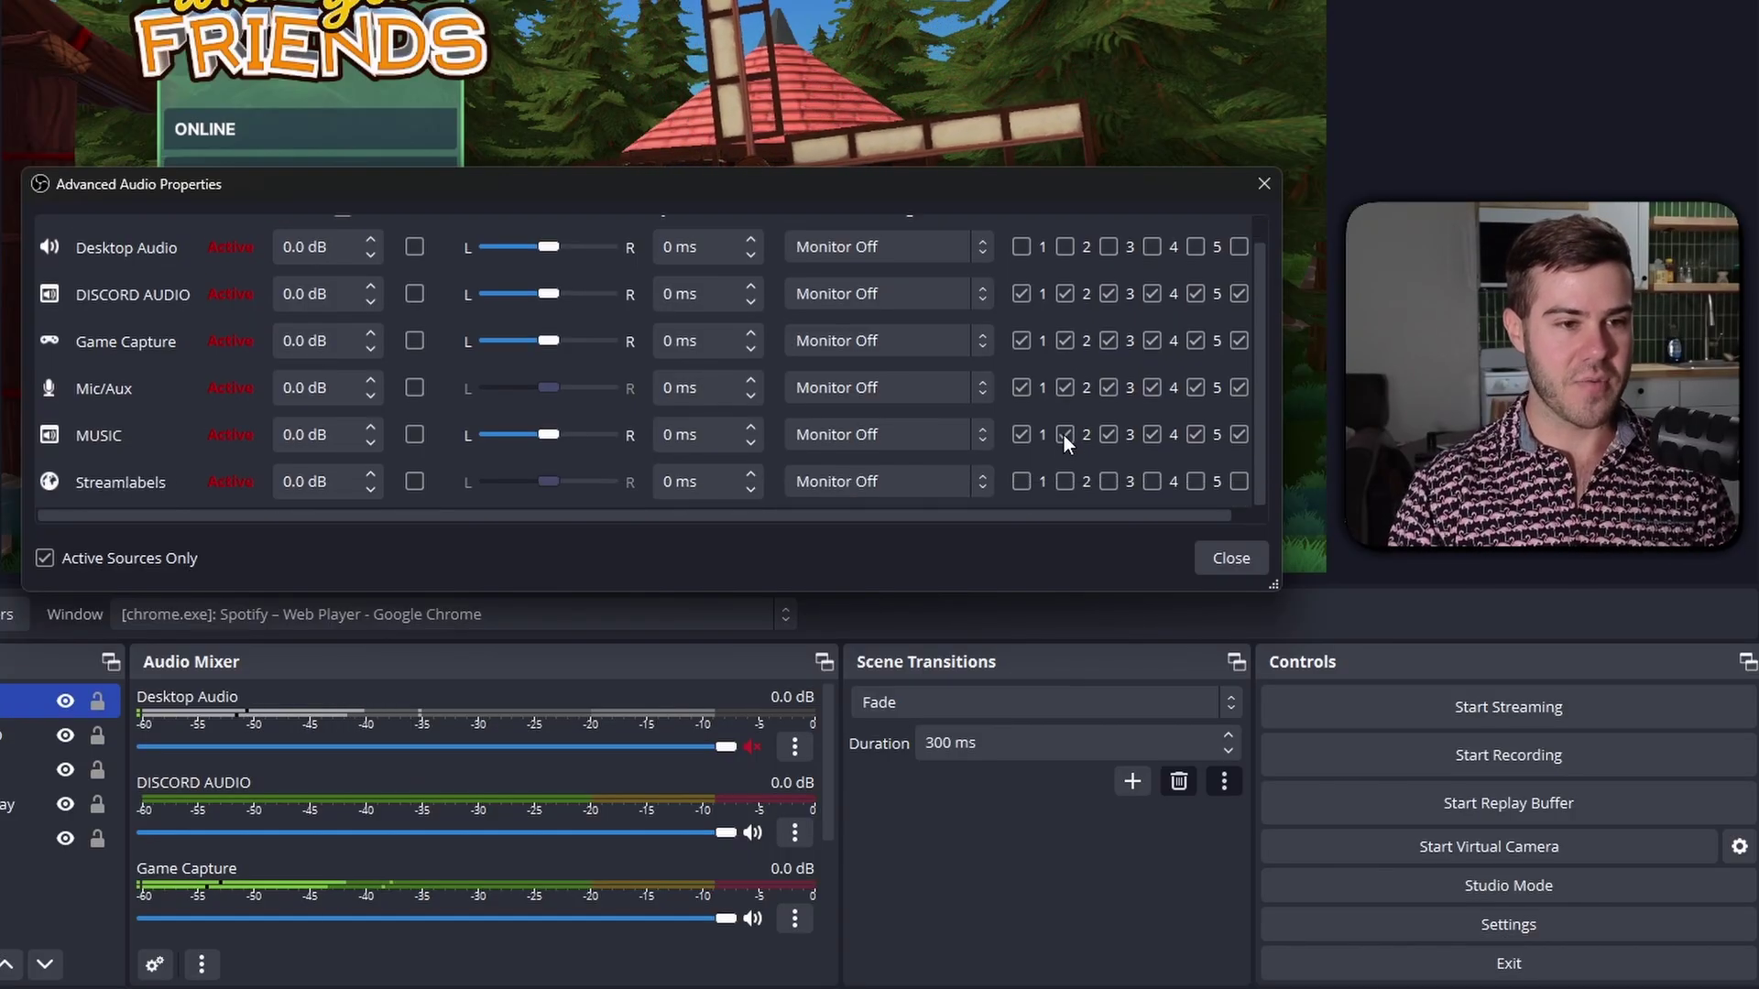
scroll(1064, 436, "up", 1)
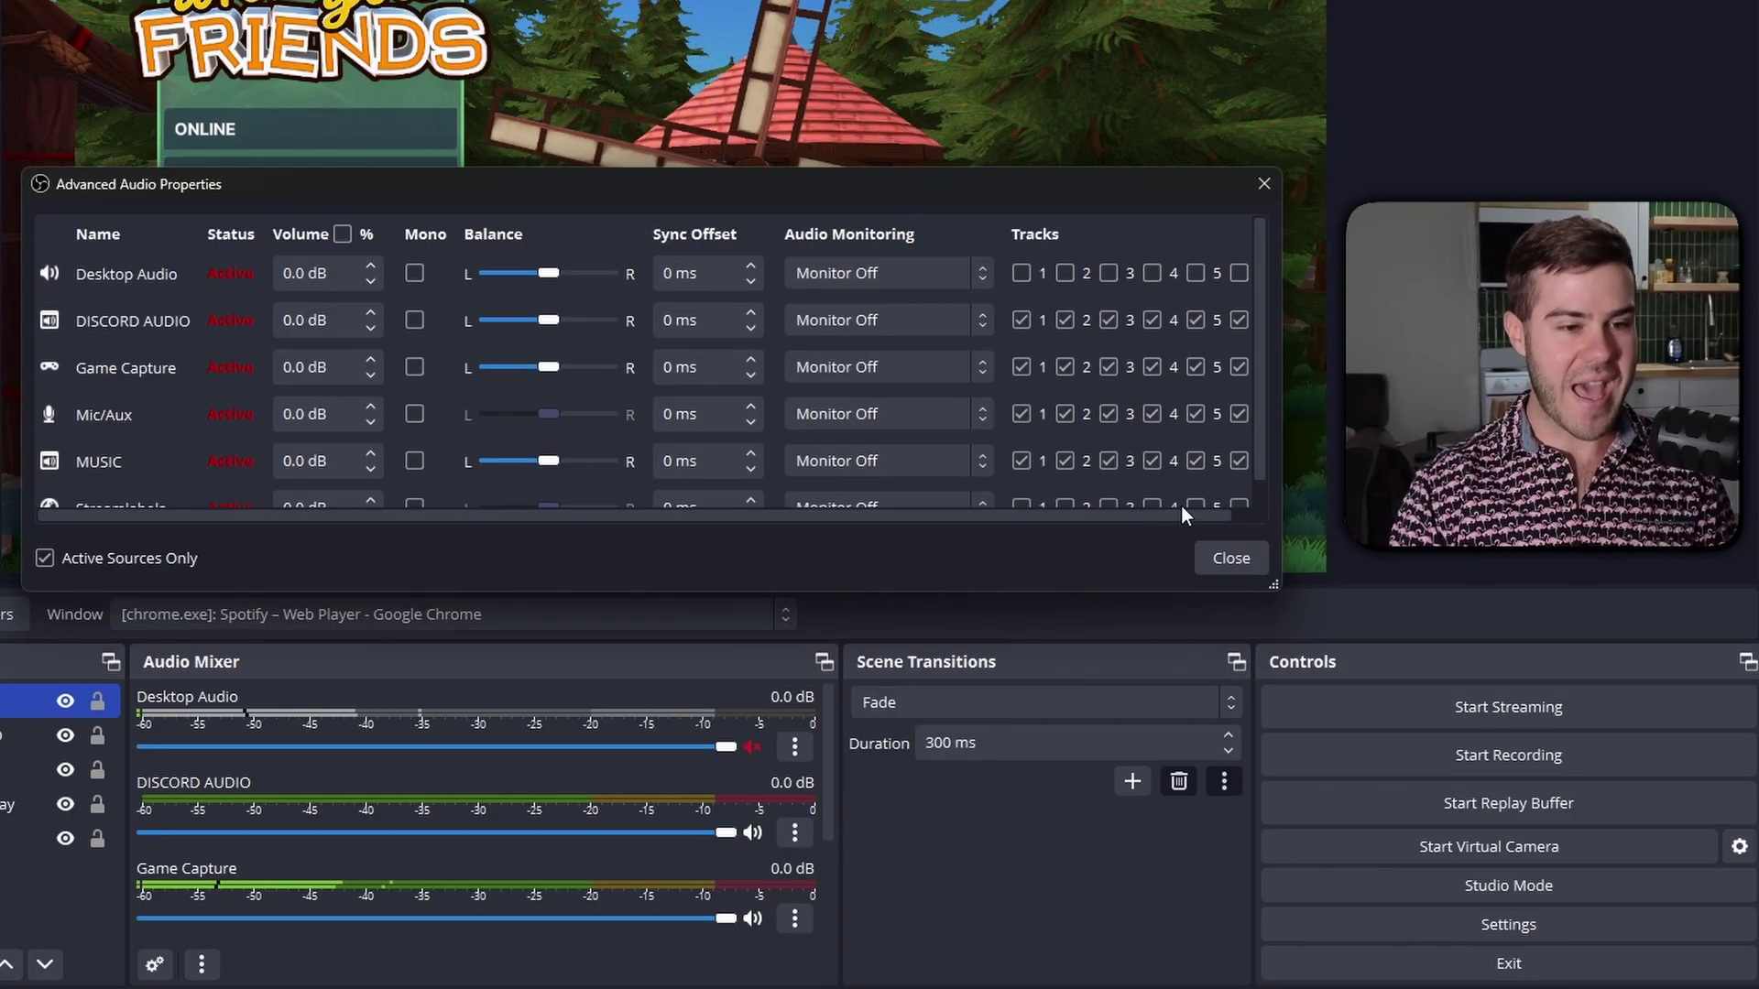
left_click_drag(1173, 513, 1235, 499)
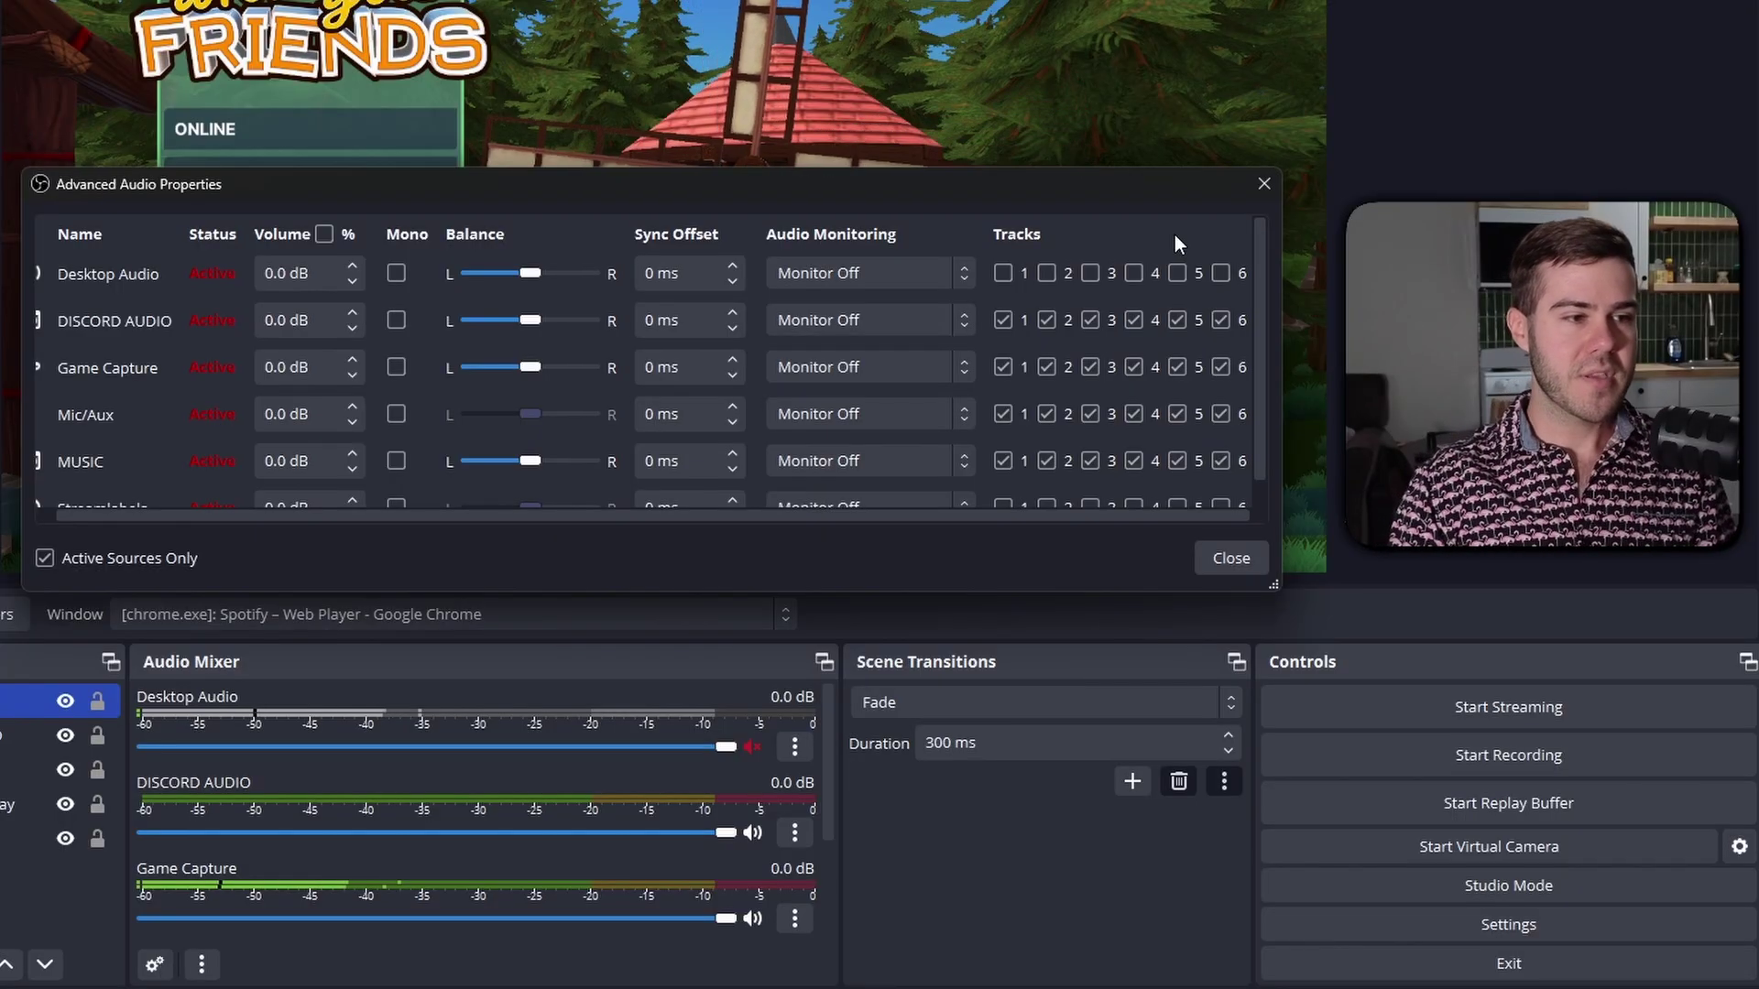
left_click(1047, 320)
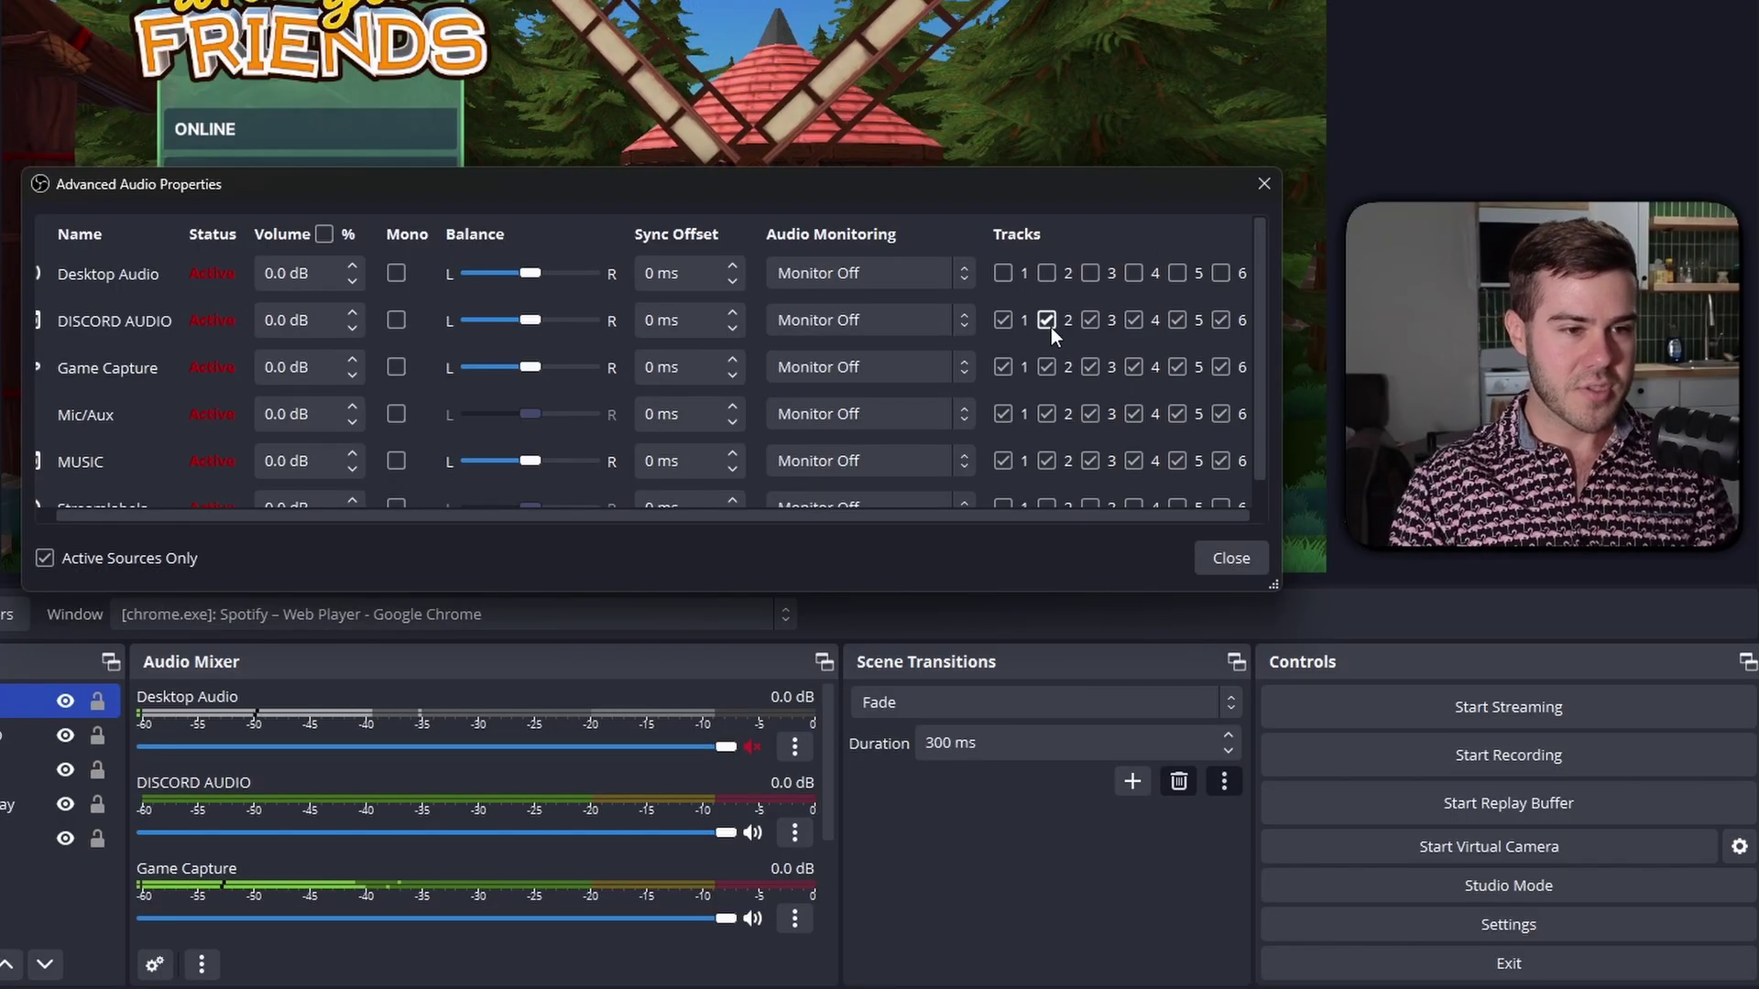
left_click(1046, 414)
left_click(1047, 461)
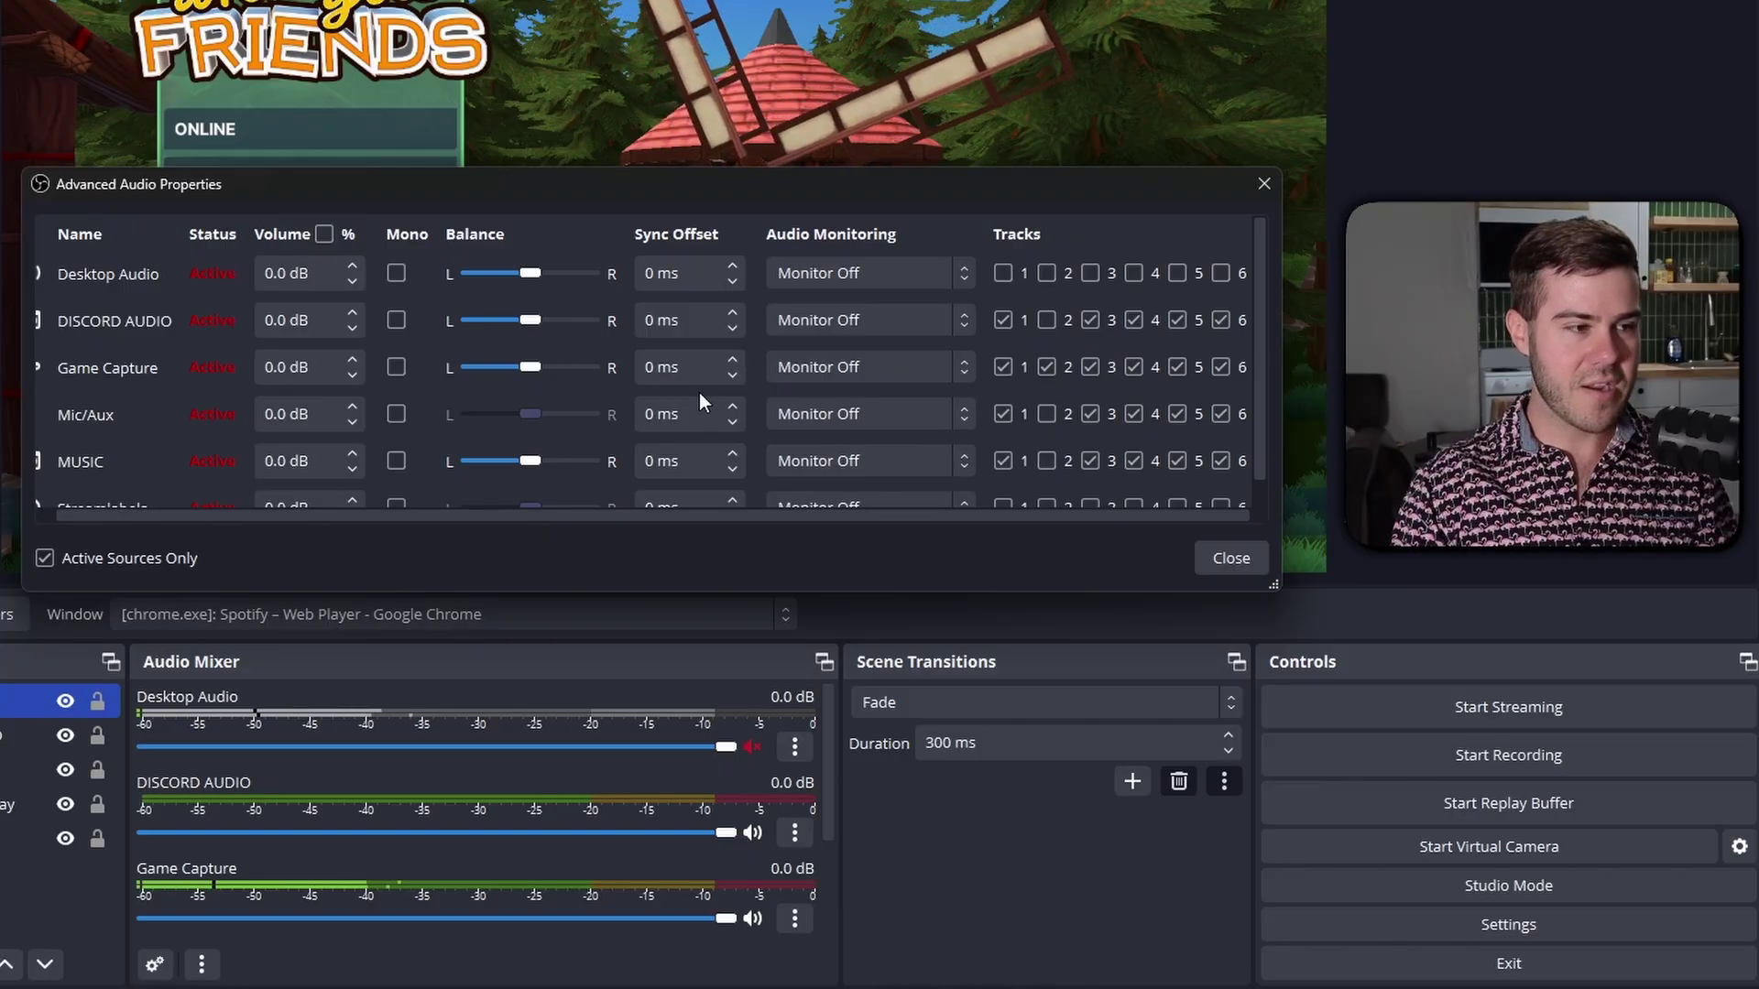
scroll(1053, 381, "down", 1)
scroll(1053, 392, "up", 1)
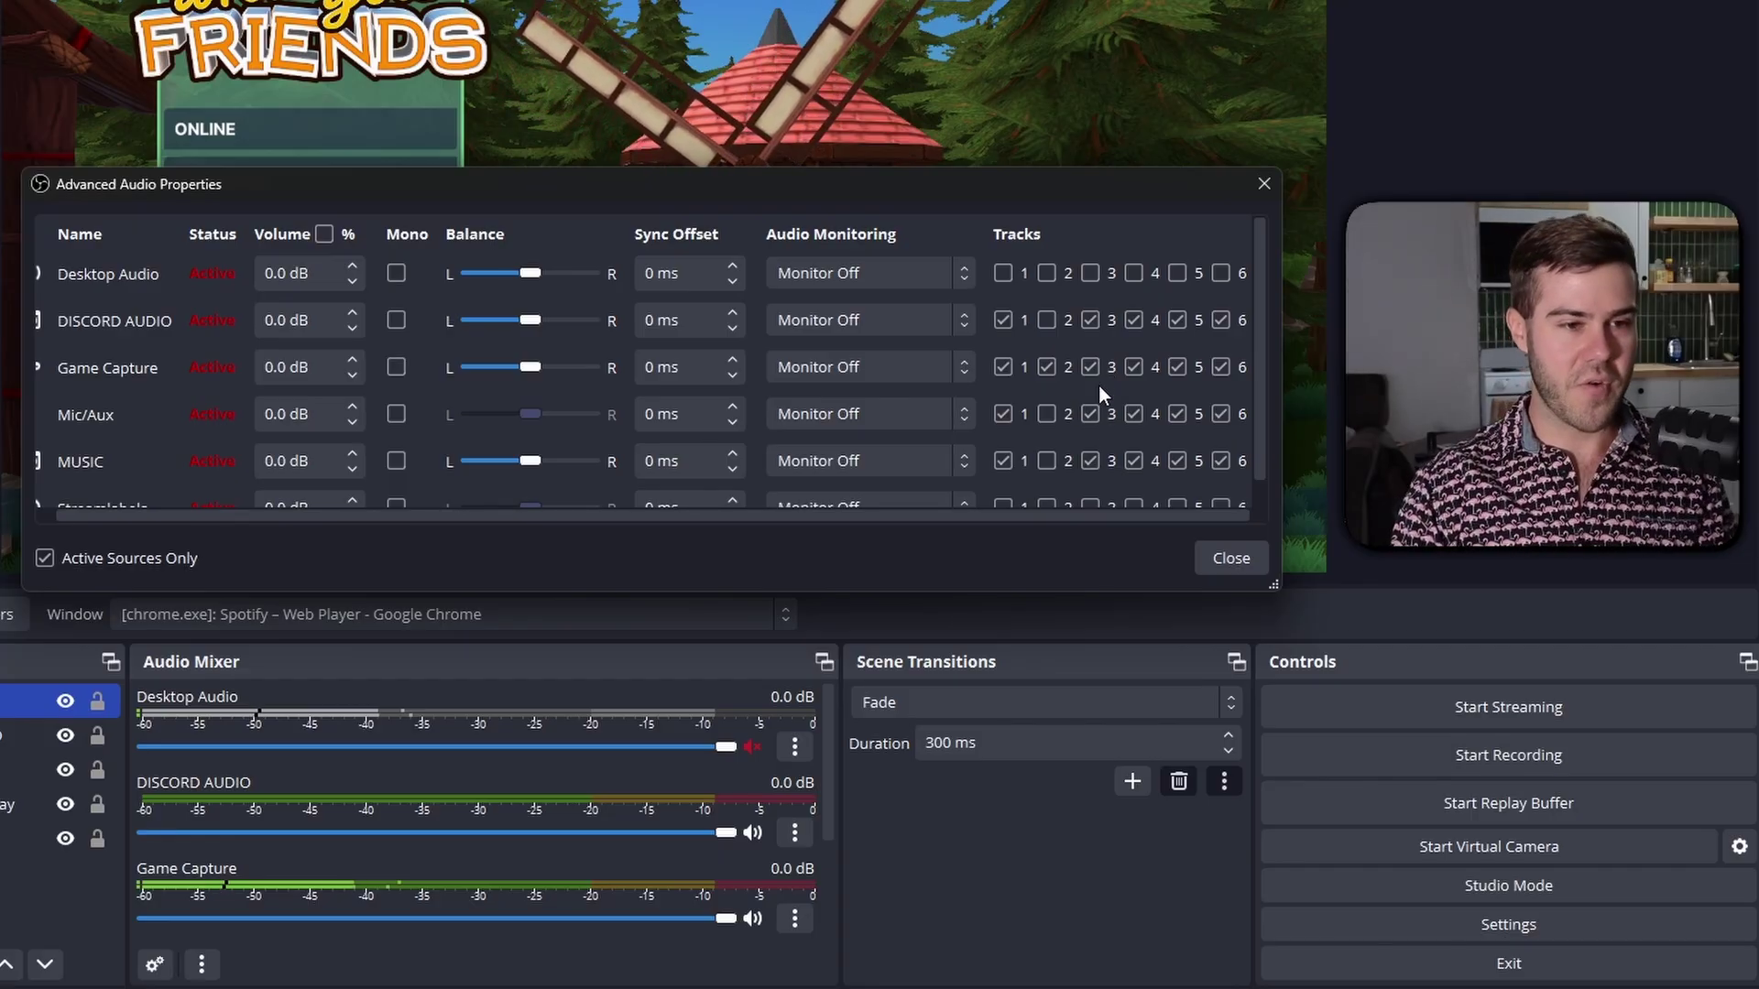
Step: Remove DISCORD AUDIO, Game Capture and MUSIC from track 3
left_click(1090, 320)
left_click(1092, 366)
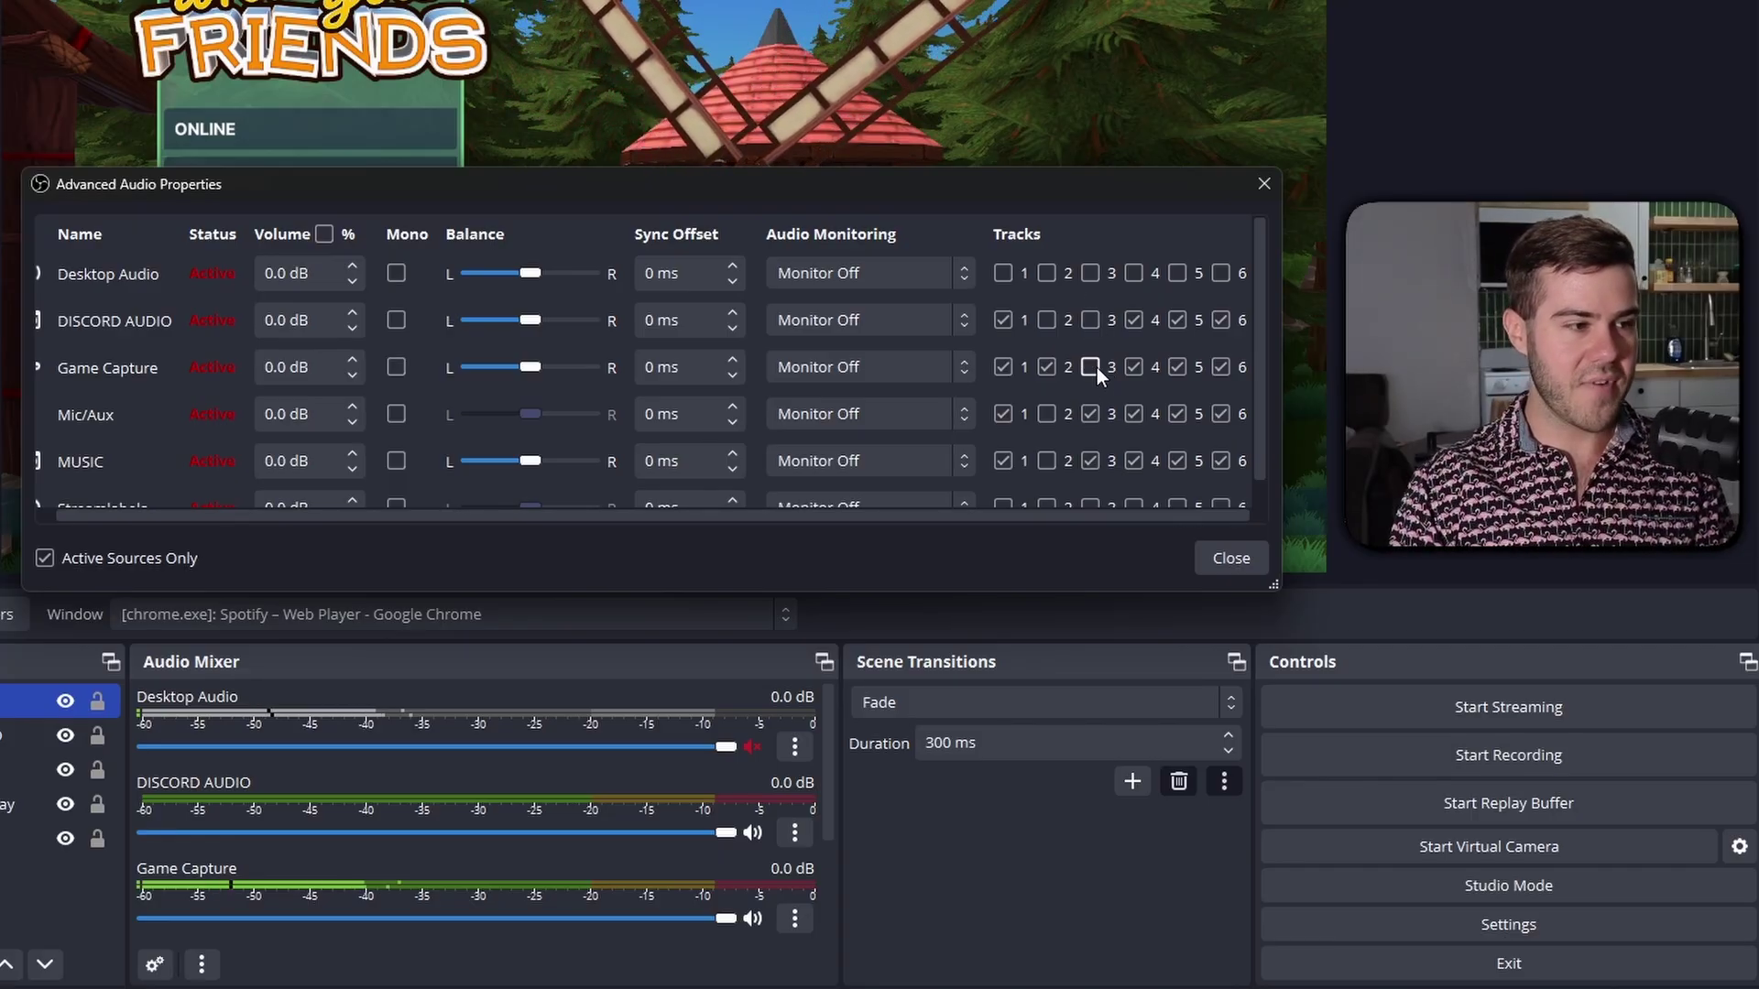
left_click(1090, 461)
scroll(1096, 464, "down", 1)
scroll(1096, 462, "up", 1)
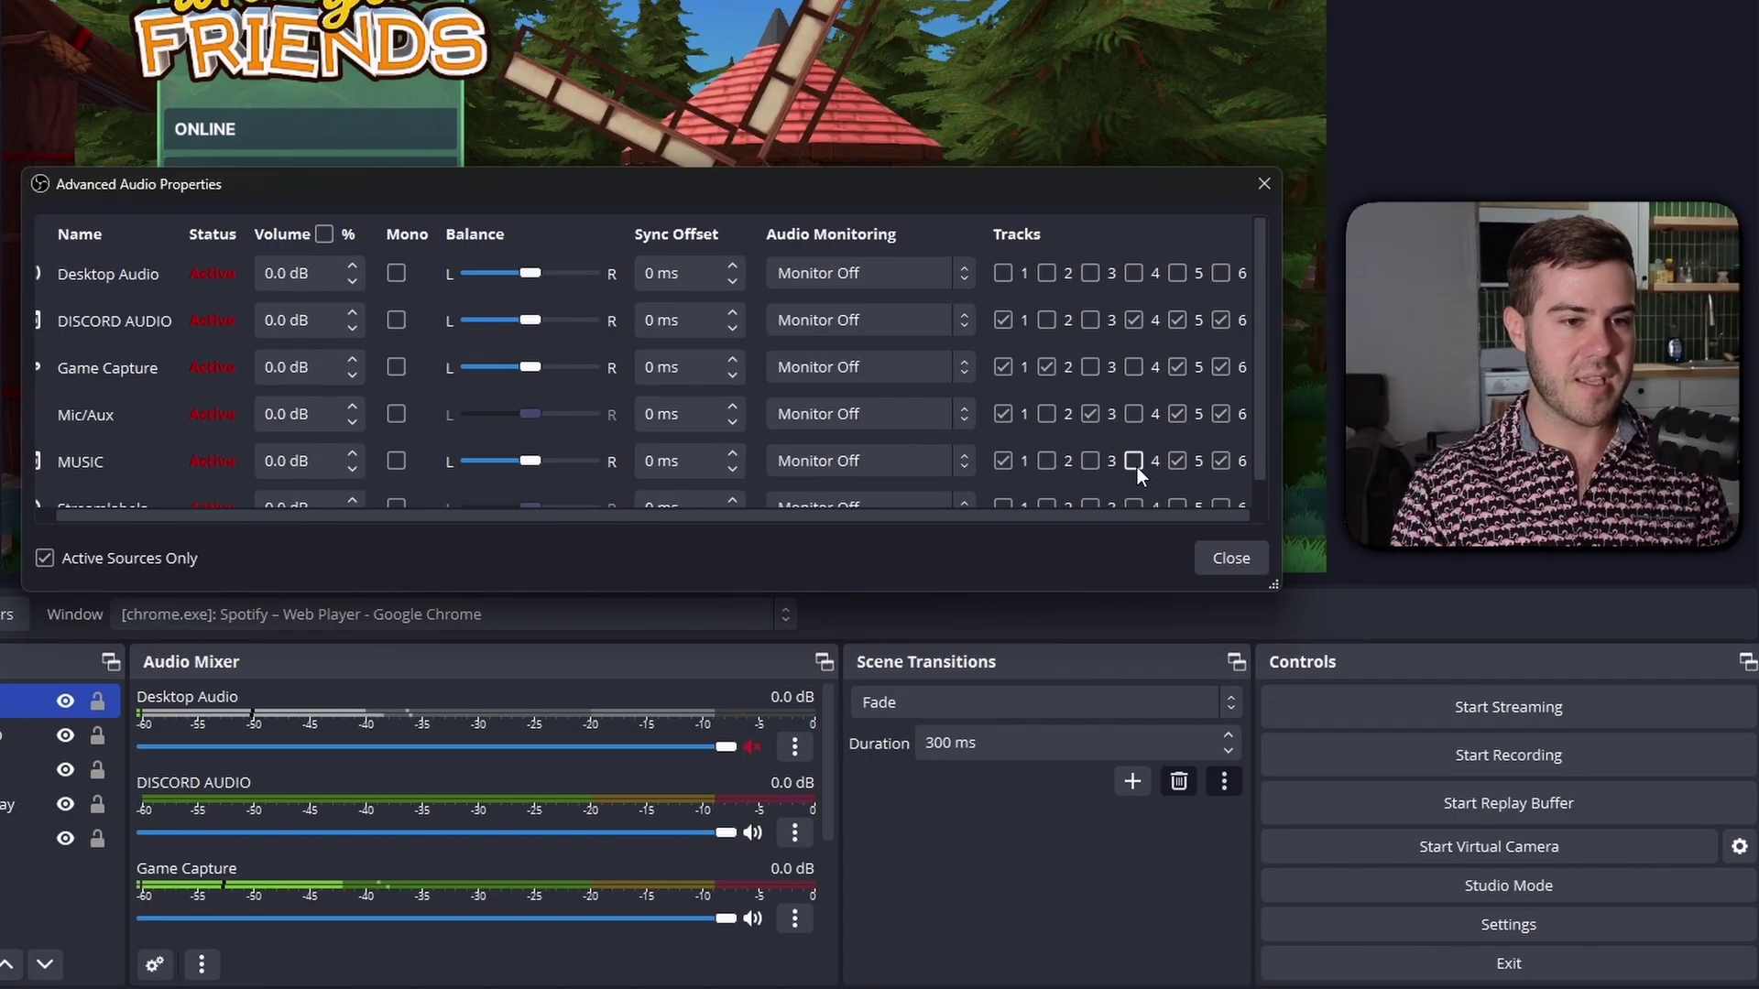
Step: Remove DISCORD AUDIO and Game Capture from track 5
scroll(1136, 453, "down", 1)
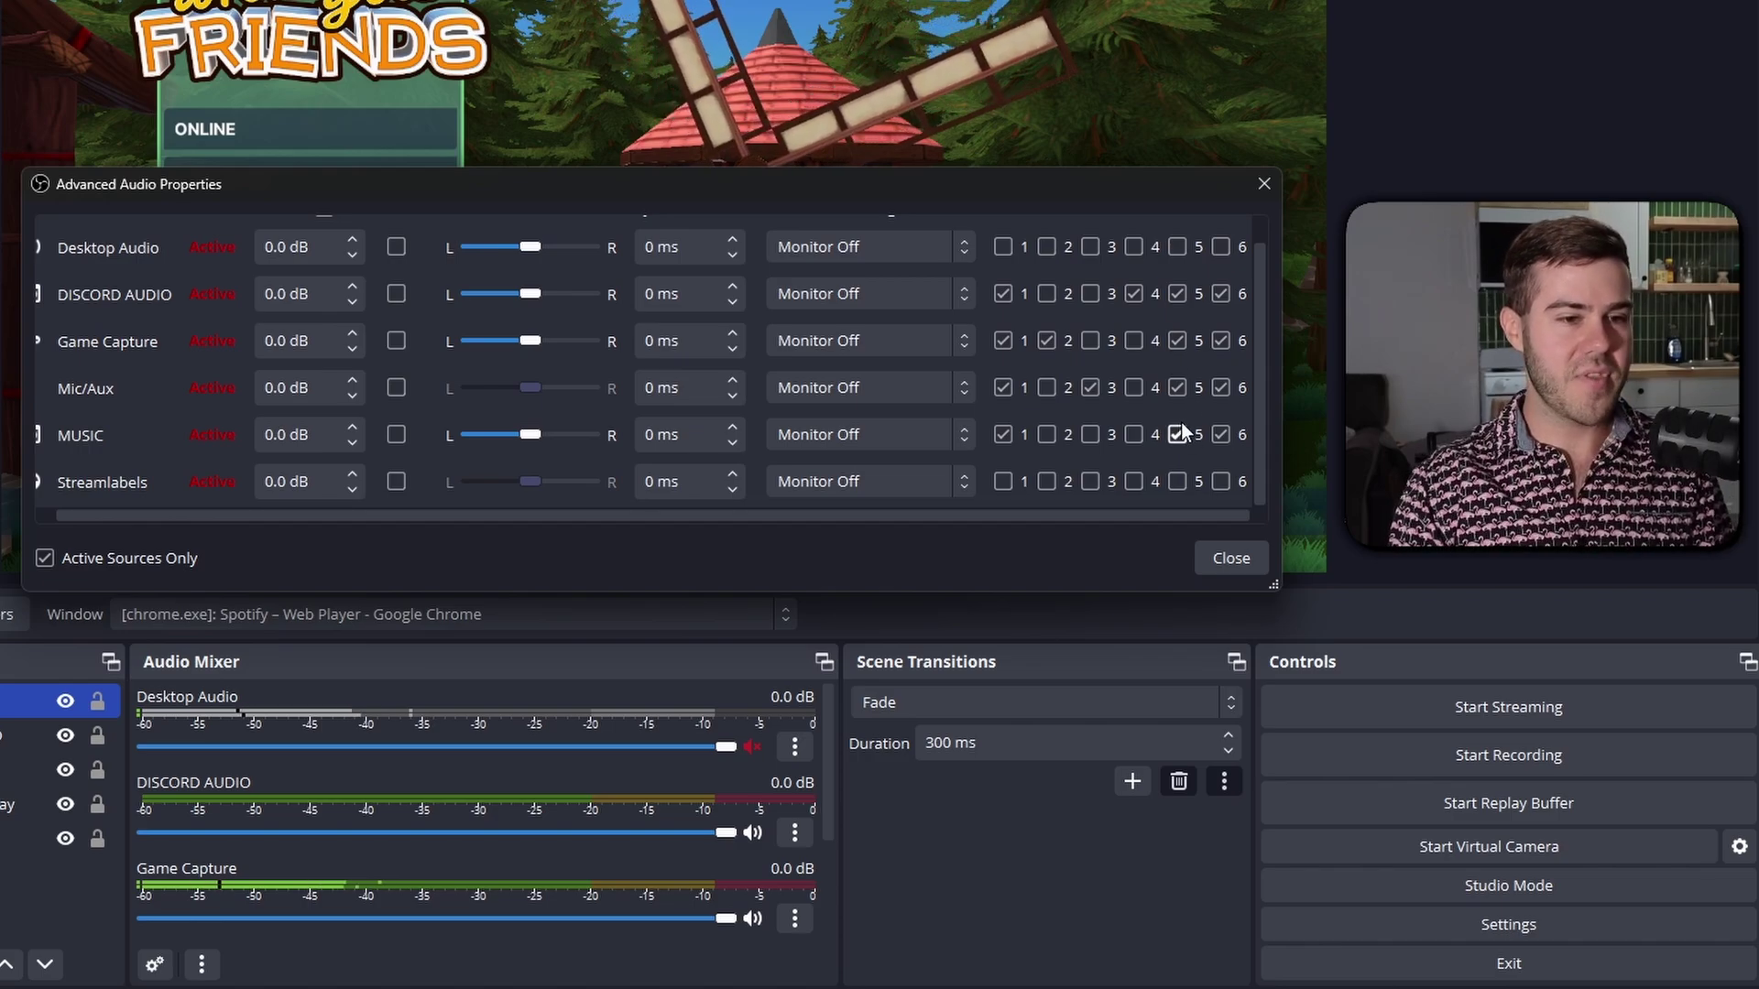
left_click(1178, 341)
left_click(1179, 299)
scroll(1179, 299, "up", 1)
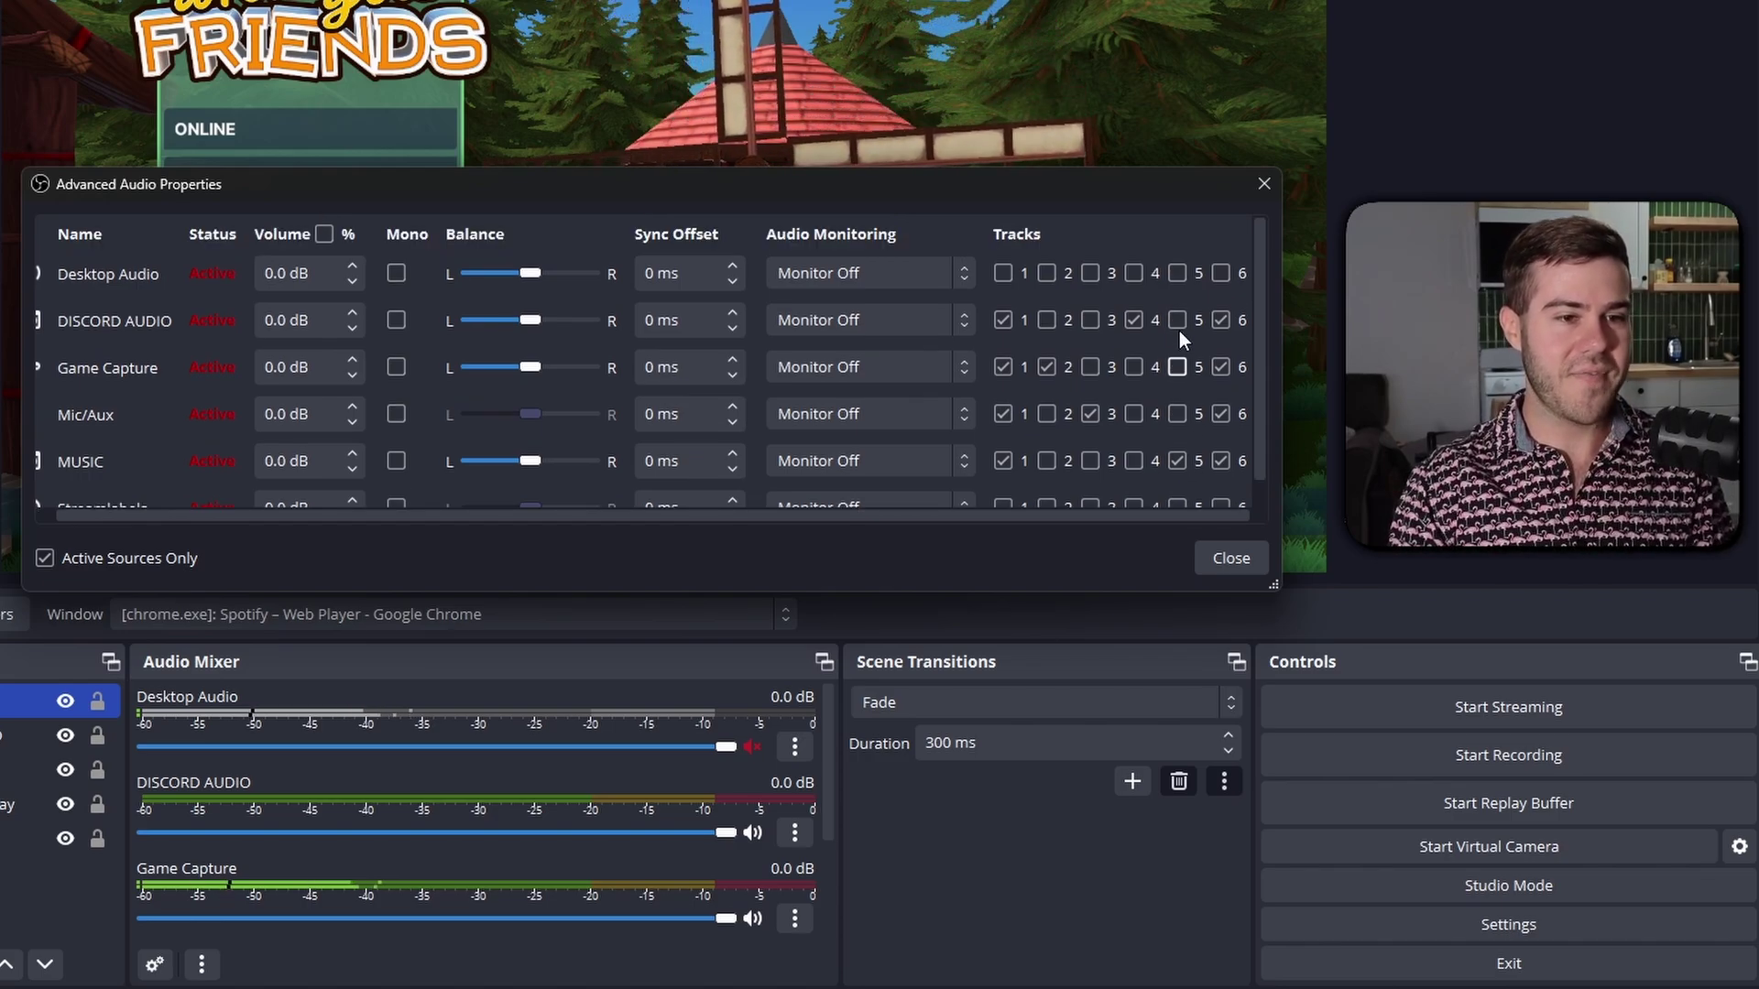
scroll(1179, 330, "down", 1)
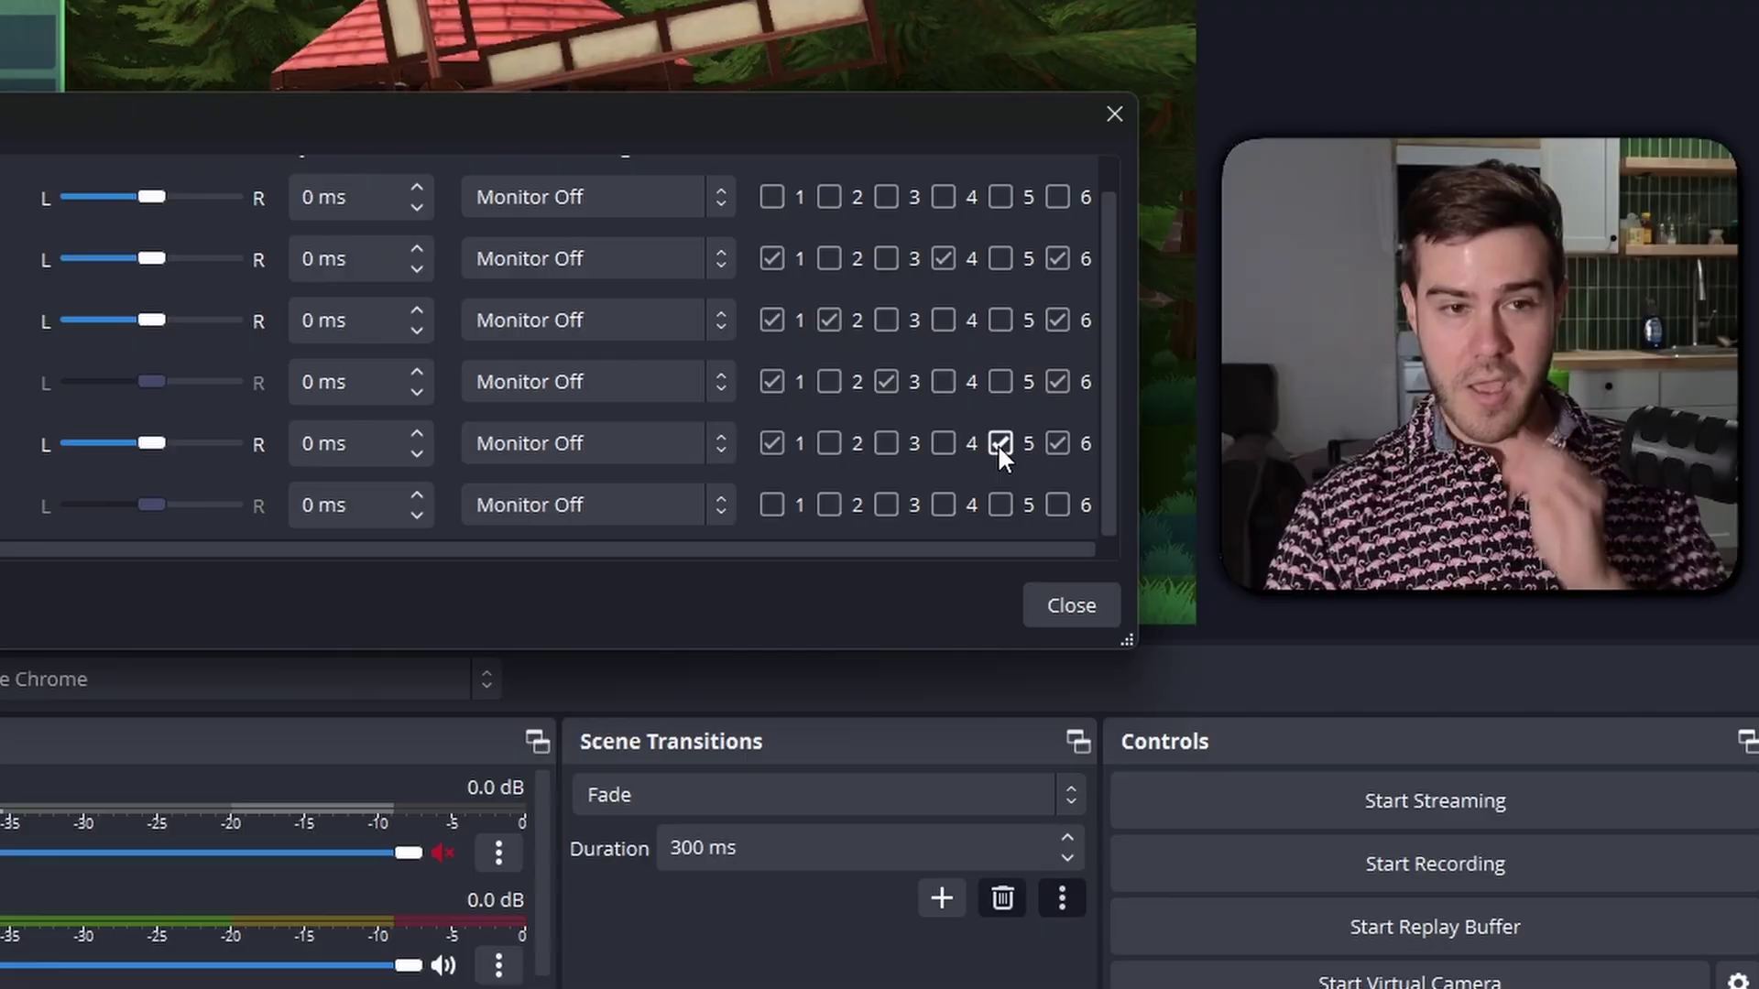
Step: Re-check MUSIC's track 1 and close the Advanced Audio Properties window
scroll(1175, 412, "up", 1)
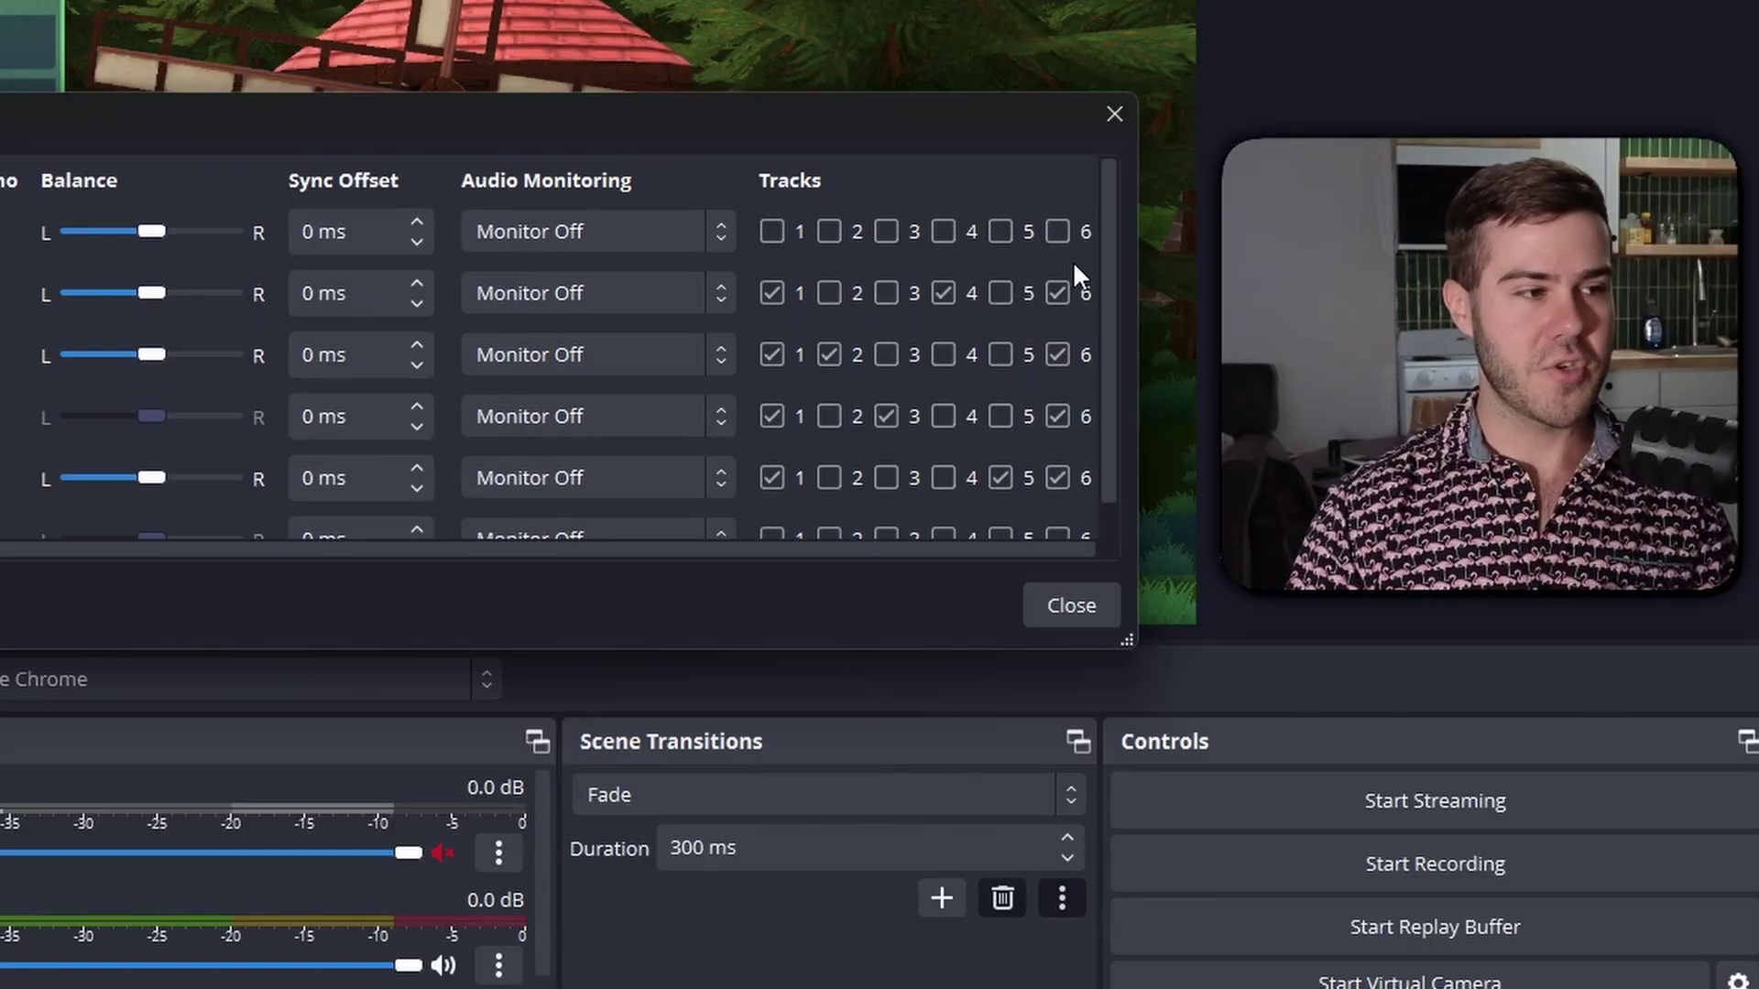
scroll(1081, 275, "down", 1)
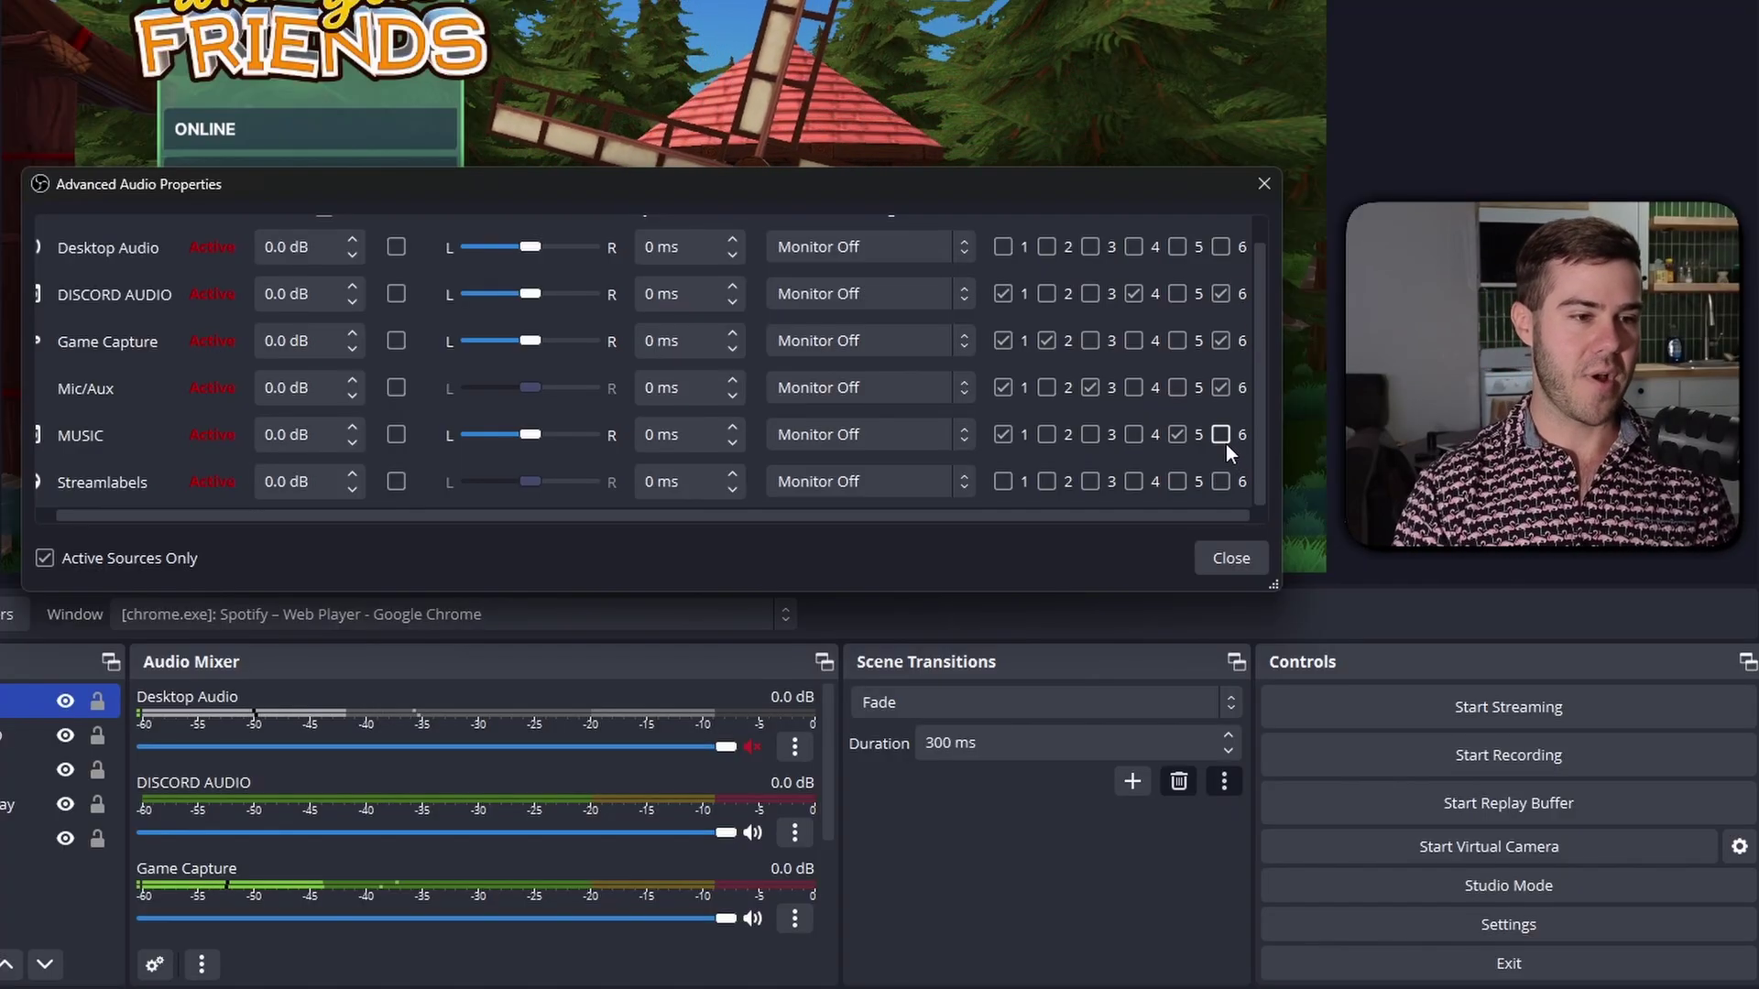
left_click(1003, 435)
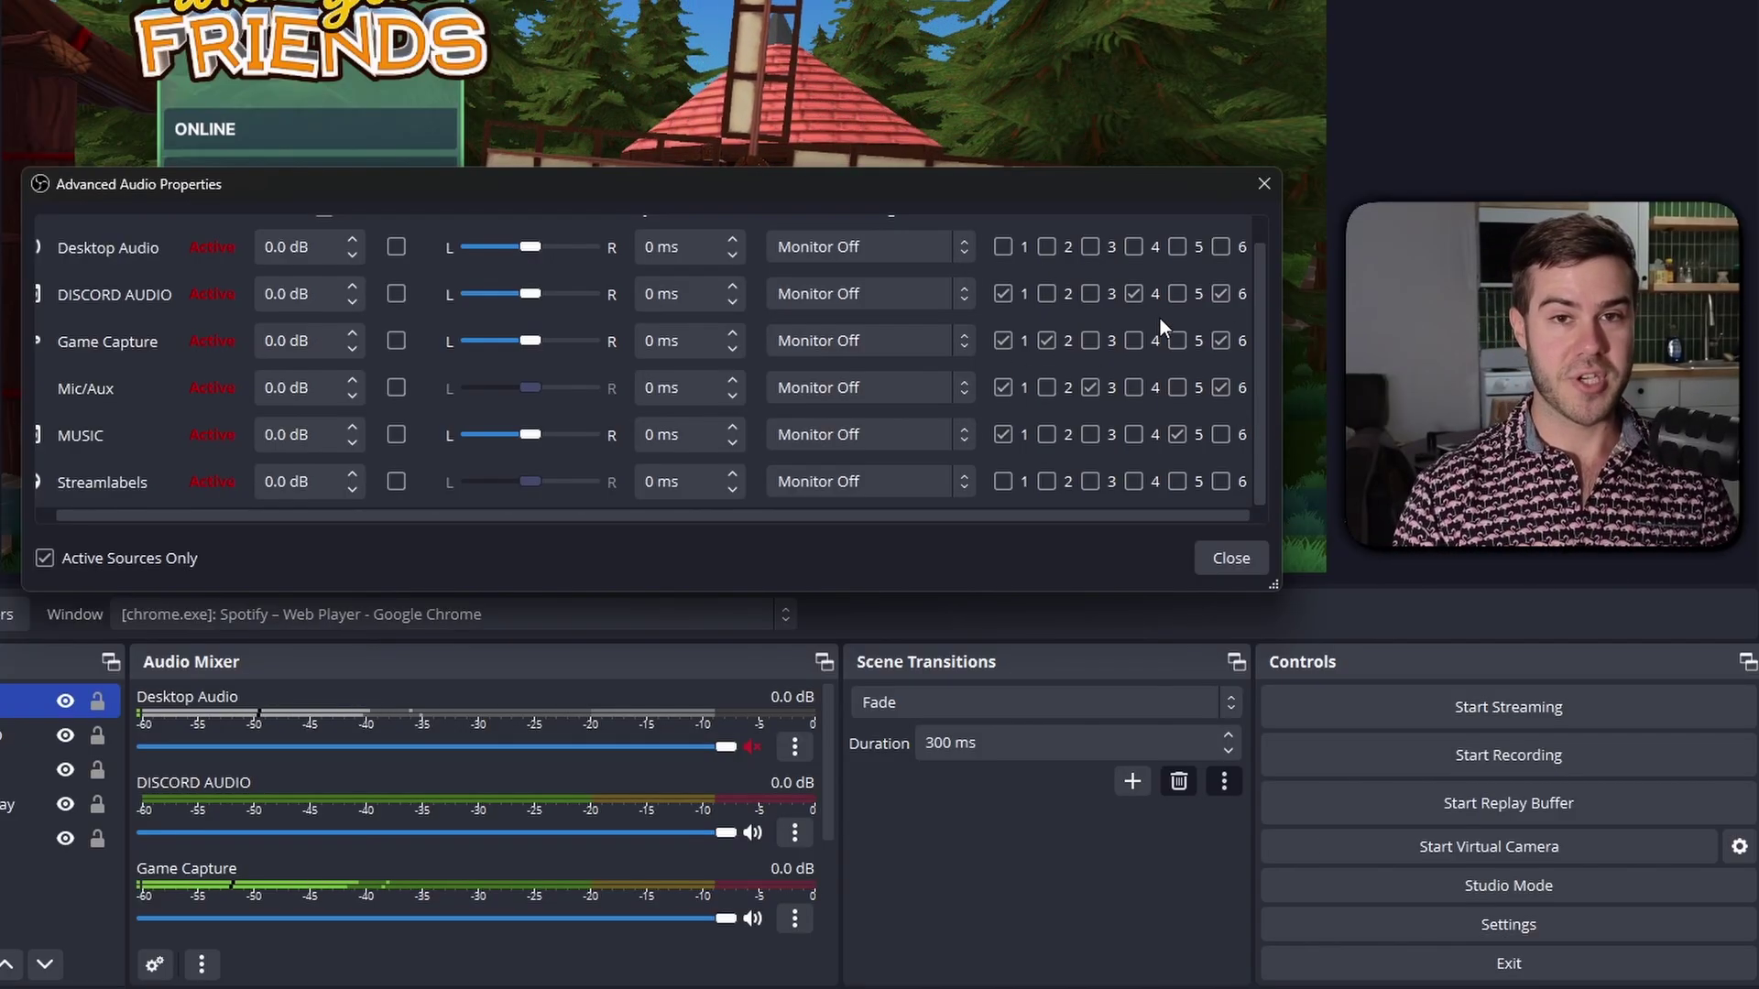
left_click(1231, 558)
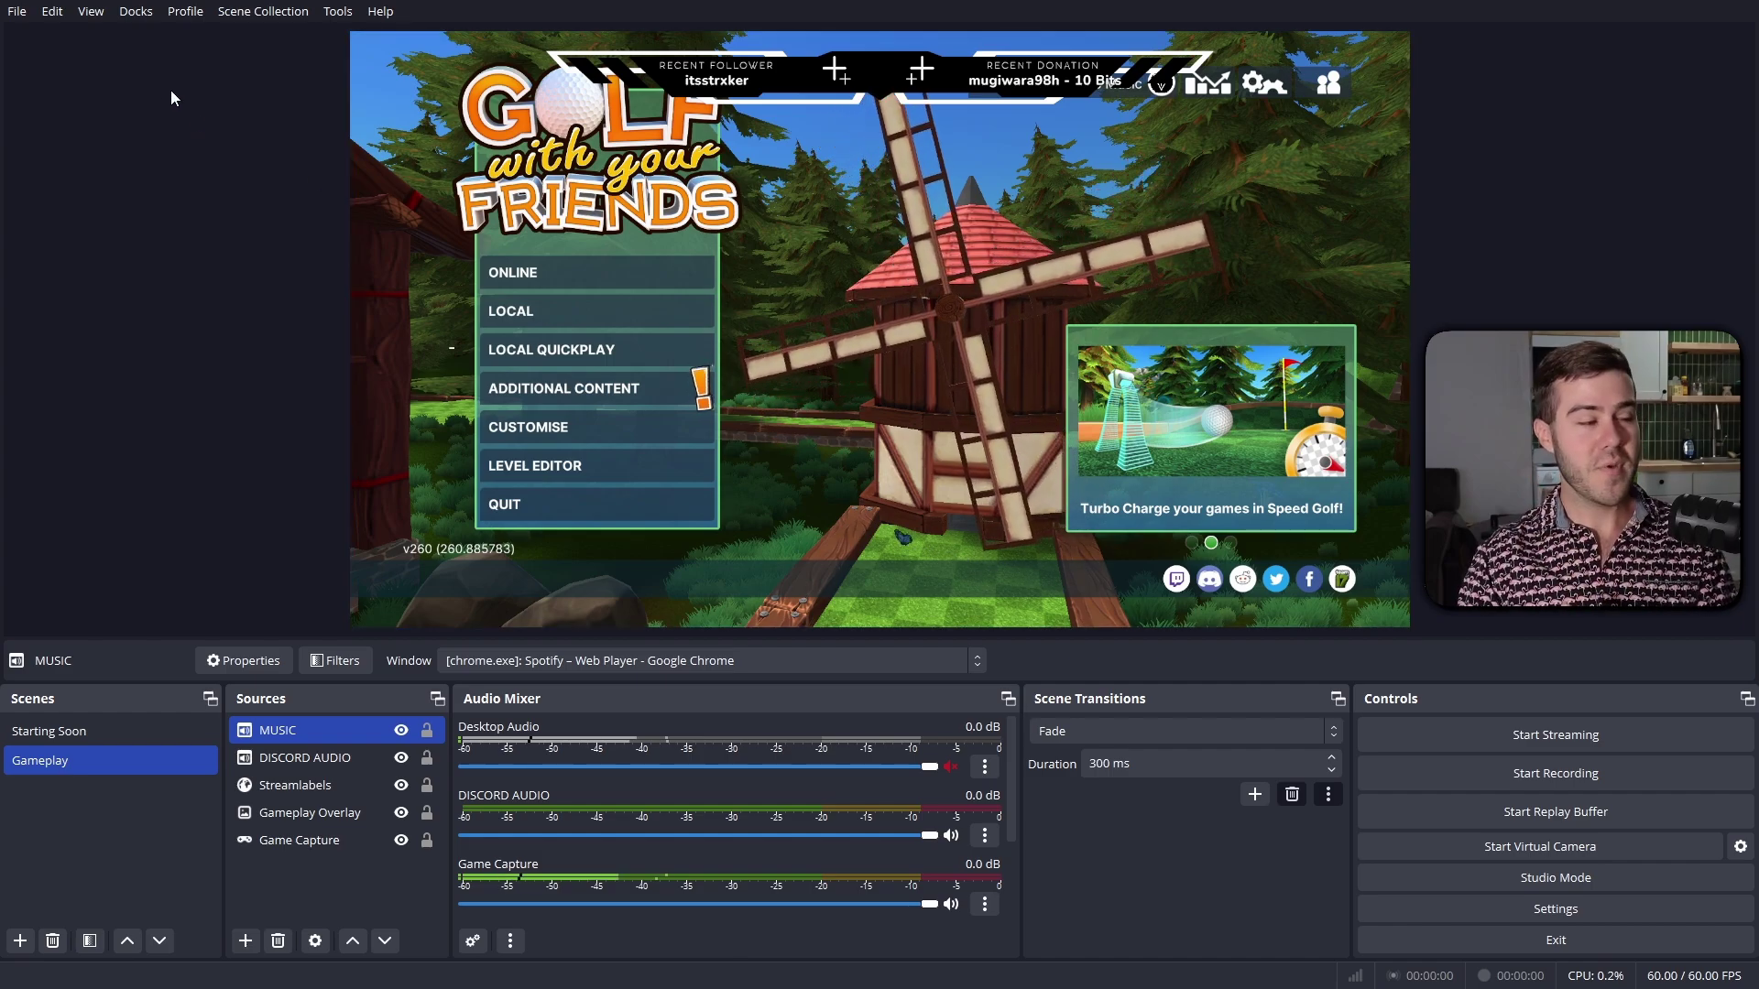
Step: Open the Docks menu in the menu bar
left_click(142, 15)
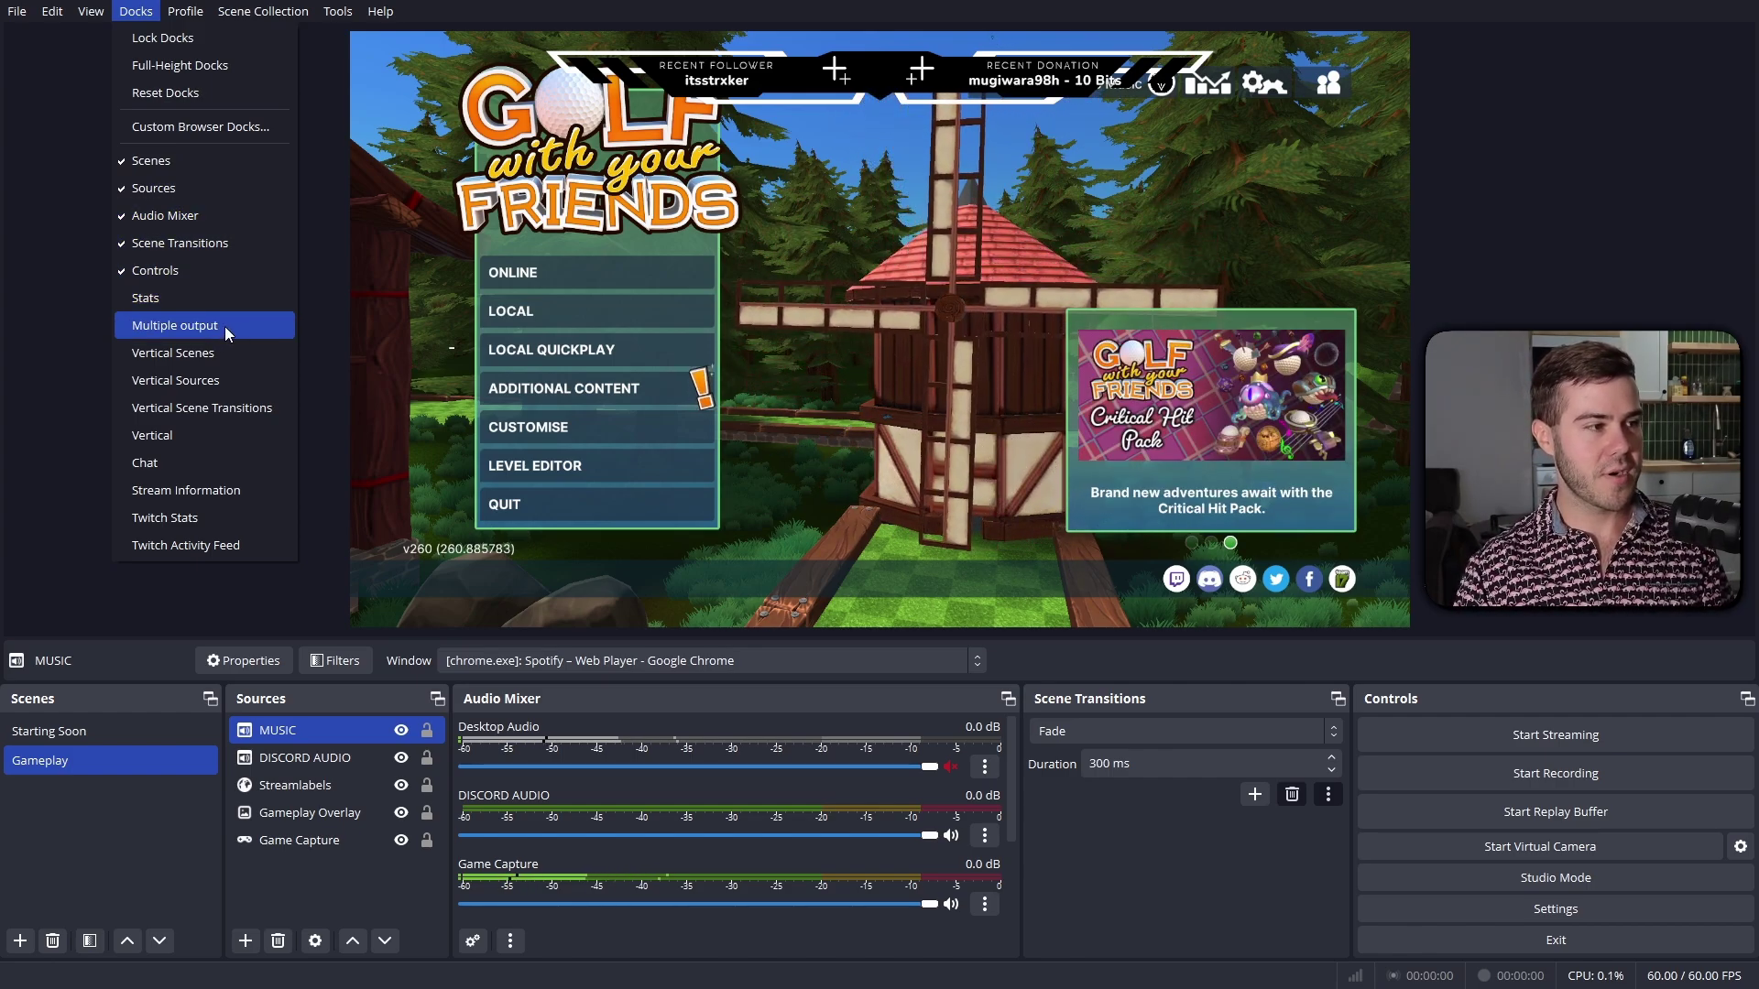
Step: Show the Multiple output dock and begin adding a new stream target
left_click(224, 327)
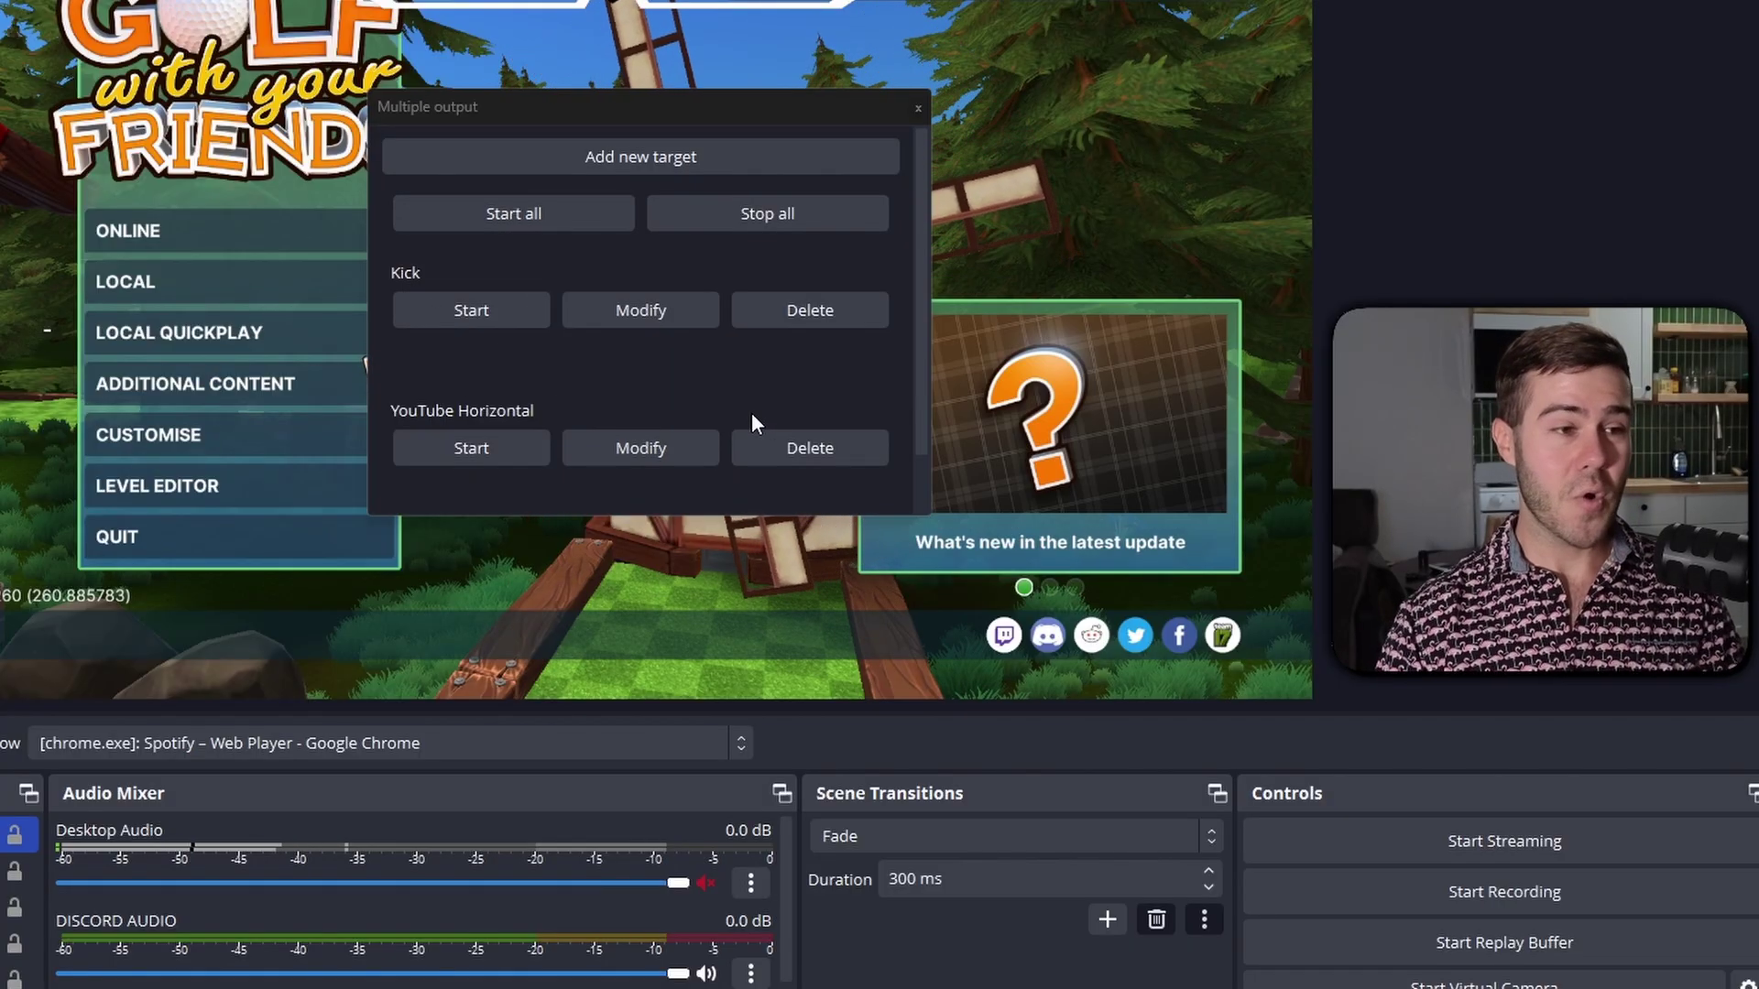
left_click(638, 165)
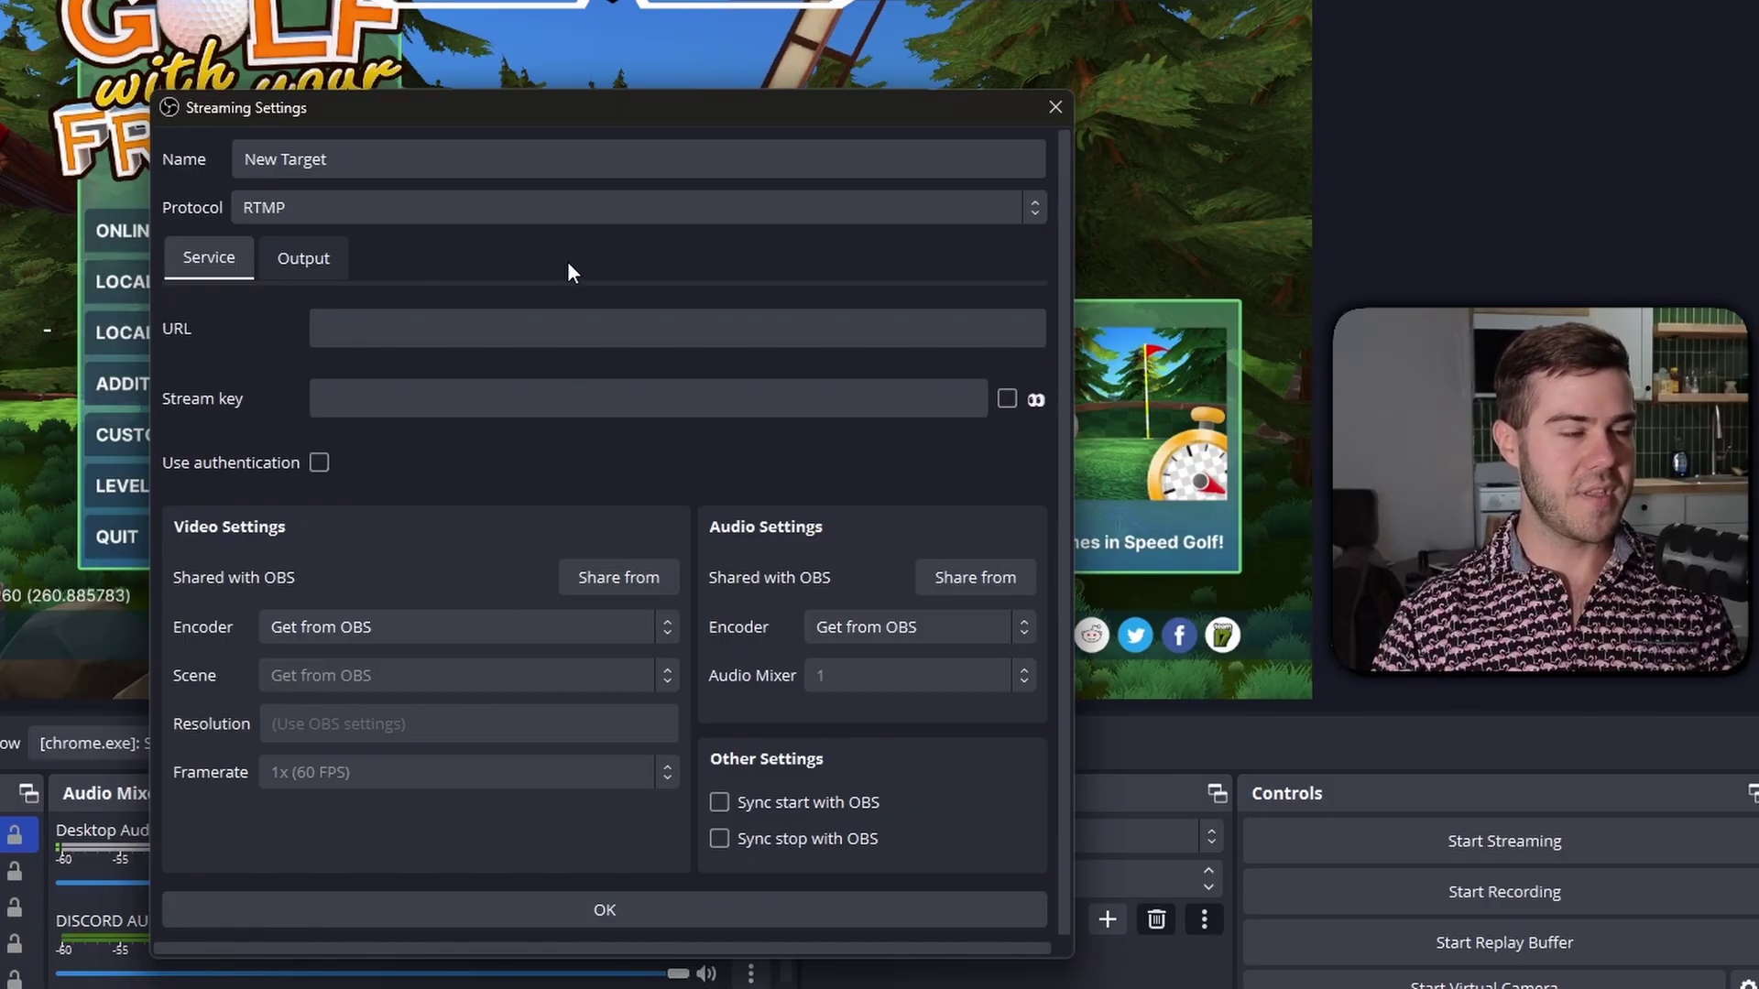
Step: Dismiss the empty new target's settings and open the Kick target's Streaming Settings
left_click(326, 326)
left_click(332, 403)
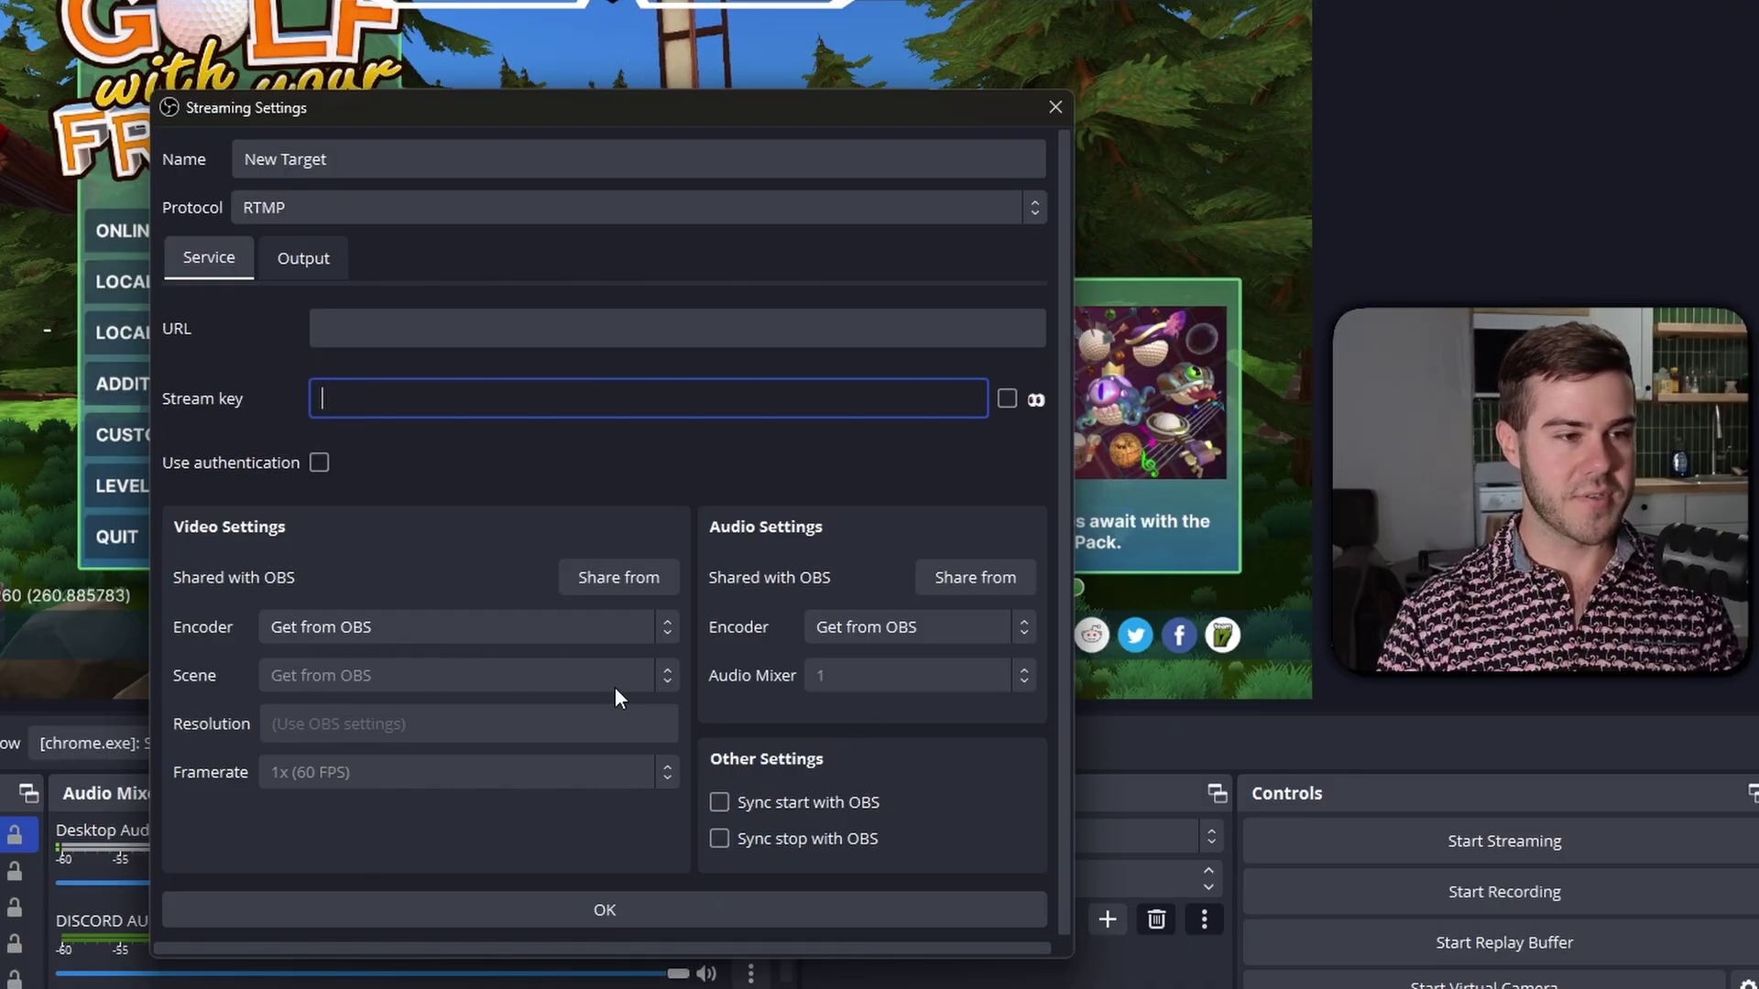
left_click(647, 908)
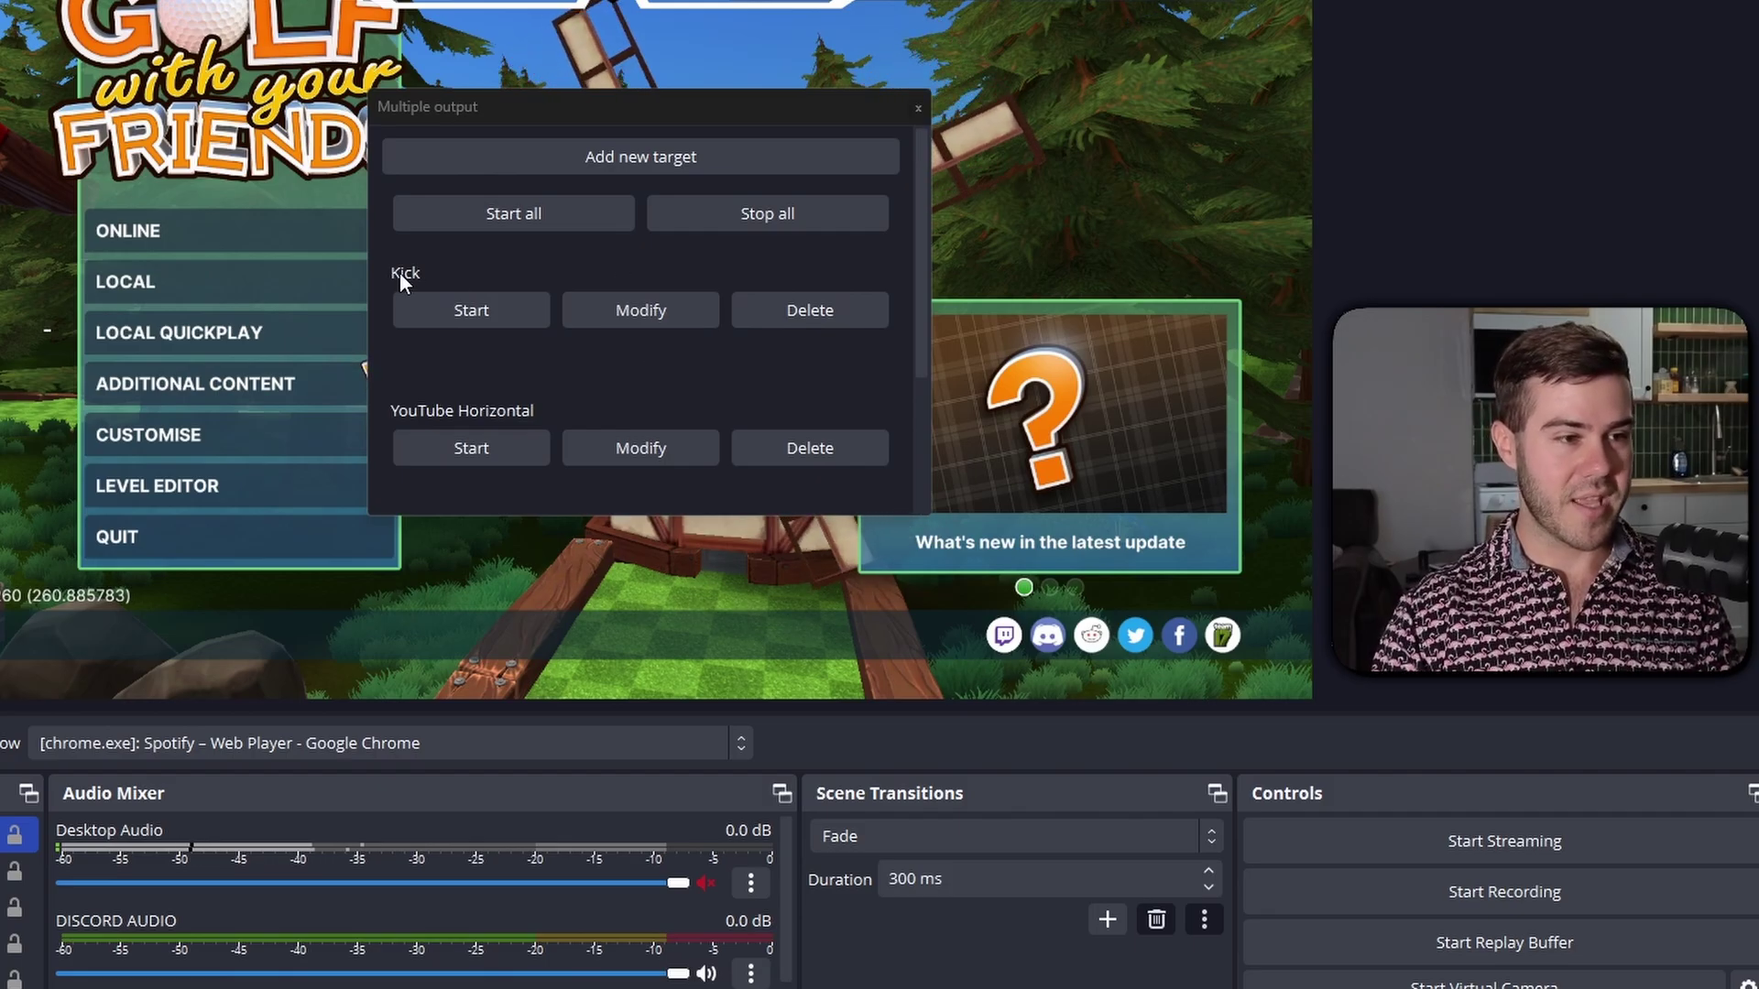
left_click(612, 312)
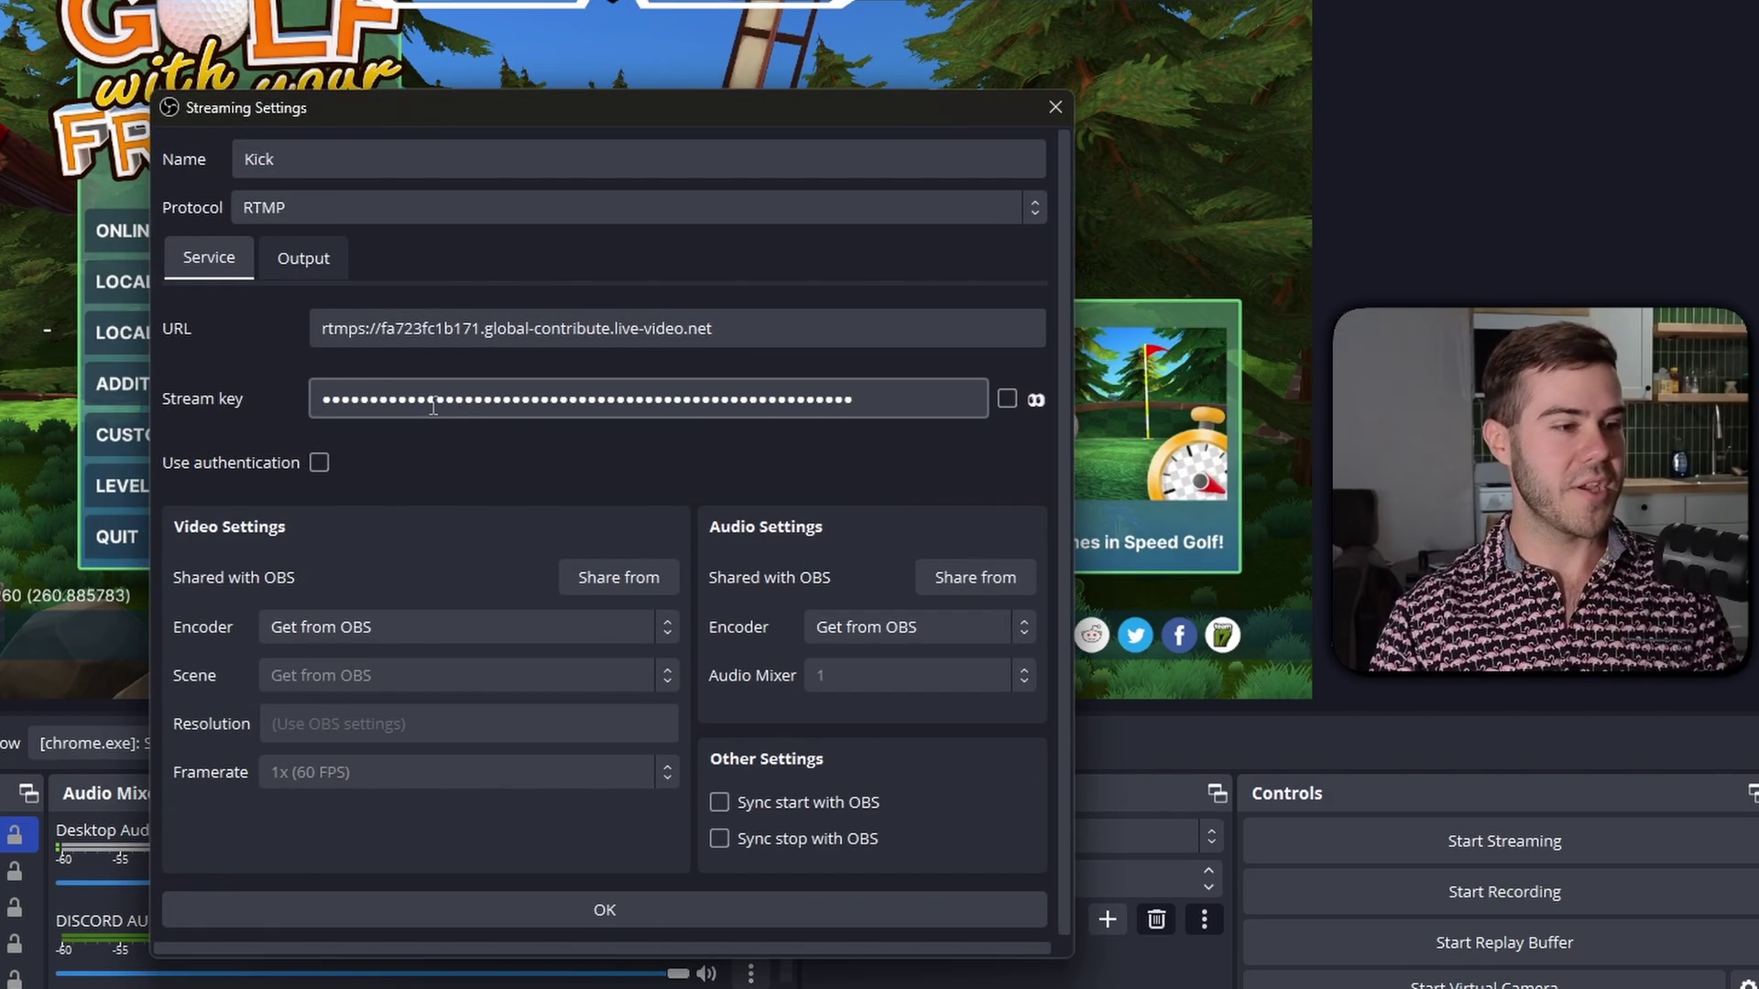
Step: Switch Kick's audio encoder to FFmpeg AAC, leaving the audio mixer on track 1
double_click(259, 159)
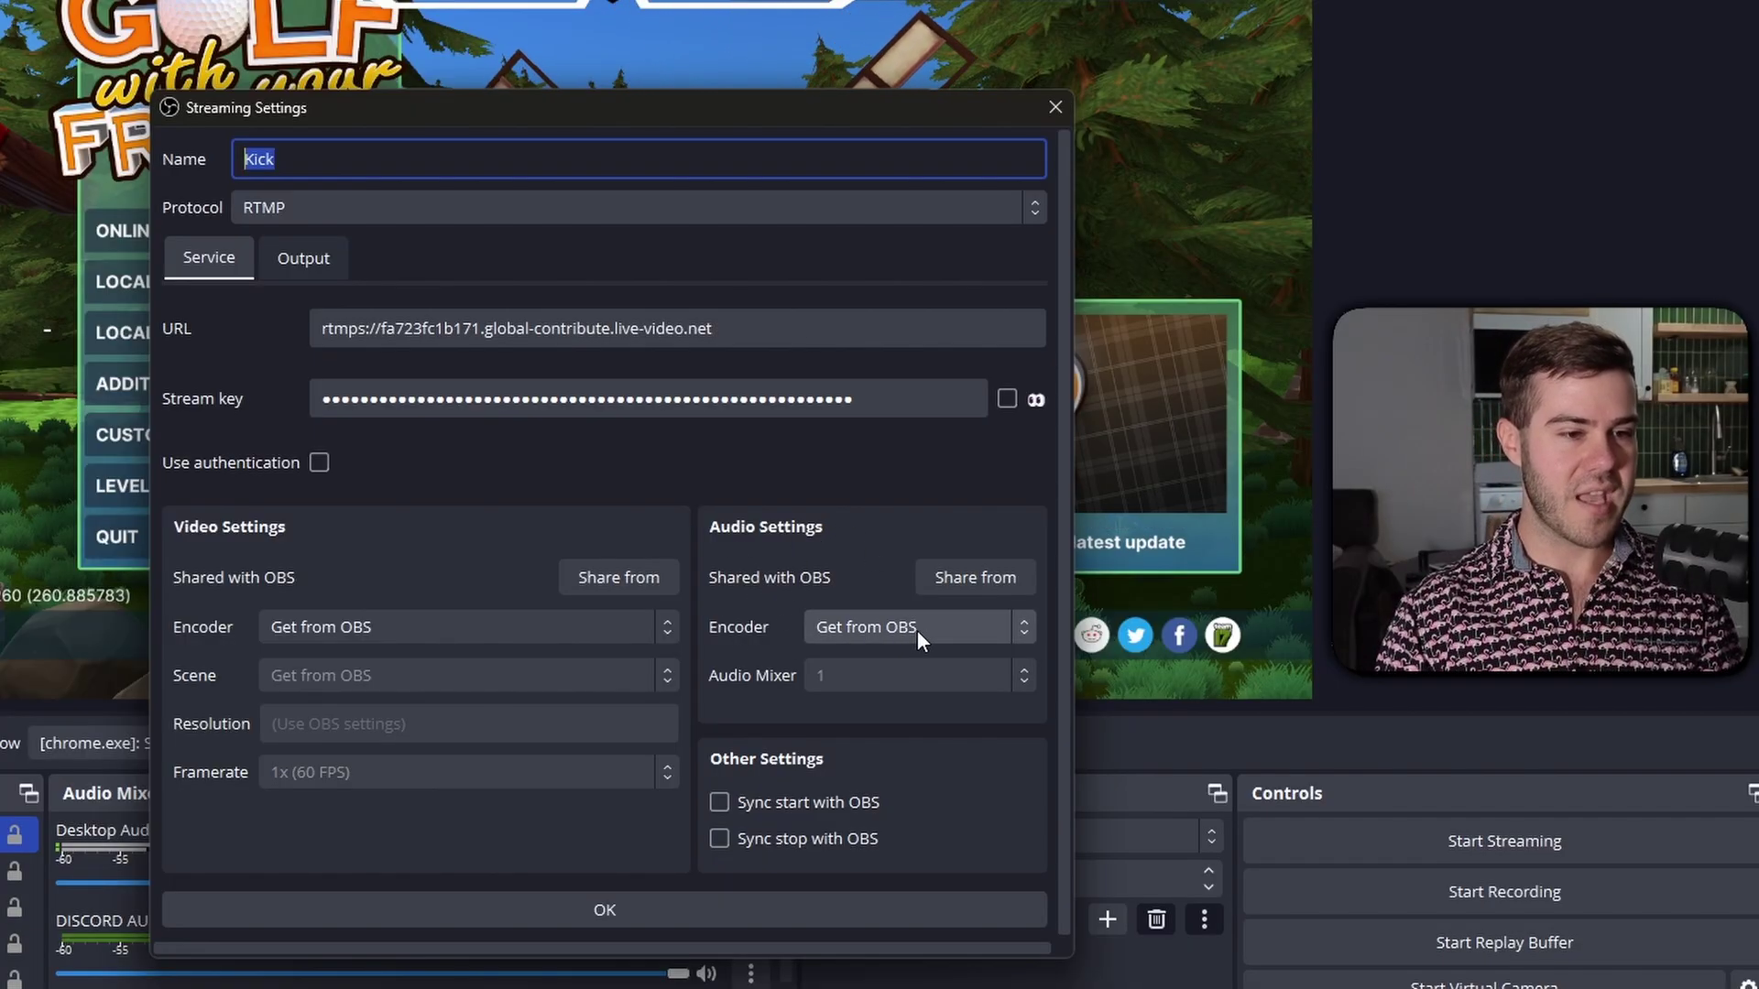
left_click(882, 629)
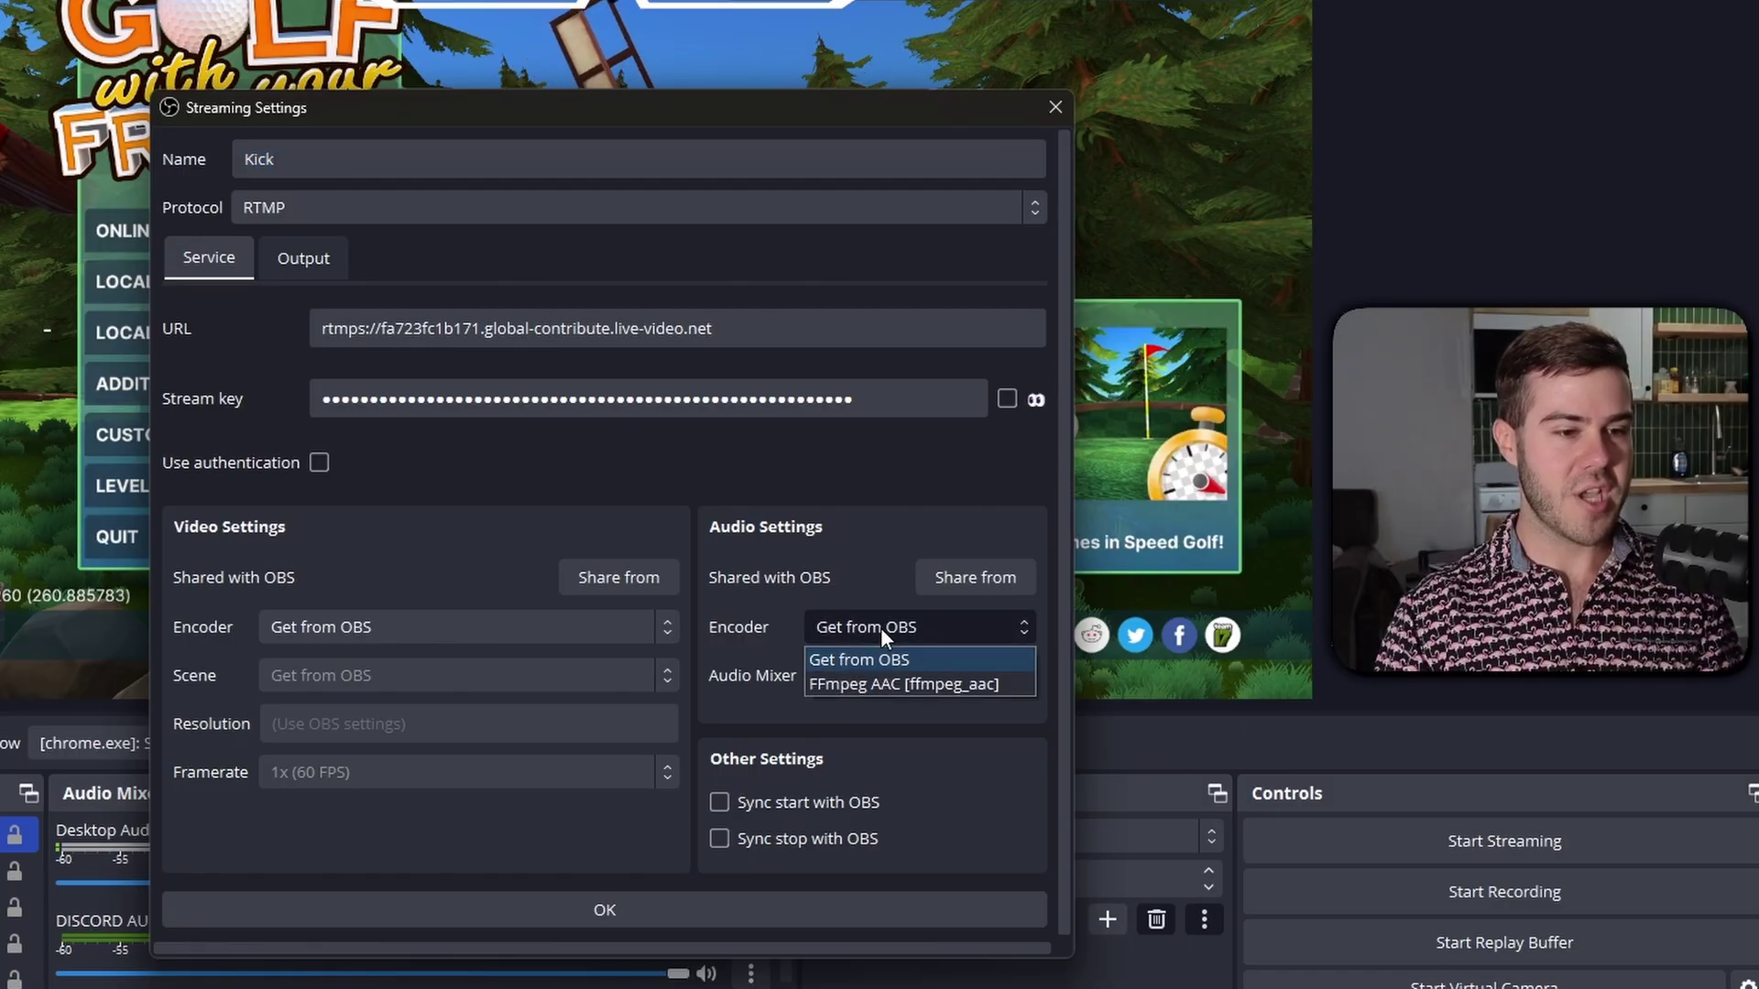
left_click(872, 685)
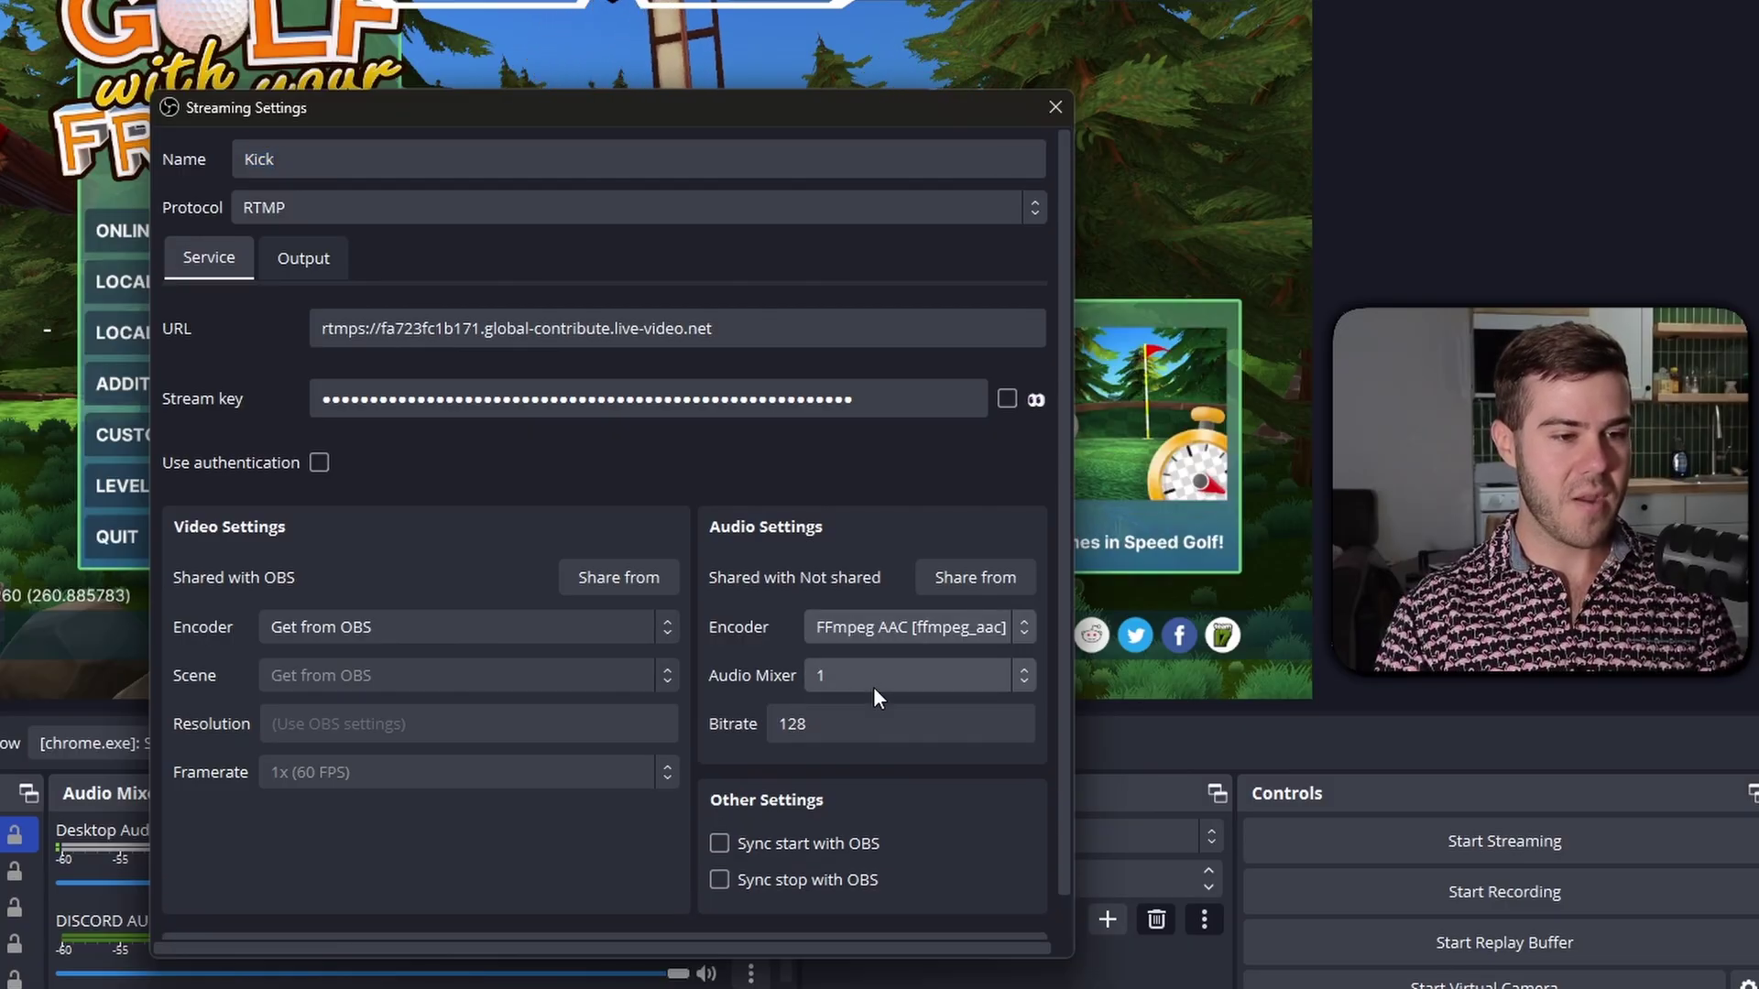
left_click(899, 678)
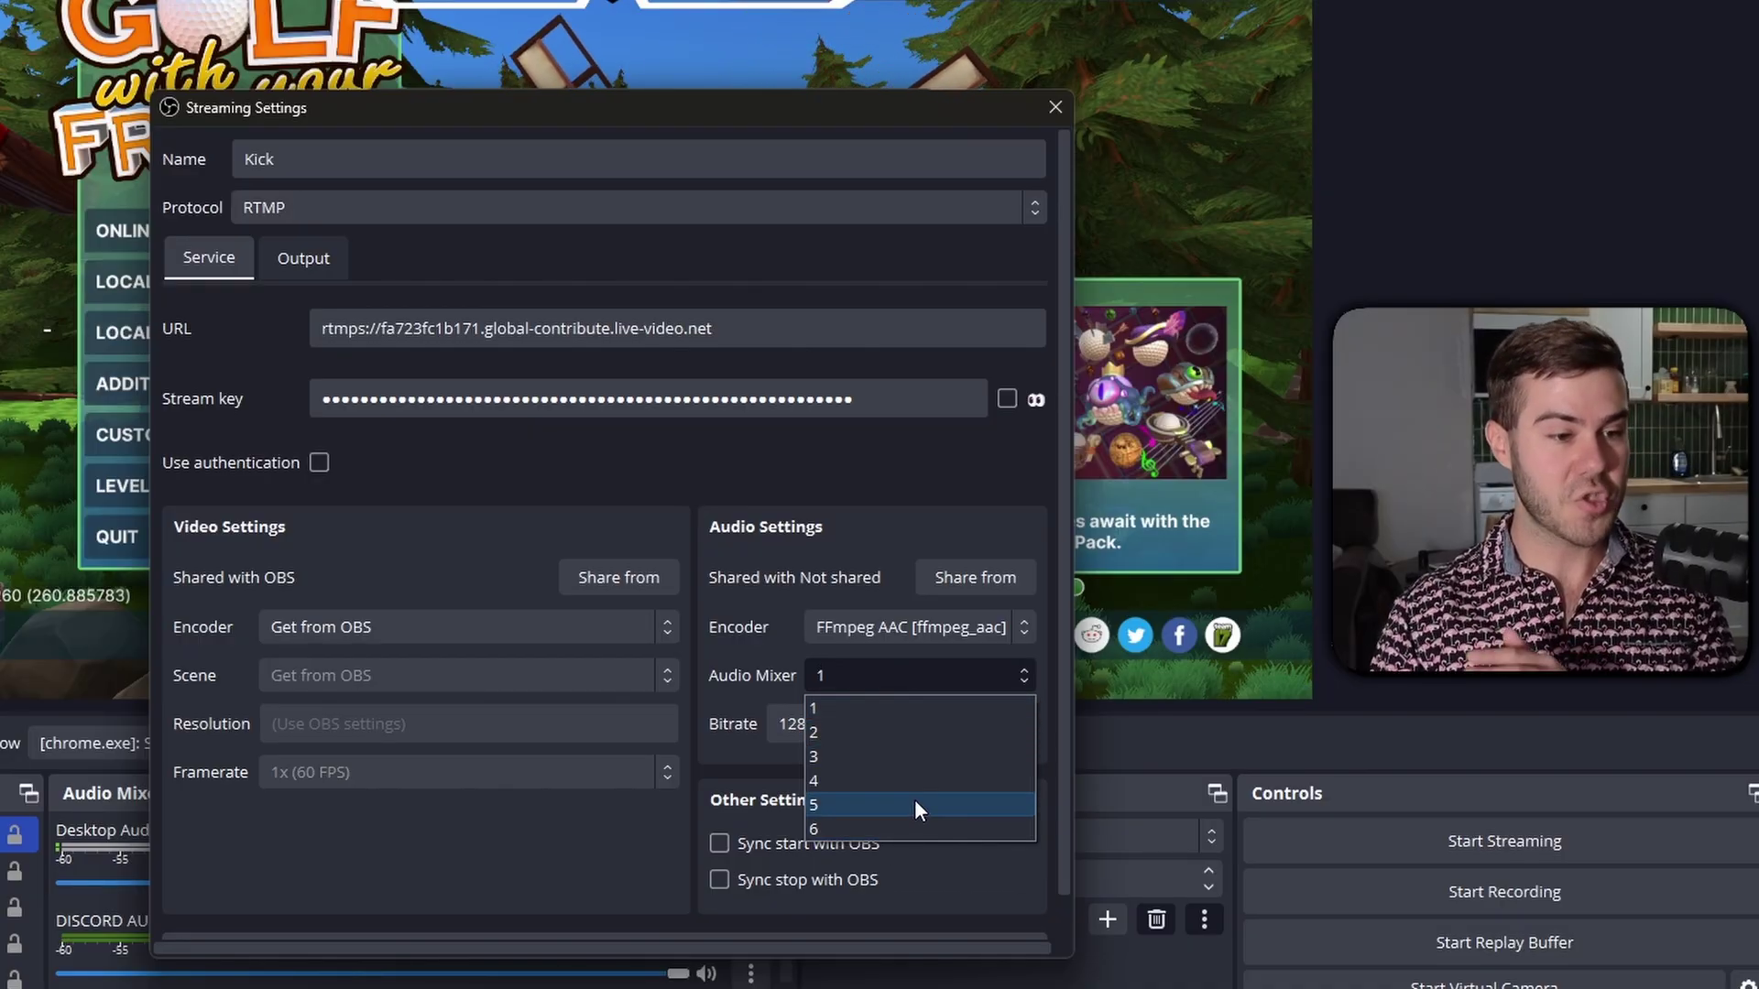
left_click(859, 711)
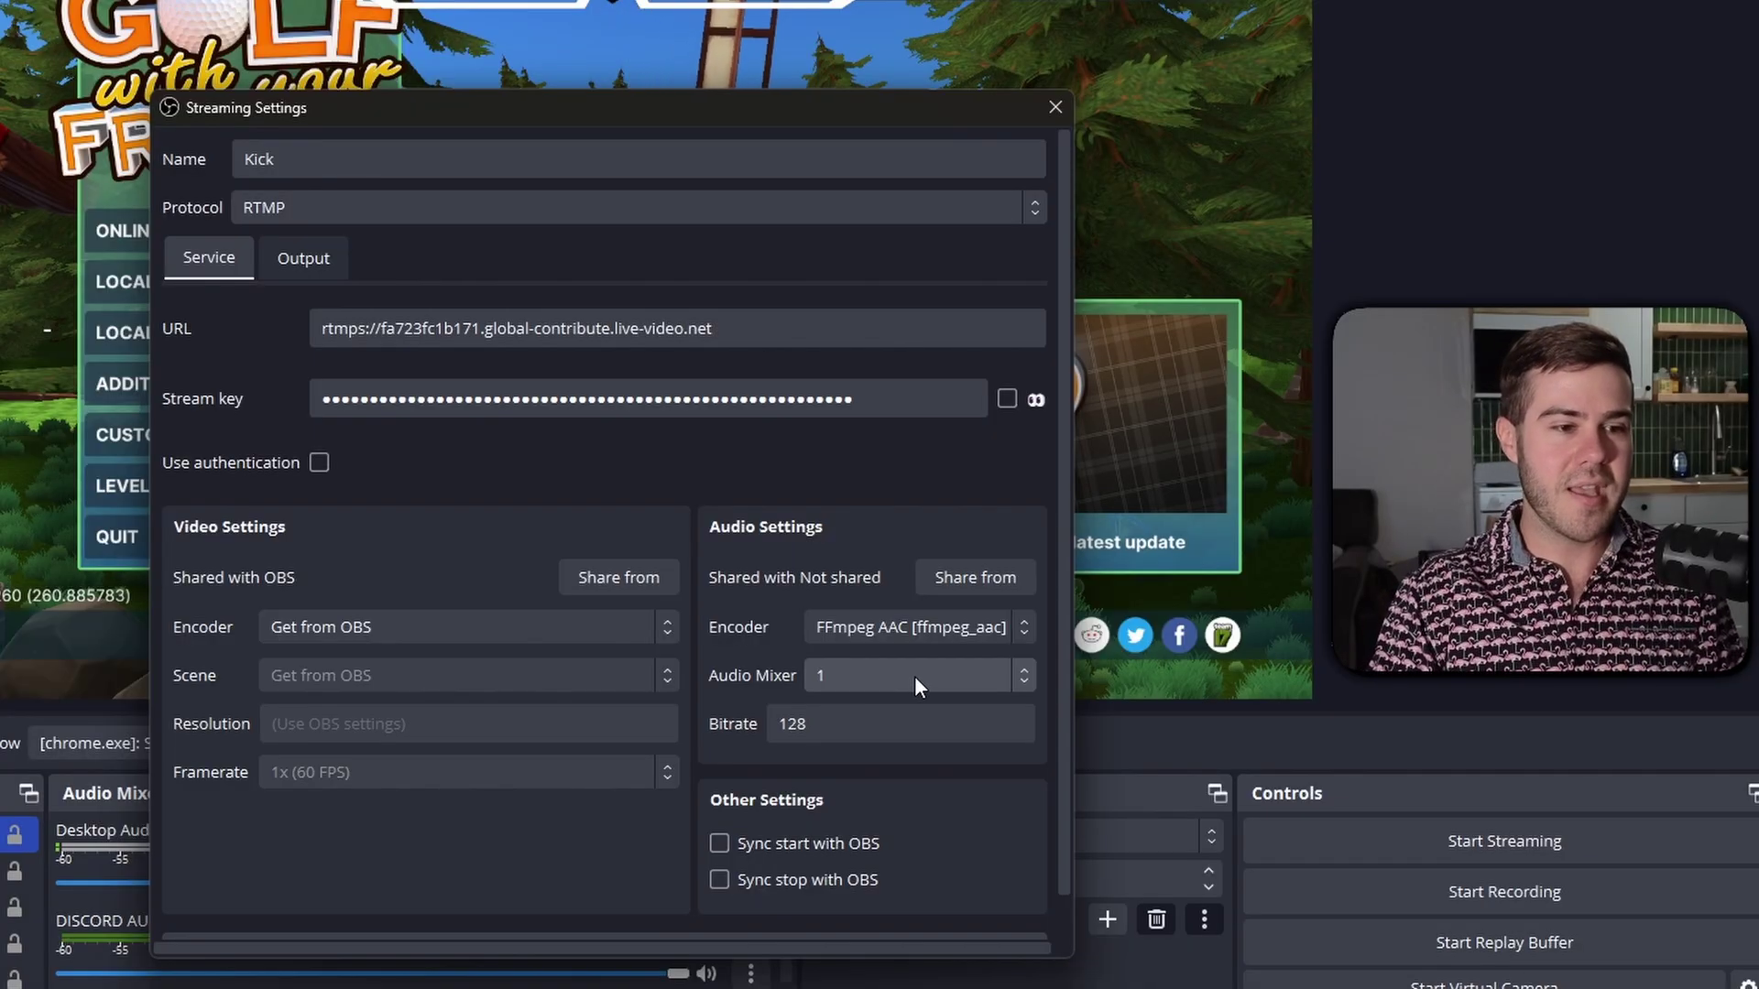
Step: Change Kick's audio bitrate from 128 to 320
left_click(844, 722)
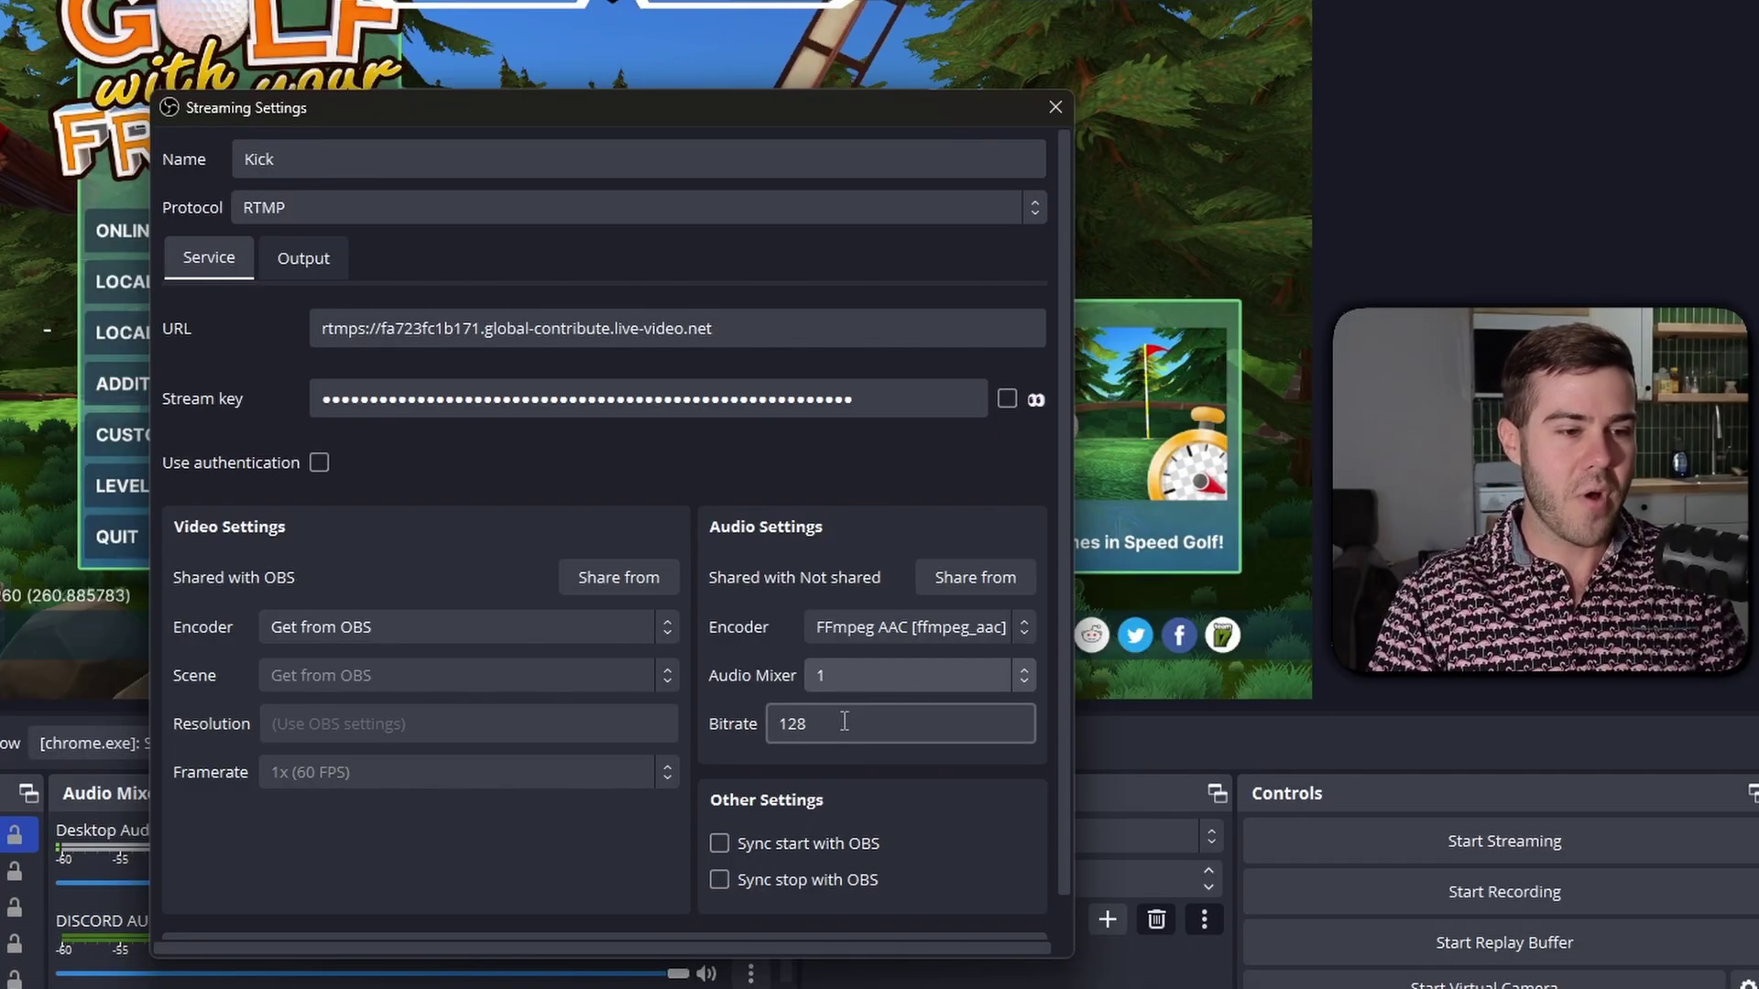
left_click_drag(844, 722, 684, 734)
type("320")
left_click(766, 675)
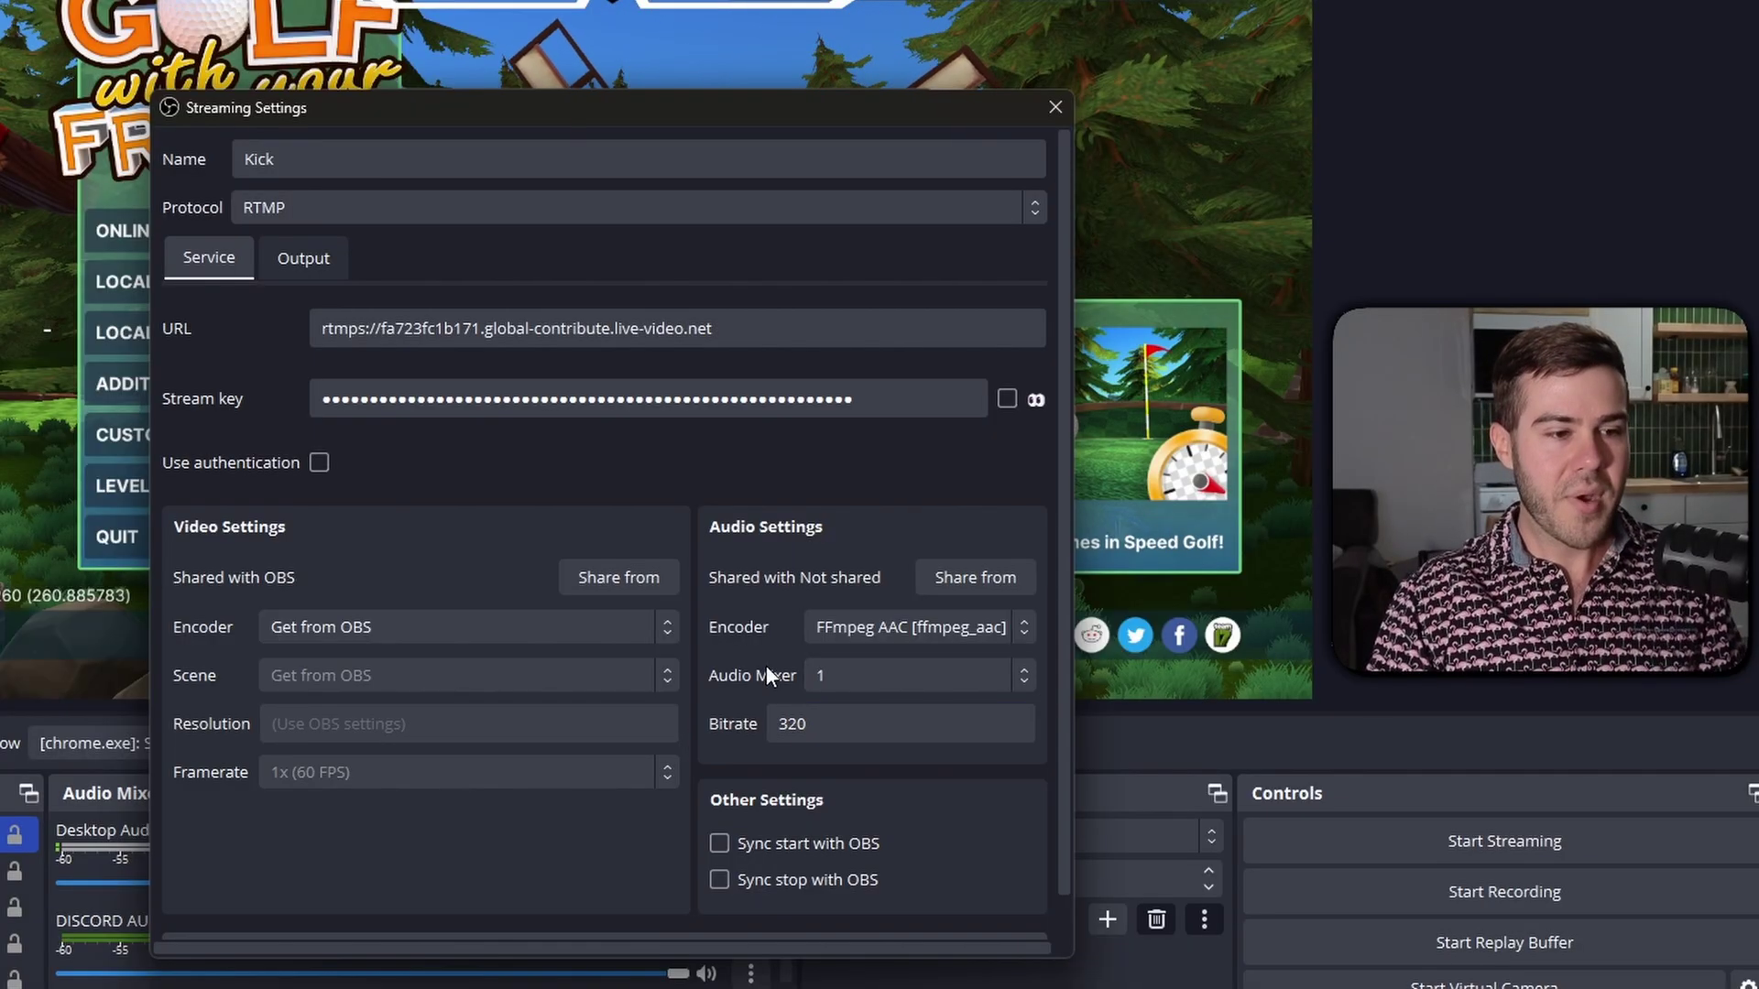
Step: Set Kick's audio mixer track to 1 and save its settings with OK
left_click(872, 680)
left_click(857, 828)
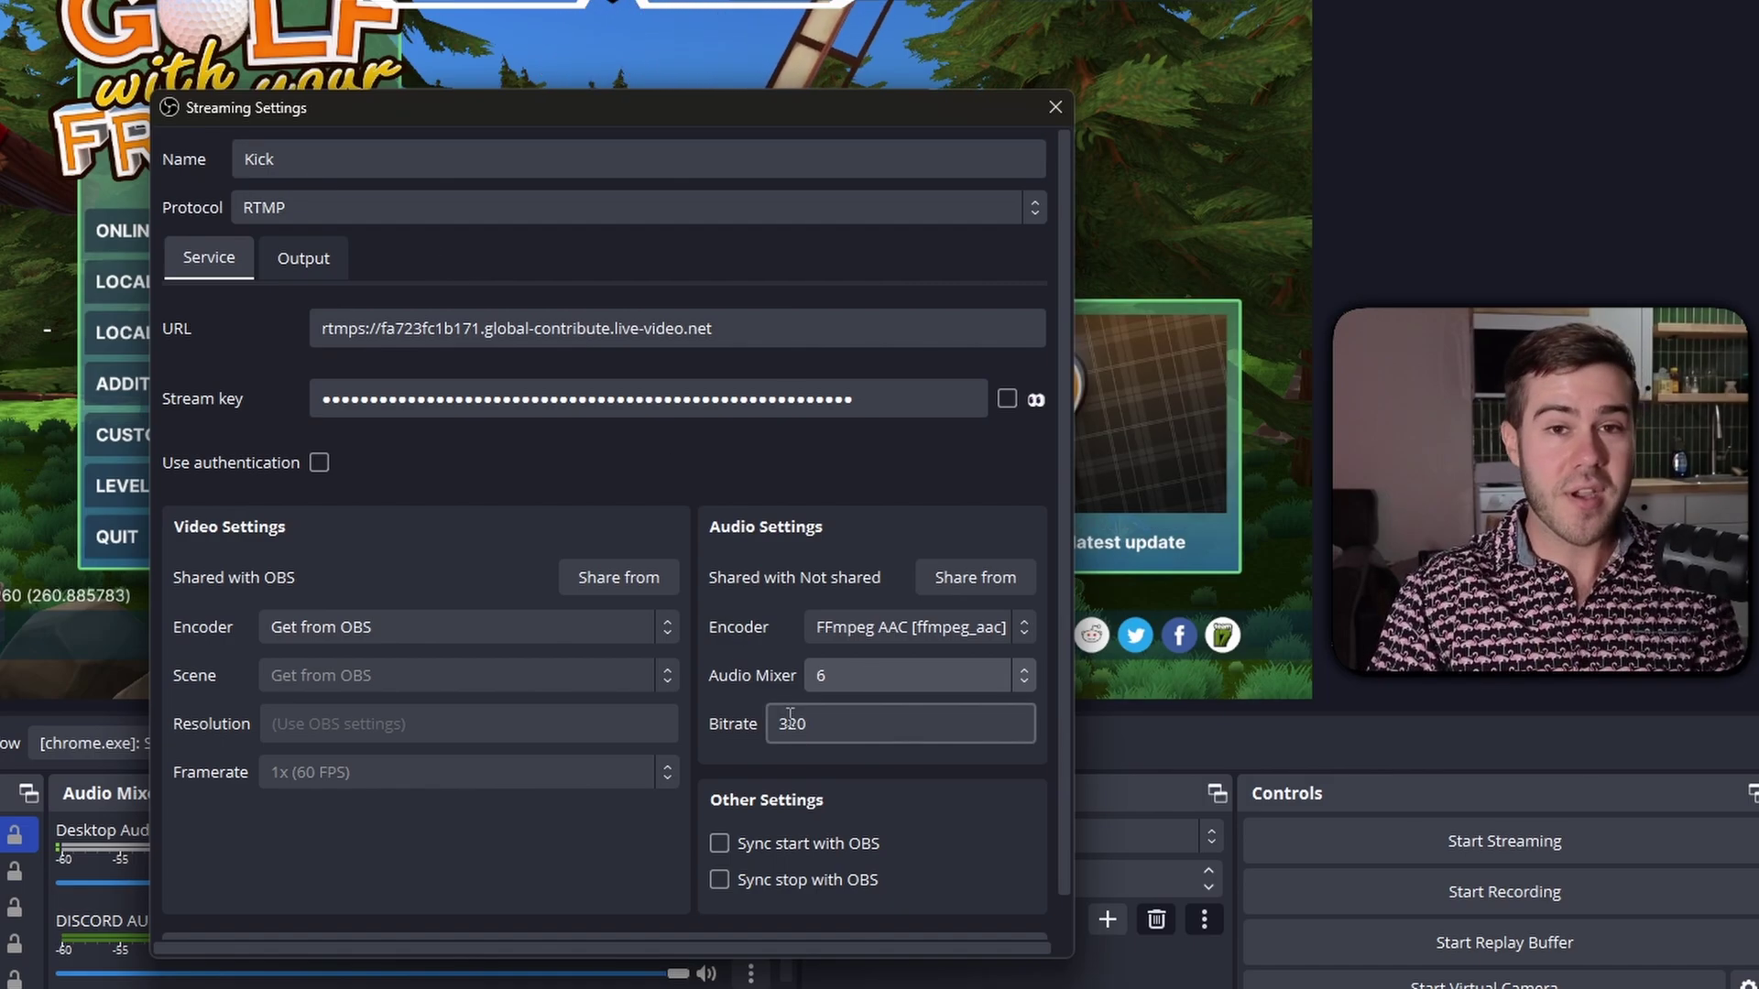
left_click(897, 673)
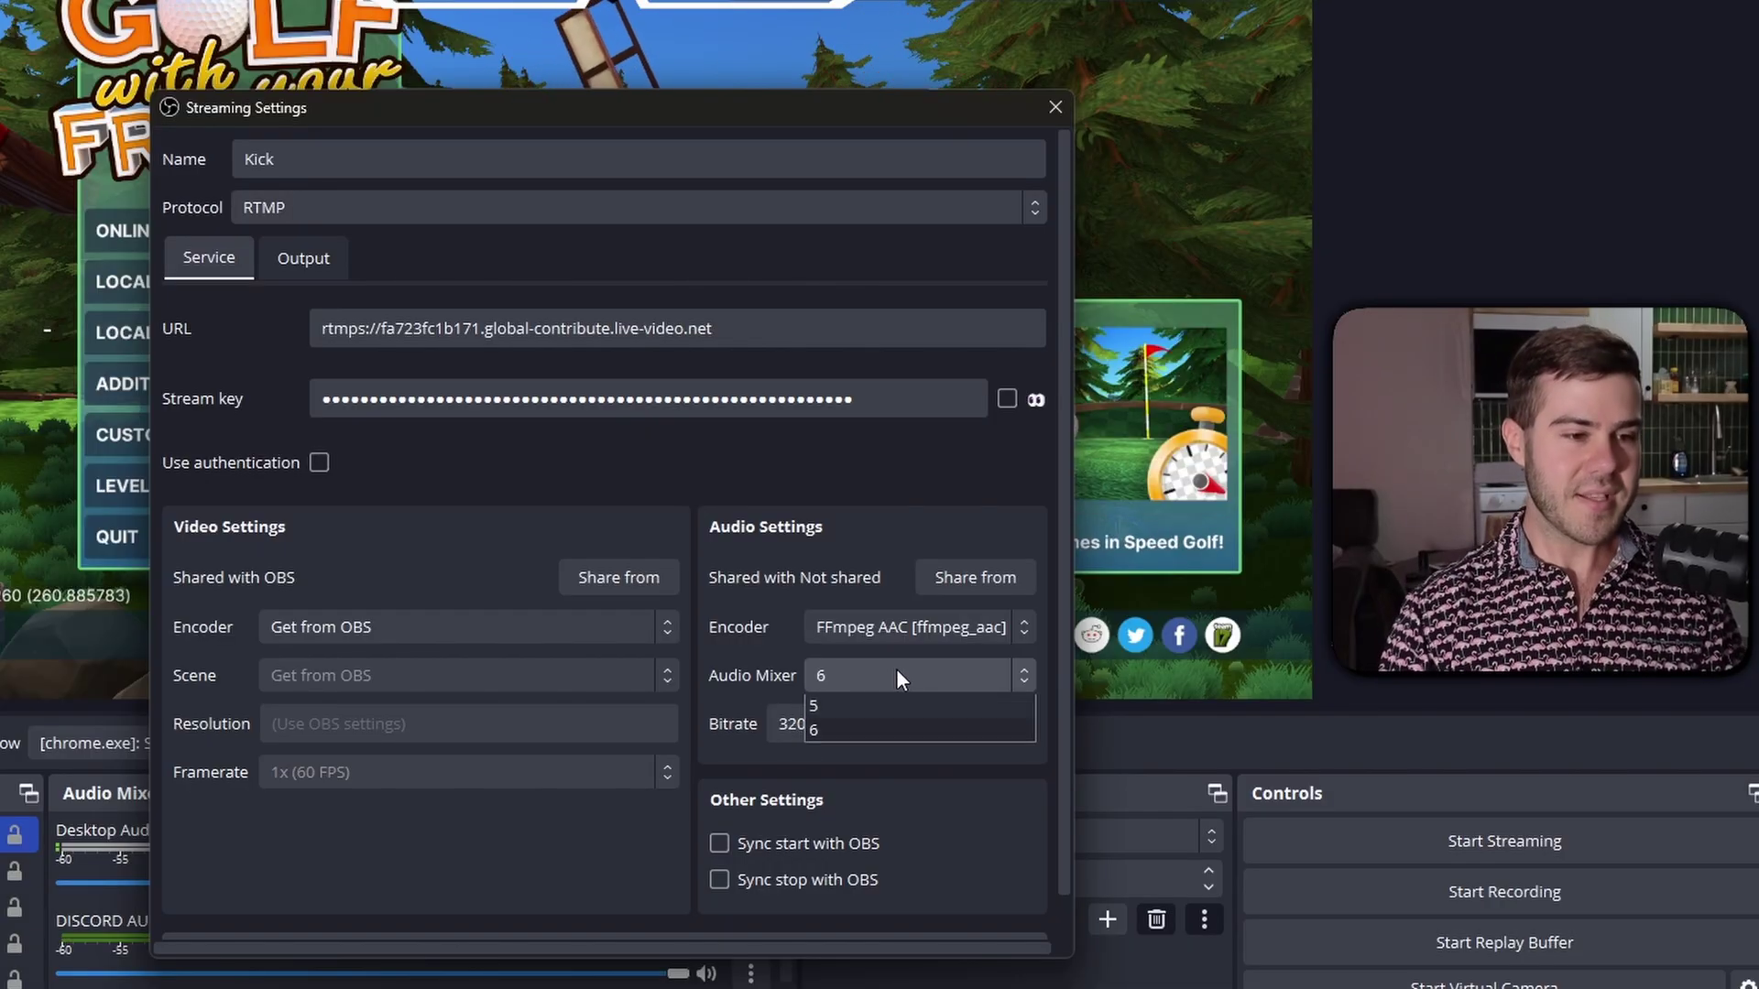
left_click(872, 705)
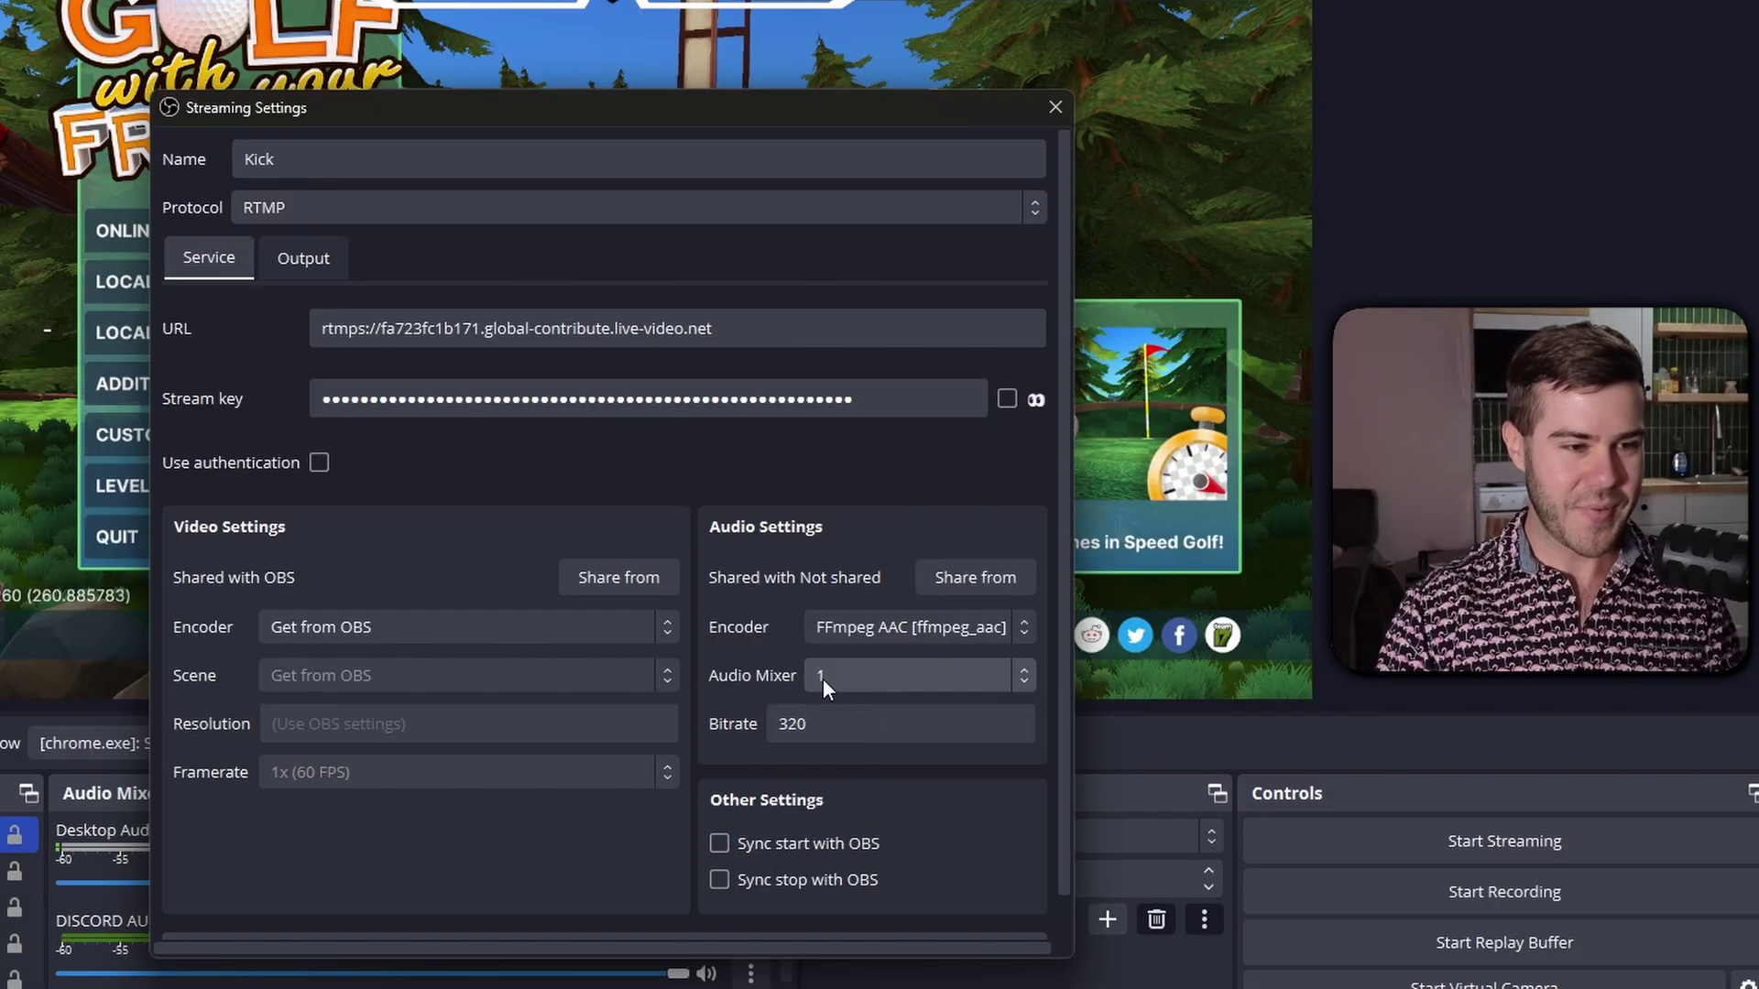
scroll(695, 664, "down", 1)
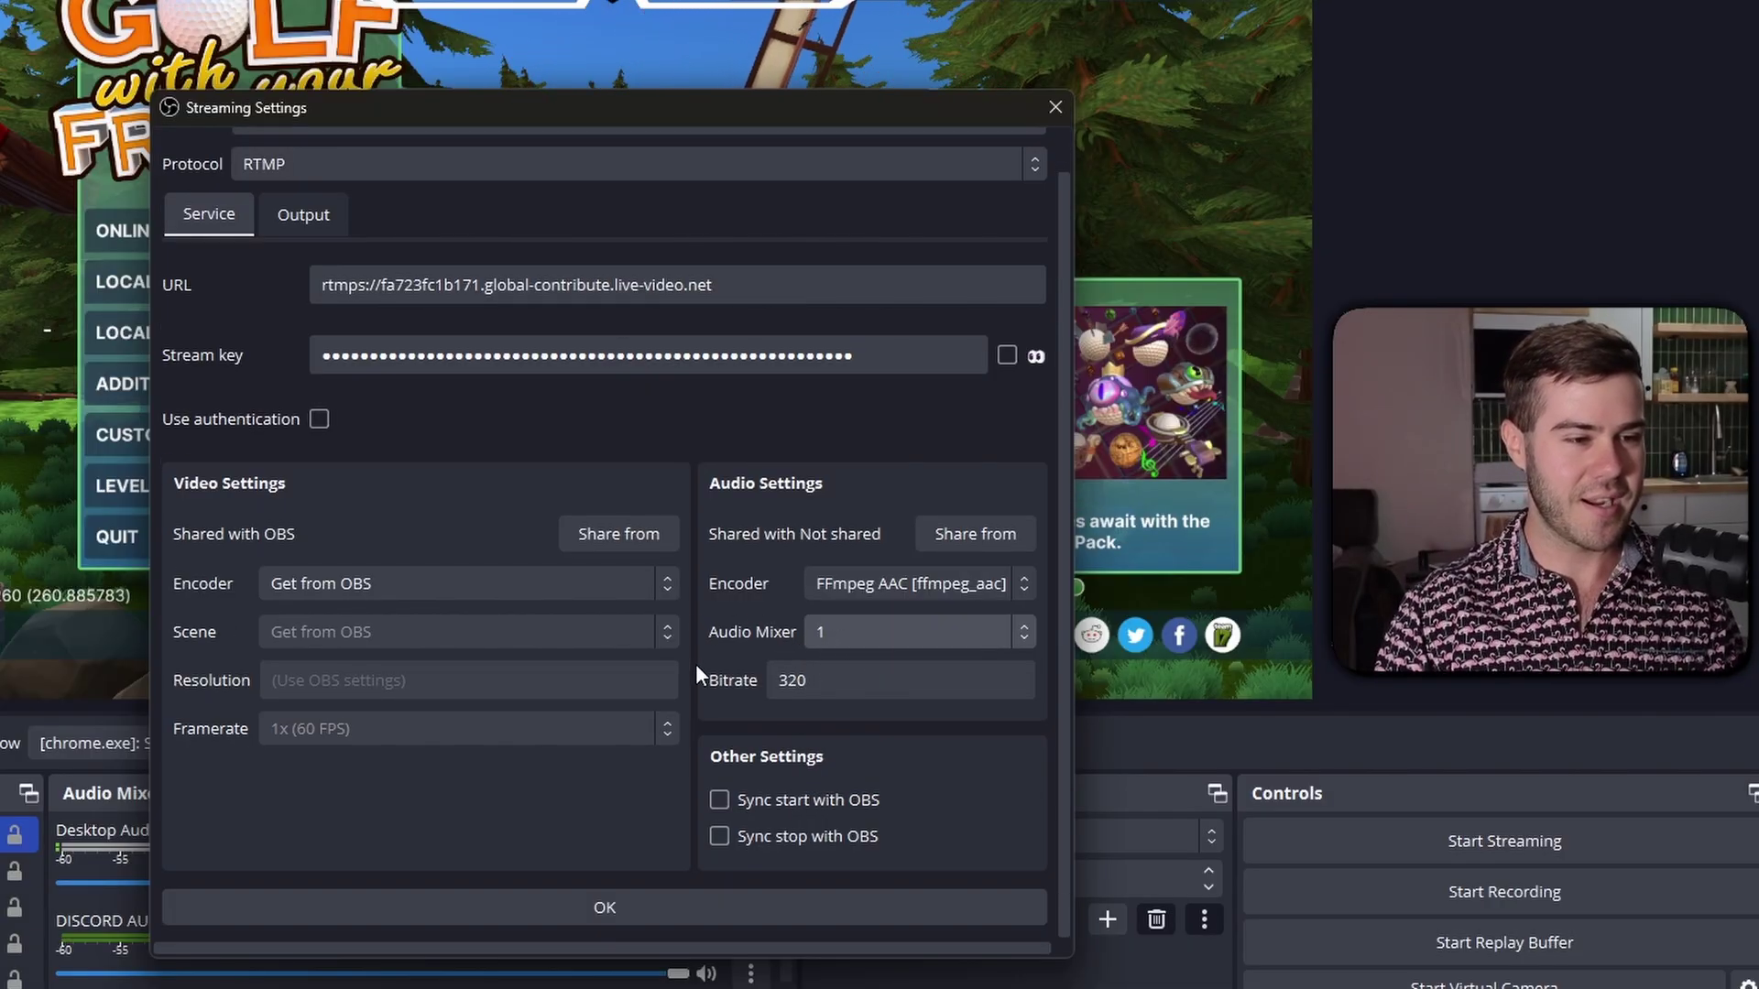
left_click(616, 907)
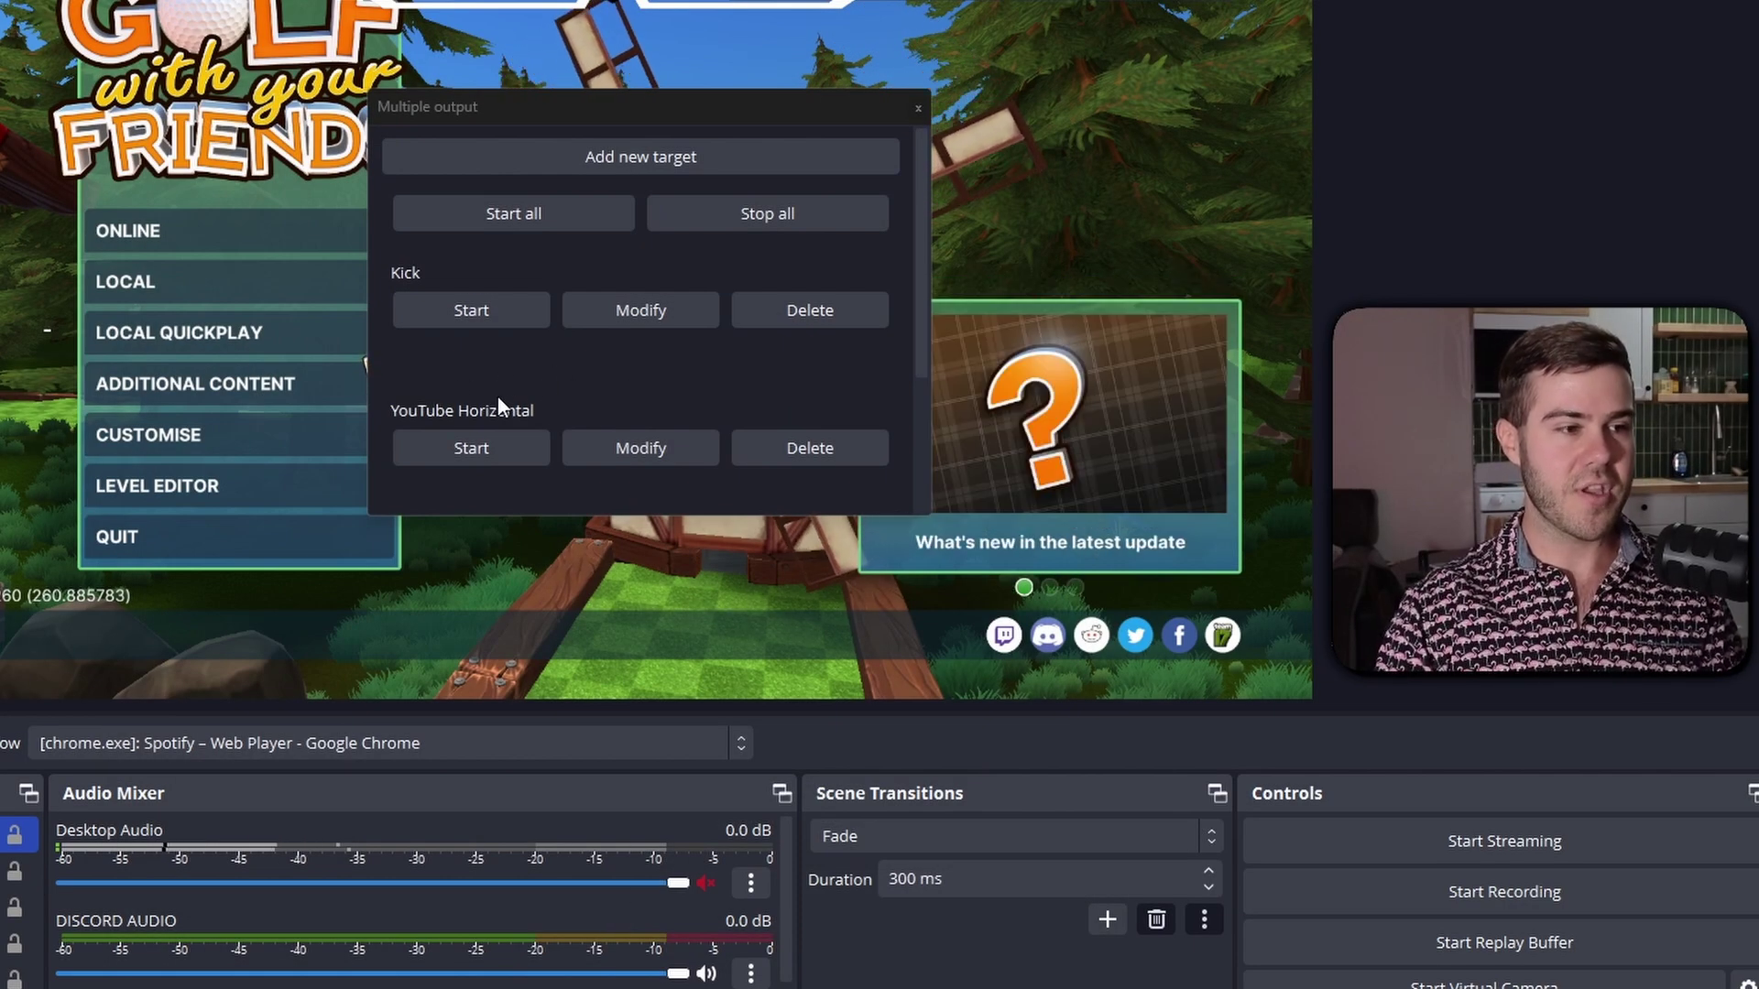
Step: Give YouTube Horizontal the FFmpeg AAC audio encoder on mixer track 6
left_click(662, 448)
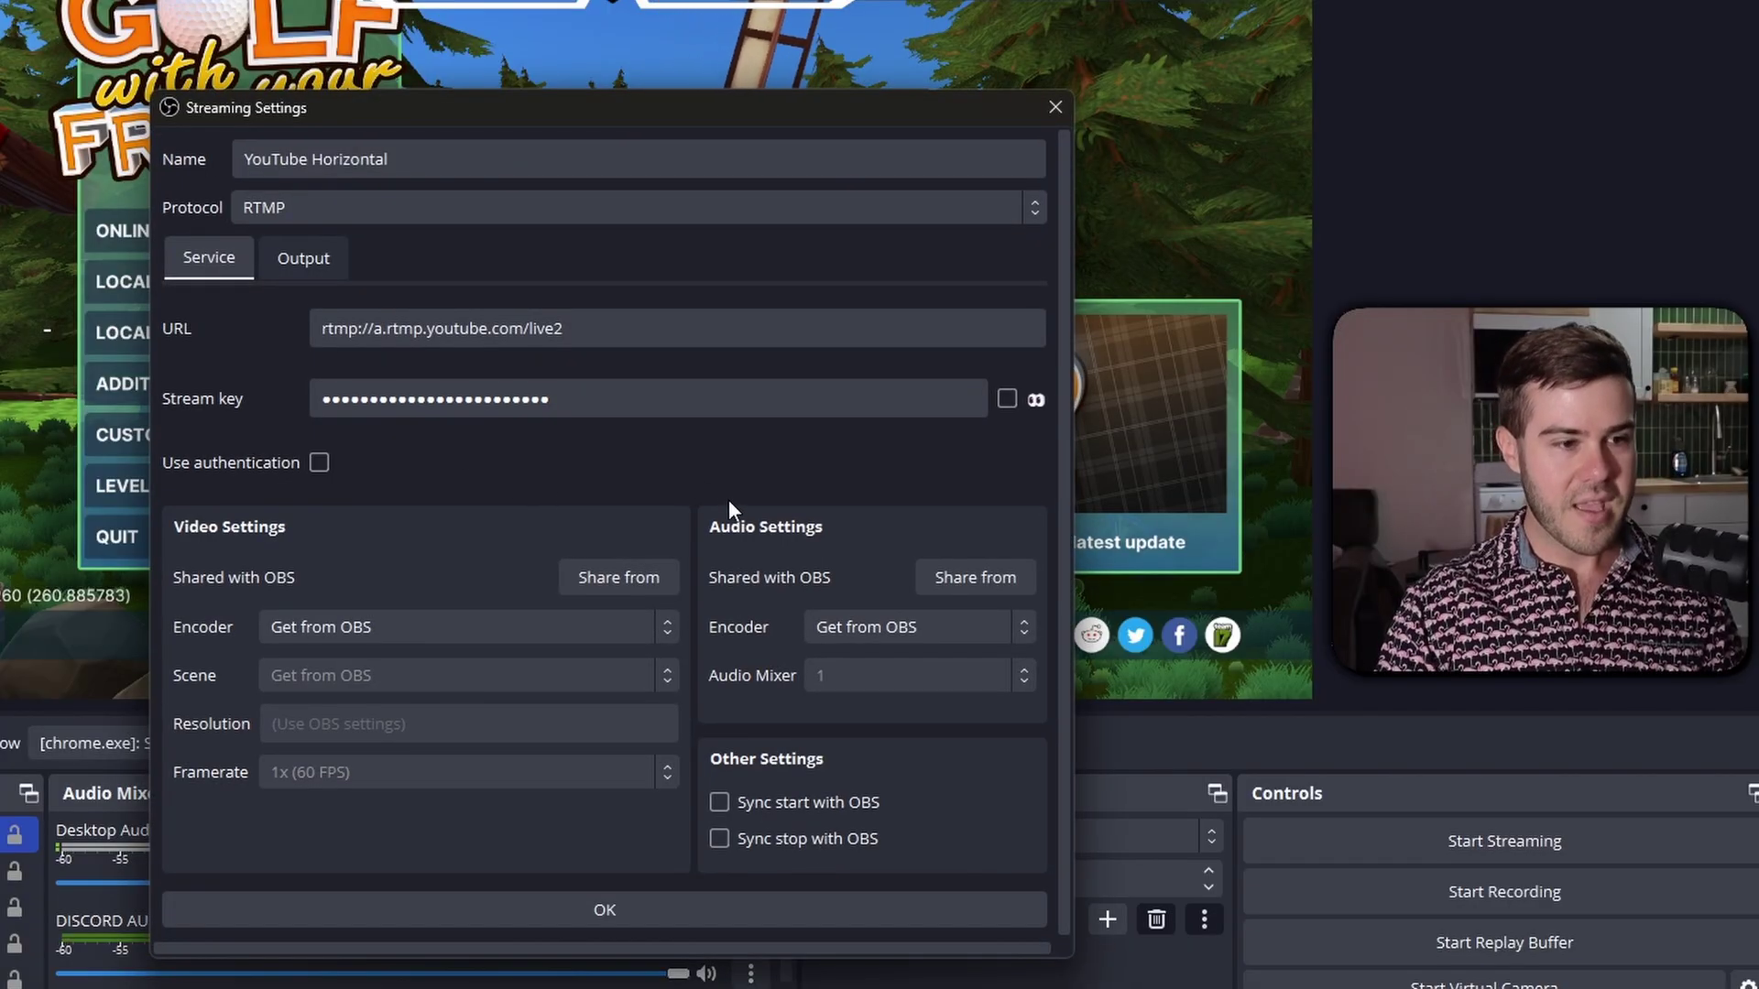
left_click(834, 628)
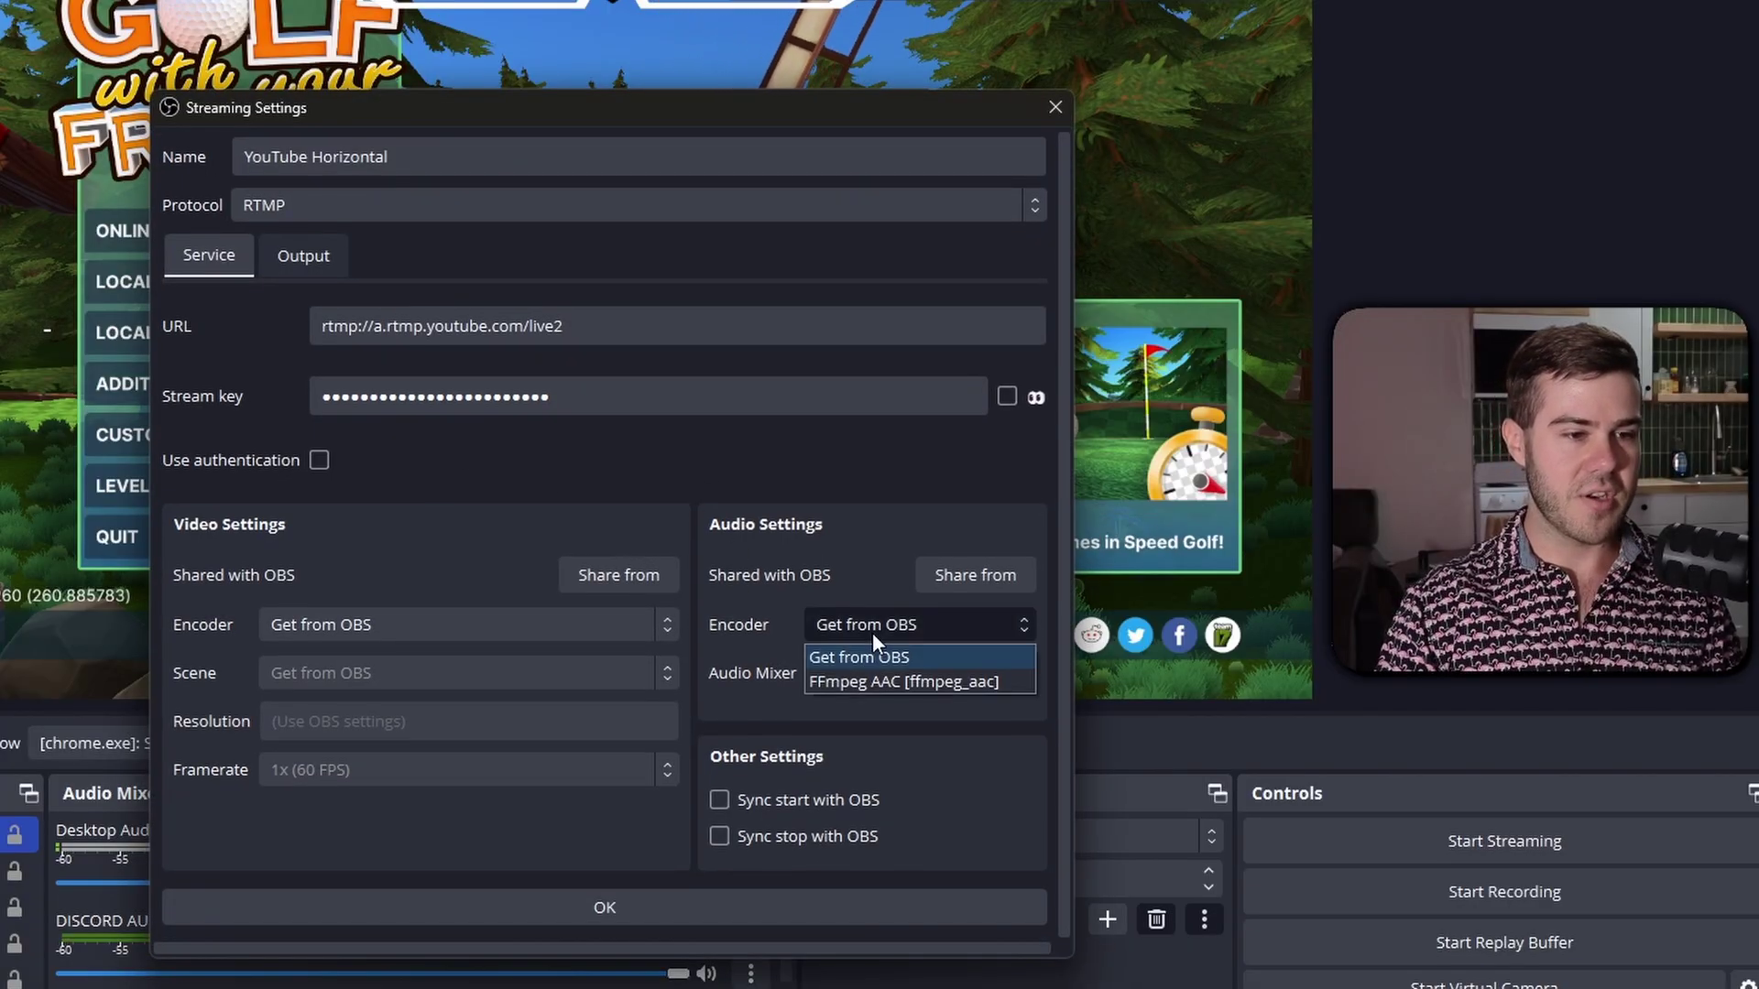
left_click(843, 682)
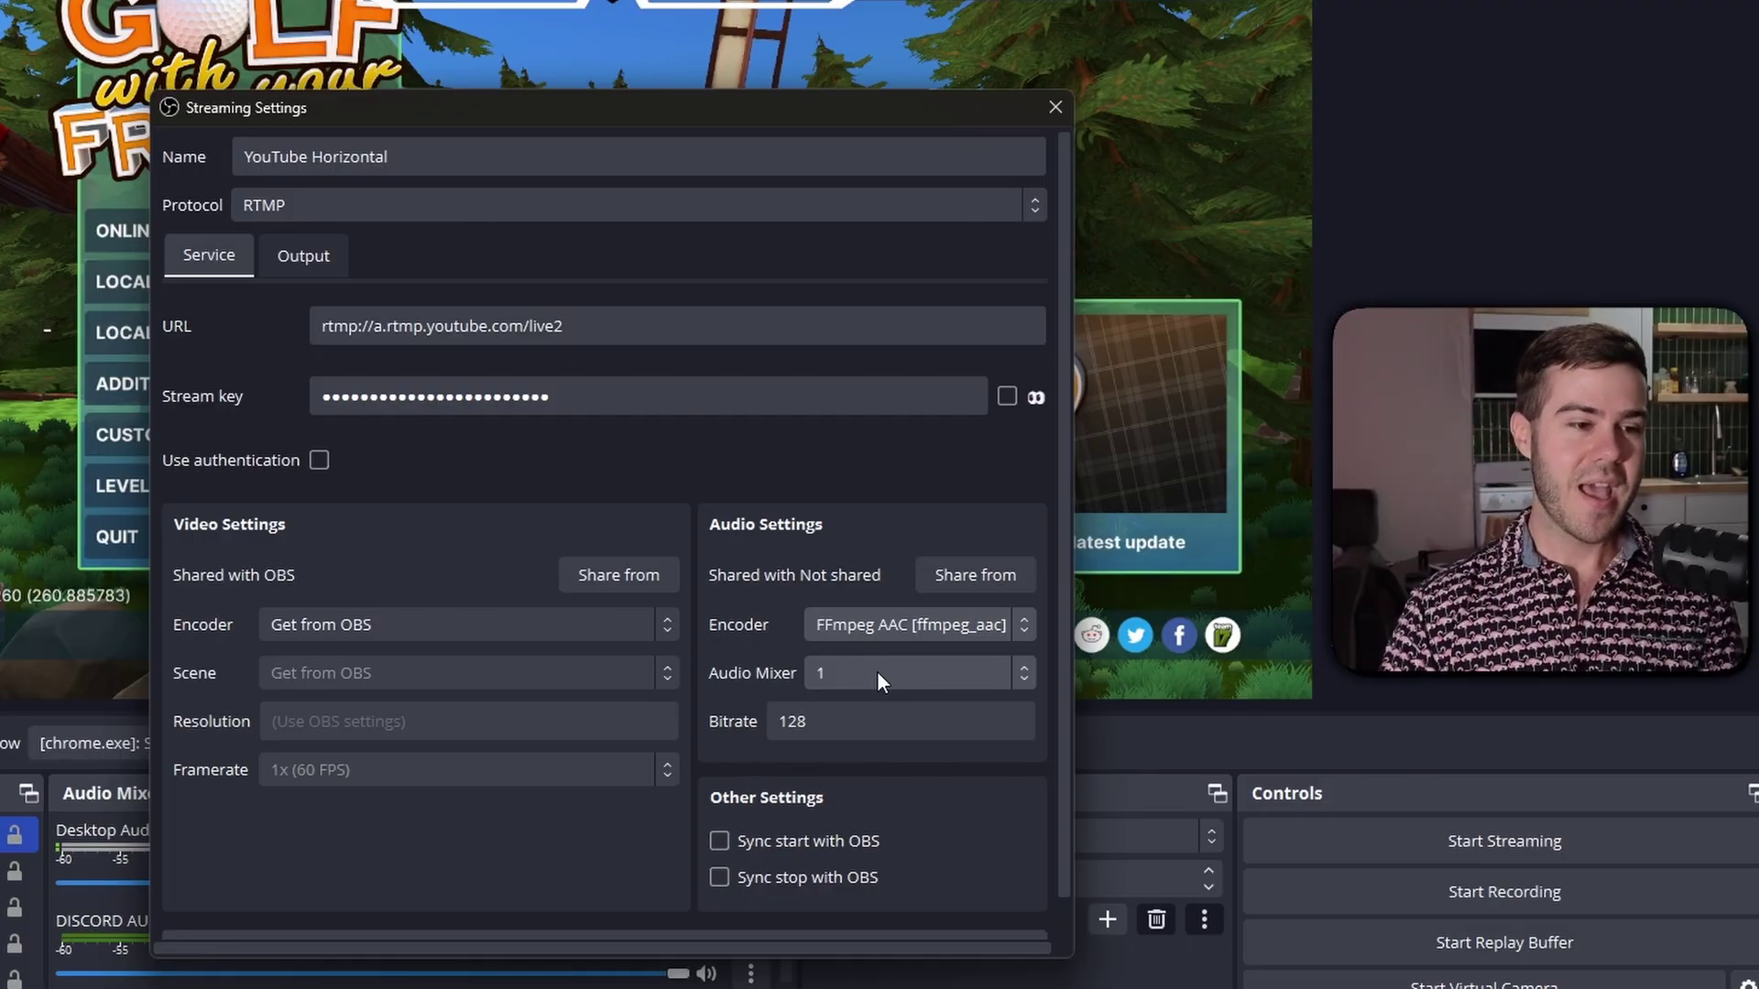
left_click(876, 673)
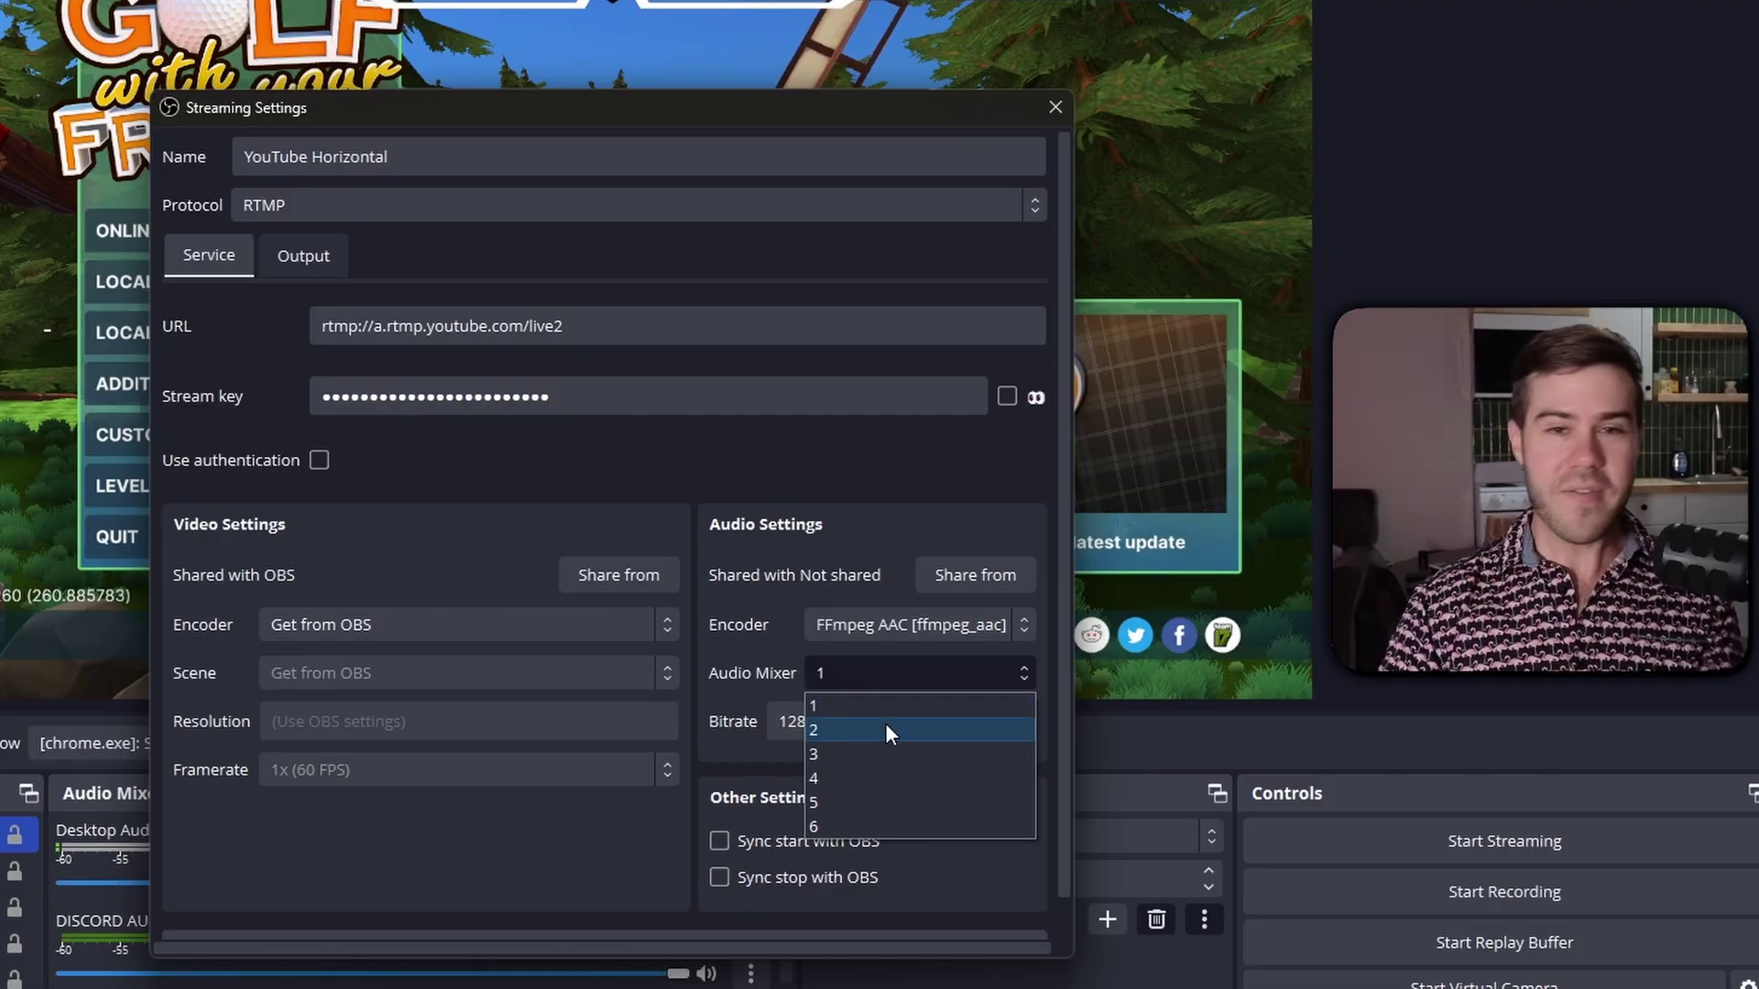
left_click(891, 825)
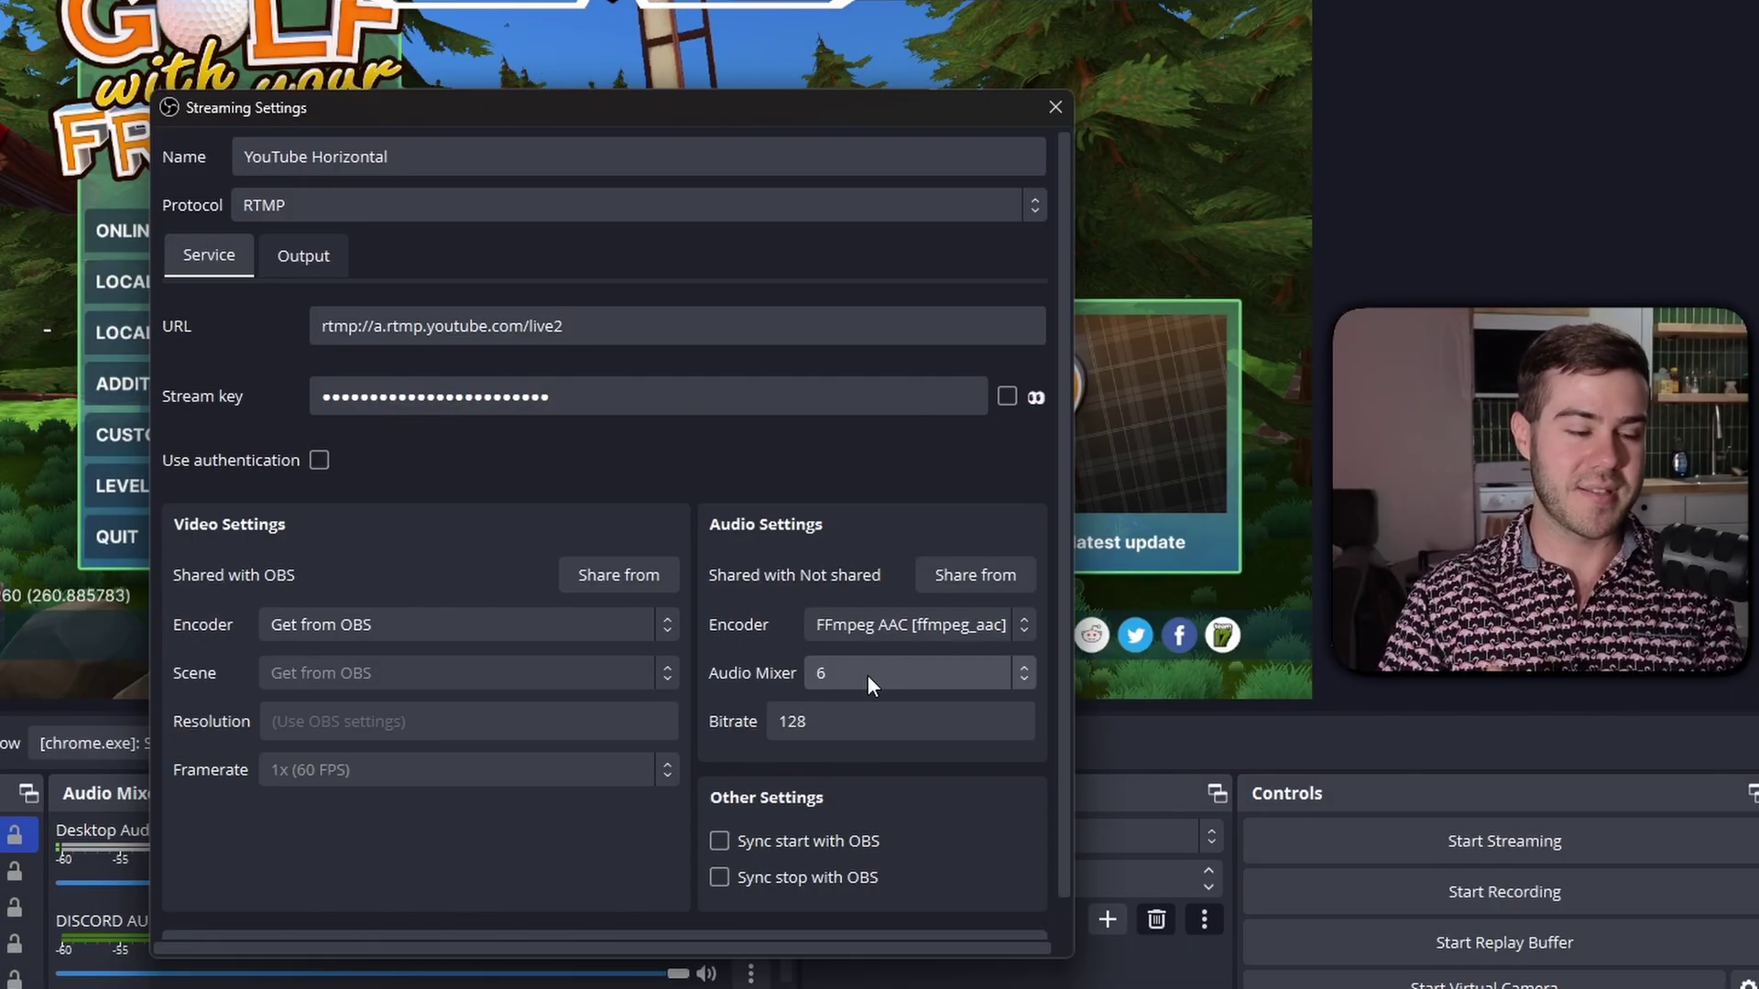
Step: Set YouTube Horizontal's audio bitrate to 320 and save with OK
left_click_drag(825, 722, 700, 716)
type("320")
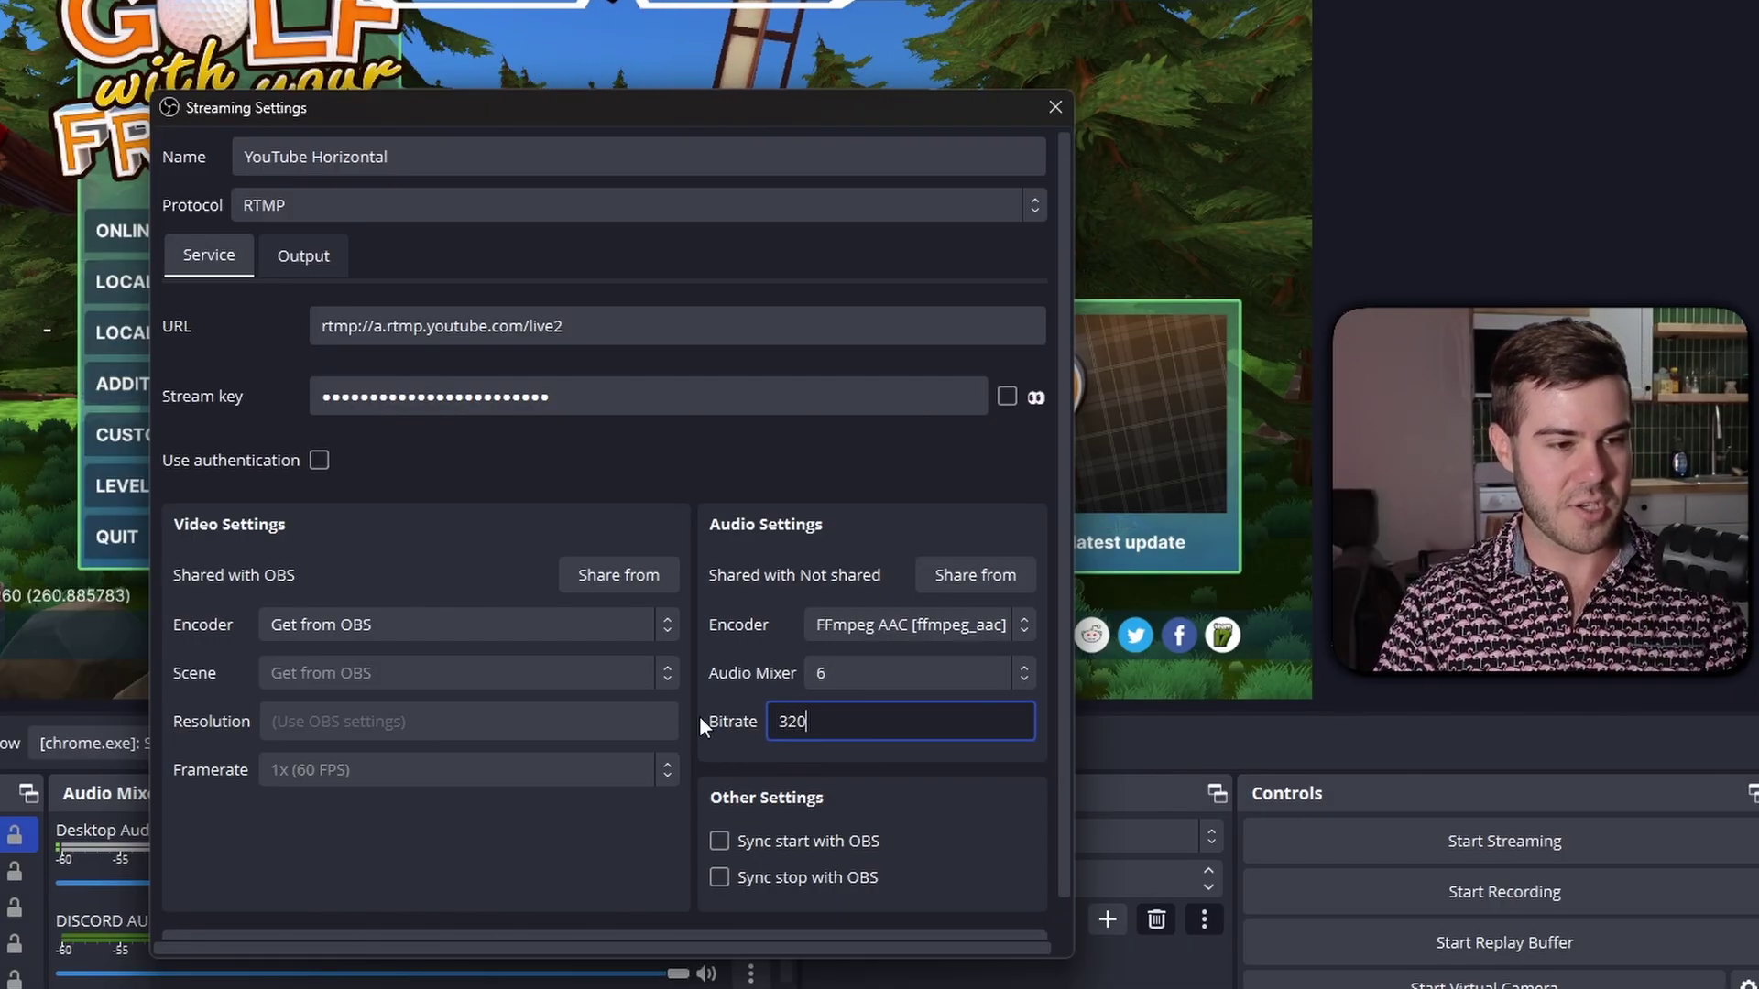
scroll(655, 889, "down", 1)
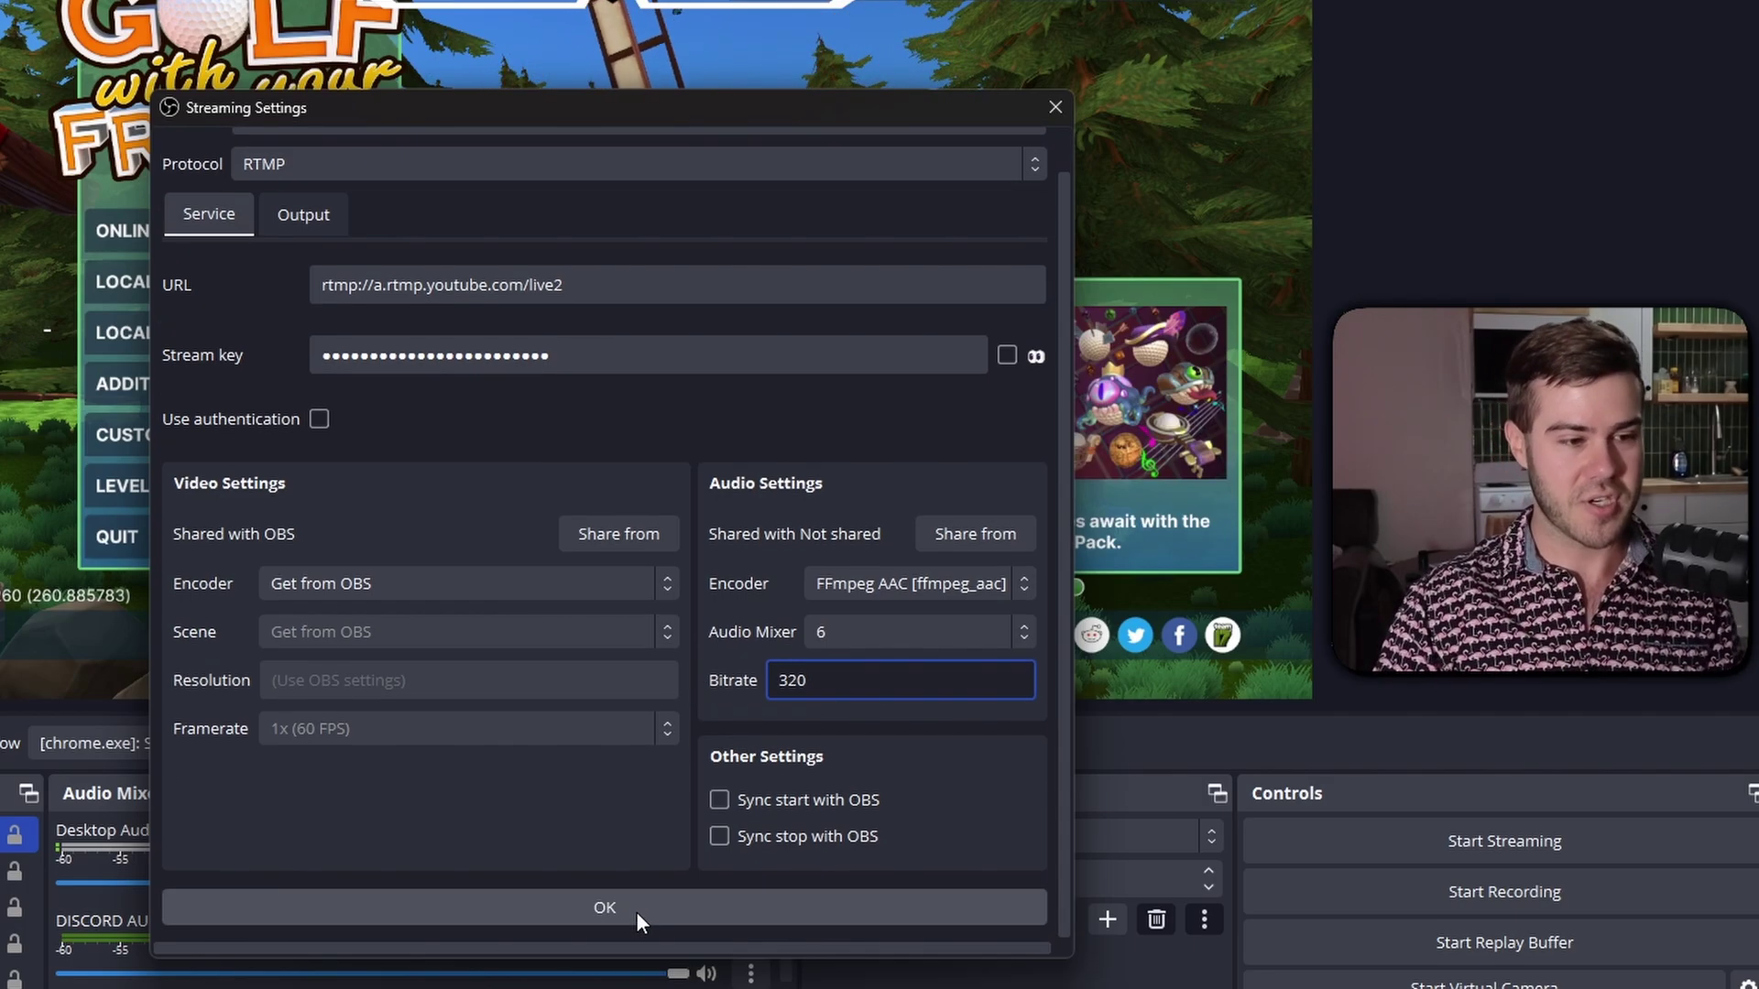
left_click(628, 911)
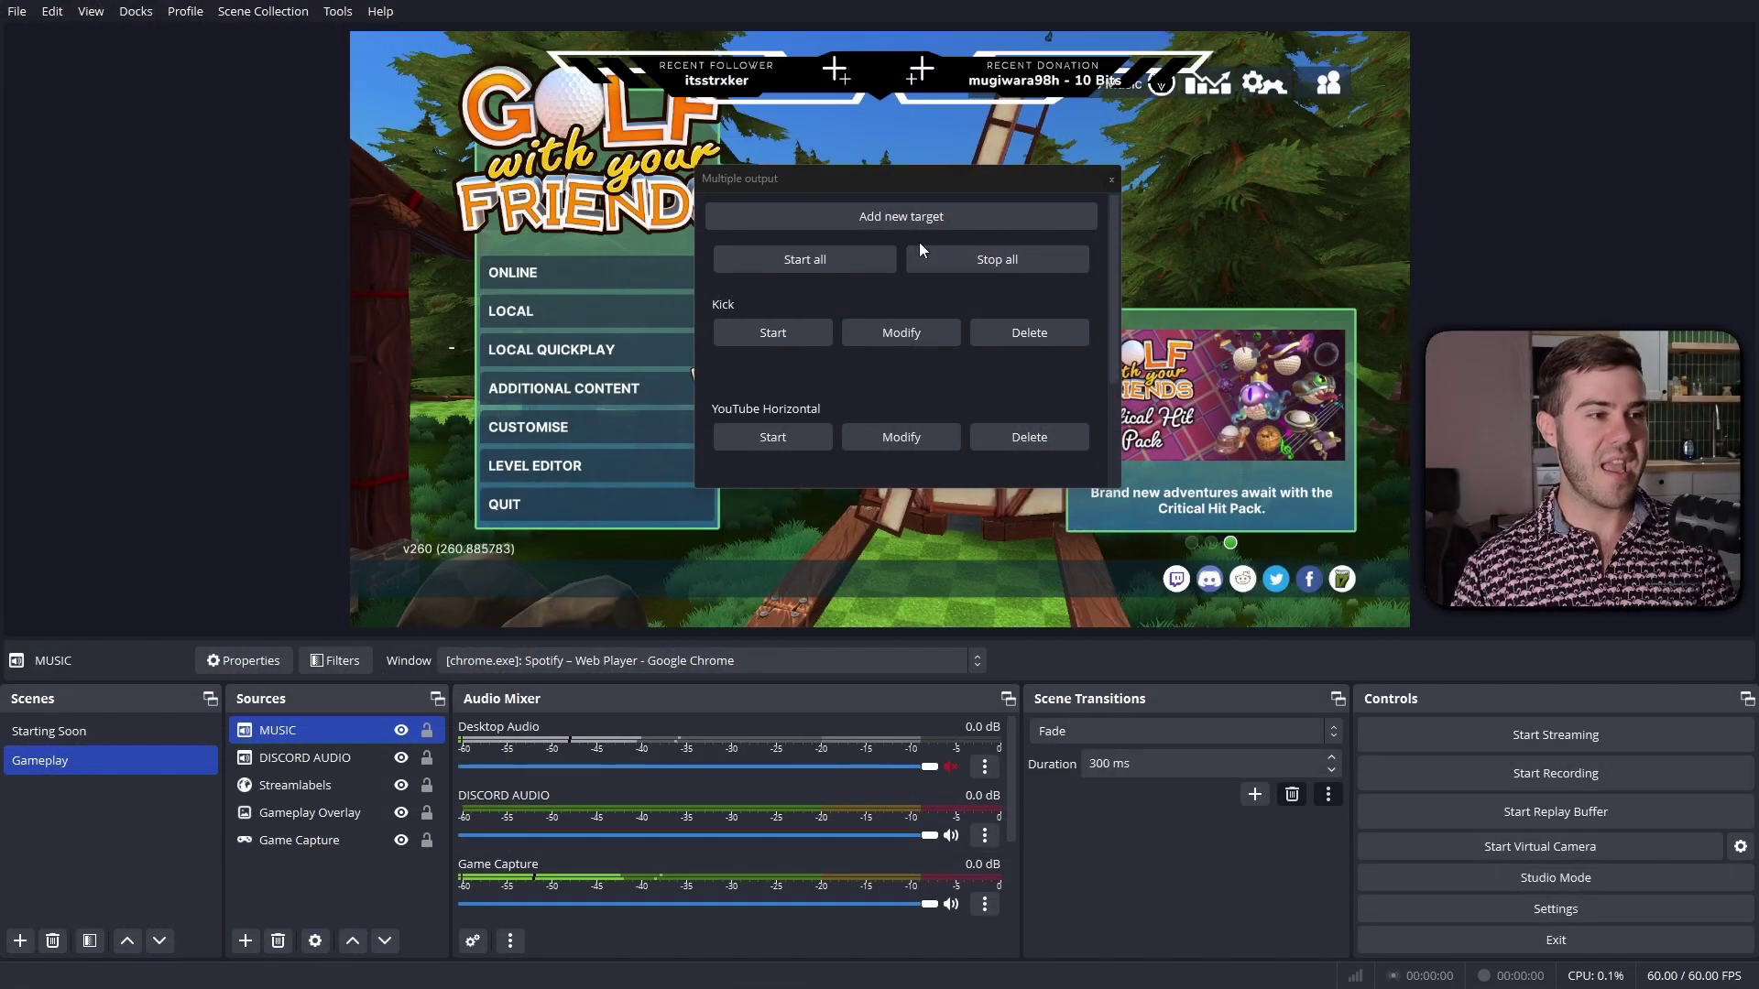
Step: Dock Multiple output on the right, then add the Vertical dock and place it left
left_click_drag(904, 191, 1708, 165)
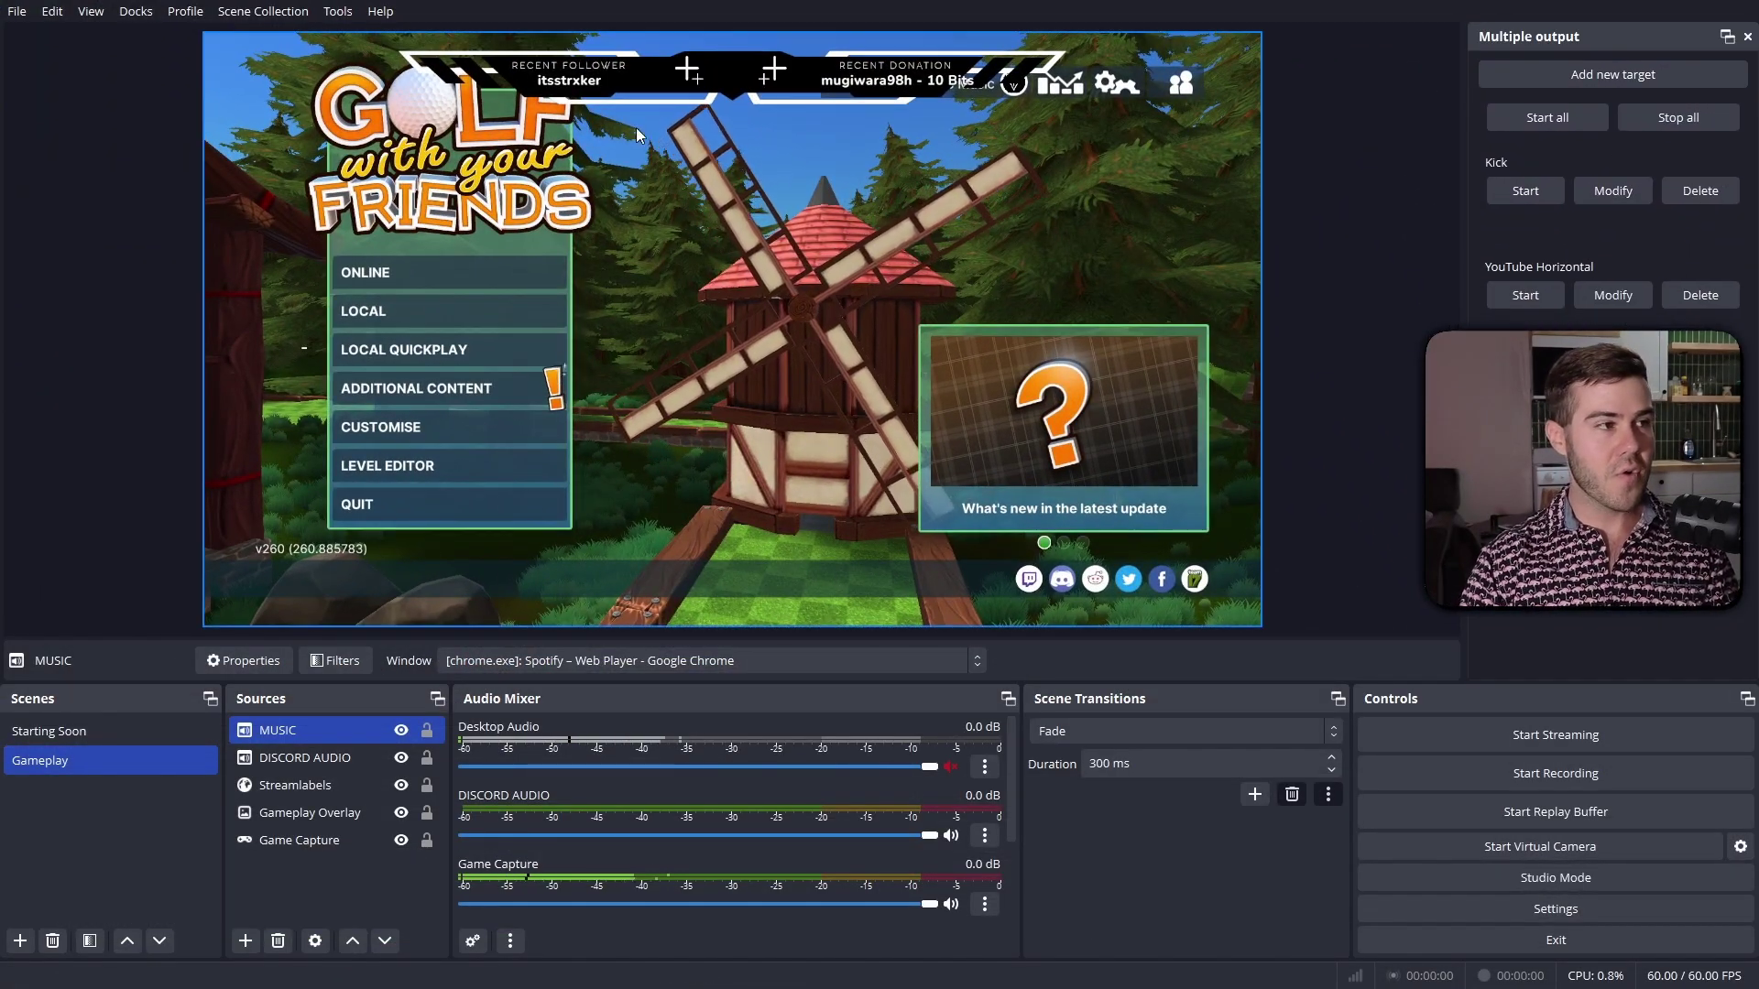
left_click(139, 19)
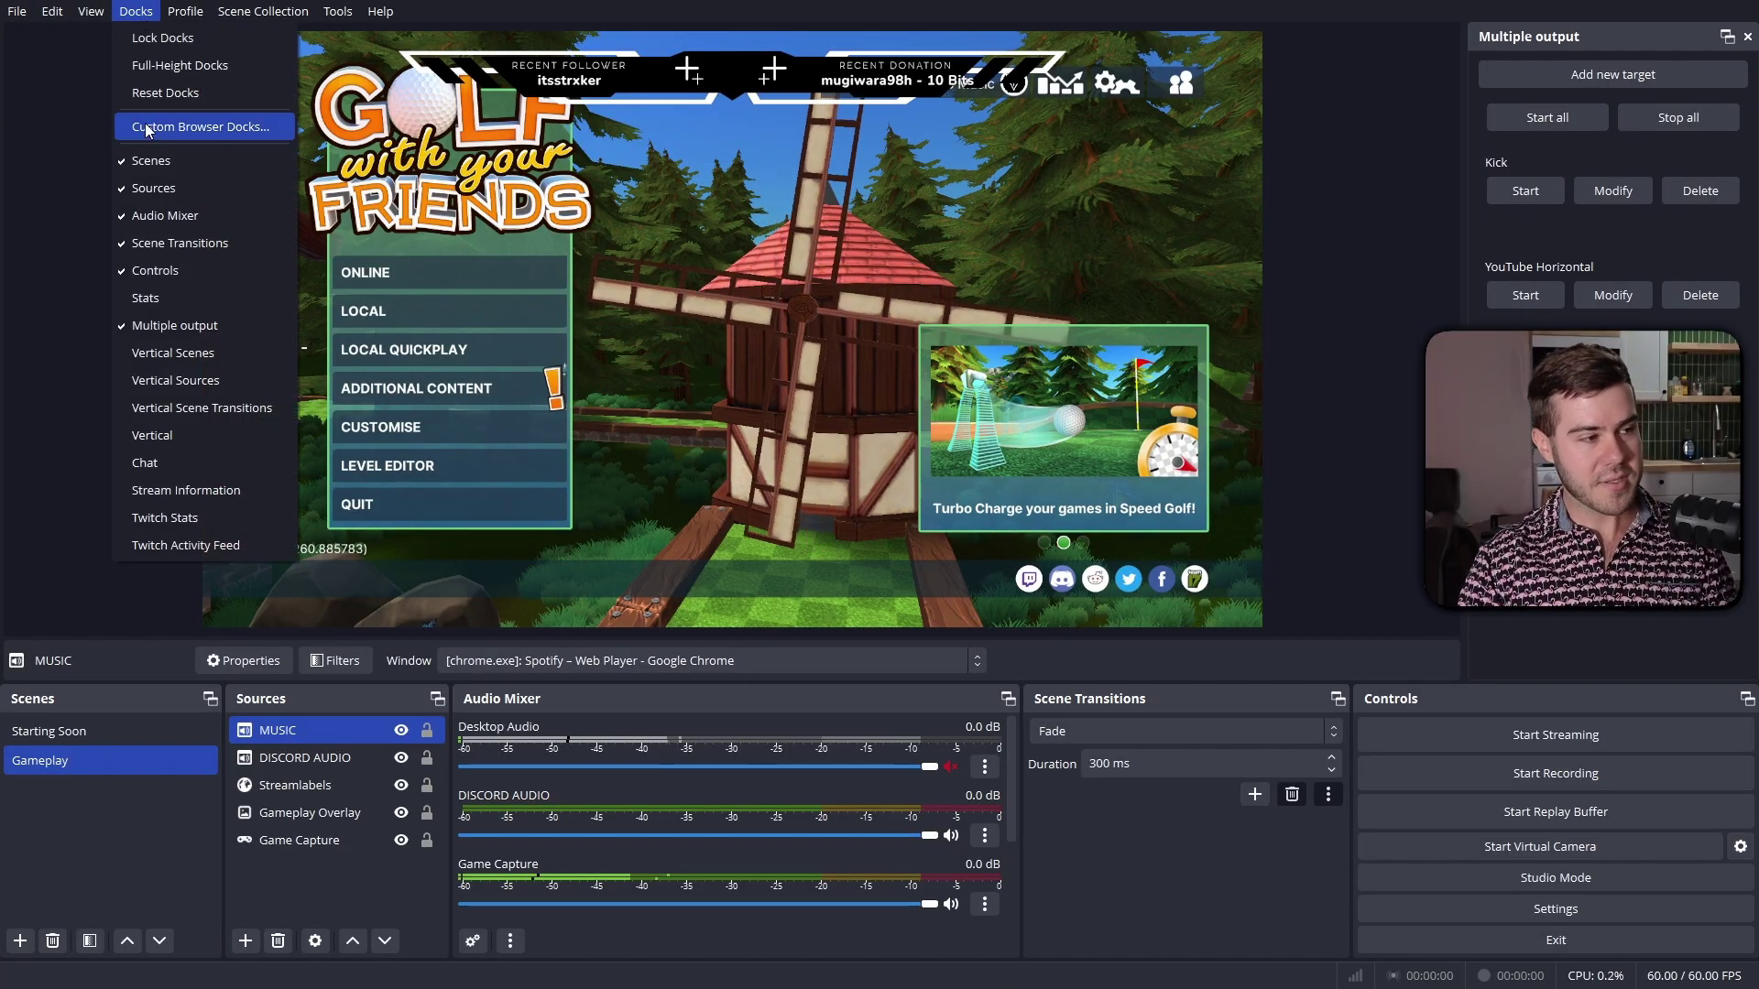
left_click(189, 436)
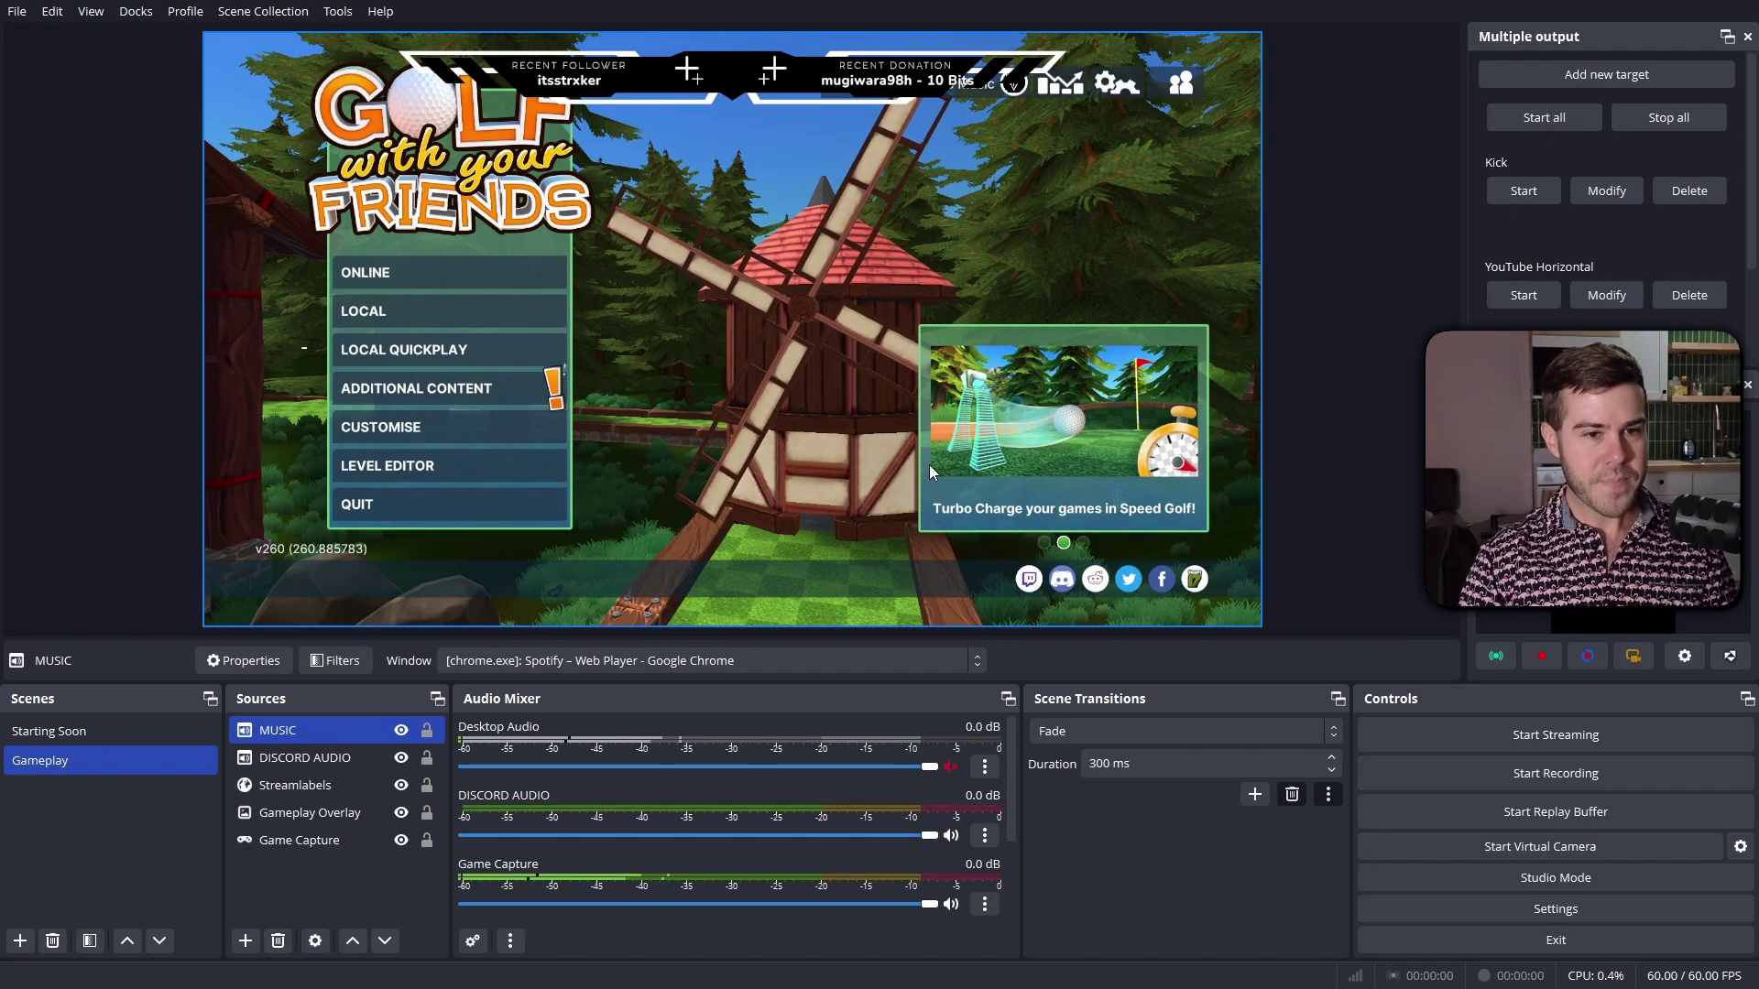
left_click_drag(1539, 385, 46, 200)
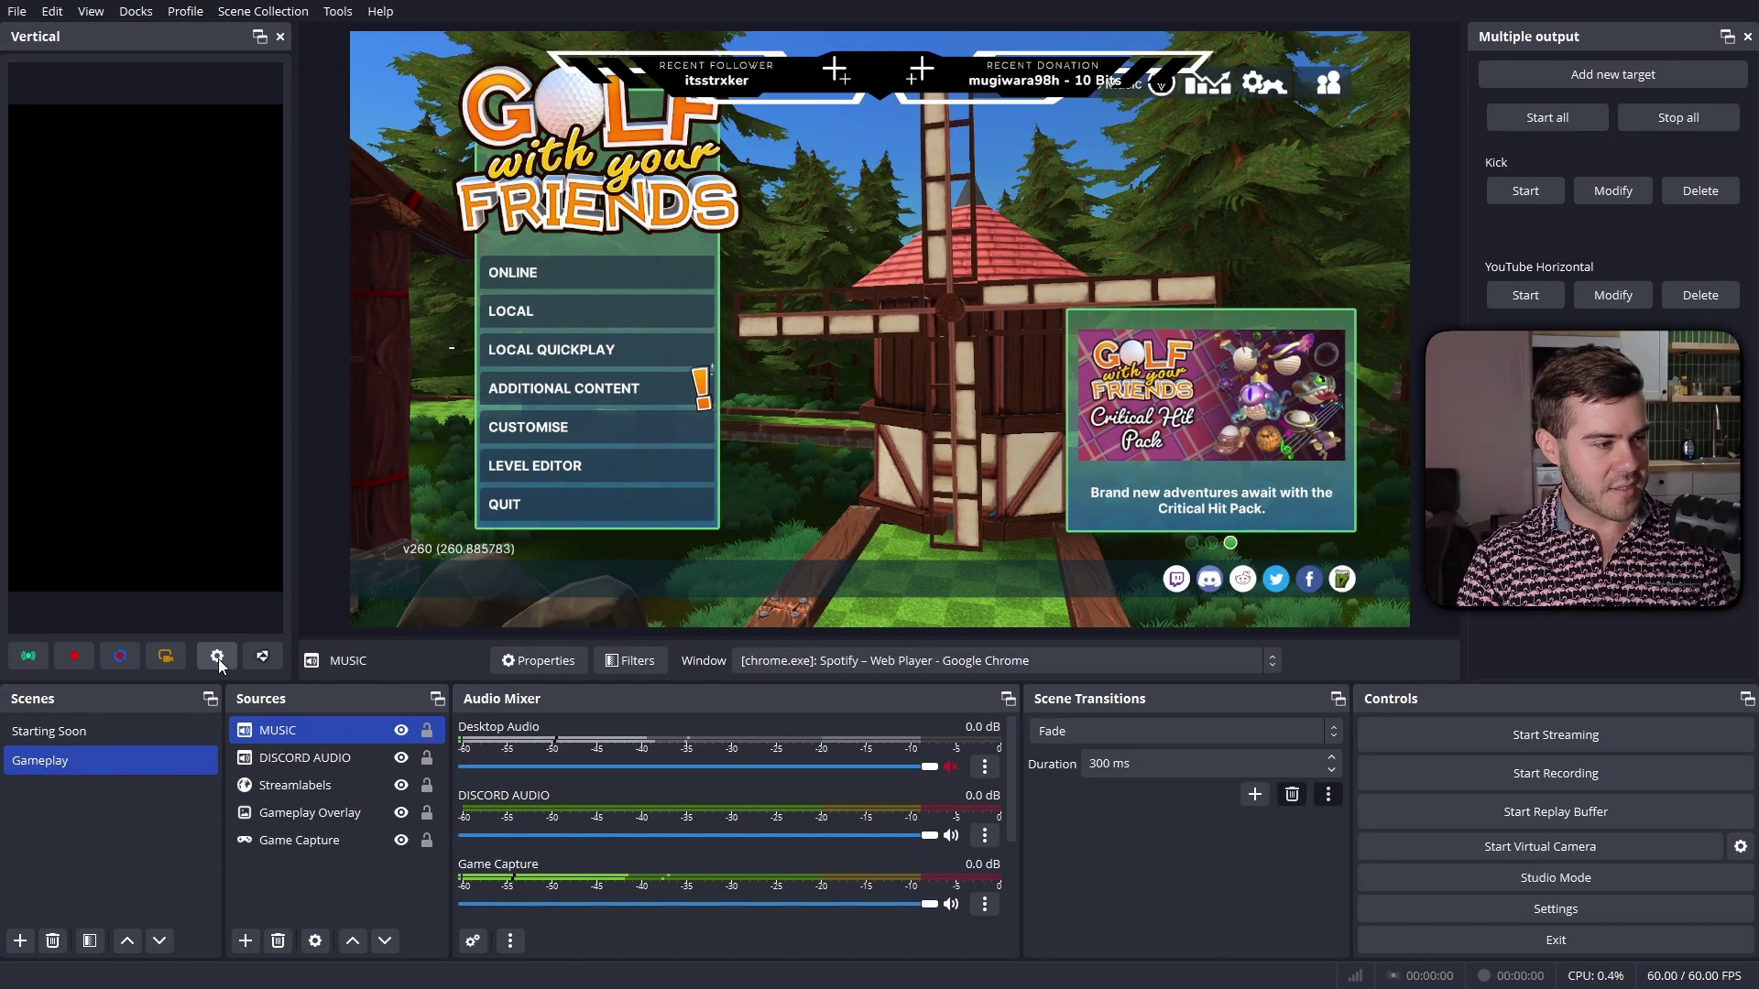
Step: In the Vertical dock's Streaming settings, turn off Use main OBS settings
left_click(218, 656)
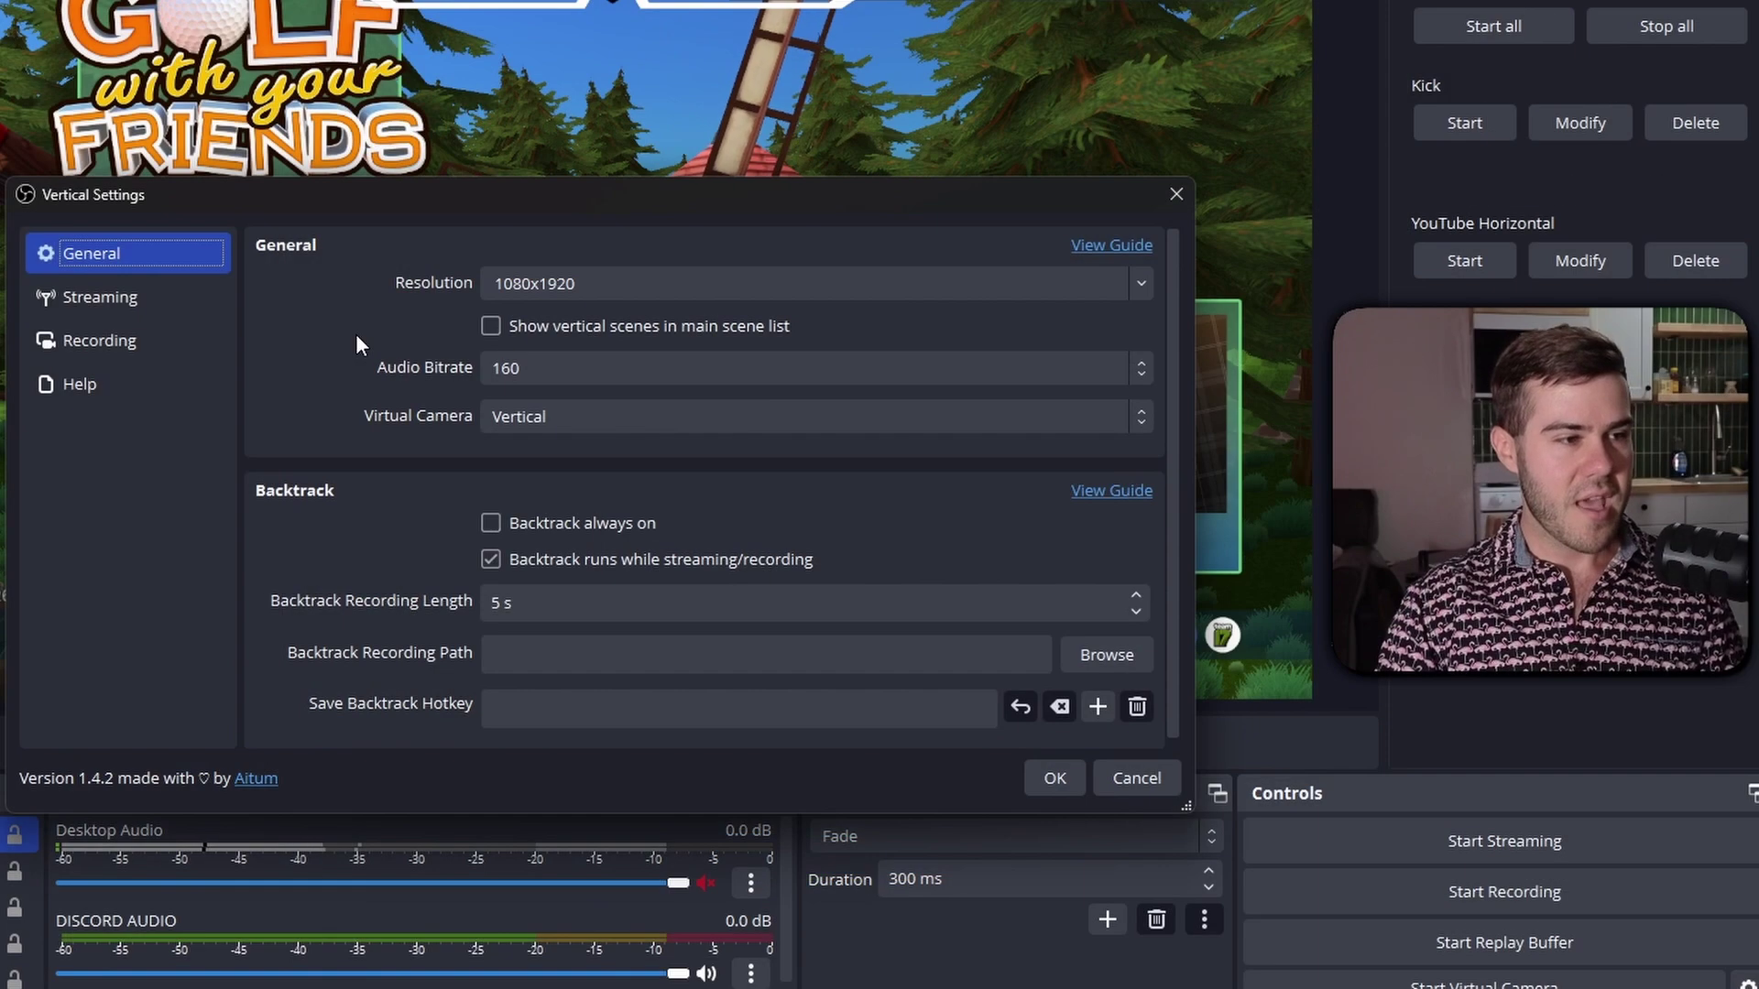
left_click(485, 323)
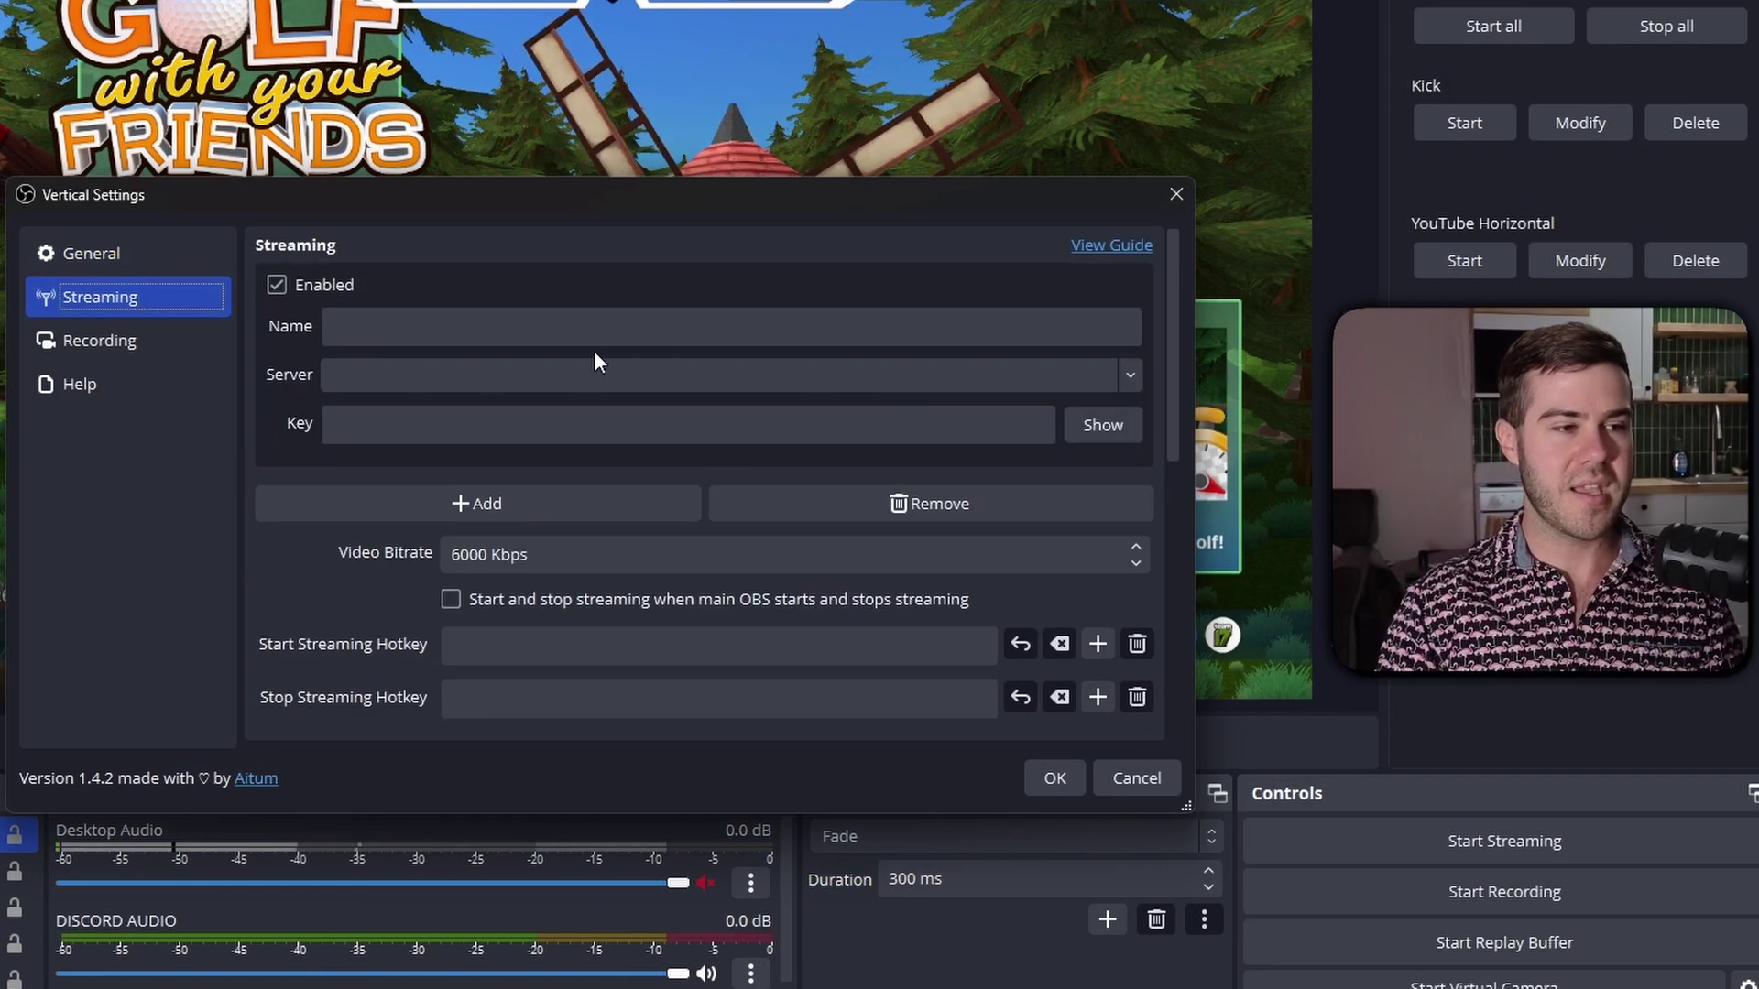
scroll(623, 432, "down", 6)
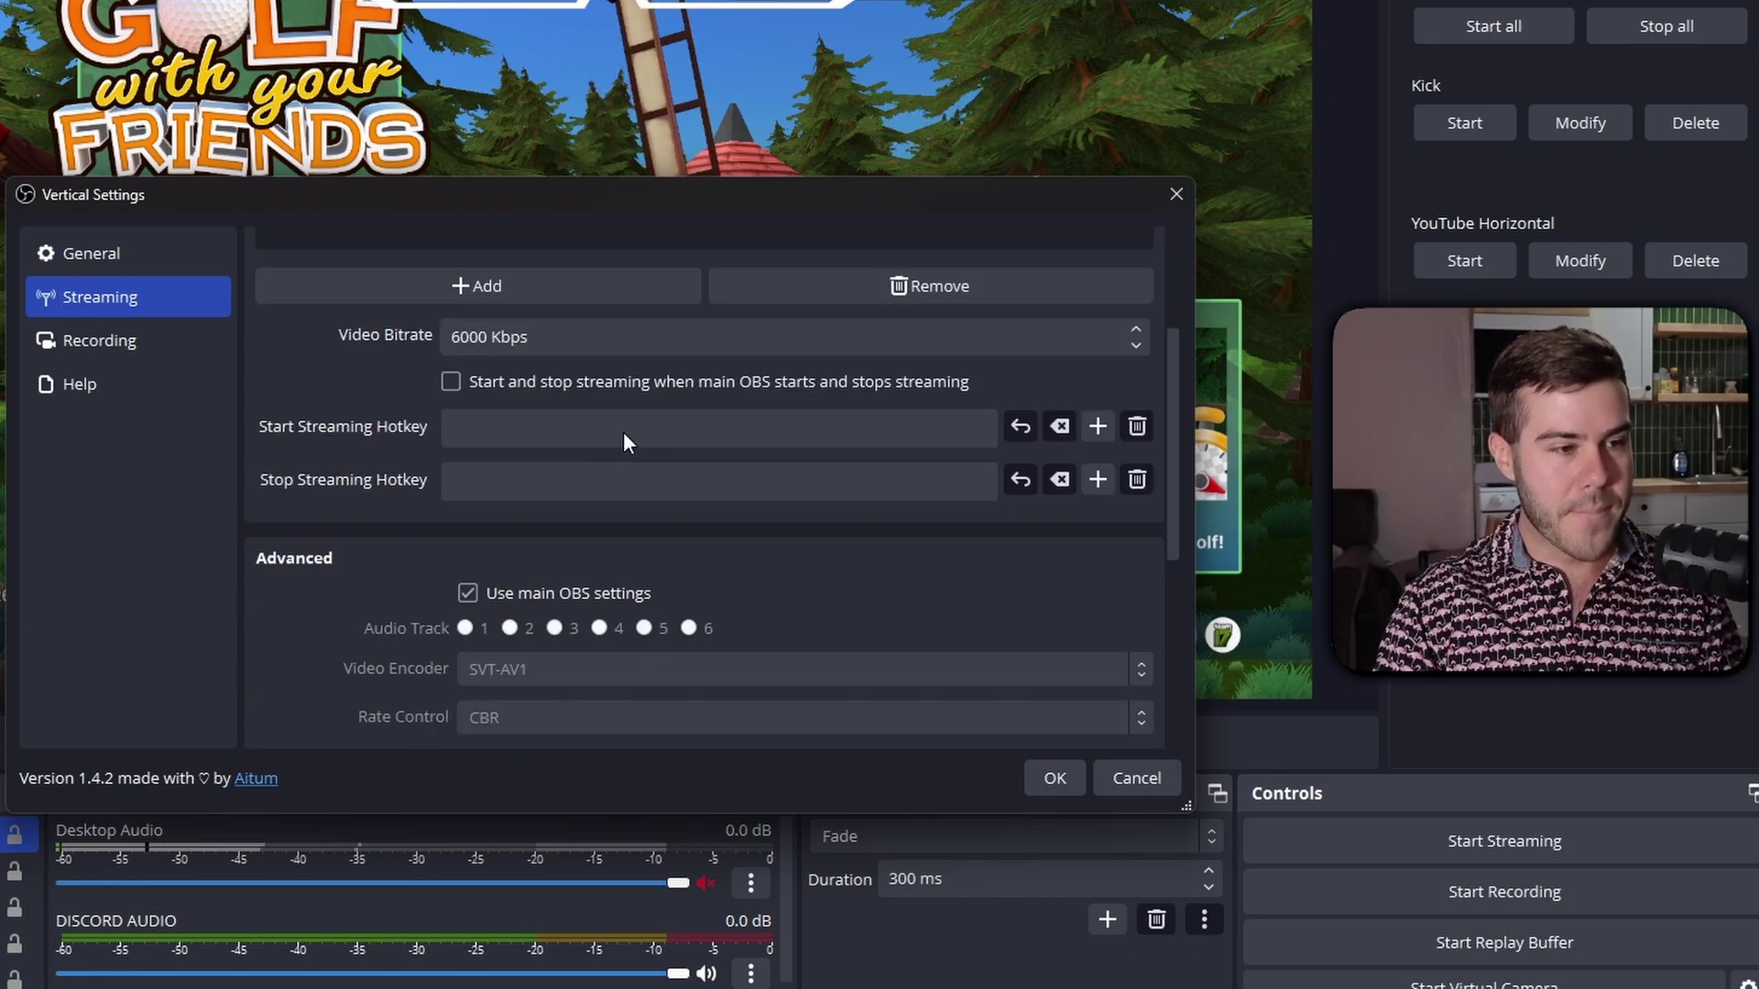
scroll(624, 427, "up", 1)
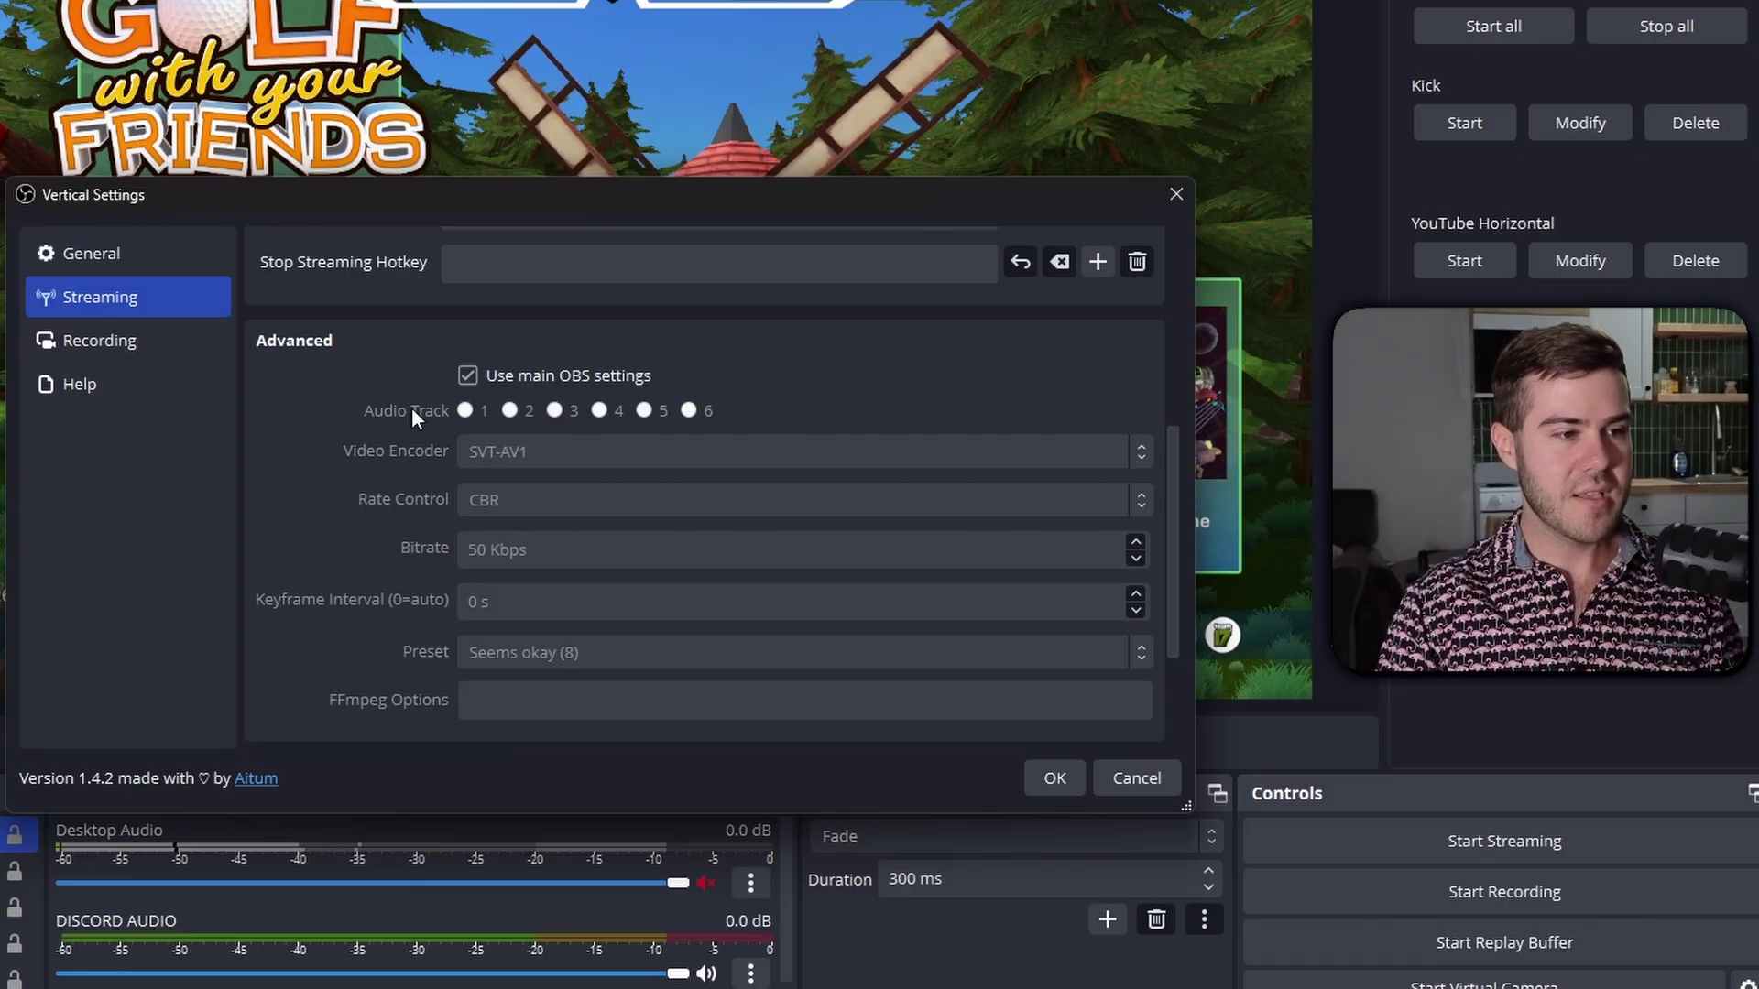
left_click(468, 375)
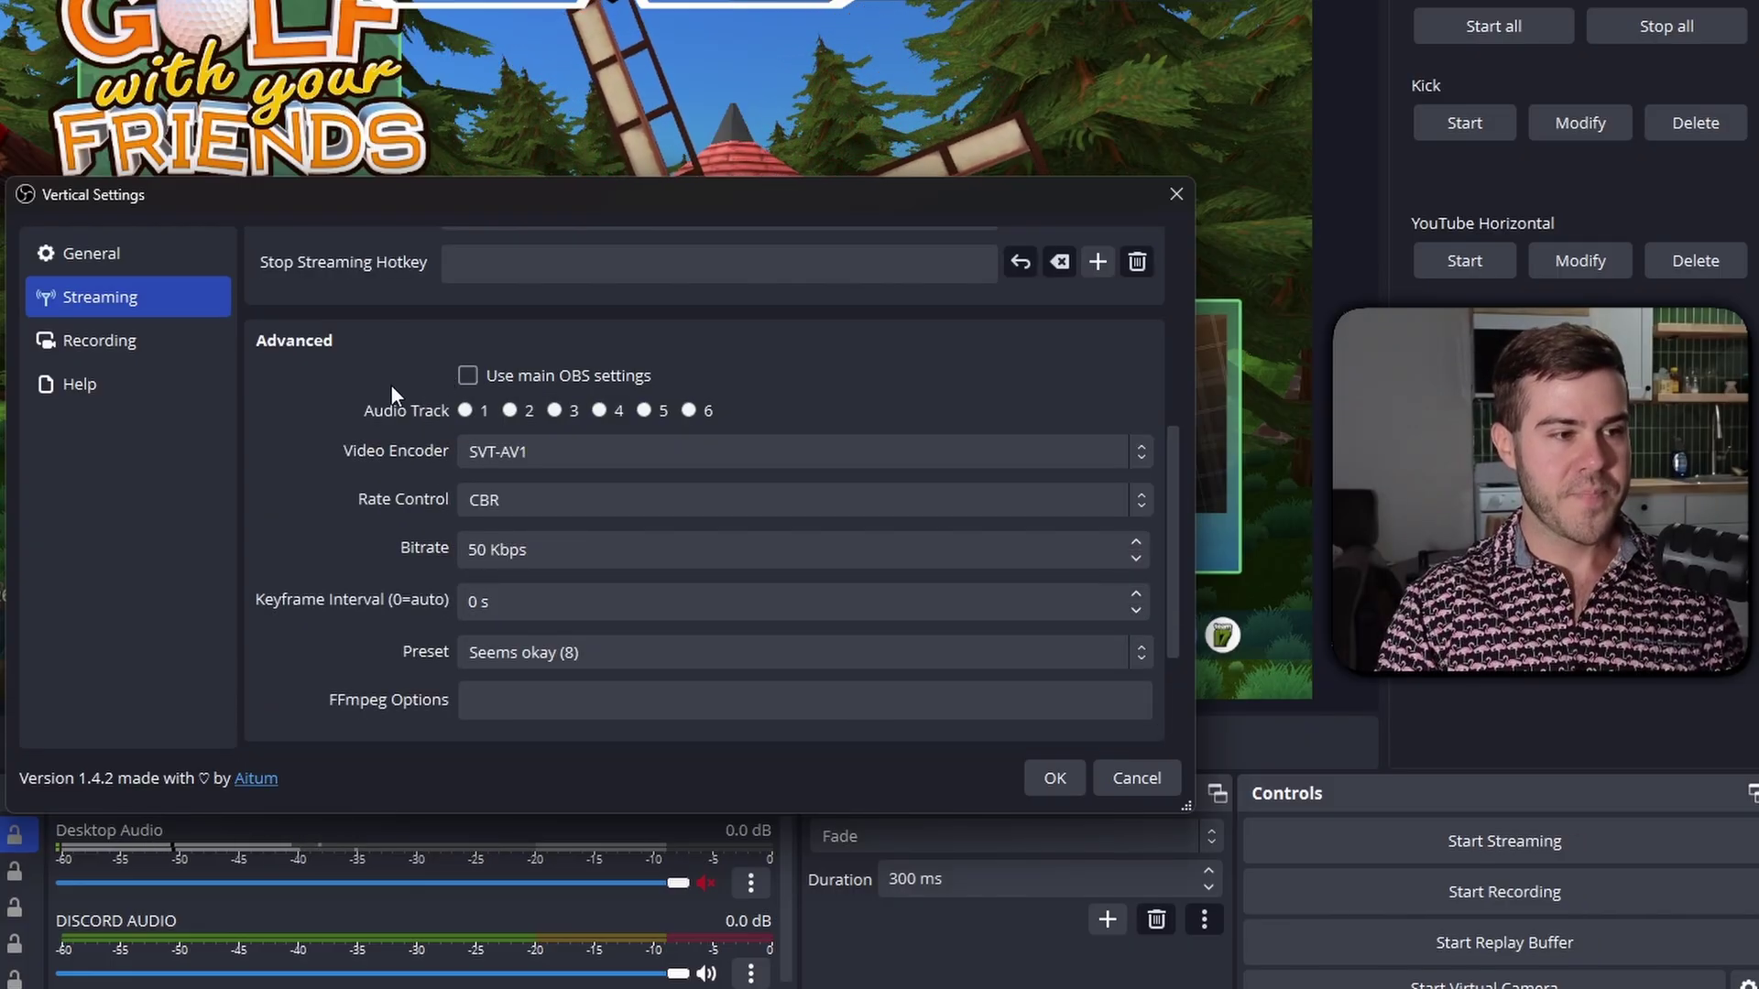
Step: Select Audio Track 6 for the vertical stream and save with OK
scroll(385, 421, "down", 1)
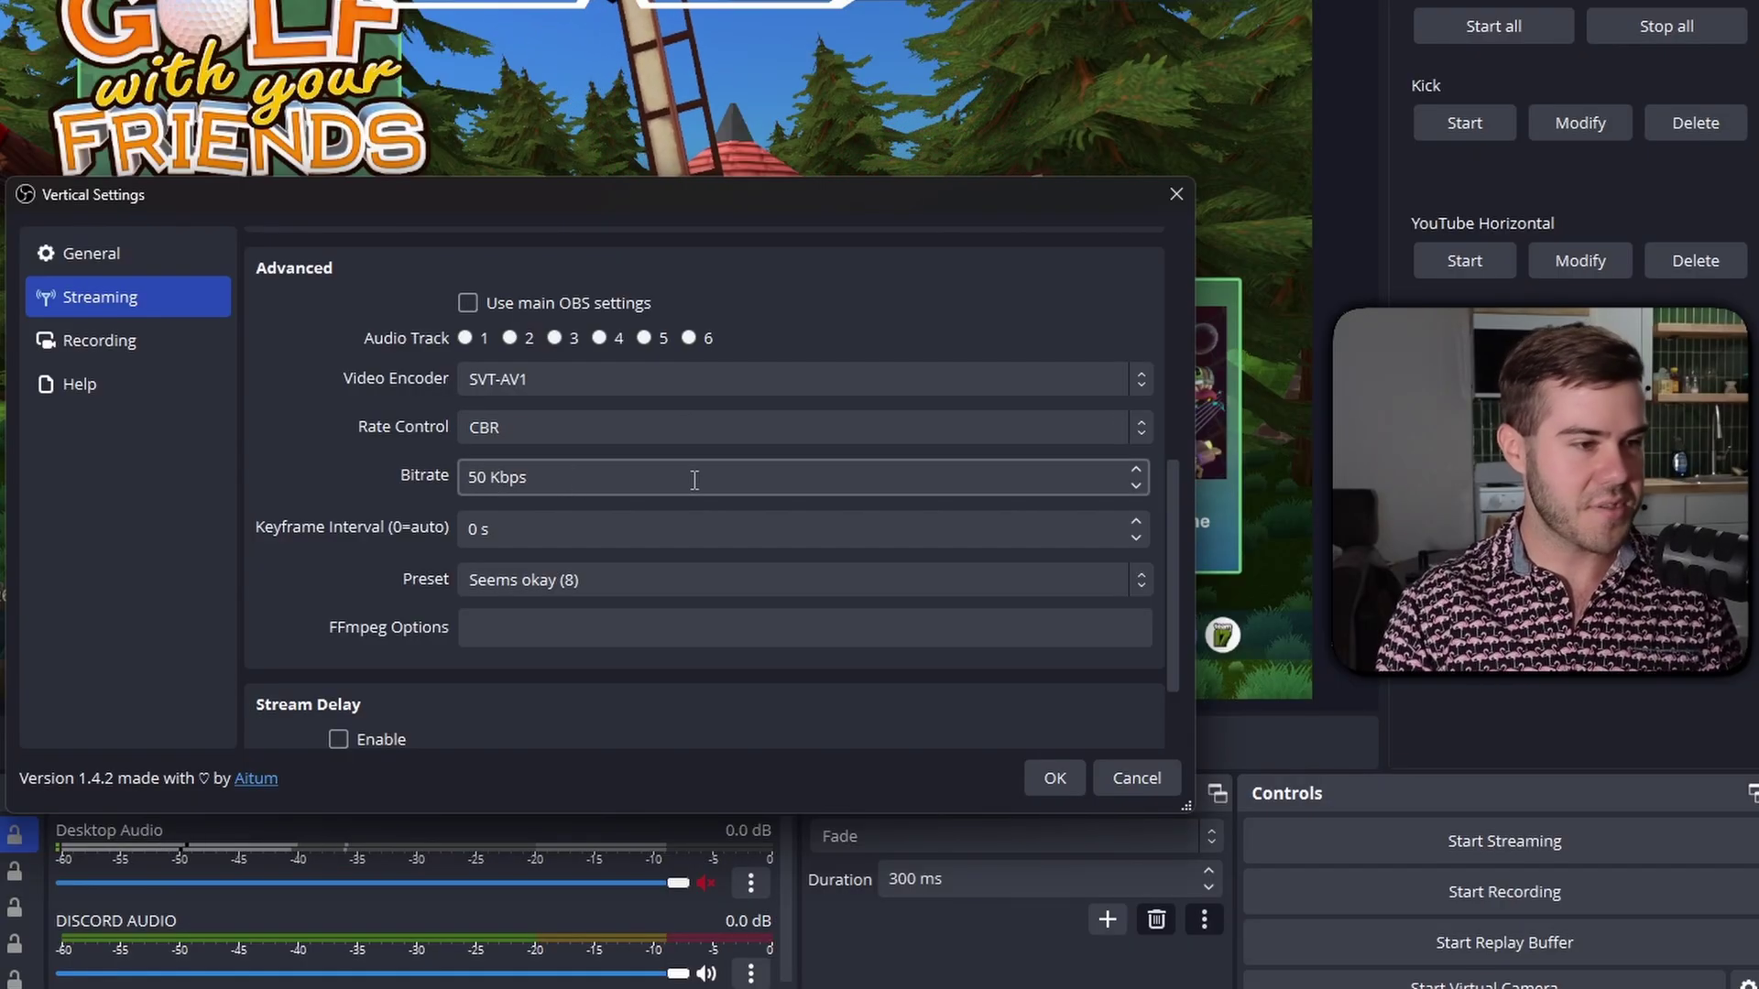
scroll(399, 585, "up", 2)
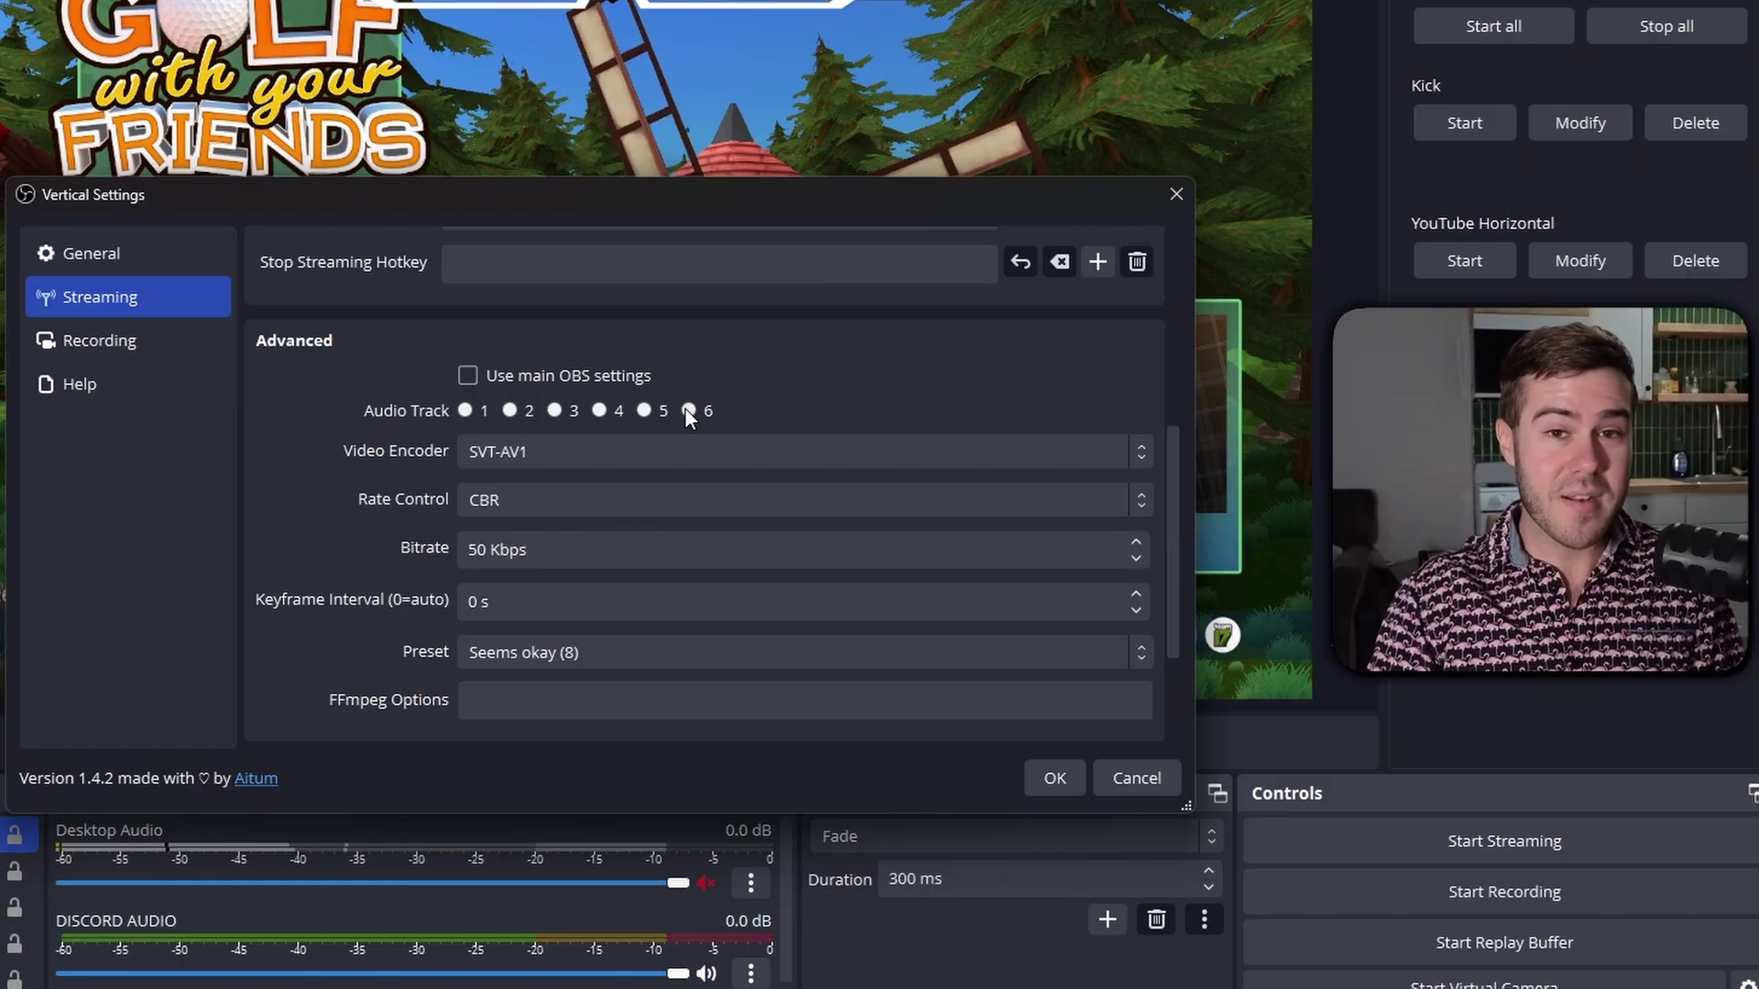
left_click(465, 412)
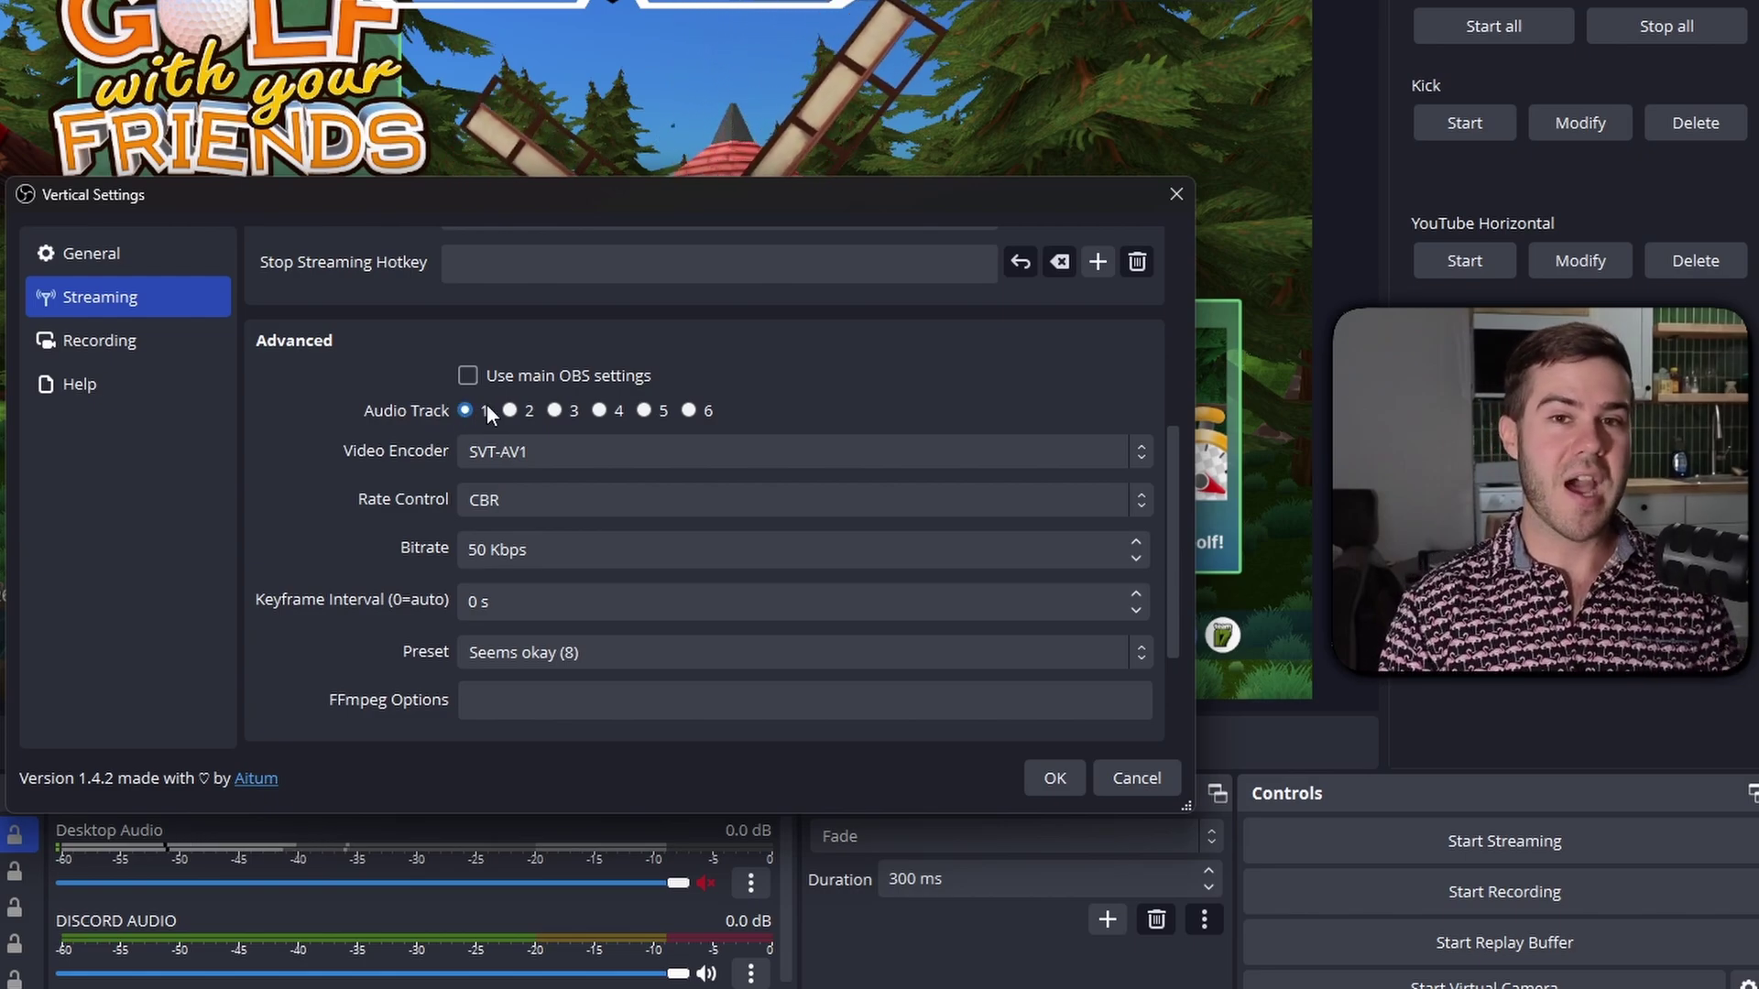
left_click(689, 411)
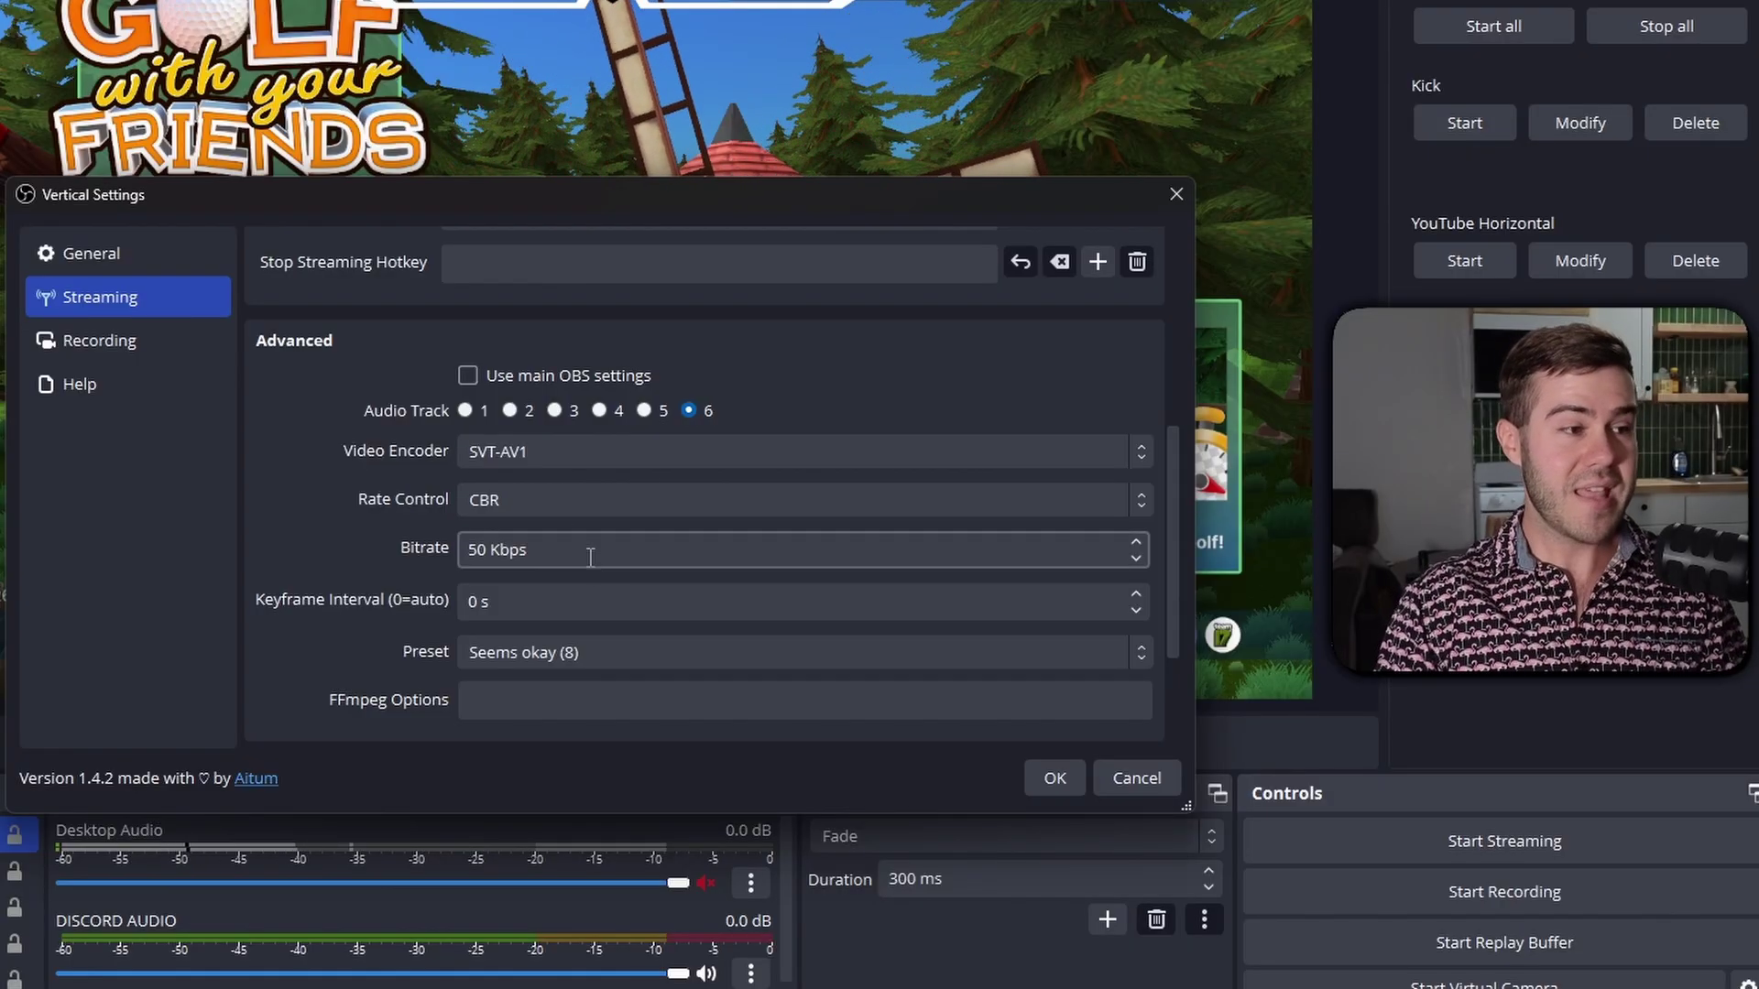
left_click(613, 597)
scroll(751, 659, "down", 1)
left_click(1056, 779)
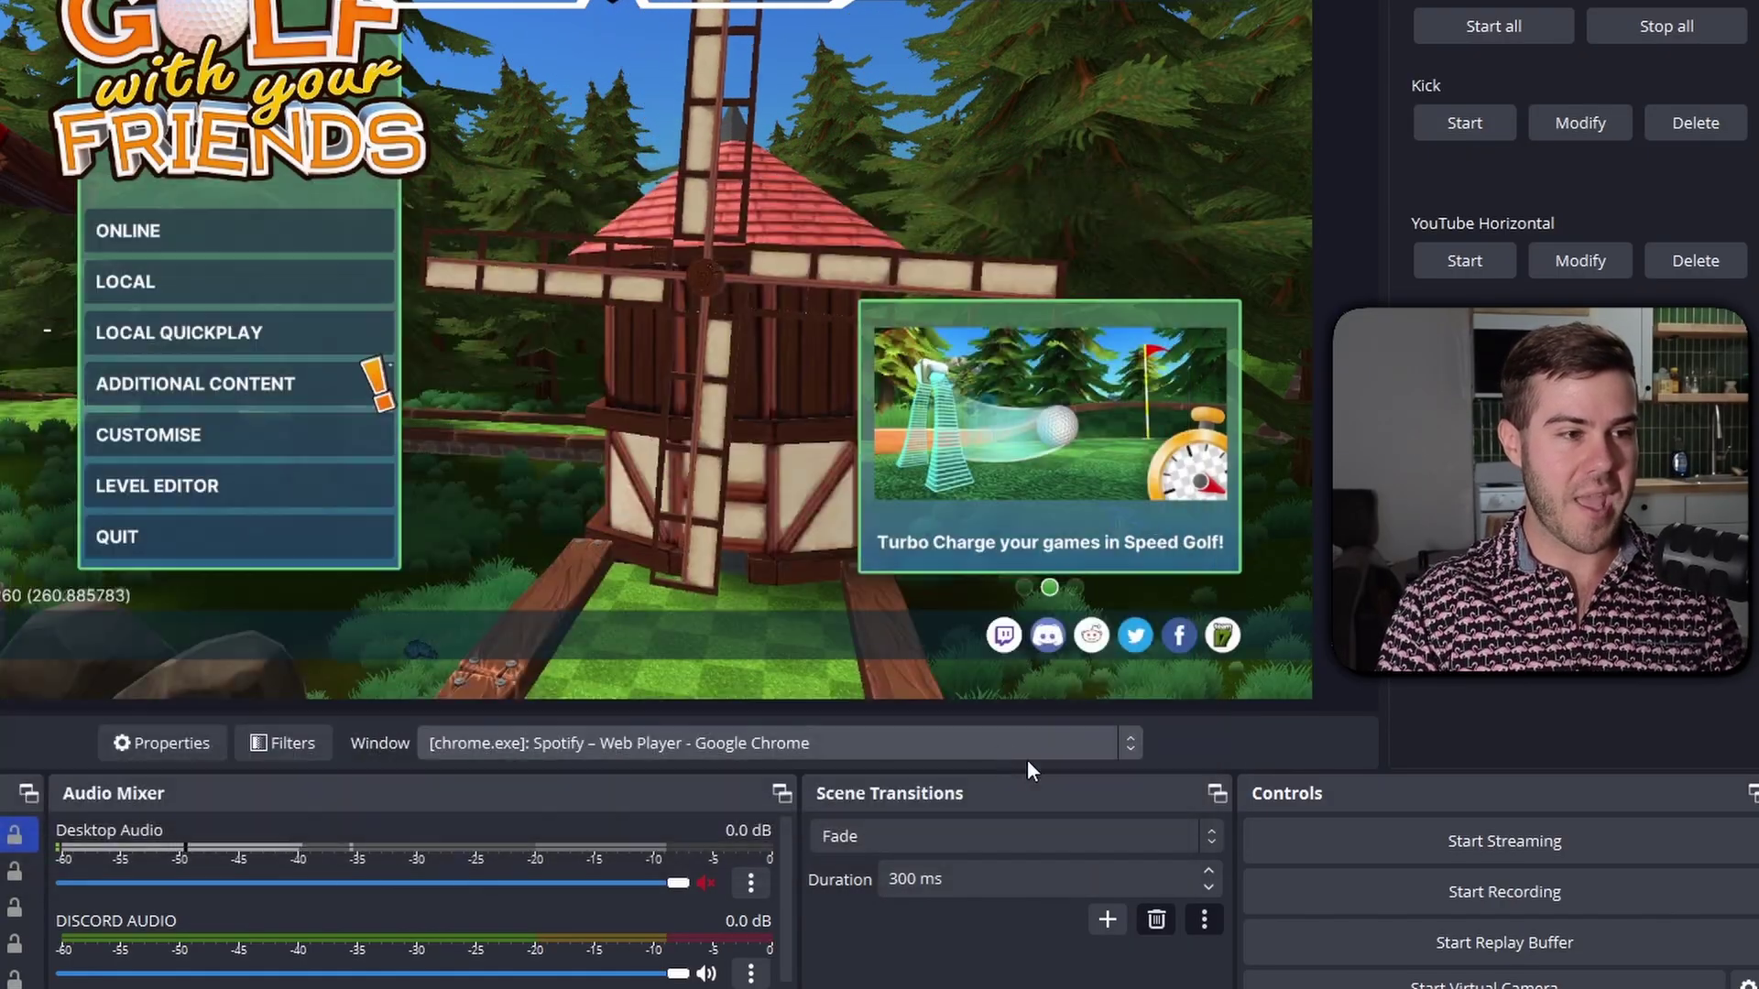